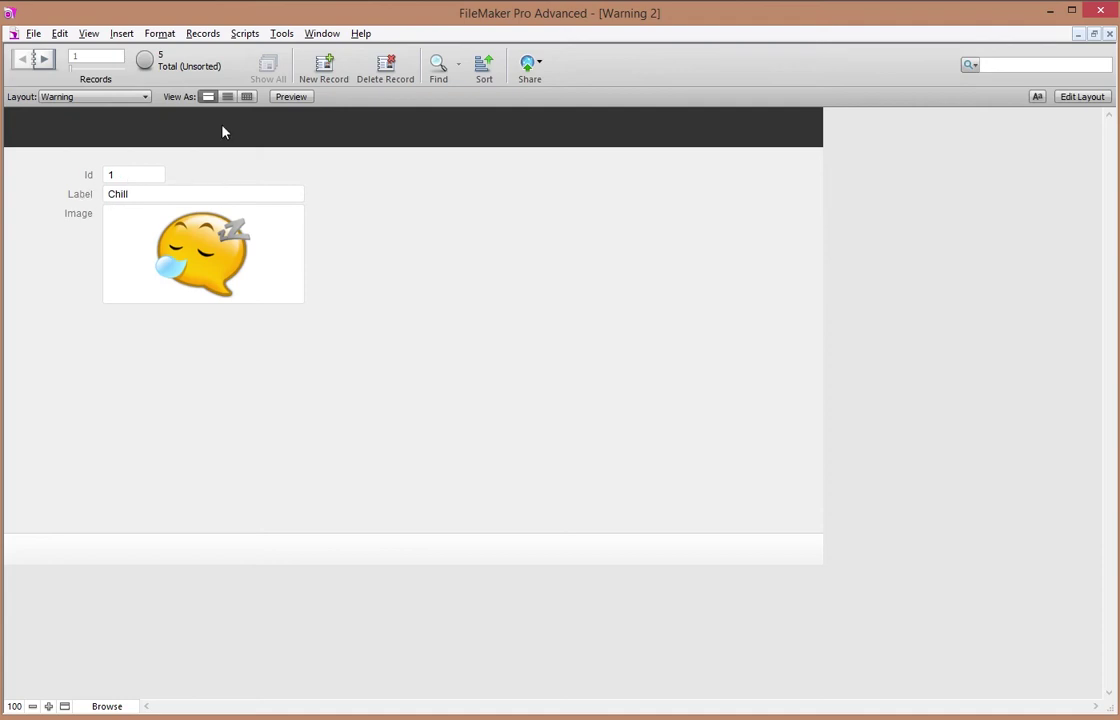
# Show the Warning records as a table and go through the label of each one from Chill to Critical
pyautogui.click(247, 97)
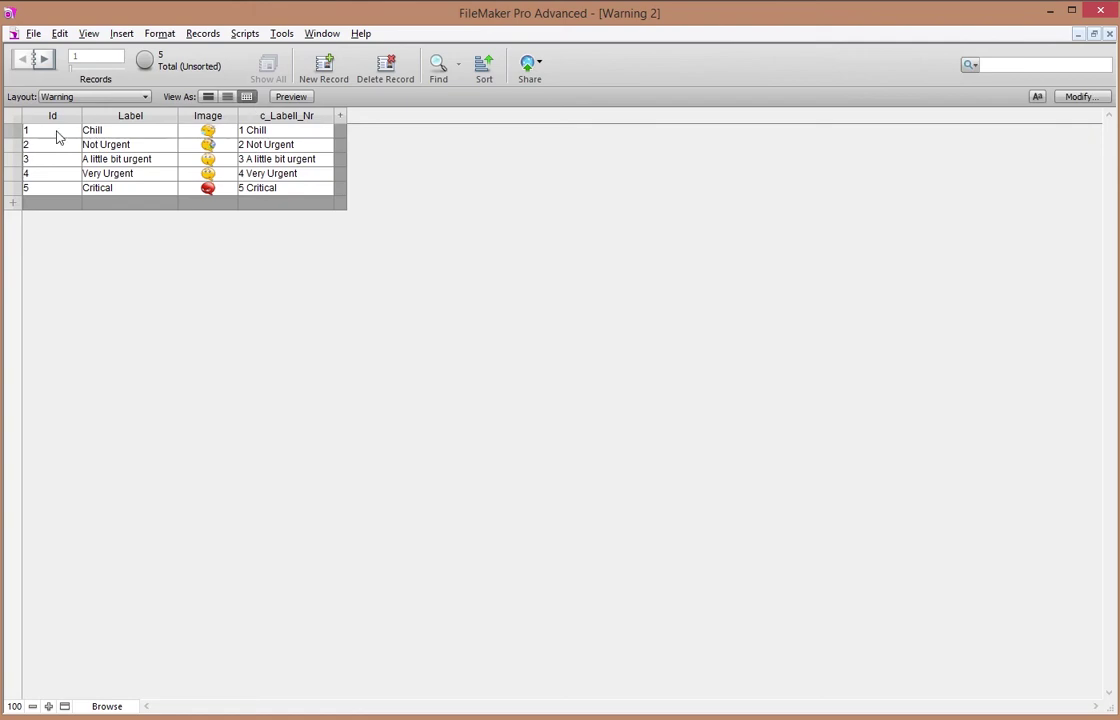
pyautogui.click(122, 133)
pyautogui.click(136, 144)
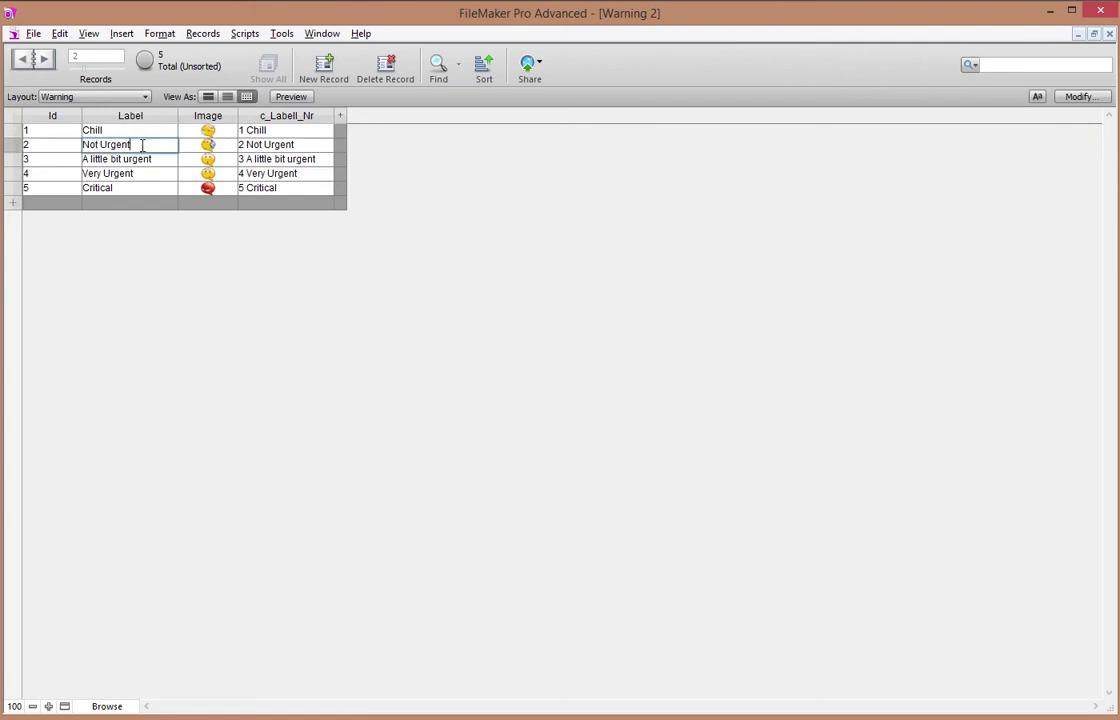
pyautogui.click(165, 160)
pyautogui.click(145, 174)
pyautogui.click(135, 187)
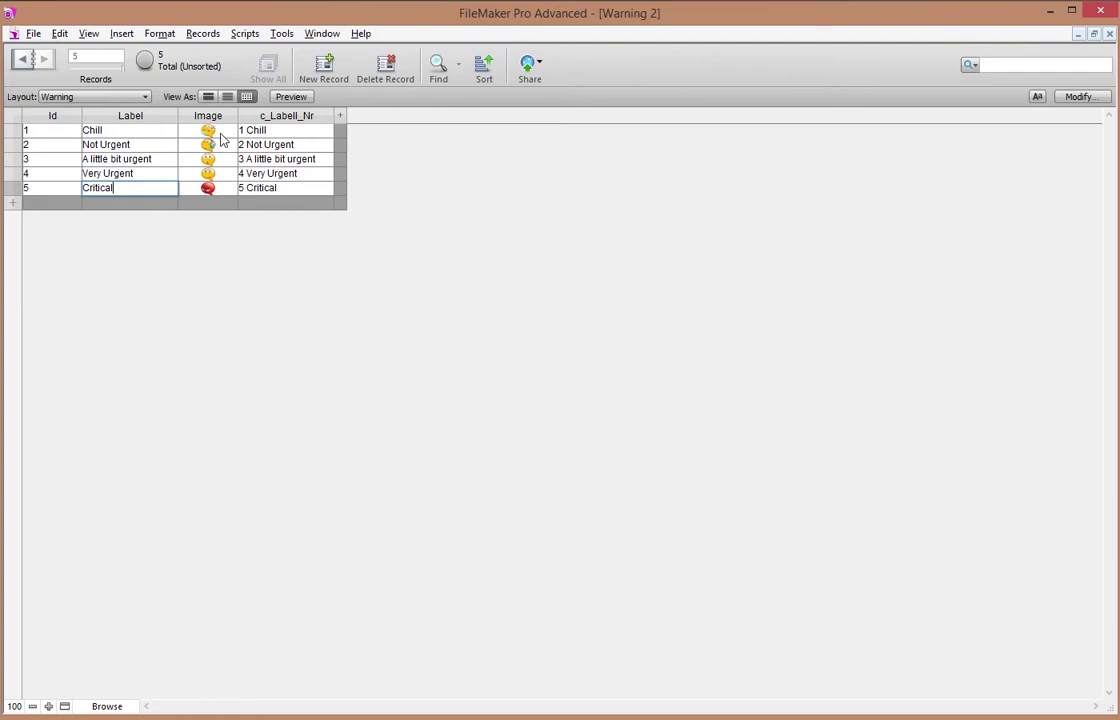
# Return to the form view and page back through the warning records and their images to the first one
pyautogui.click(208, 97)
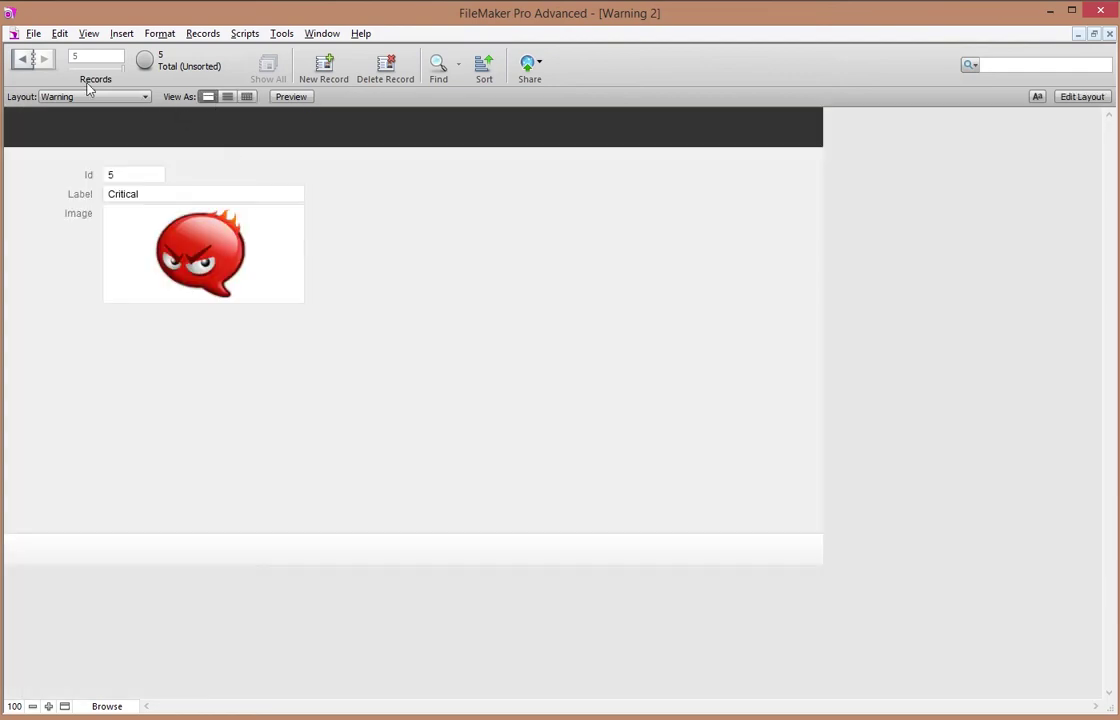
pyautogui.click(22, 60)
pyautogui.click(22, 60)
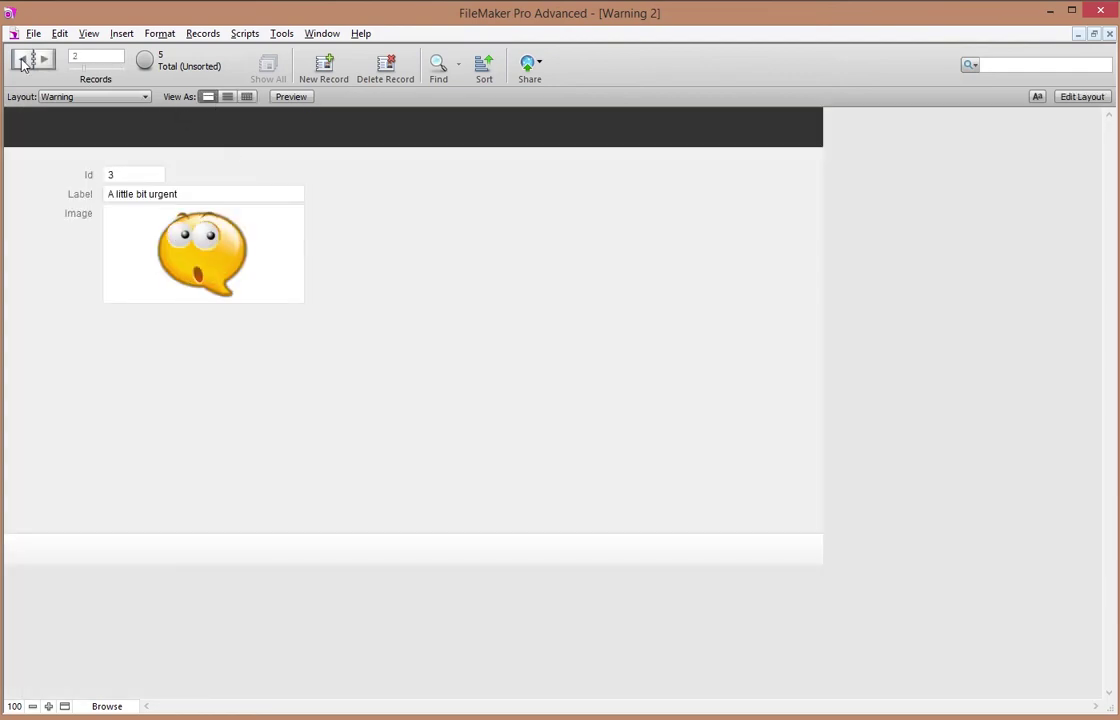
pyautogui.click(22, 60)
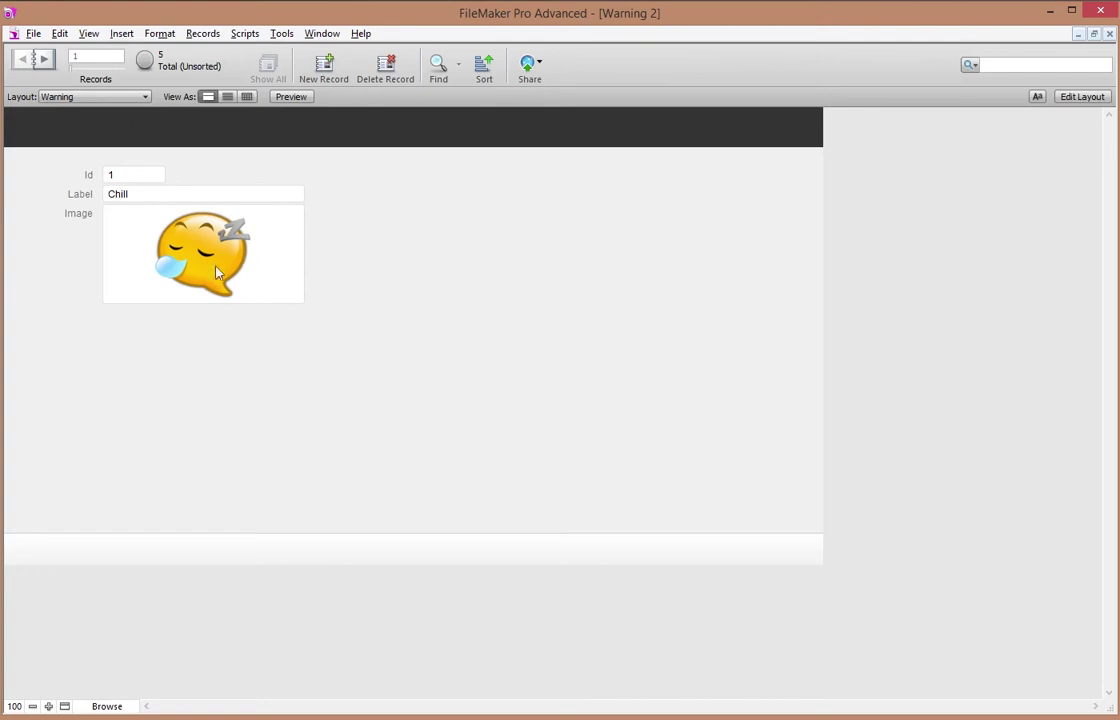
# In the Tasks layout, set the Call boss task's Urgency to 2 Not Urgent and its WarningIdFk to 5 Critical
pyautogui.click(69, 98)
pyautogui.click(67, 129)
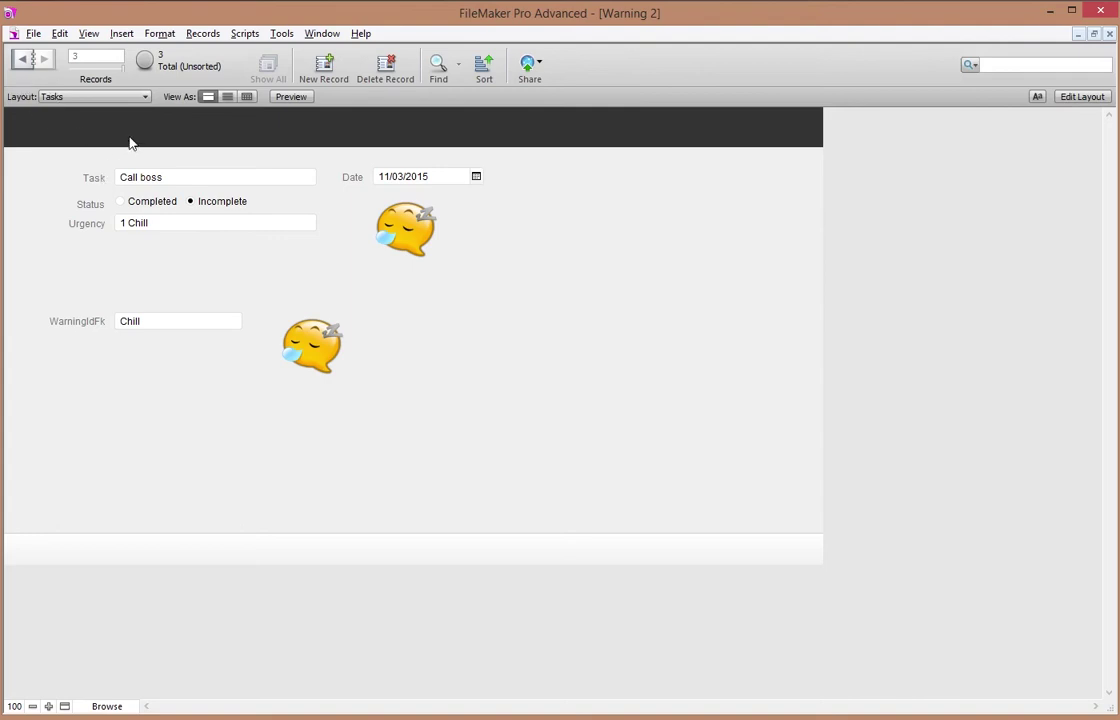
pyautogui.click(171, 223)
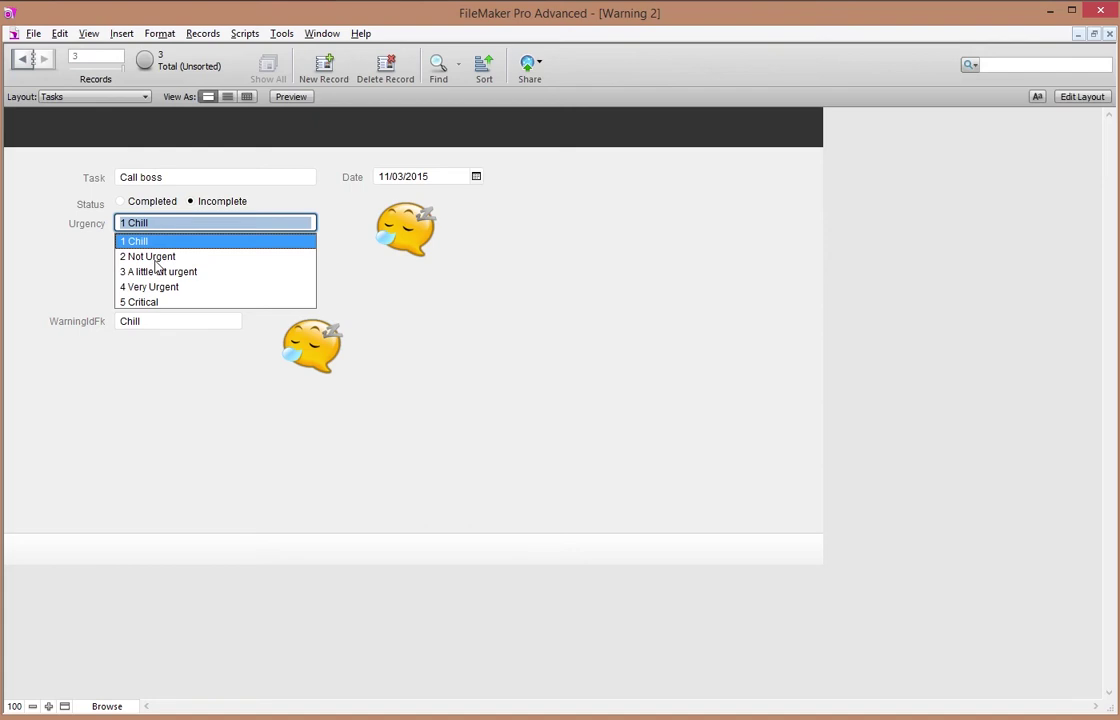
pyautogui.click(156, 257)
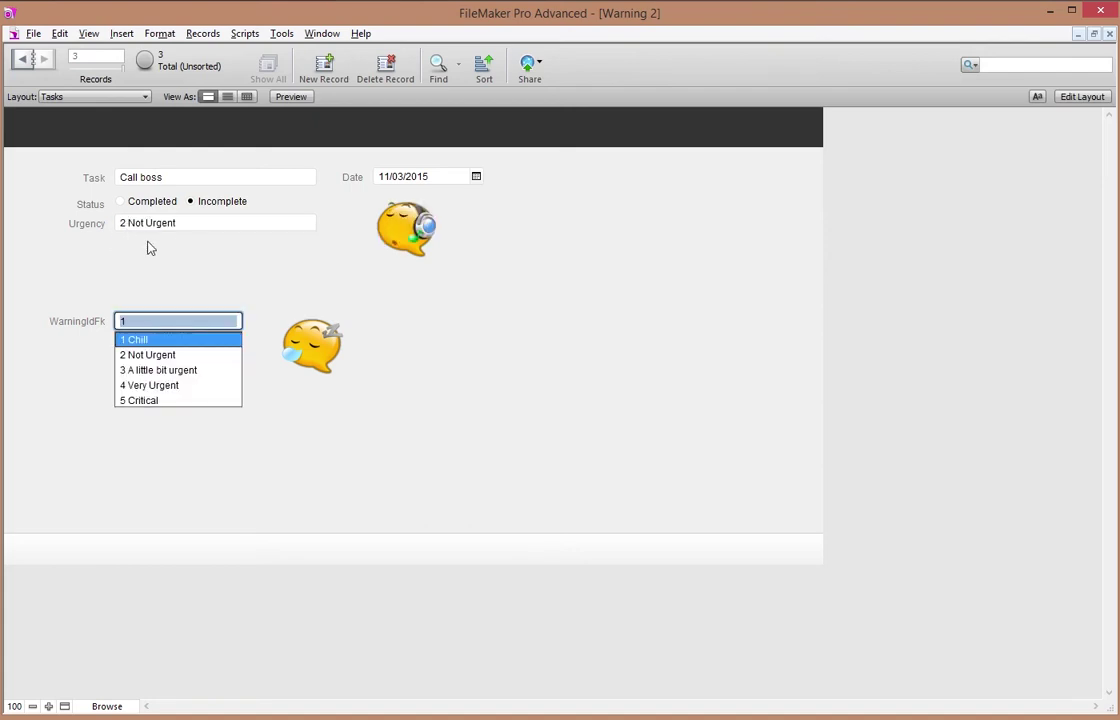
pyautogui.click(150, 248)
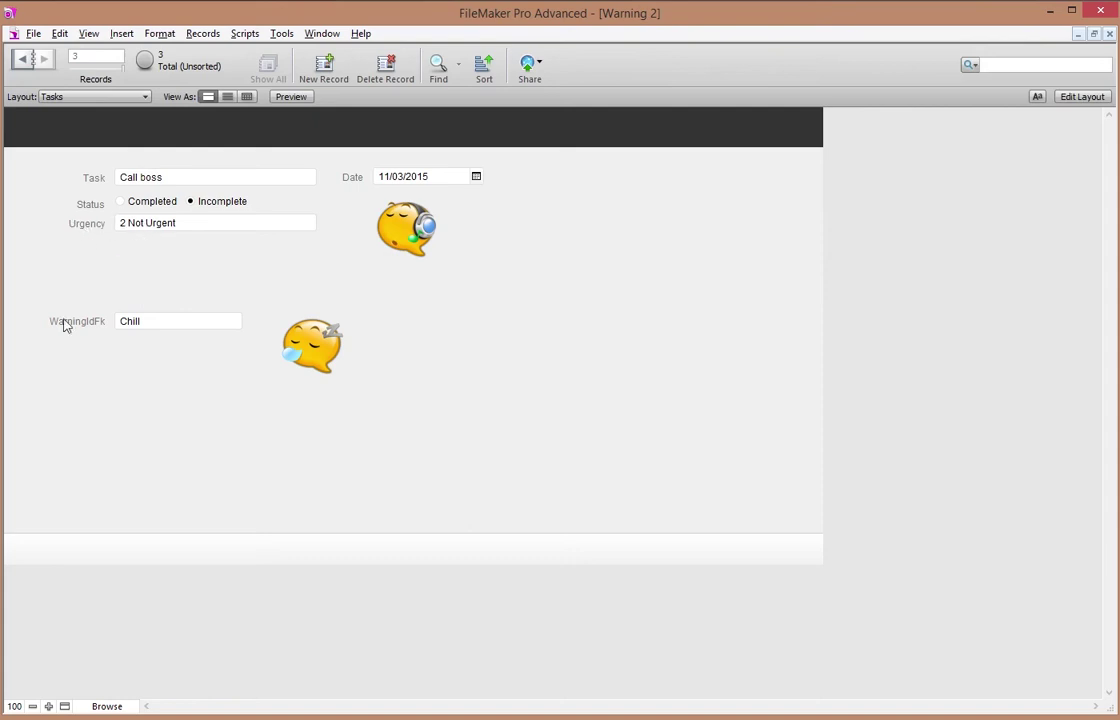
pyautogui.click(150, 320)
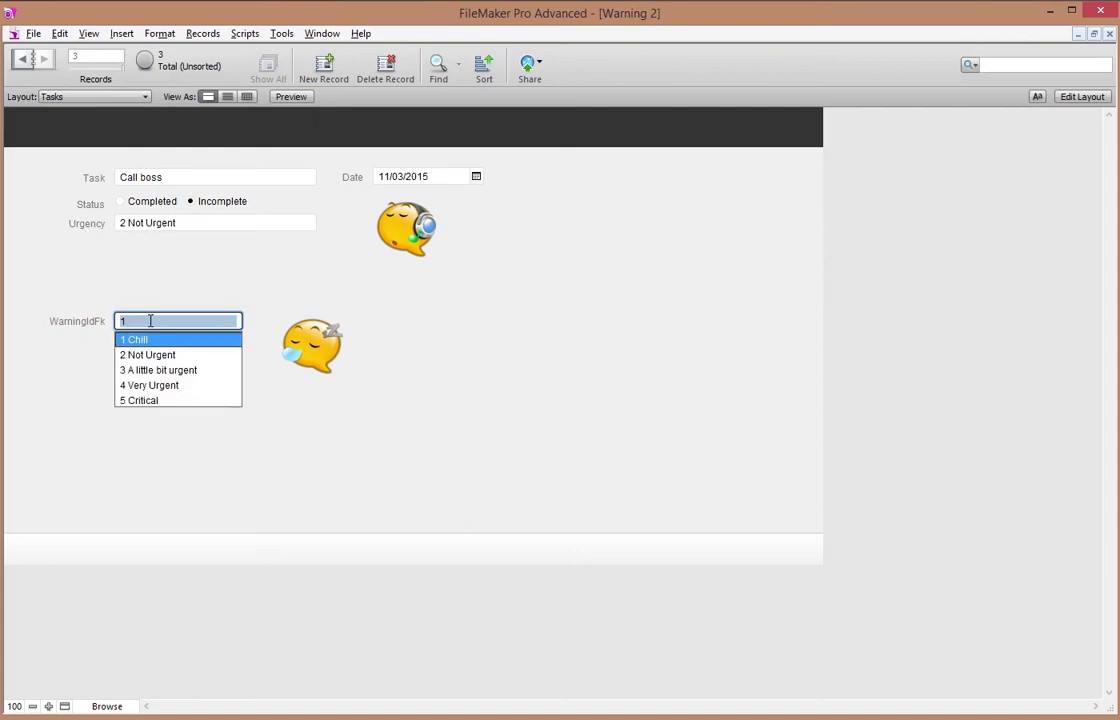
pyautogui.click(152, 400)
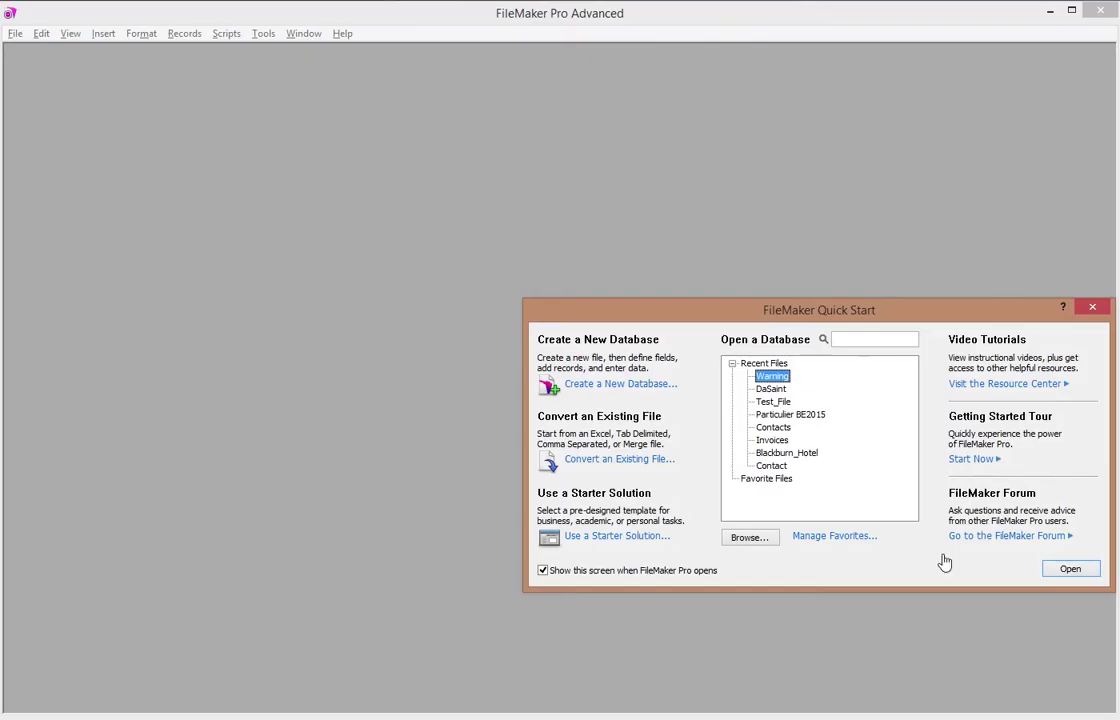
# Create a new database file named Warning 2 in the Warning Icons folder and maximize its window
pyautogui.click(588, 387)
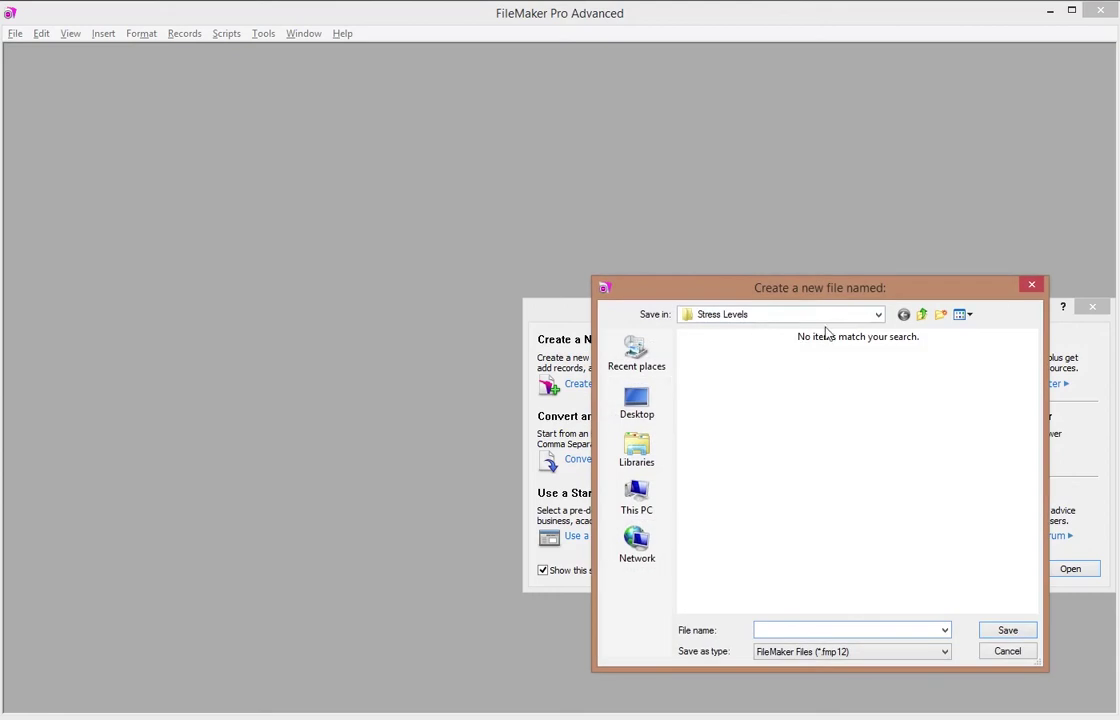
pyautogui.moveTo(845, 290); pyautogui.dragTo(601, 220)
pyautogui.click(662, 247)
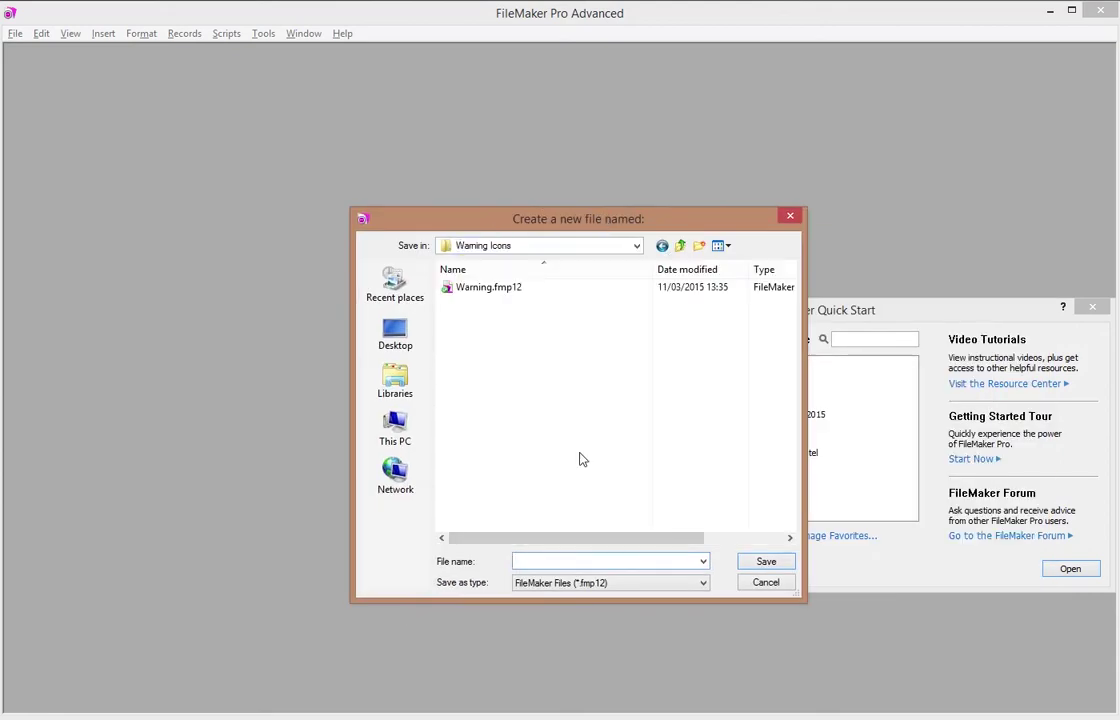
pyautogui.write('Warning 2')
pyautogui.press('Return')
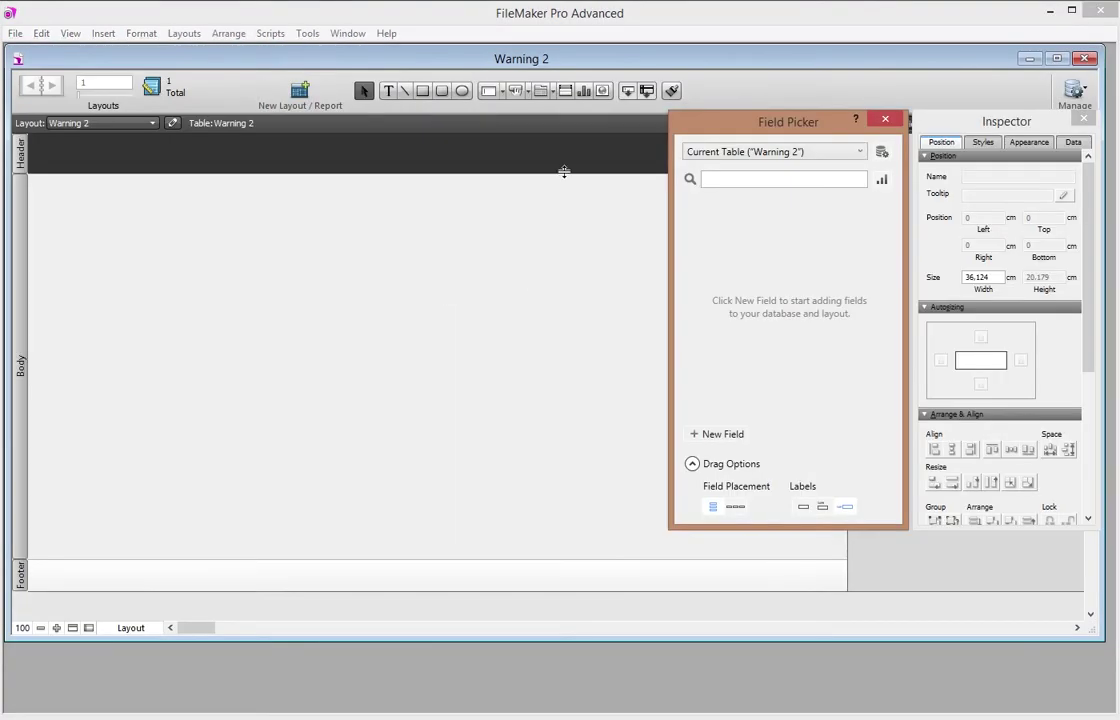
pyautogui.doubleClick(62, 57)
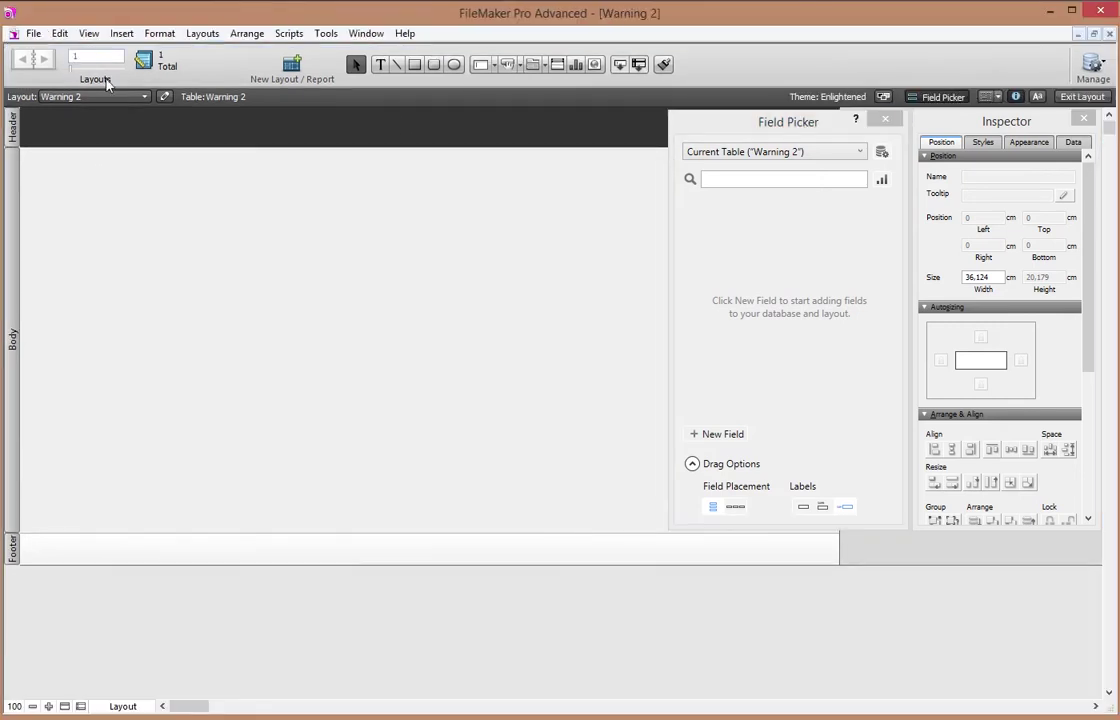
# Rename the new database's default table to Warning in the database definition
pyautogui.click(33, 33)
pyautogui.moveTo(184, 186)
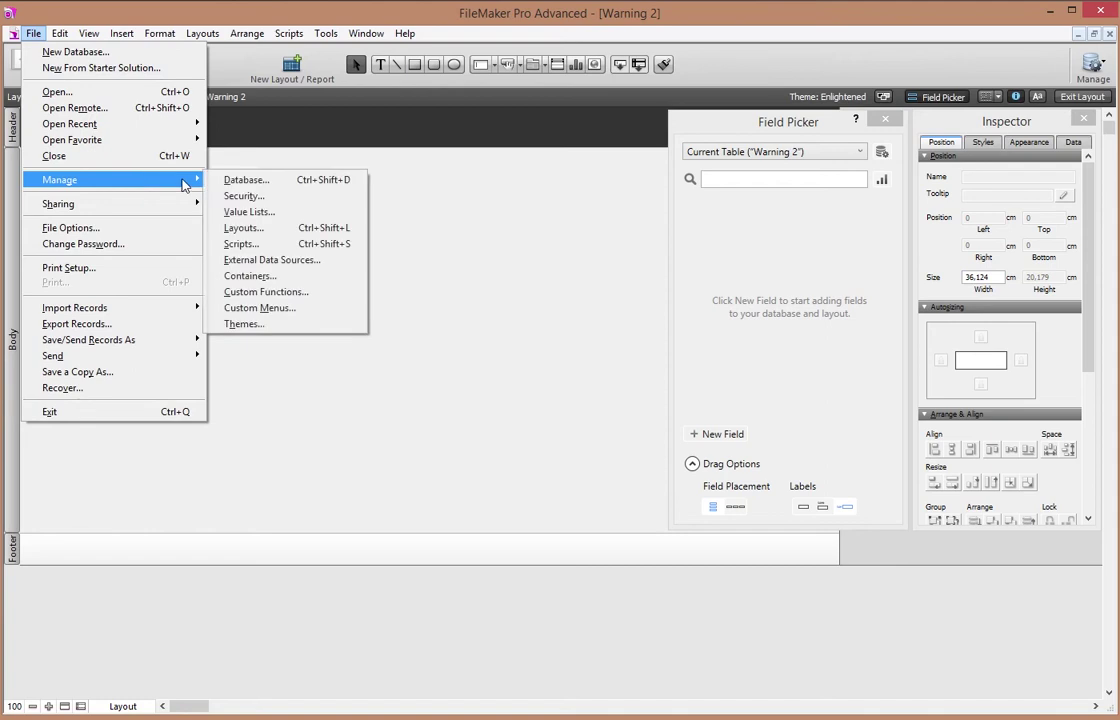
pyautogui.click(237, 180)
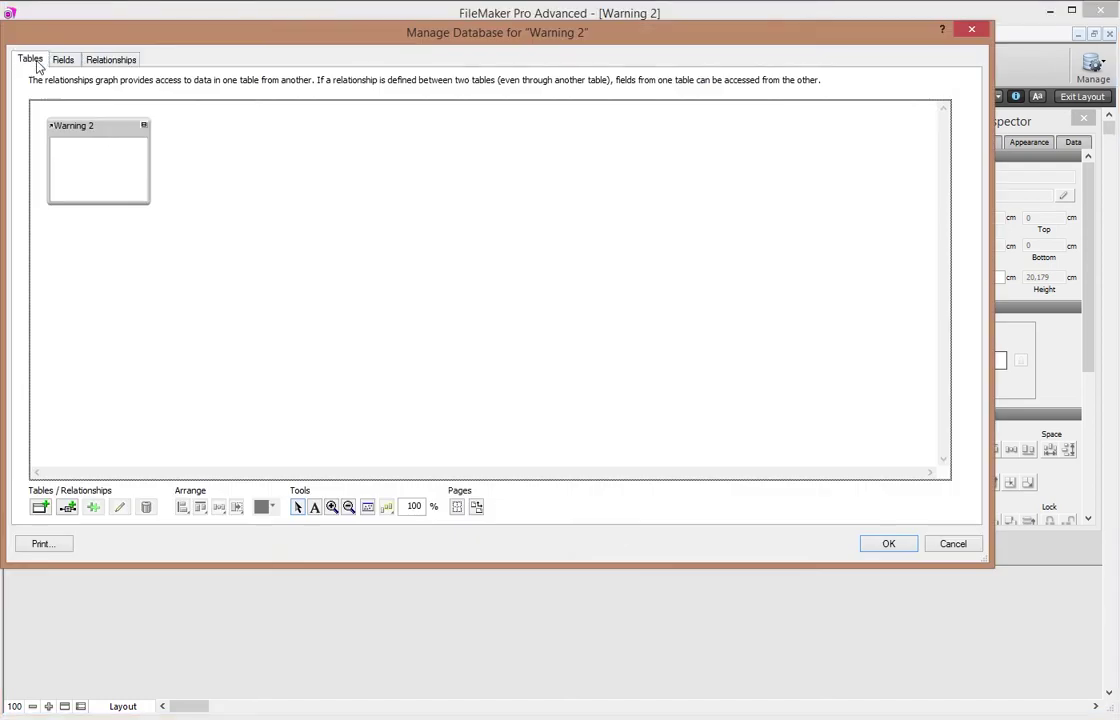
pyautogui.click(31, 60)
pyautogui.click(141, 481)
pyautogui.press('BackSpace')
pyautogui.press('BackSpace')
pyautogui.click(864, 485)
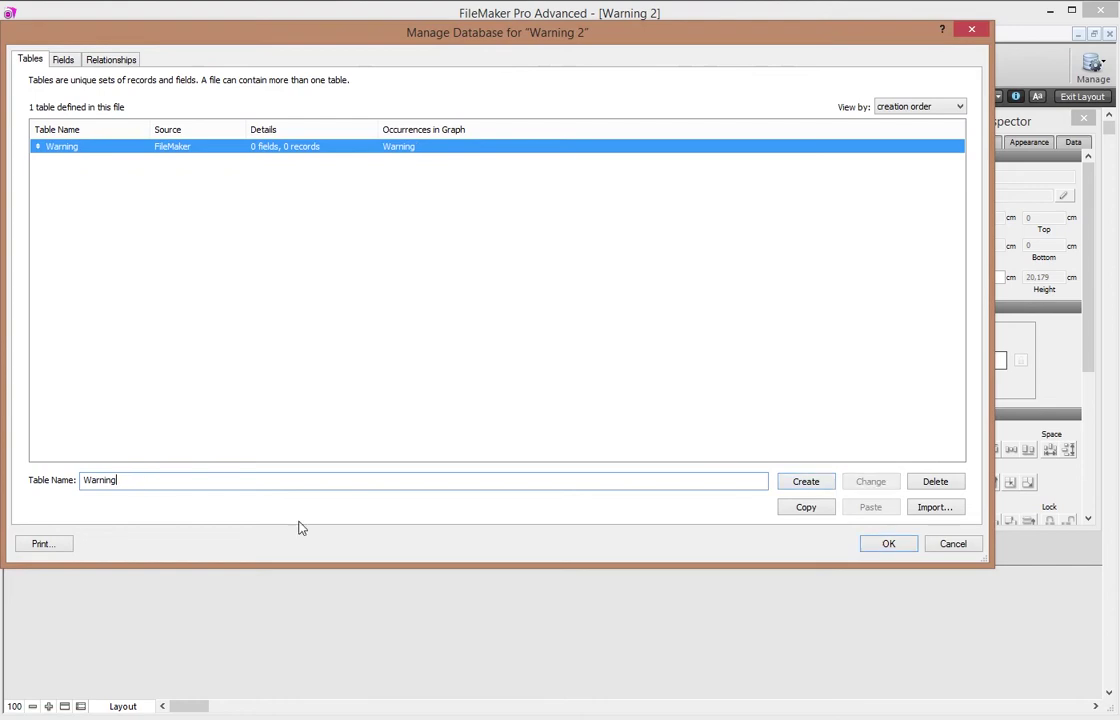
# Create a Number field named Id in the Warning table
pyautogui.doubleClick(83, 150)
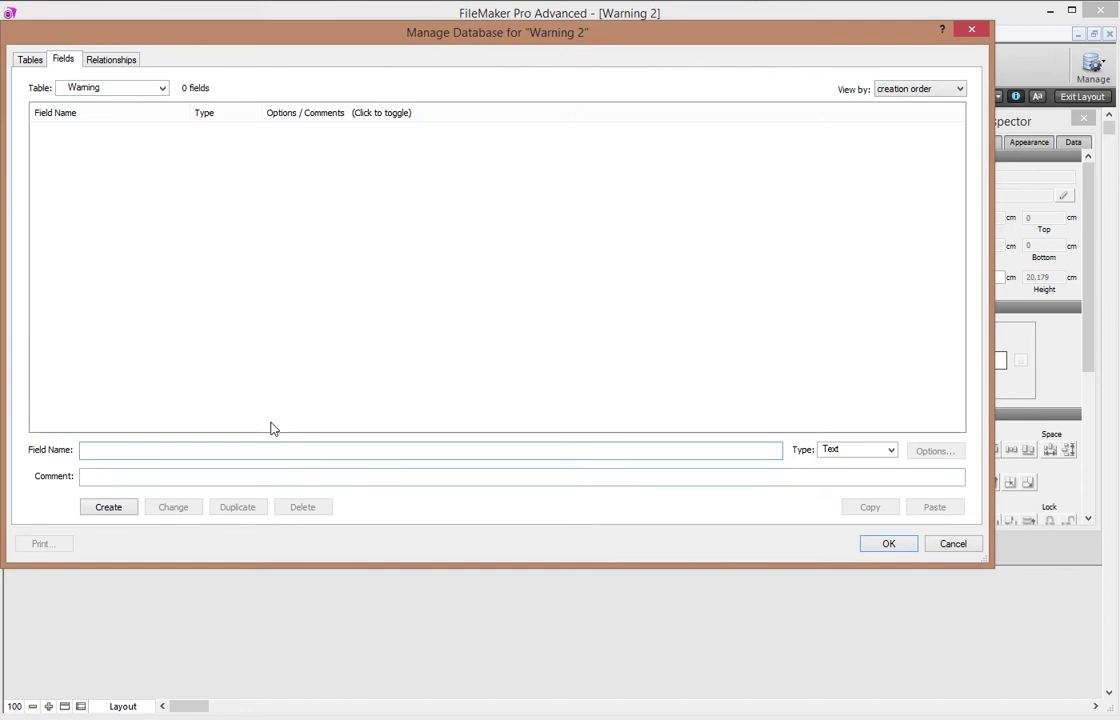
pyautogui.write('Id')
pyautogui.press('Tab')
pyautogui.press('Down')
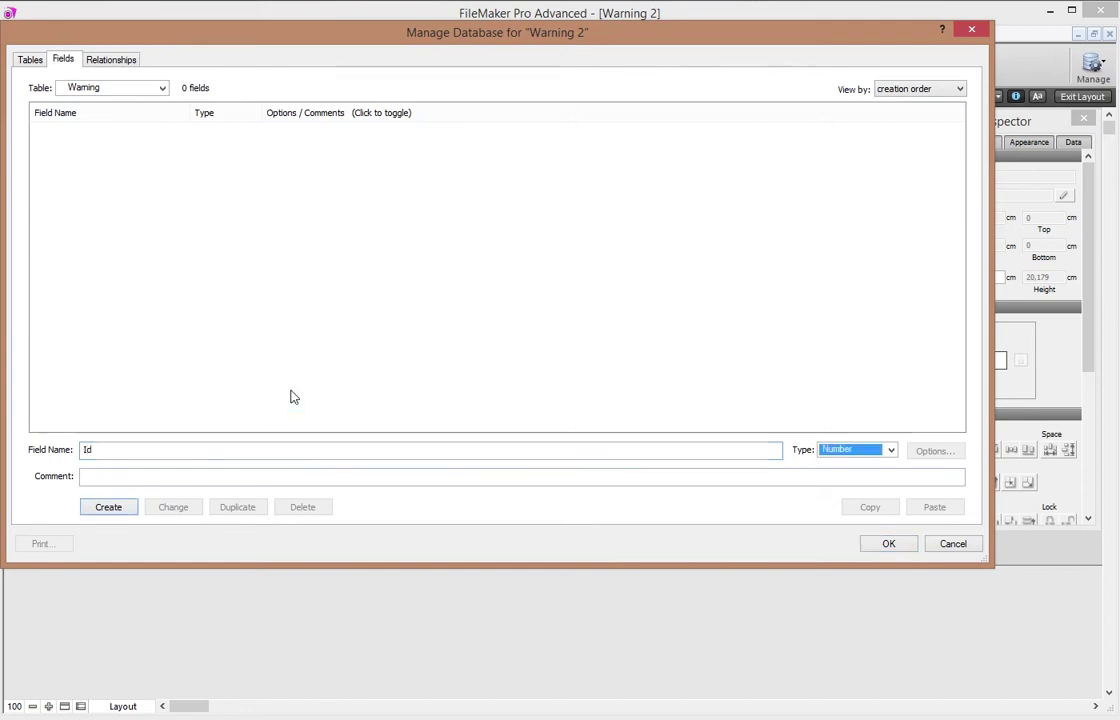
pyautogui.press('Return')
# Set the Id field to auto-enter a serial number generated on creation, with next value 1 and increment 1
pyautogui.doubleClick(76, 130)
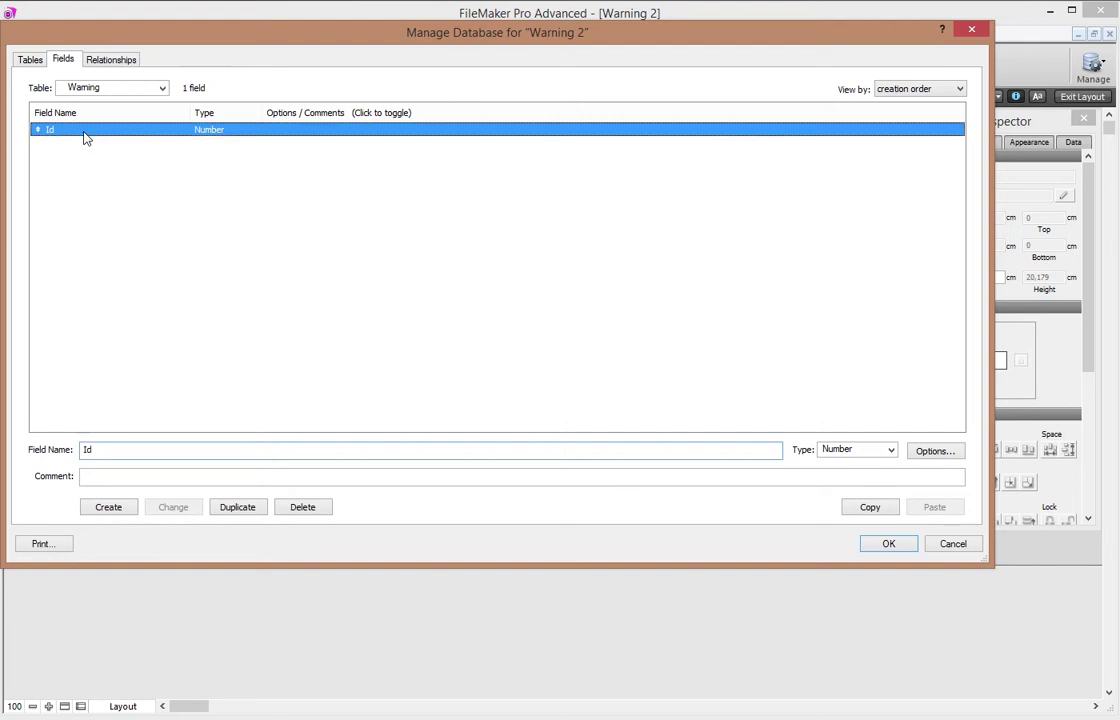
pyautogui.click(368, 218)
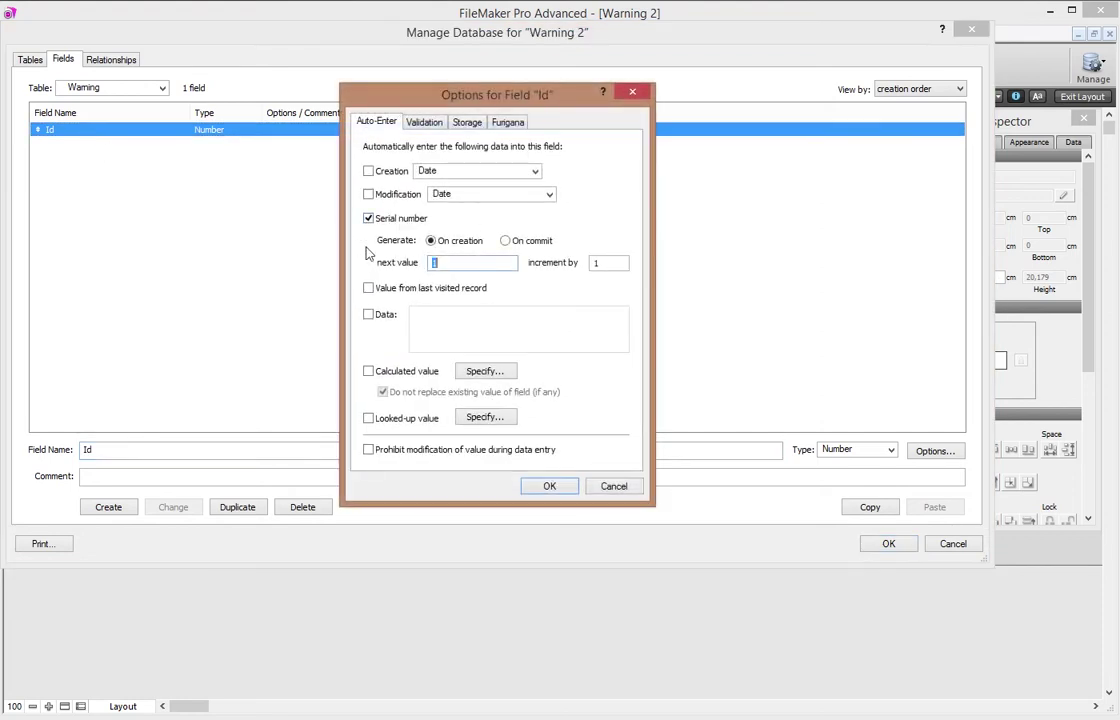
pyautogui.click(549, 486)
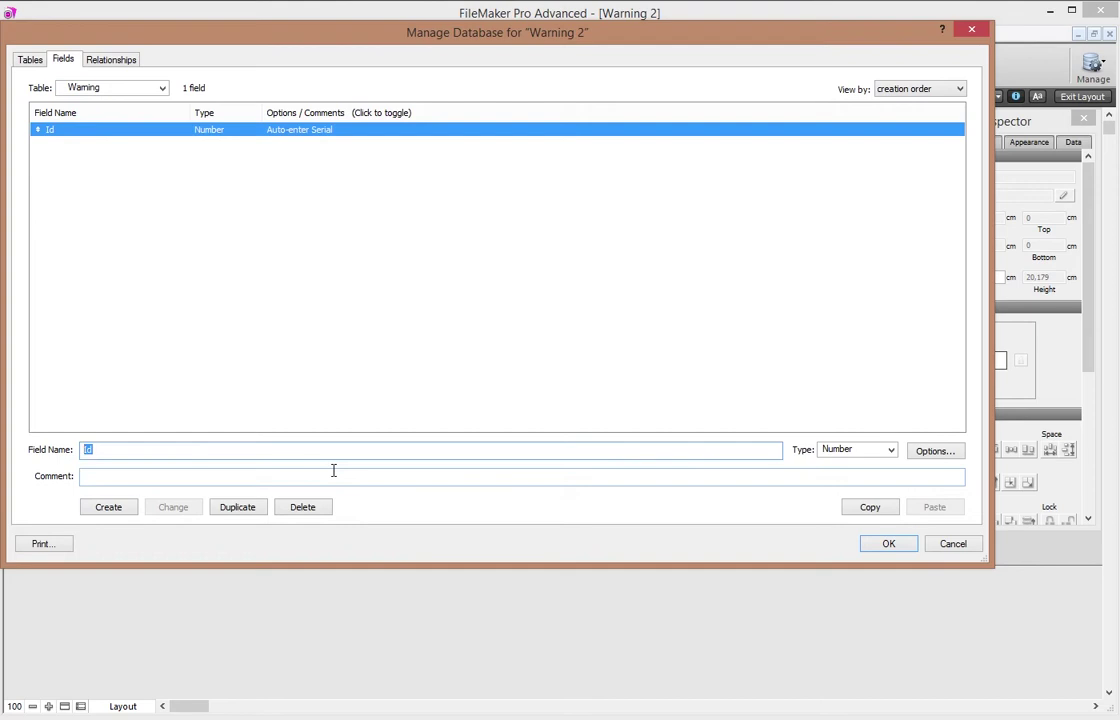
# Create a Text field named Label in the Warning table
pyautogui.write('Label')
pyautogui.press('Tab')
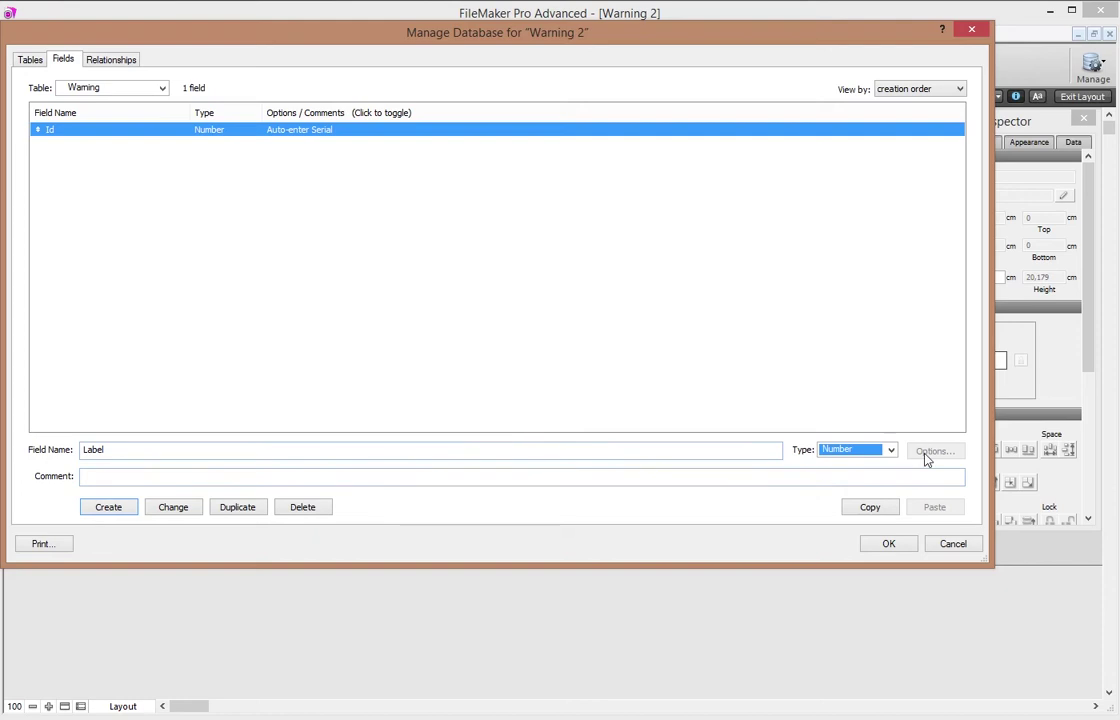
pyautogui.click(890, 450)
pyautogui.click(835, 461)
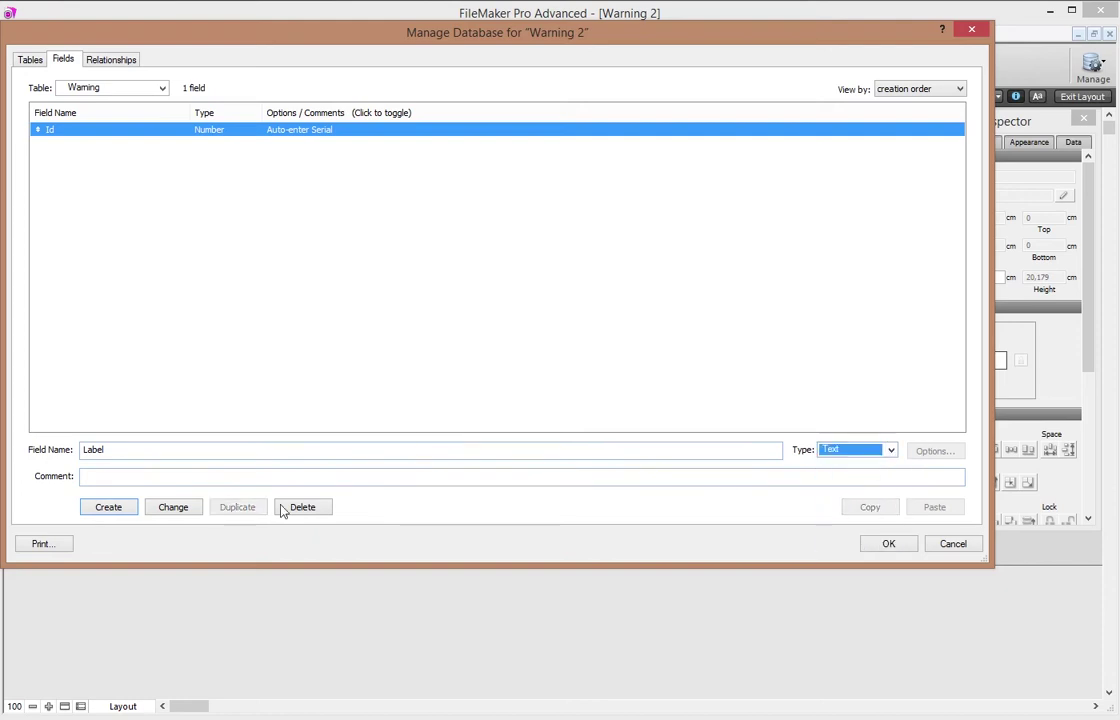
pyautogui.click(108, 507)
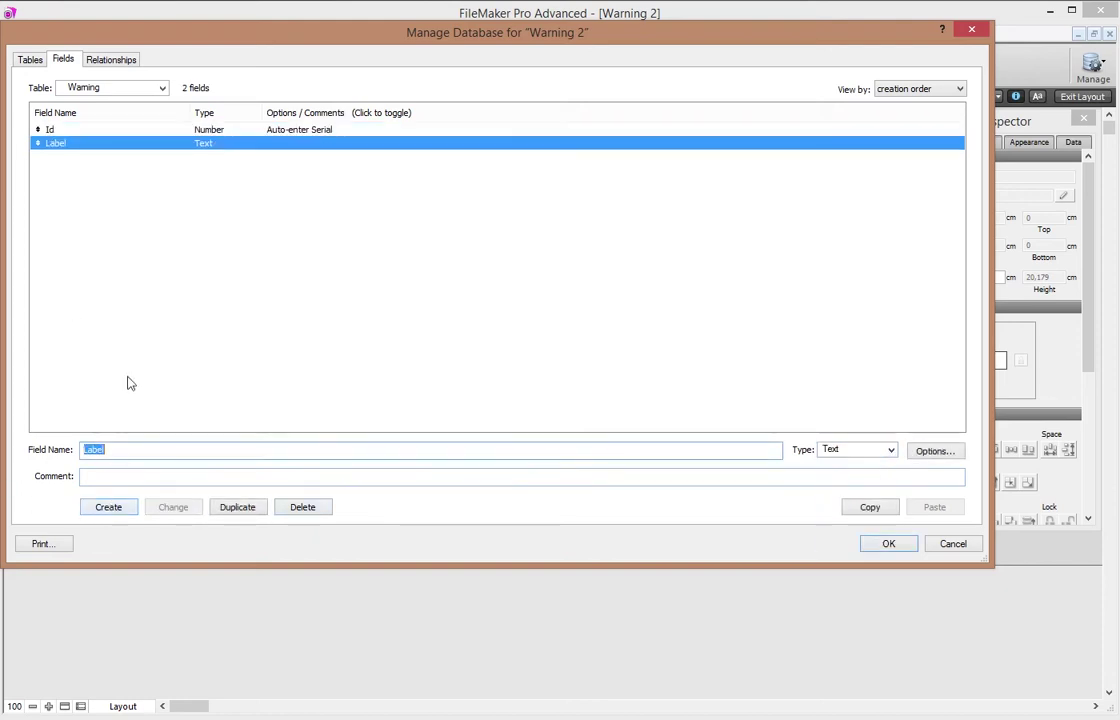
# Create a Container field named Image in the Warning table and accept the database definition changes
pyautogui.write('Image')
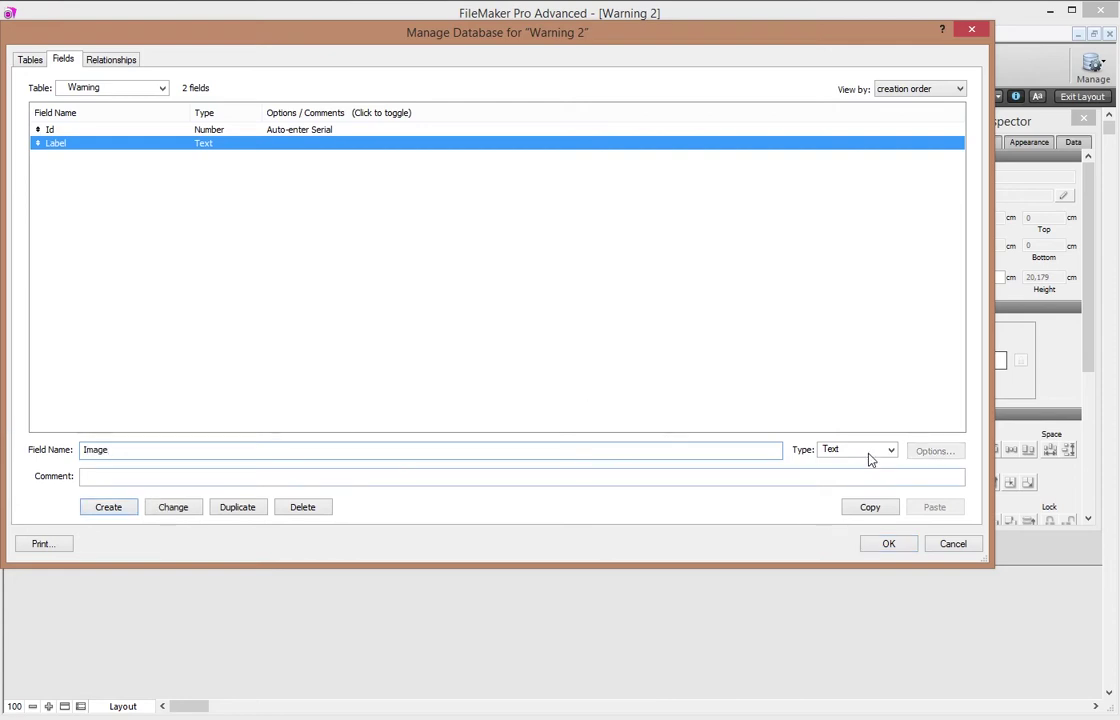
pyautogui.click(868, 455)
pyautogui.click(849, 520)
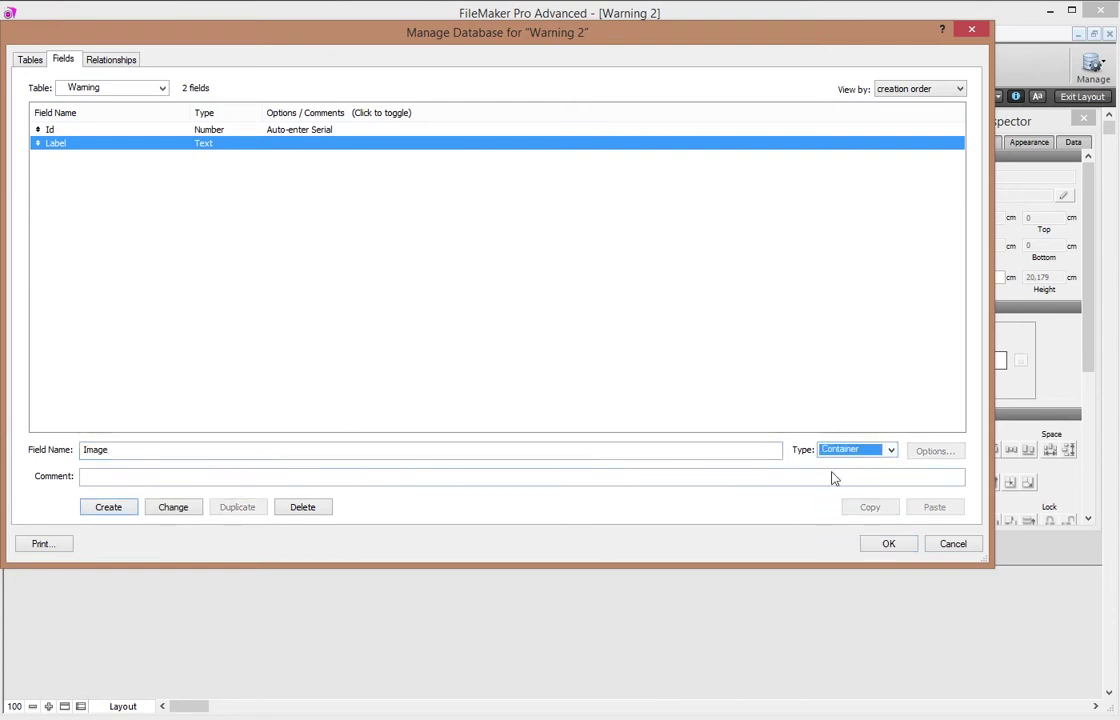
pyautogui.click(108, 509)
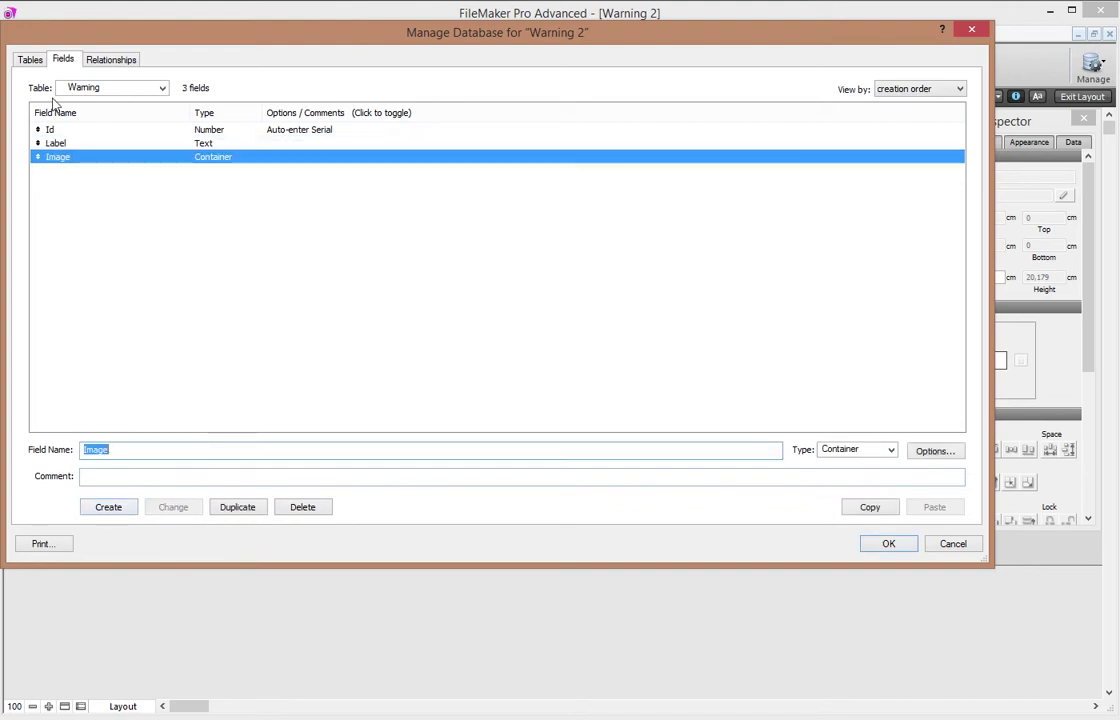
pyautogui.click(895, 545)
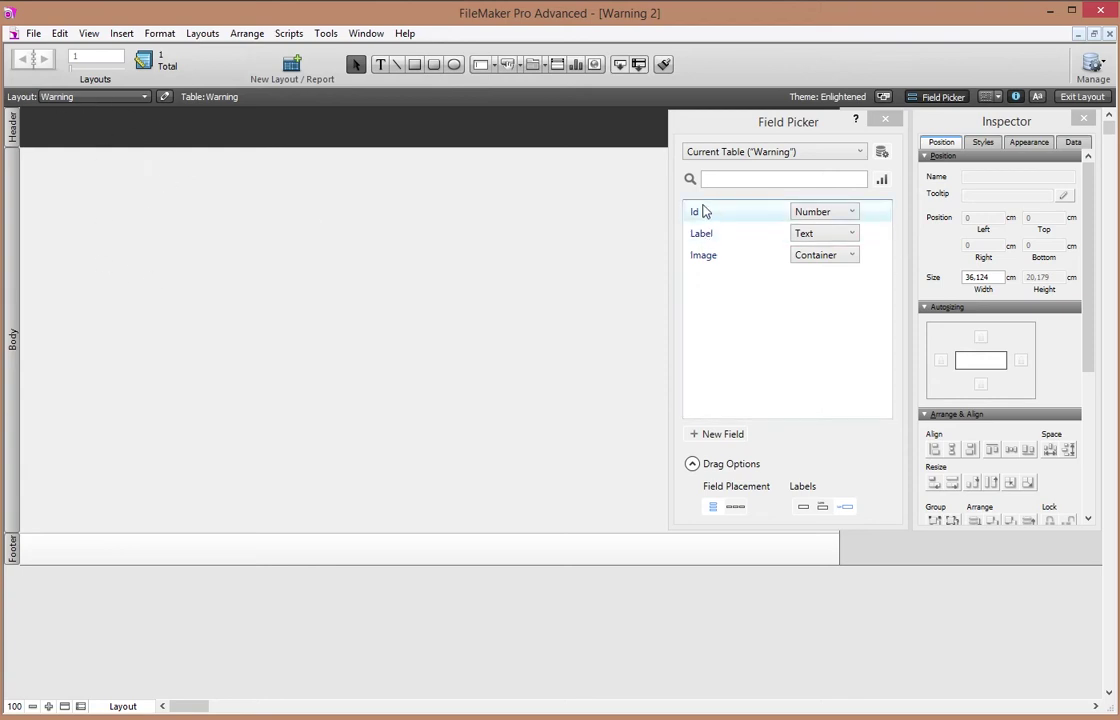
# Place the Id, Label and Image fields together near the top of the Warning layout's body and close the Field Picker
pyautogui.click(89, 34)
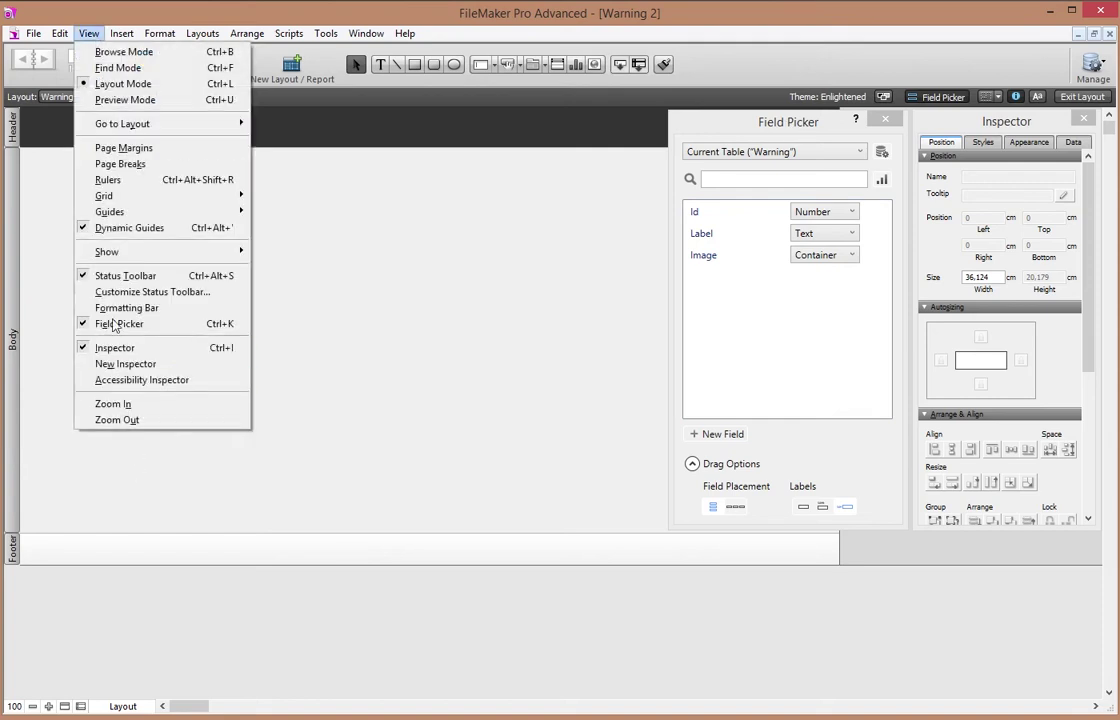
pyautogui.click(714, 265)
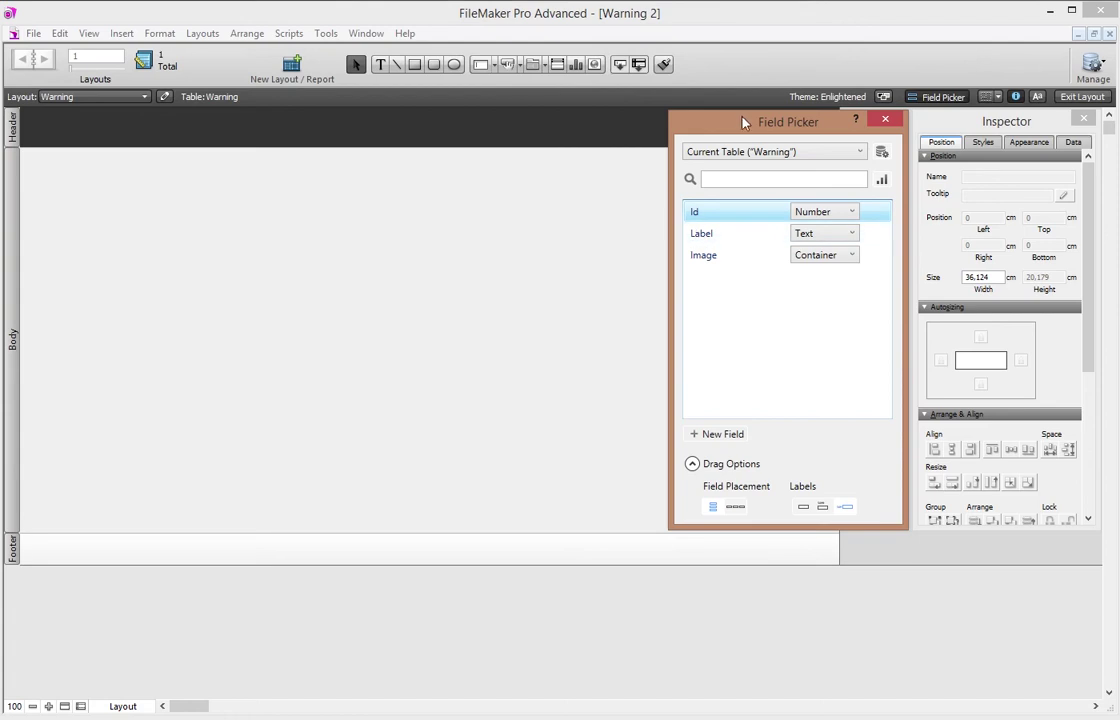
pyautogui.keyDown('shift'); pyautogui.click(707, 263); pyautogui.keyUp('shift')
pyautogui.moveTo(750, 213); pyautogui.dragTo(86, 160)
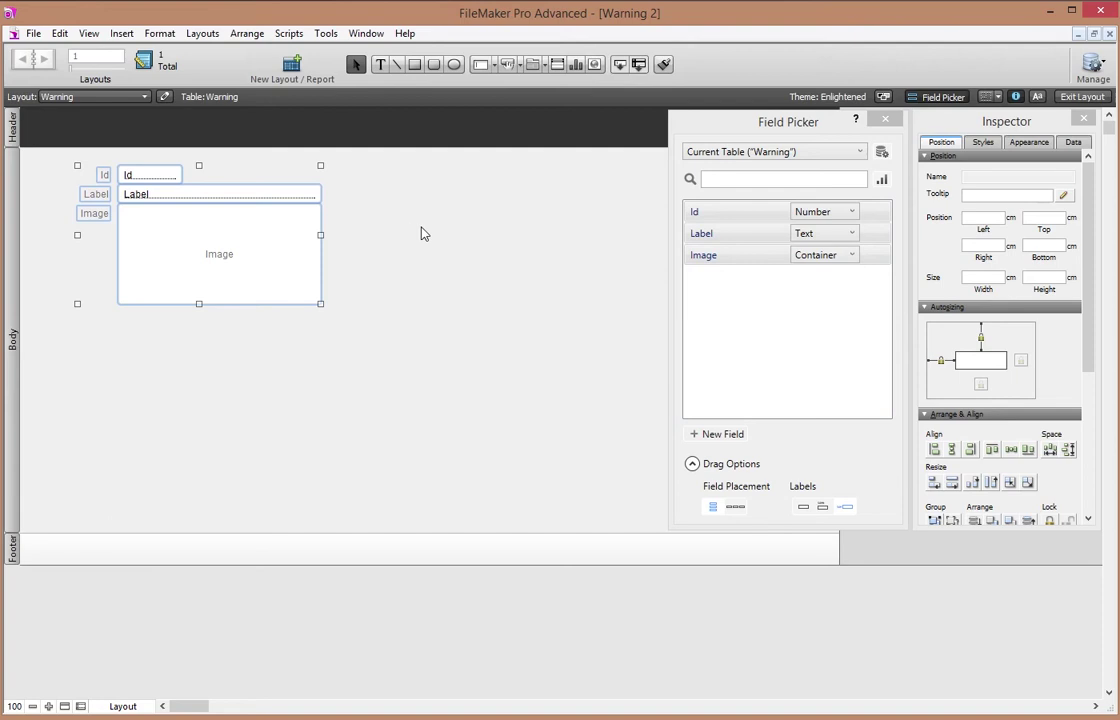
pyautogui.click(885, 120)
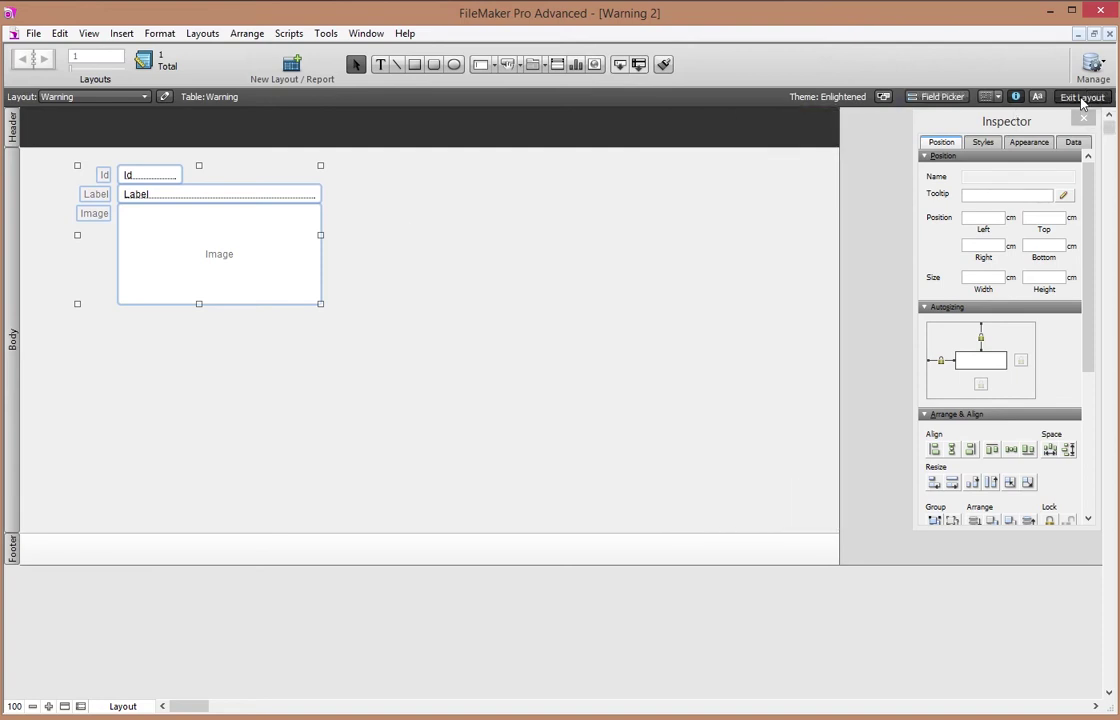
# Leave layout editing and add a first Warning record with the picture 01 - Chill.png and the label Chill
pyautogui.click(1082, 97)
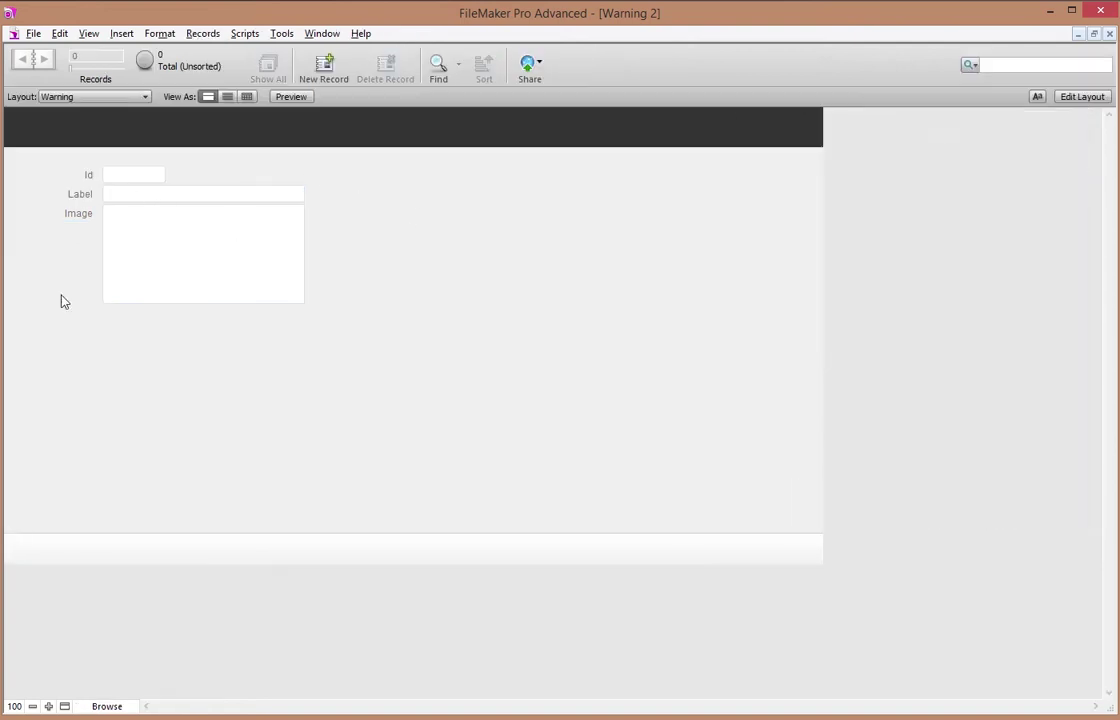
pyautogui.click(326, 66)
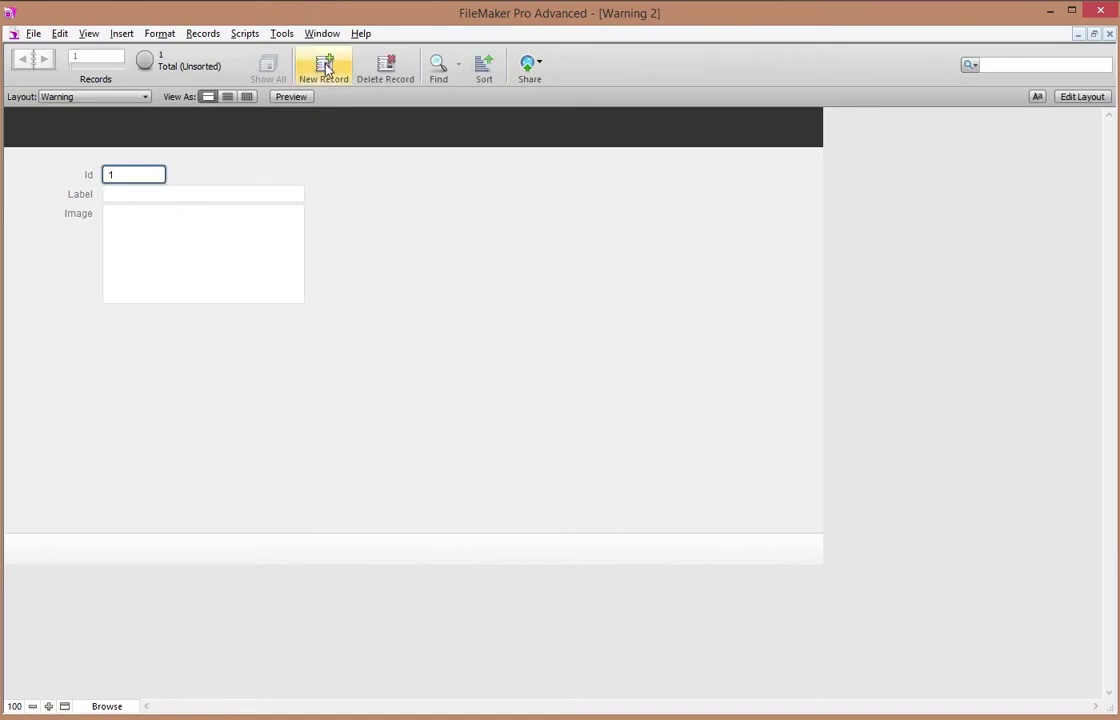
pyautogui.rightClick(178, 246)
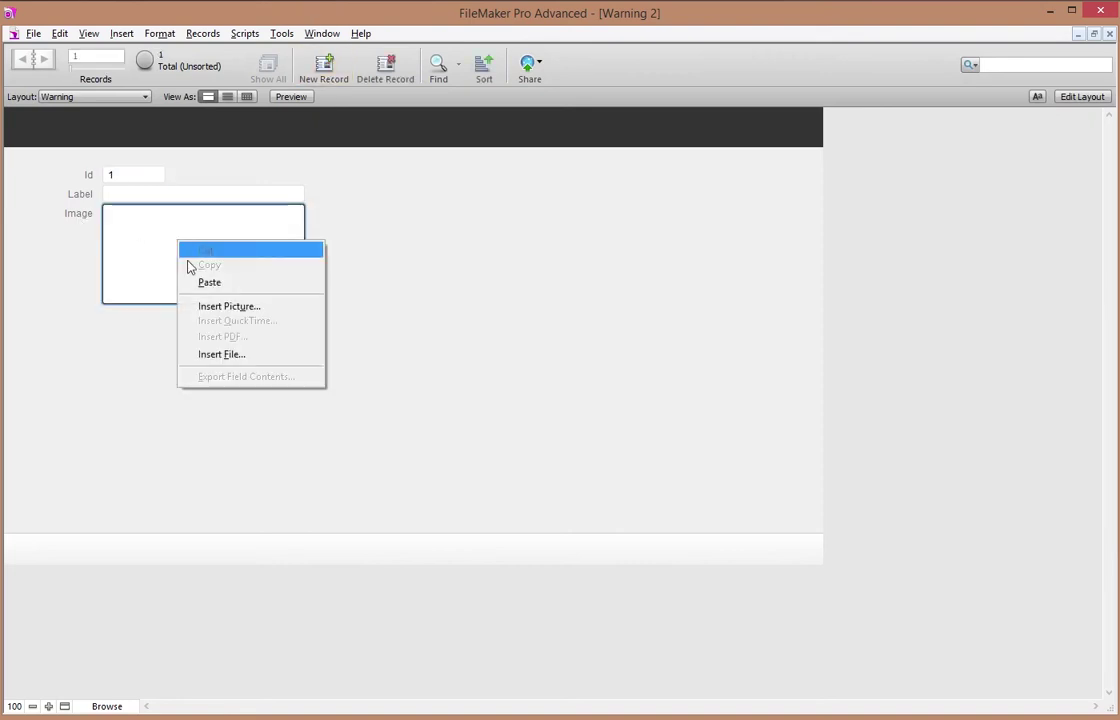
pyautogui.click(253, 312)
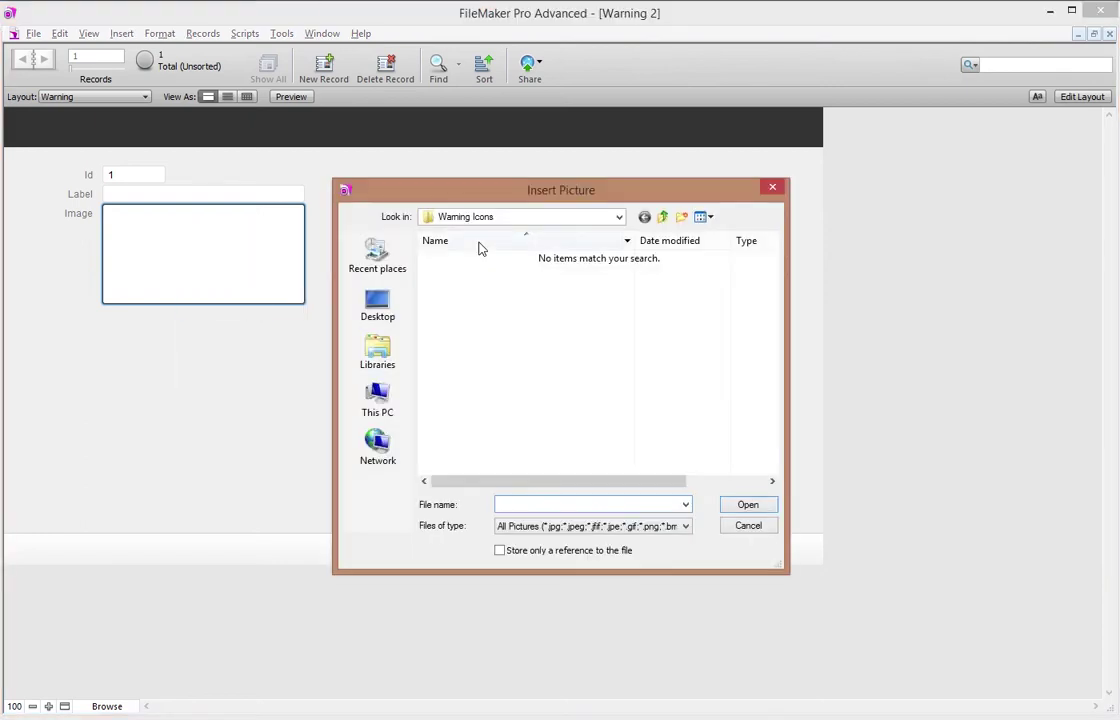
pyautogui.click(648, 218)
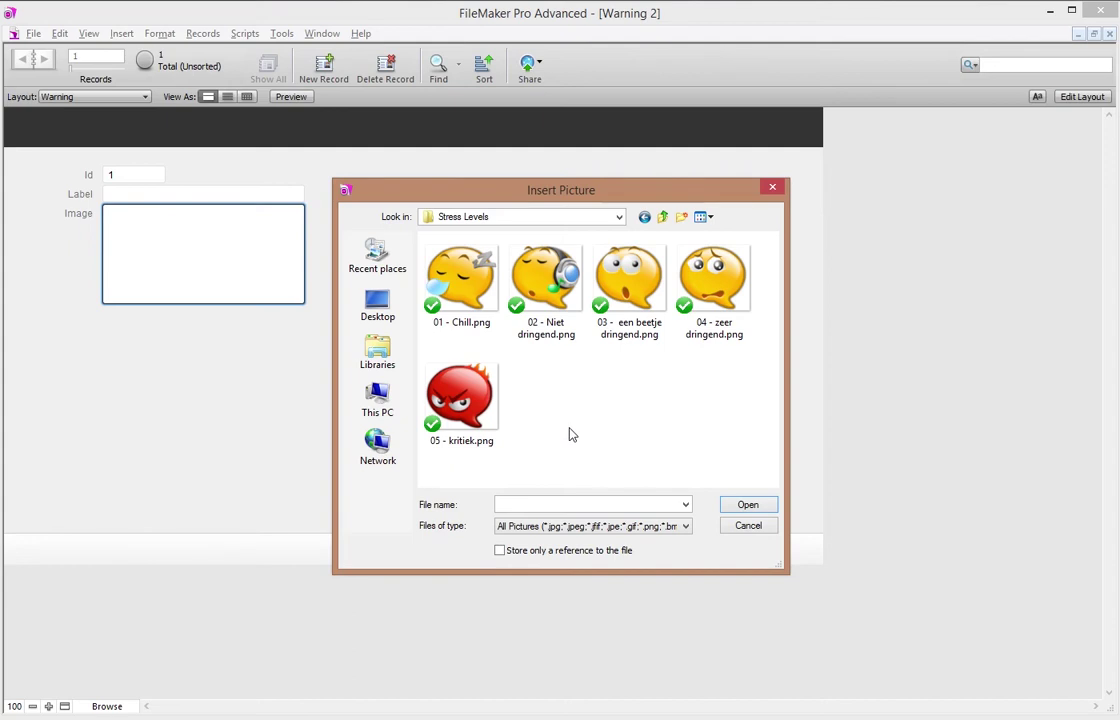
pyautogui.doubleClick(452, 279)
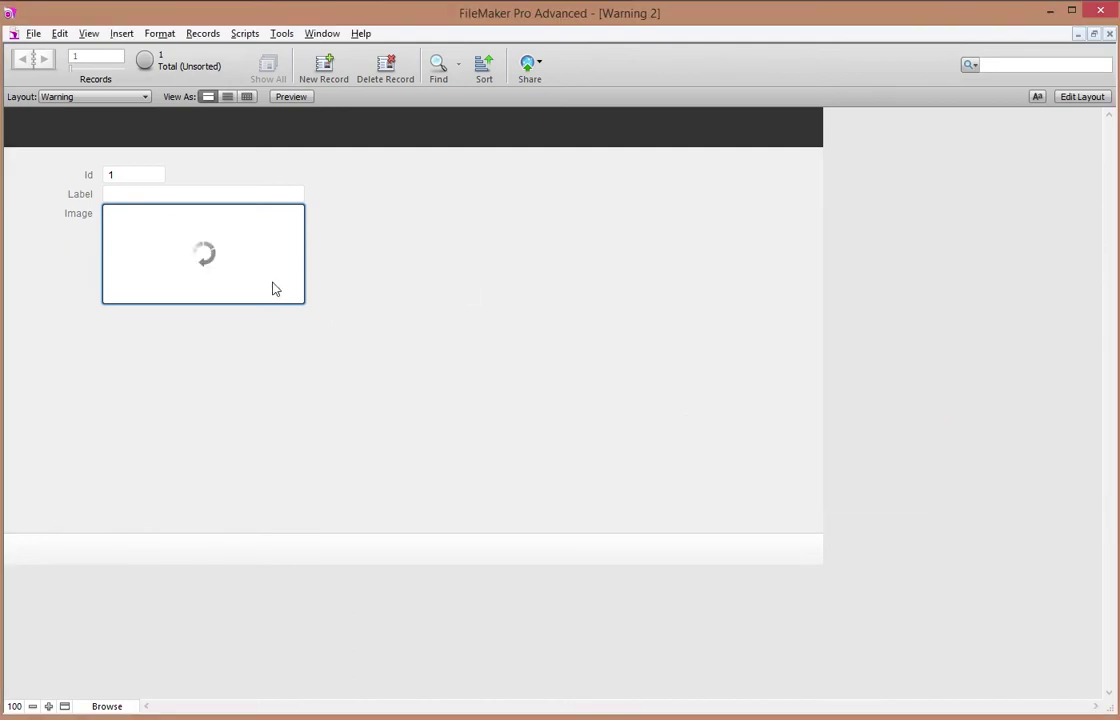
pyautogui.click(161, 193)
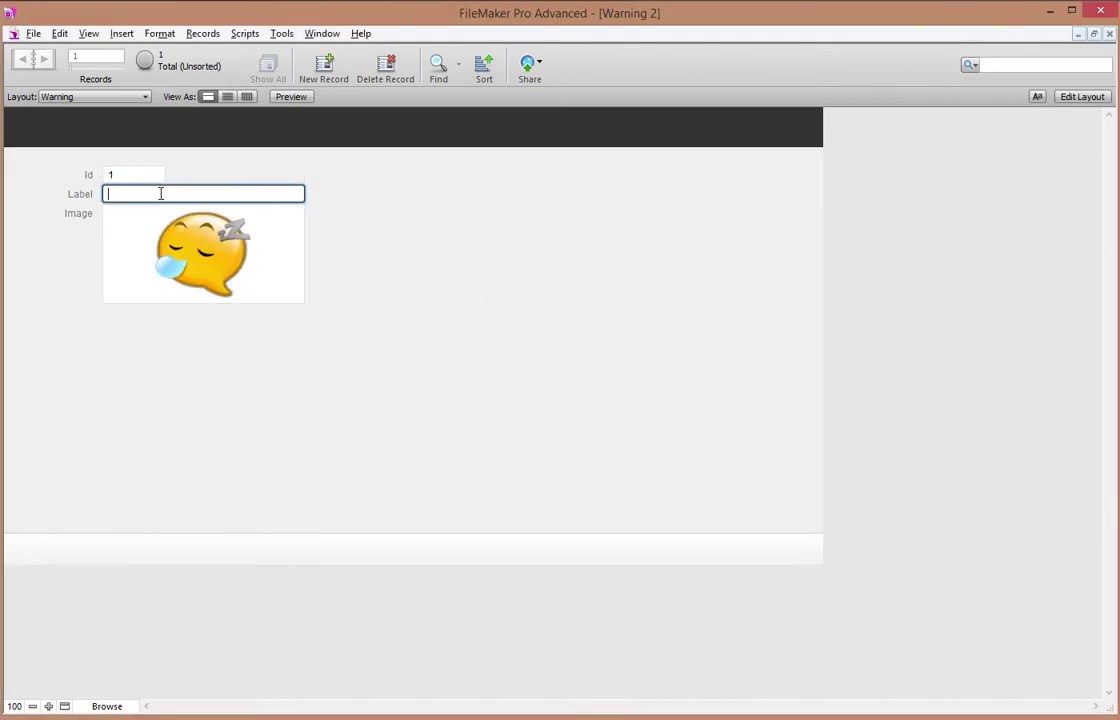
# Add a second Warning record with the picture 02 - Niet dringend.png and the label Not Urgent
pyautogui.click(323, 65)
pyautogui.rightClick(220, 252)
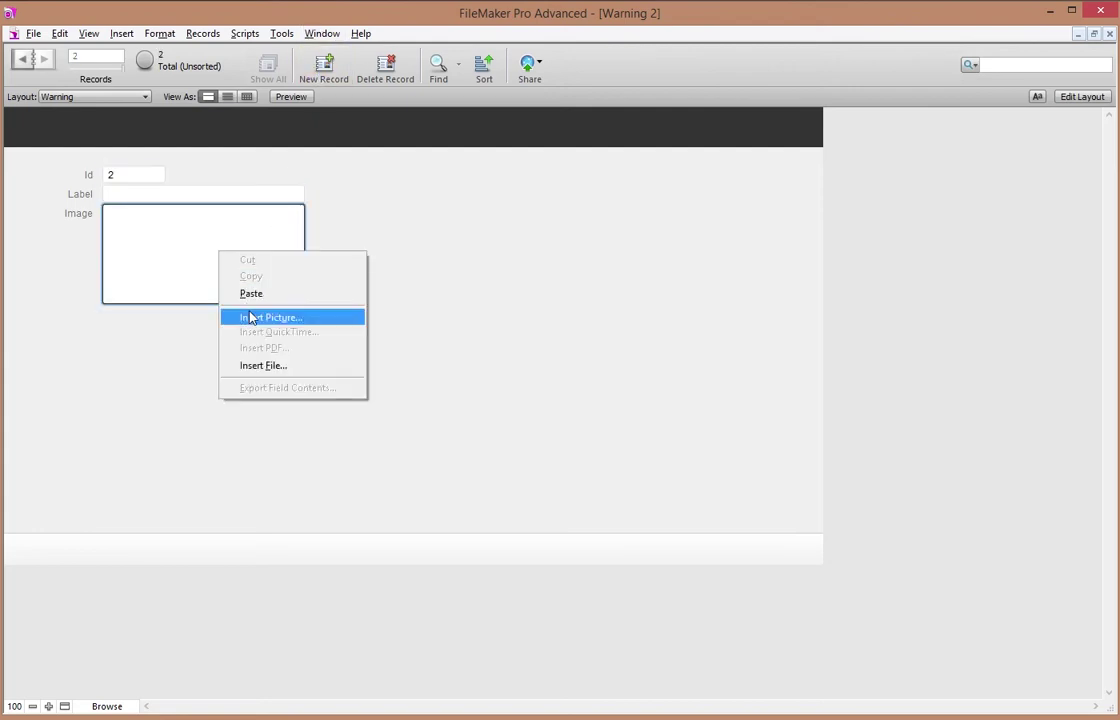
pyautogui.click(262, 317)
pyautogui.doubleClick(548, 272)
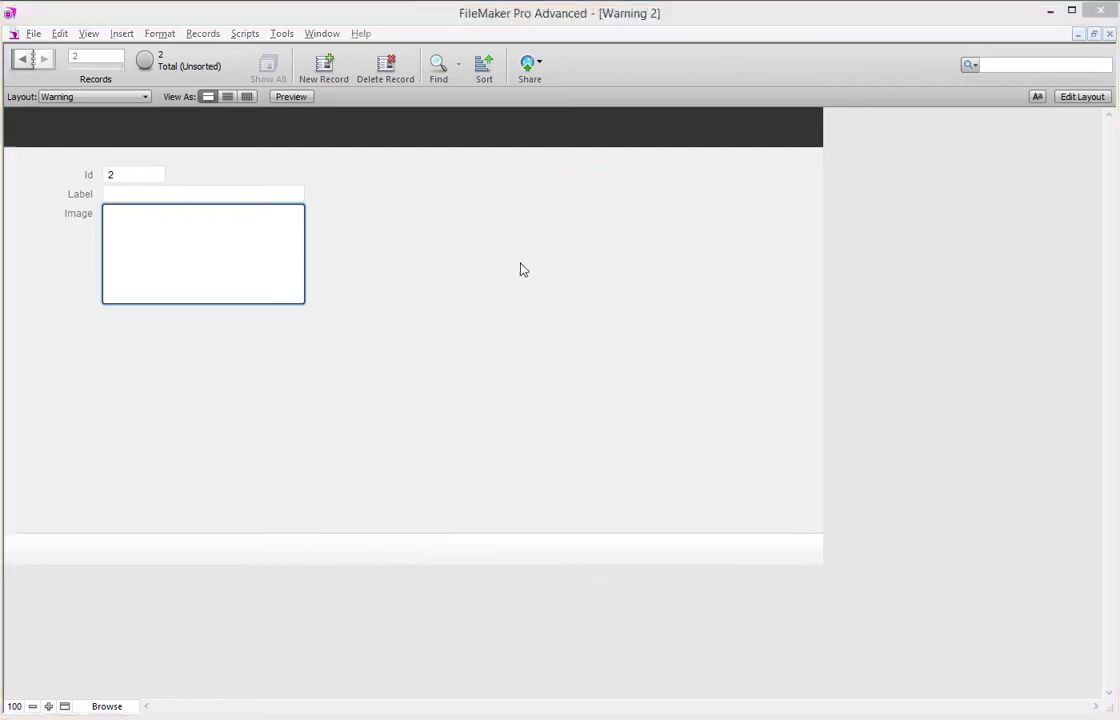
pyautogui.click(177, 194)
pyautogui.write('Not Urgent')
pyautogui.click(440, 243)
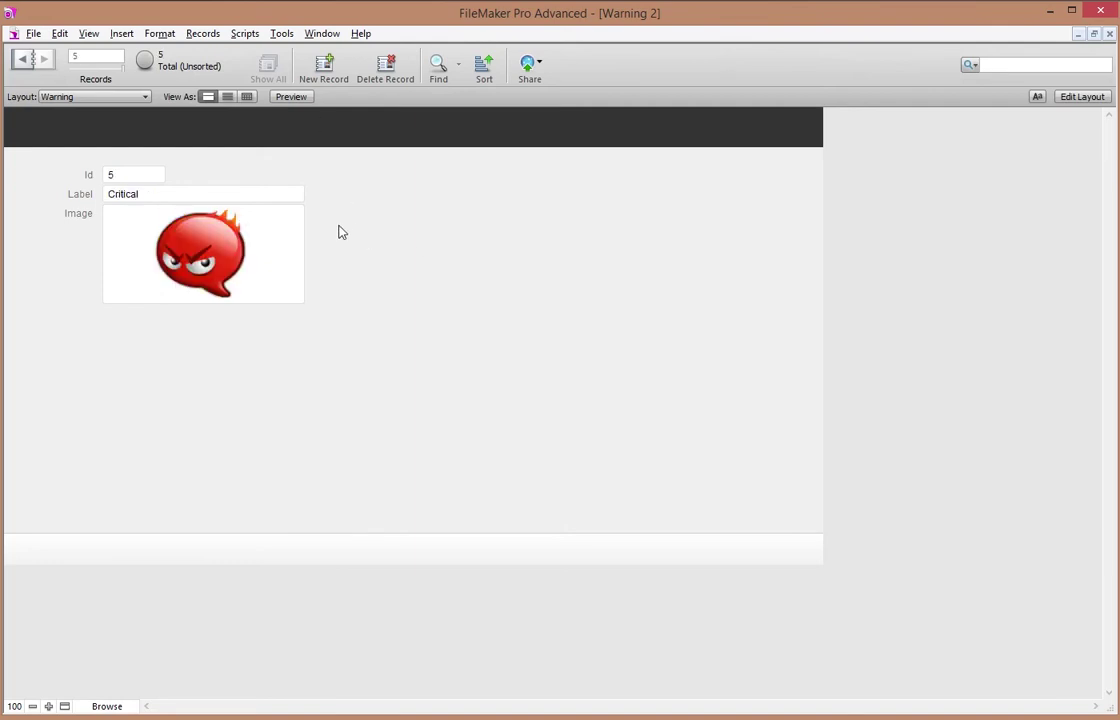
# Review the Warning records one by one from the last back to the first
pyautogui.hotkey('ctrl', 'Up')
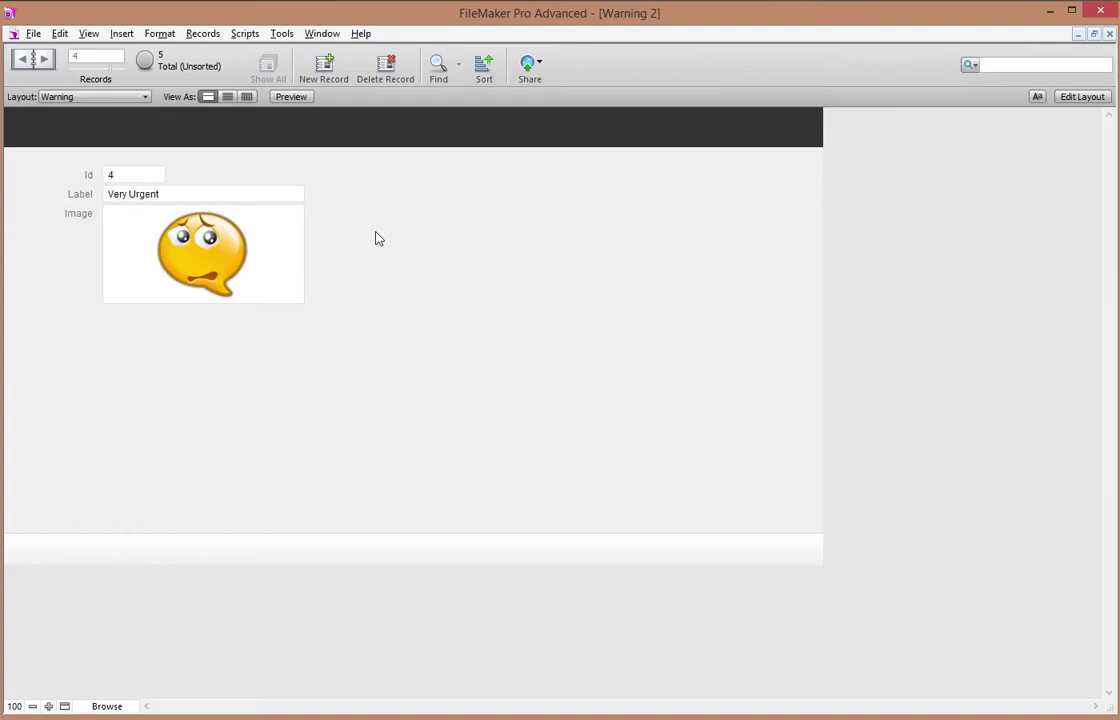
pyautogui.hotkey('ctrl', 'Up')
pyautogui.hotkey('ctrl', 'Up')
pyautogui.hotkey('ctrl', 'Up')
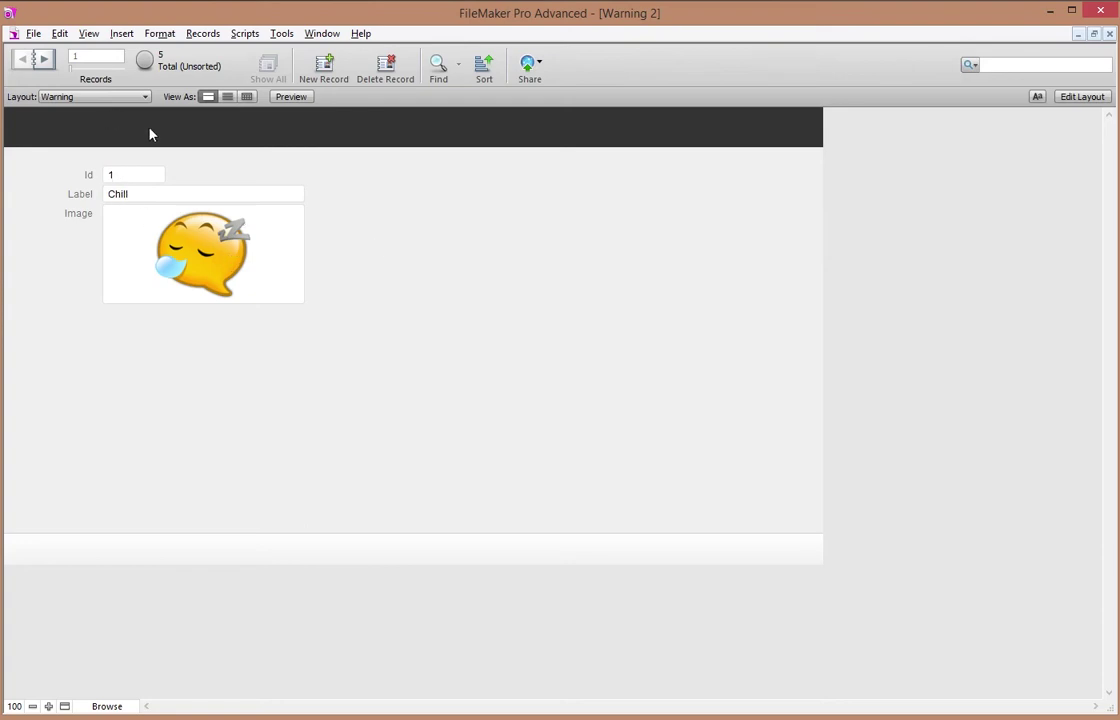
# Create a new table named Tasks in the database definition
pyautogui.click(35, 36)
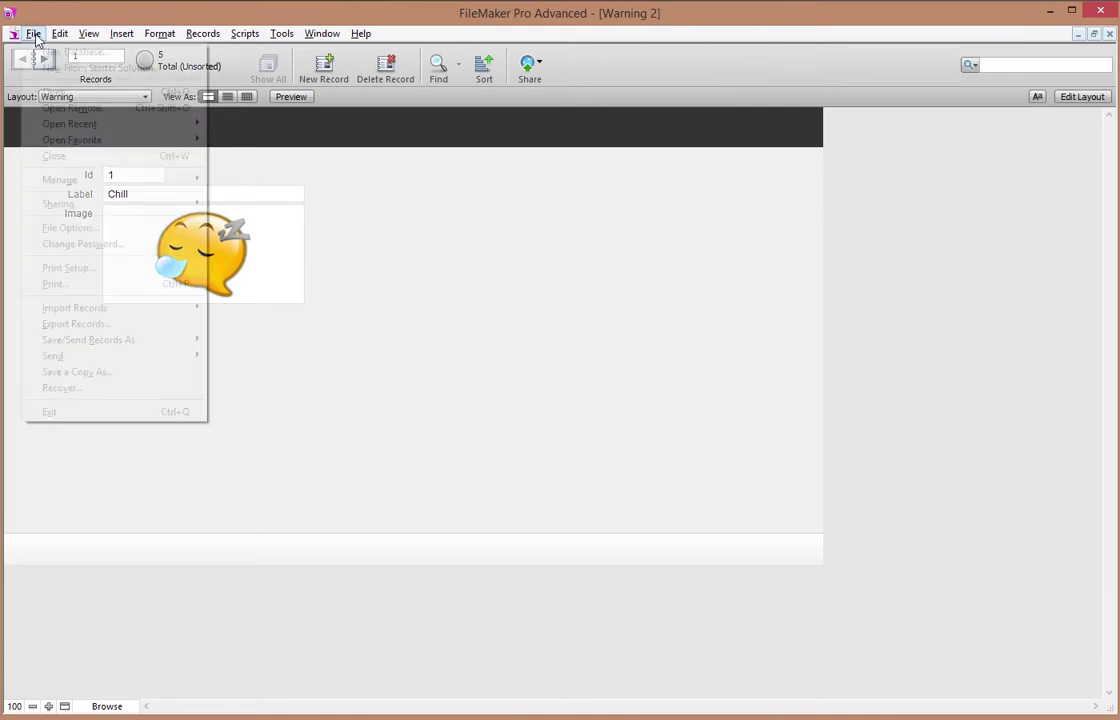
pyautogui.moveTo(132, 180)
pyautogui.click(240, 180)
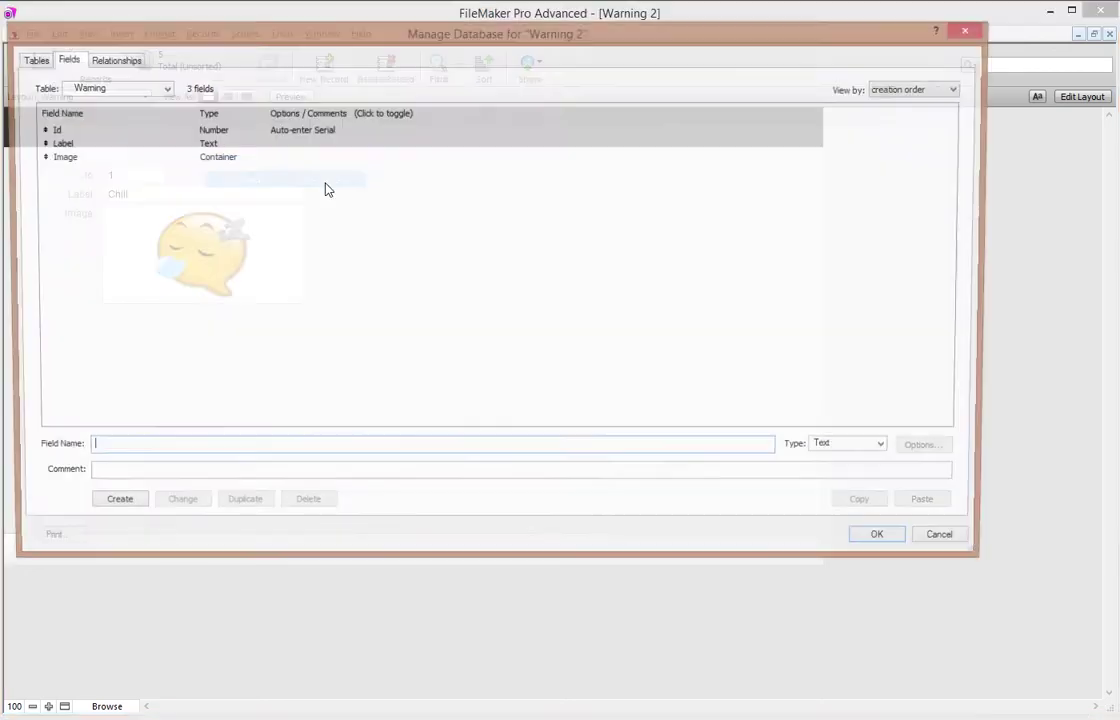
pyautogui.click(33, 60)
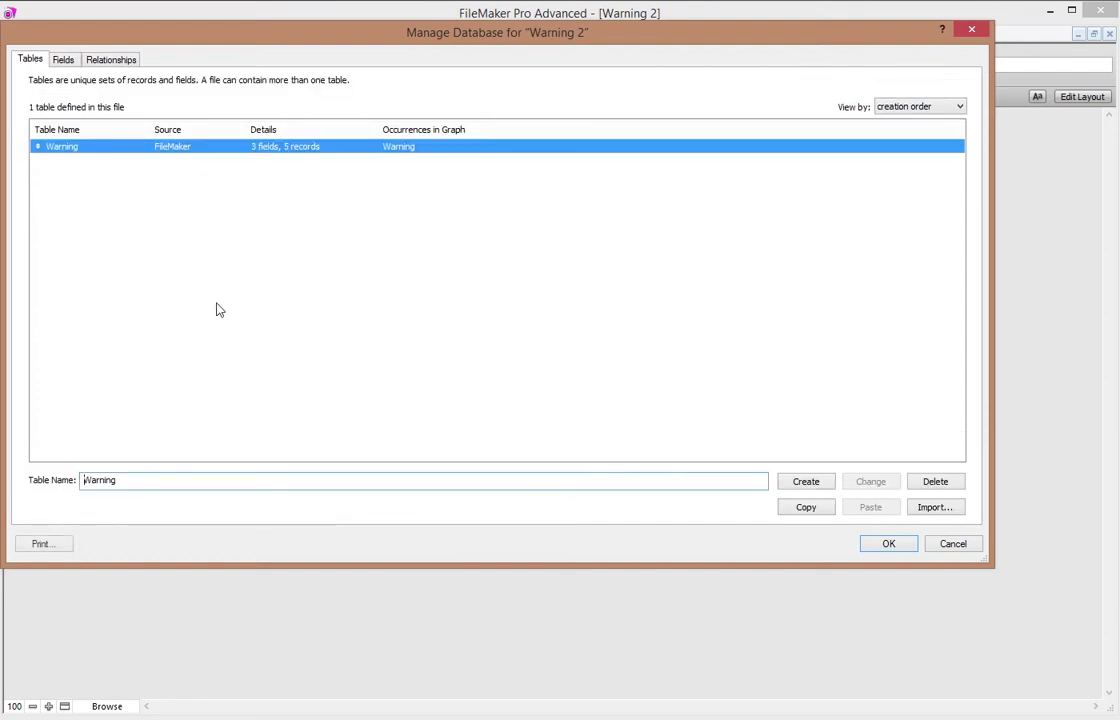
pyautogui.moveTo(160, 476); pyautogui.dragTo(5, 484)
pyautogui.write('Tasks')
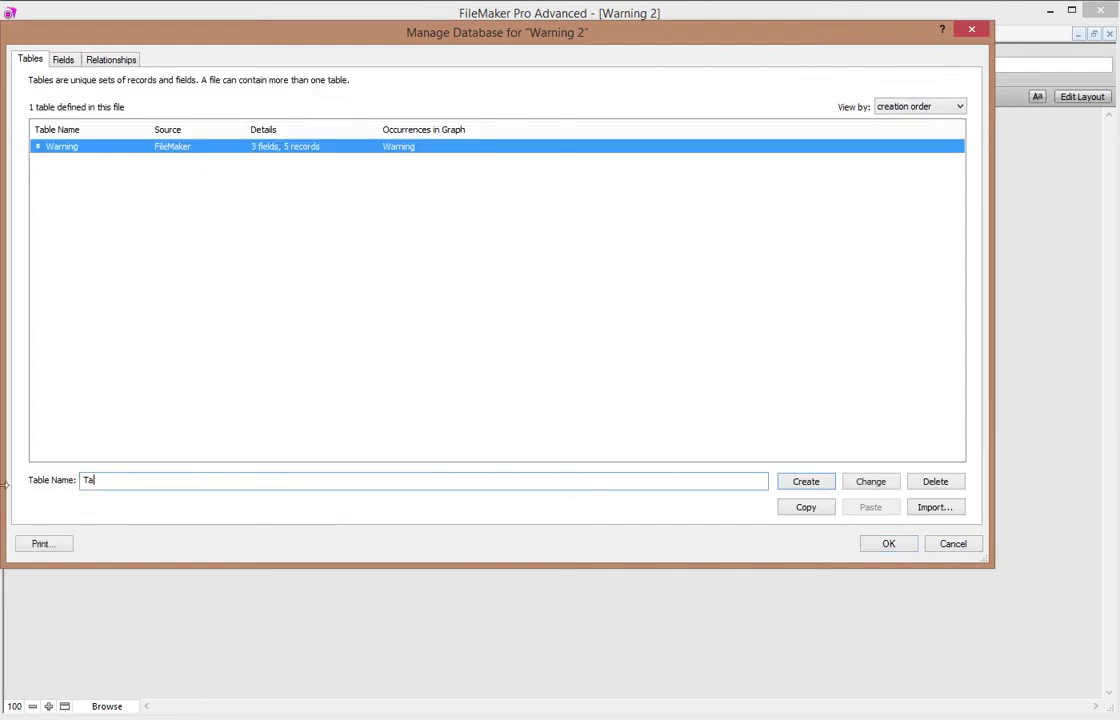
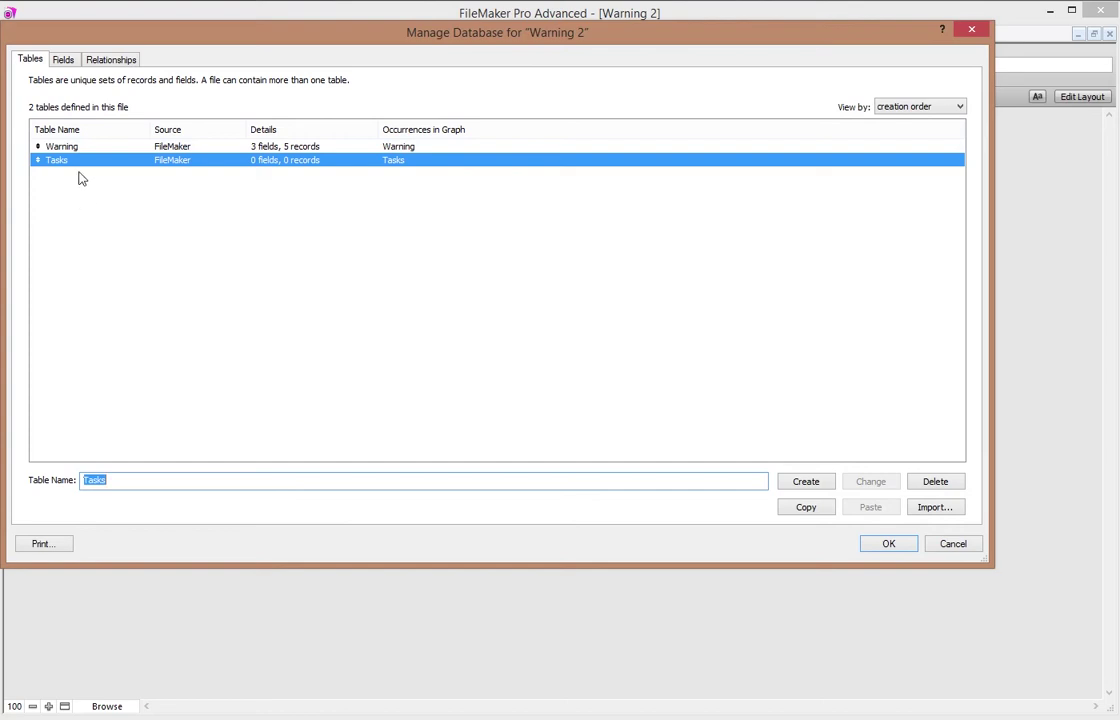
# Create a Number field named Id in the Tasks table
pyautogui.doubleClick(74, 161)
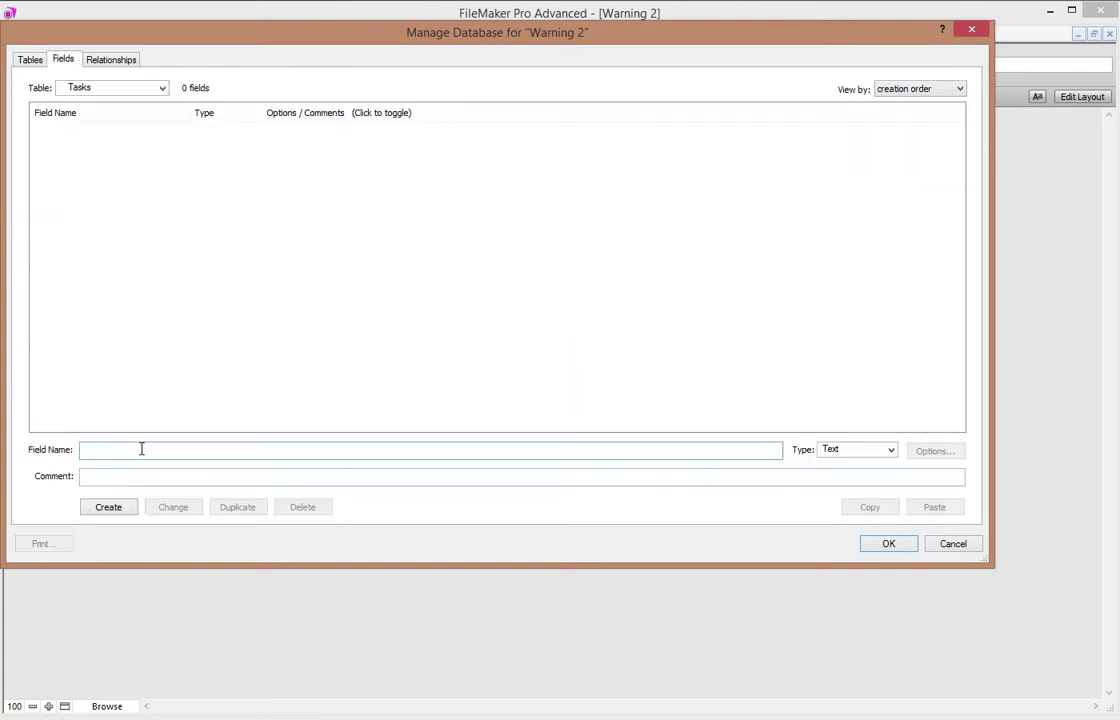
pyautogui.write('Id')
pyautogui.press('Tab')
pyautogui.press('n')
pyautogui.press('Return')
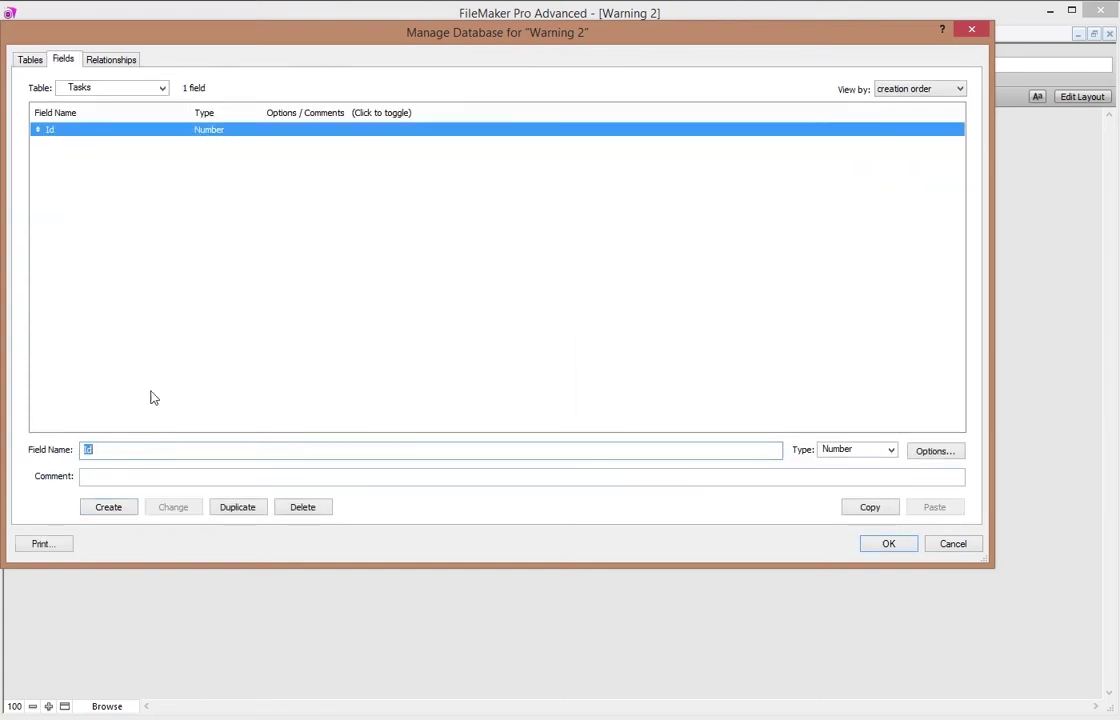
# Set the Tasks Id field to auto-enter a serial number on creation, with next value 1 and increment 1
pyautogui.doubleClick(126, 133)
pyautogui.click(368, 219)
pyautogui.click(368, 219)
pyautogui.click(368, 219)
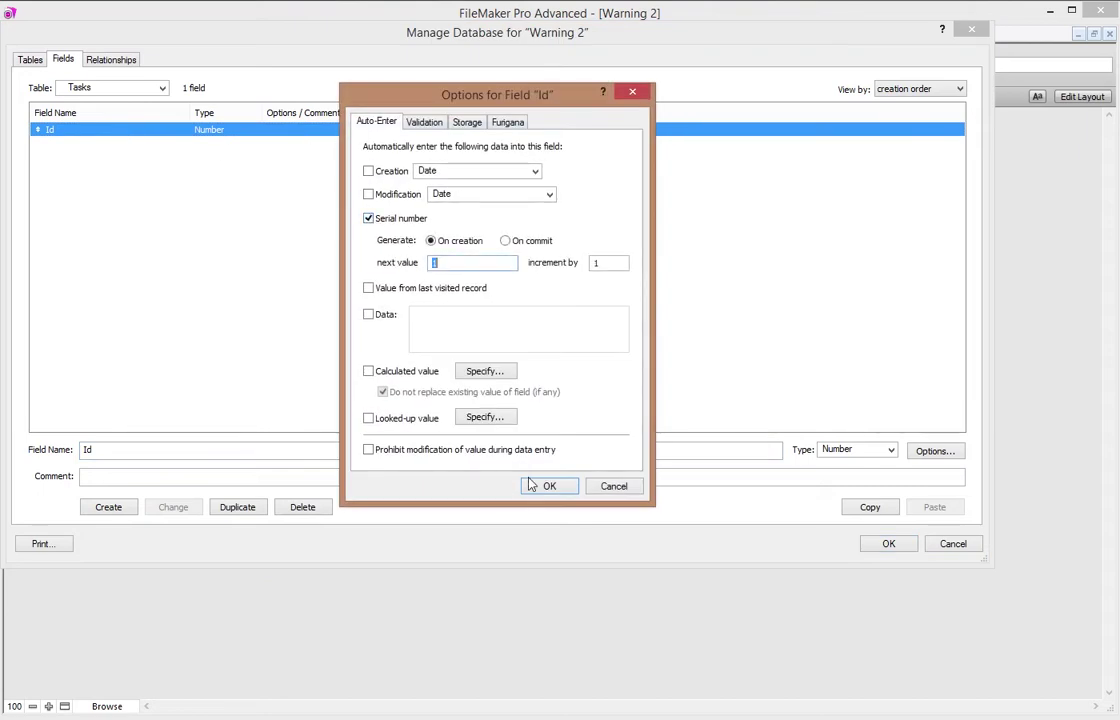
pyautogui.click(549, 486)
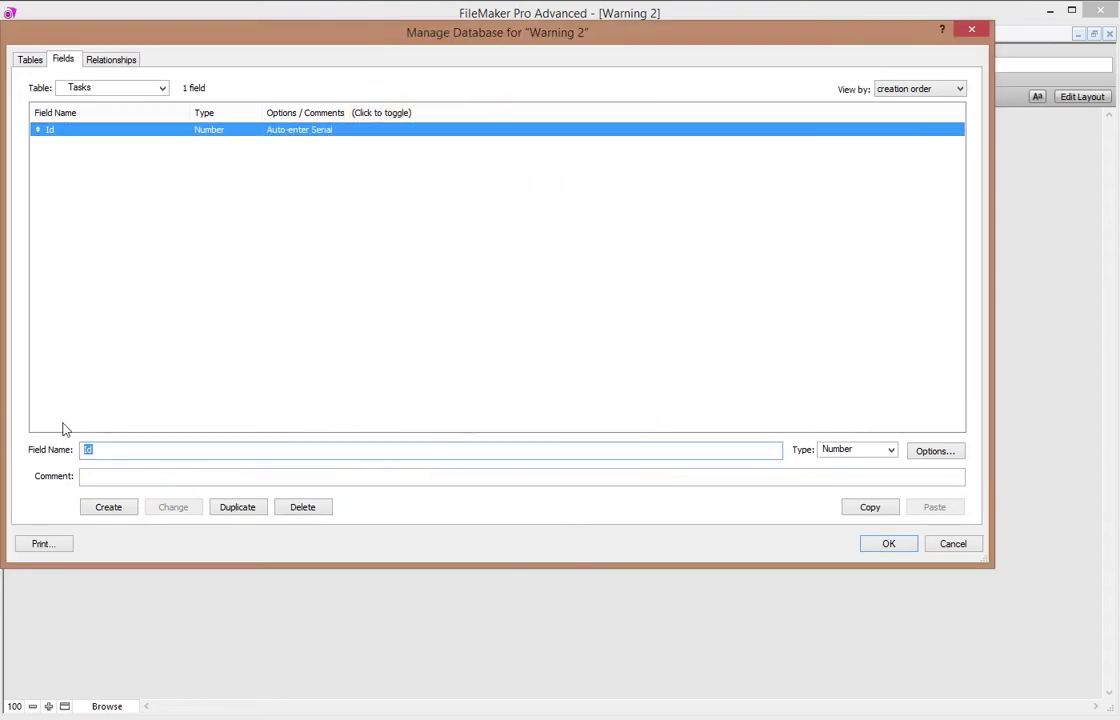
# Create a Text field named Task in the Tasks table
pyautogui.write('Task')
pyautogui.press('Tab')
pyautogui.press('Down')
pyautogui.press('Down')
pyautogui.press('Down')
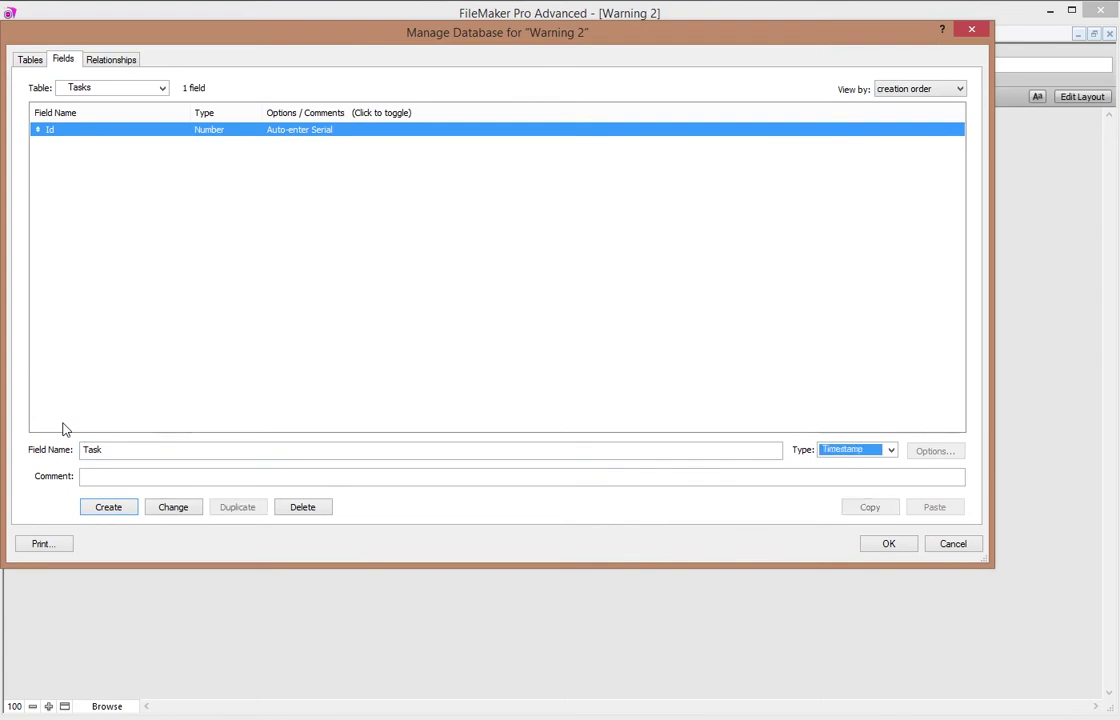
pyautogui.press('Return')
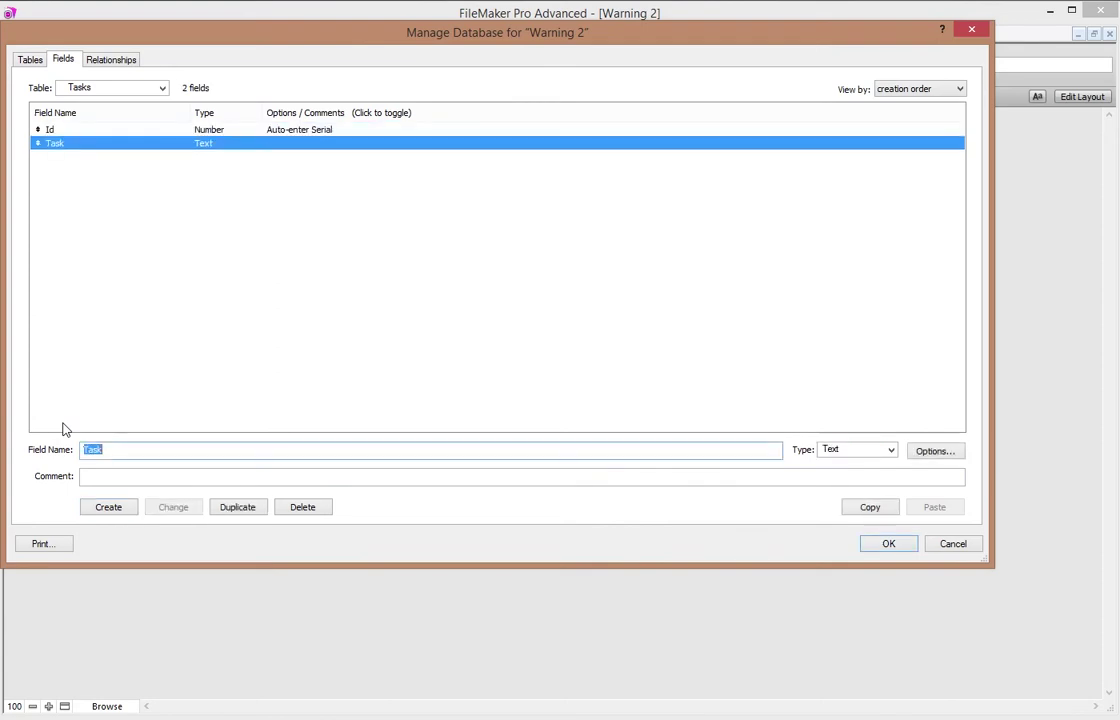
# Create a Date field named Date in the Tasks table that auto-enters the record's creation date
pyautogui.write('Date')
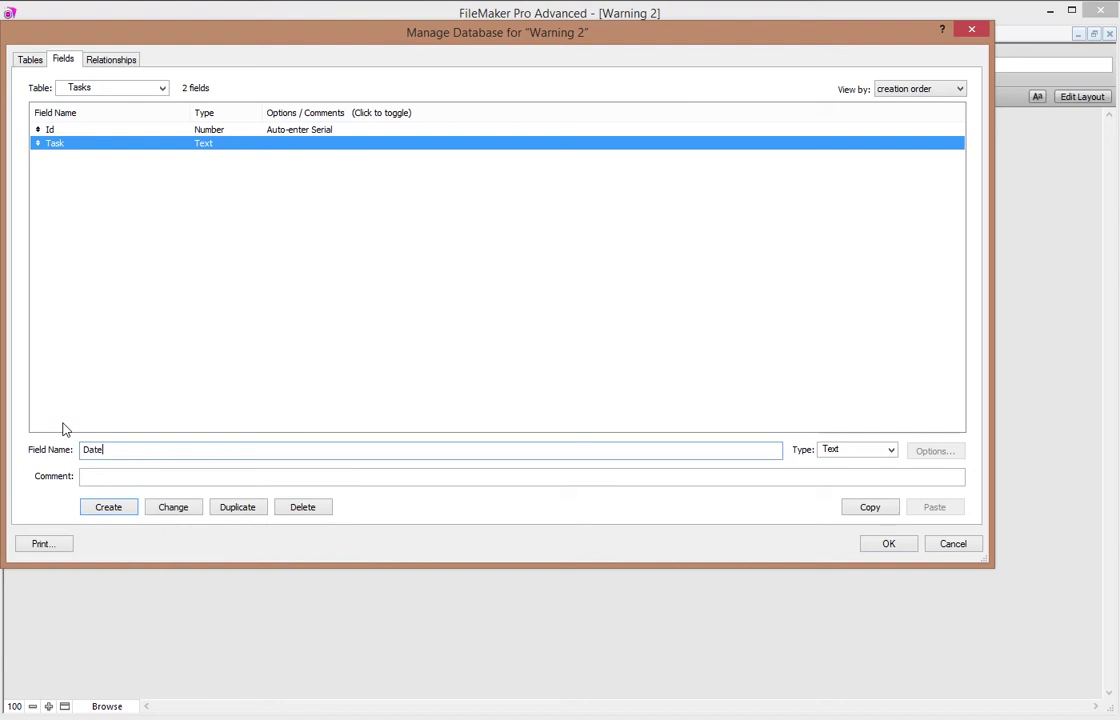
pyautogui.press('Tab')
pyautogui.press('Down')
pyautogui.press('Down')
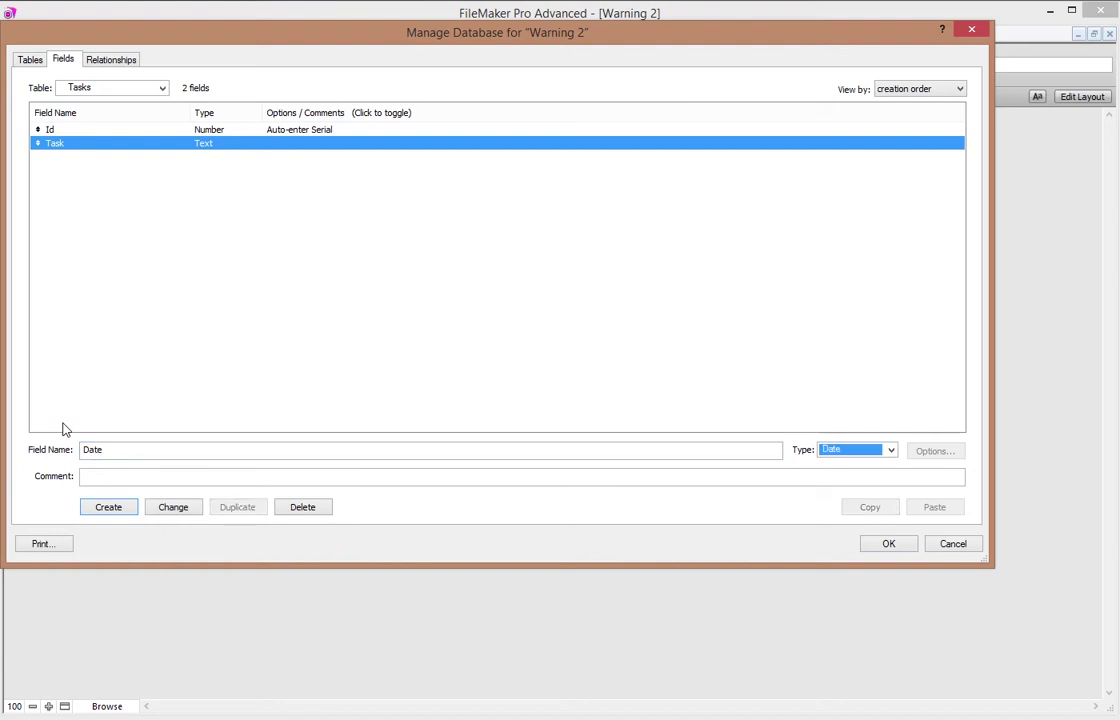
pyautogui.press('Return')
pyautogui.doubleClick(97, 157)
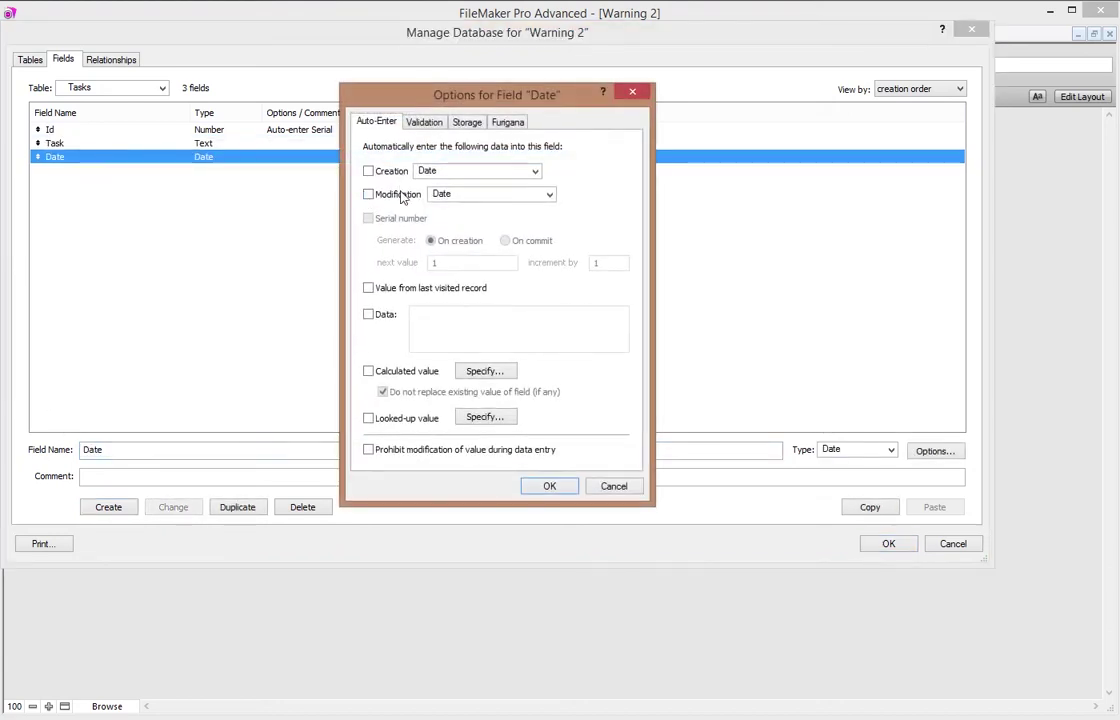
pyautogui.click(392, 172)
pyautogui.click(549, 486)
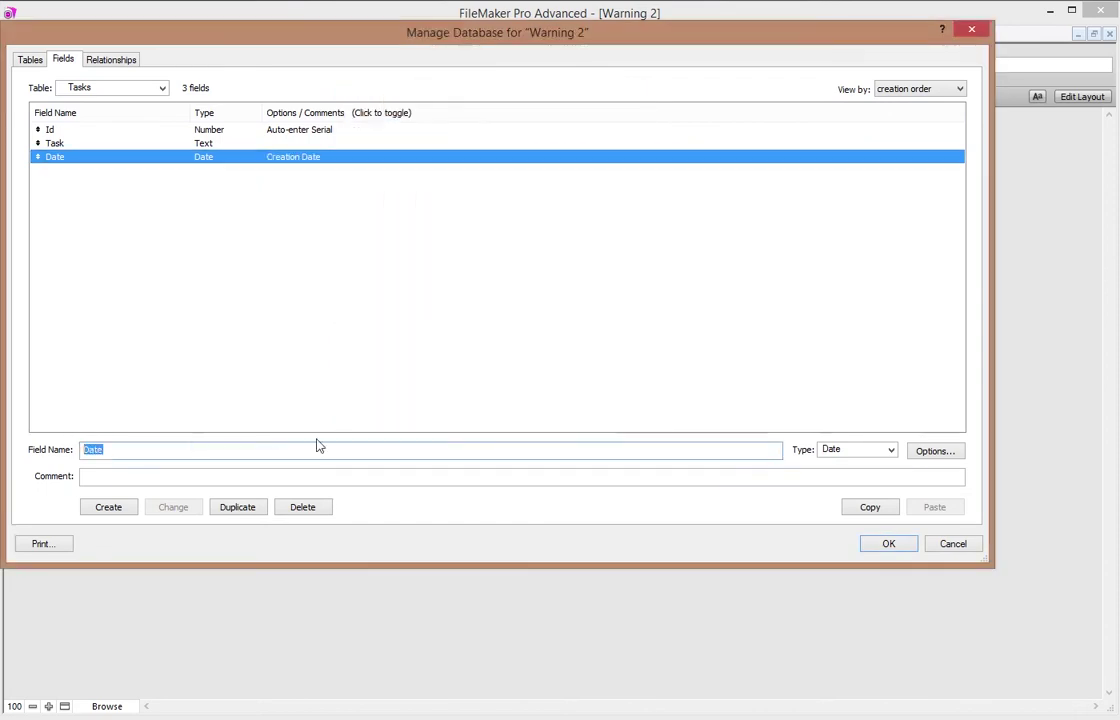
# Create two Text fields named Status and Urgency in the Tasks table
pyautogui.write('Status')
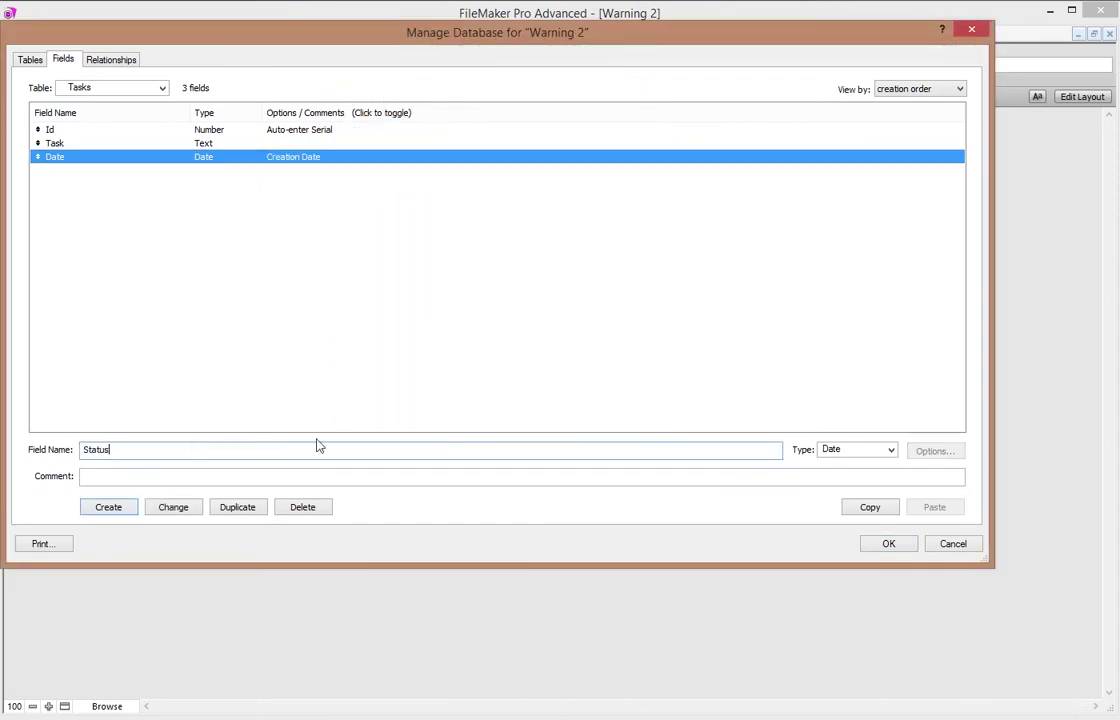
pyautogui.press('Tab')
pyautogui.press('Down')
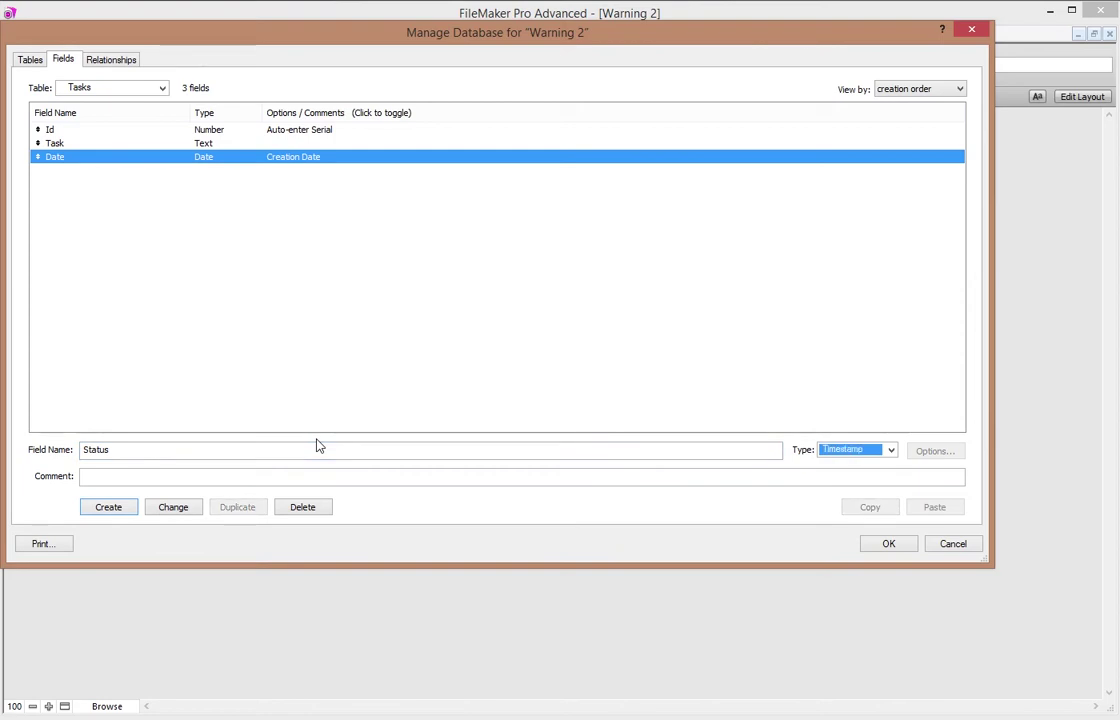
pyautogui.press('Return')
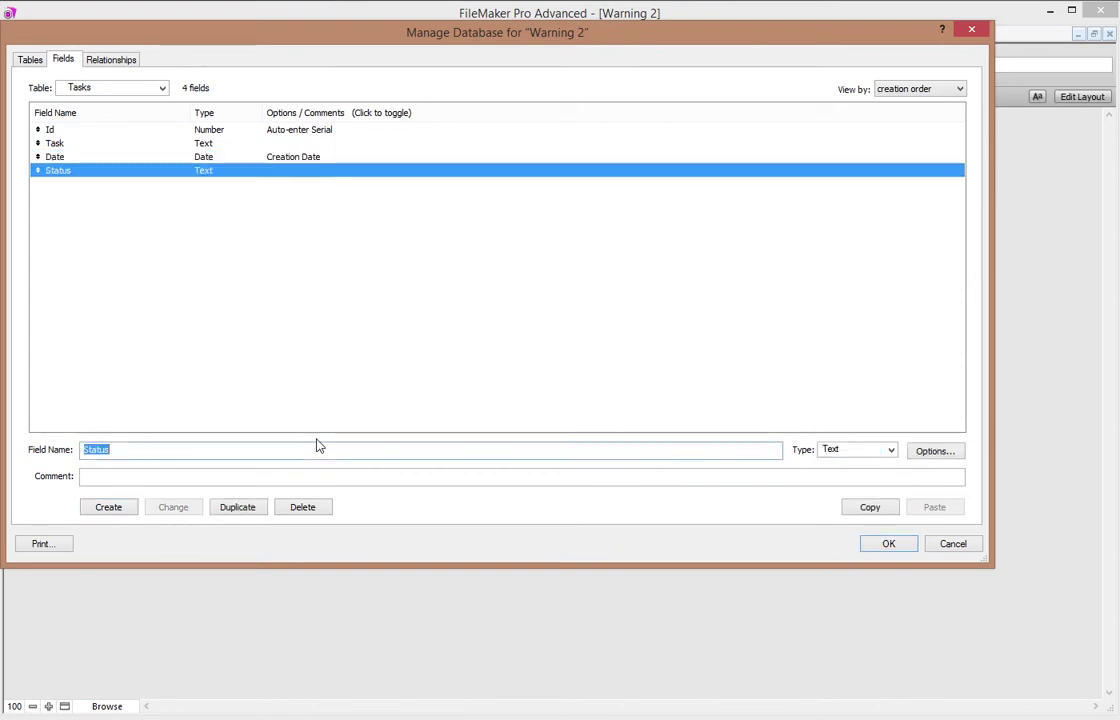
pyautogui.write('Urgenc')
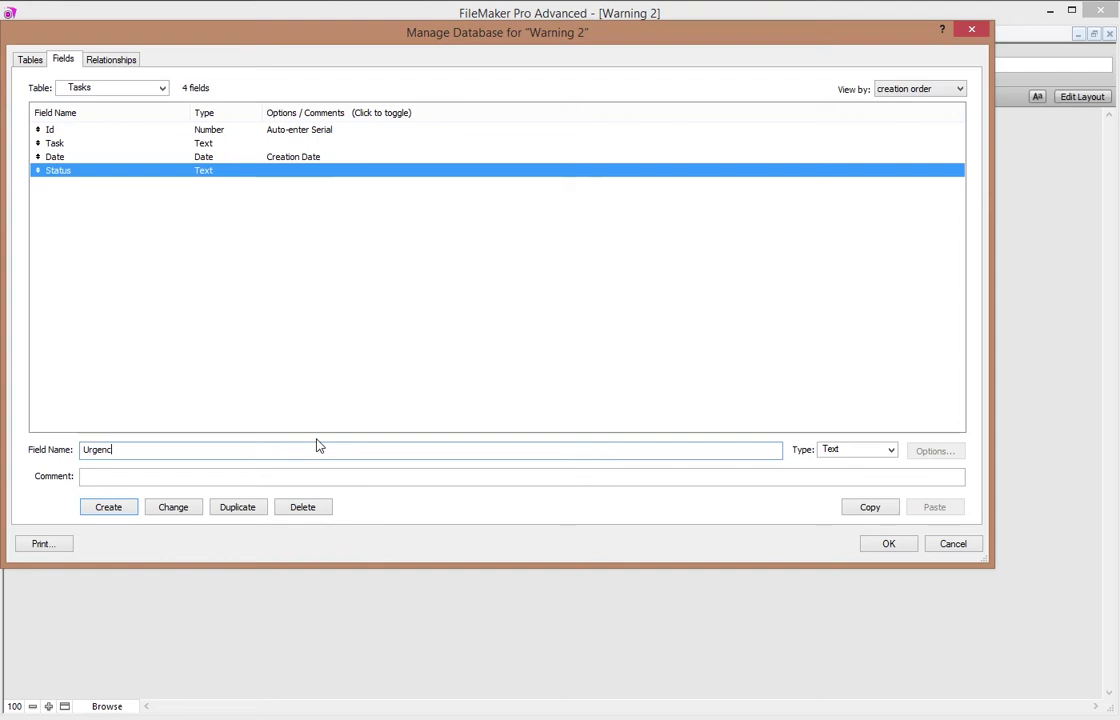
pyautogui.press('Tab')
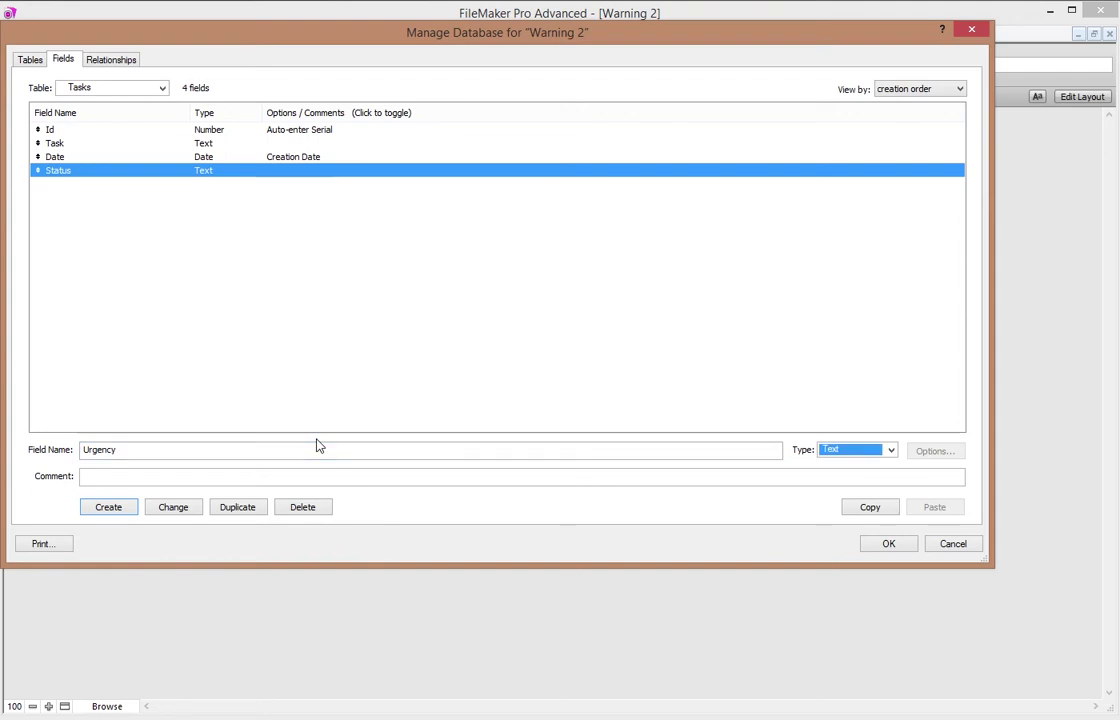
pyautogui.press('Return')
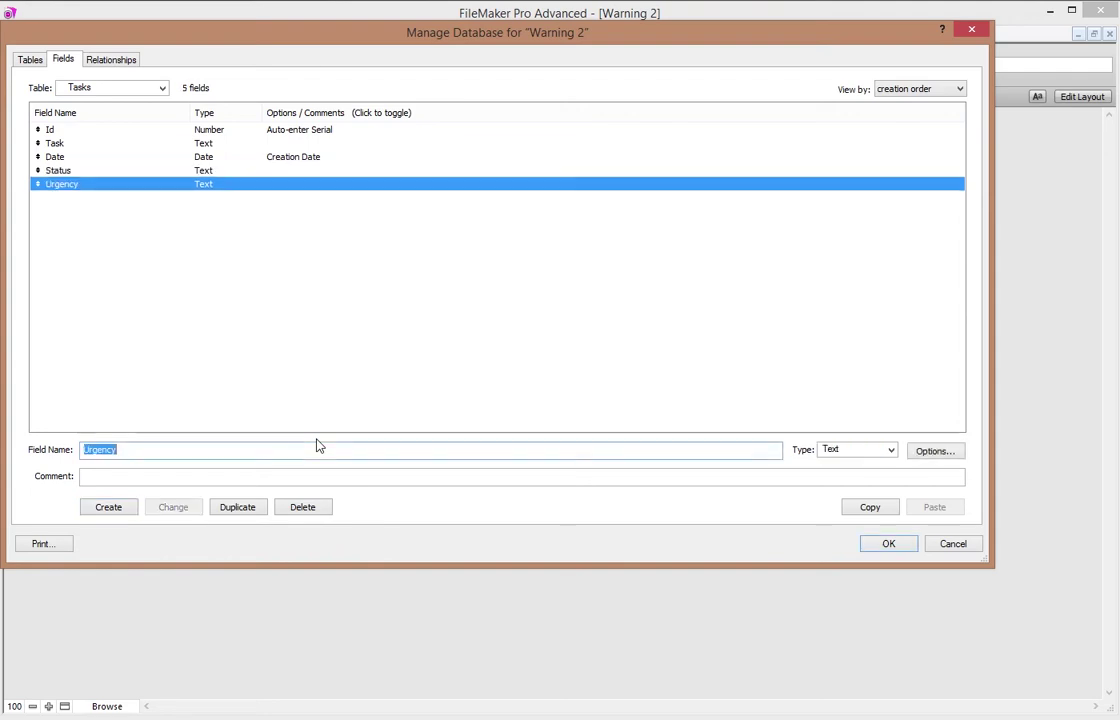
# Accept the database definition changes and switch to the Tasks layout
pyautogui.click(888, 543)
pyautogui.click(62, 100)
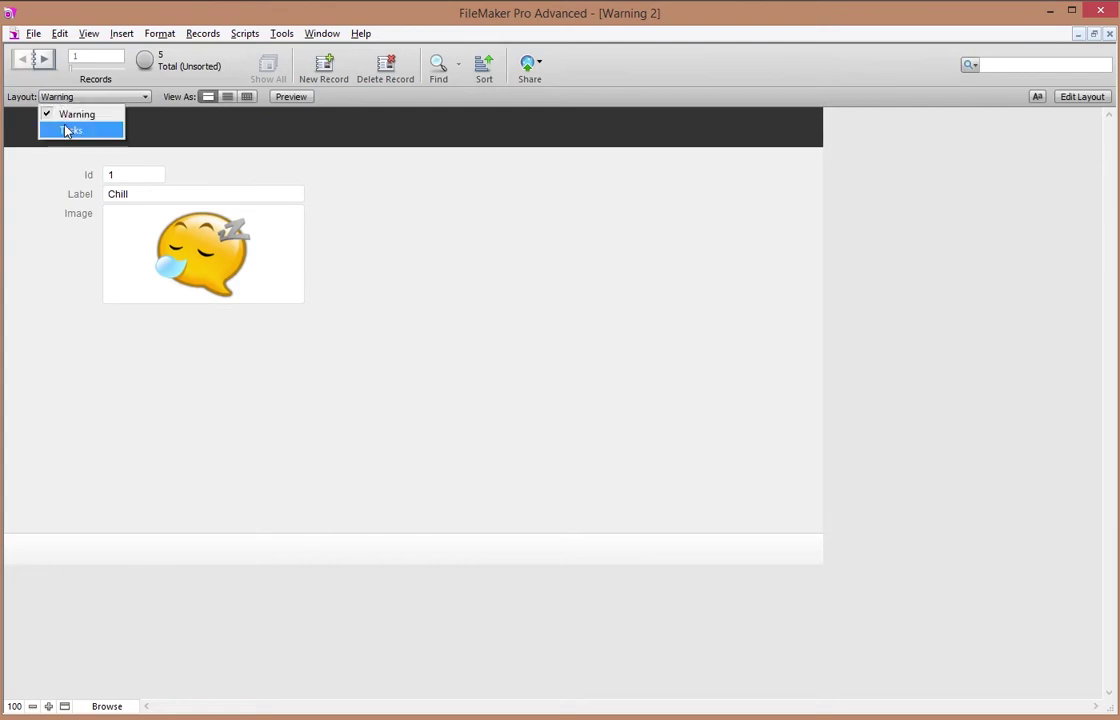
pyautogui.click(64, 125)
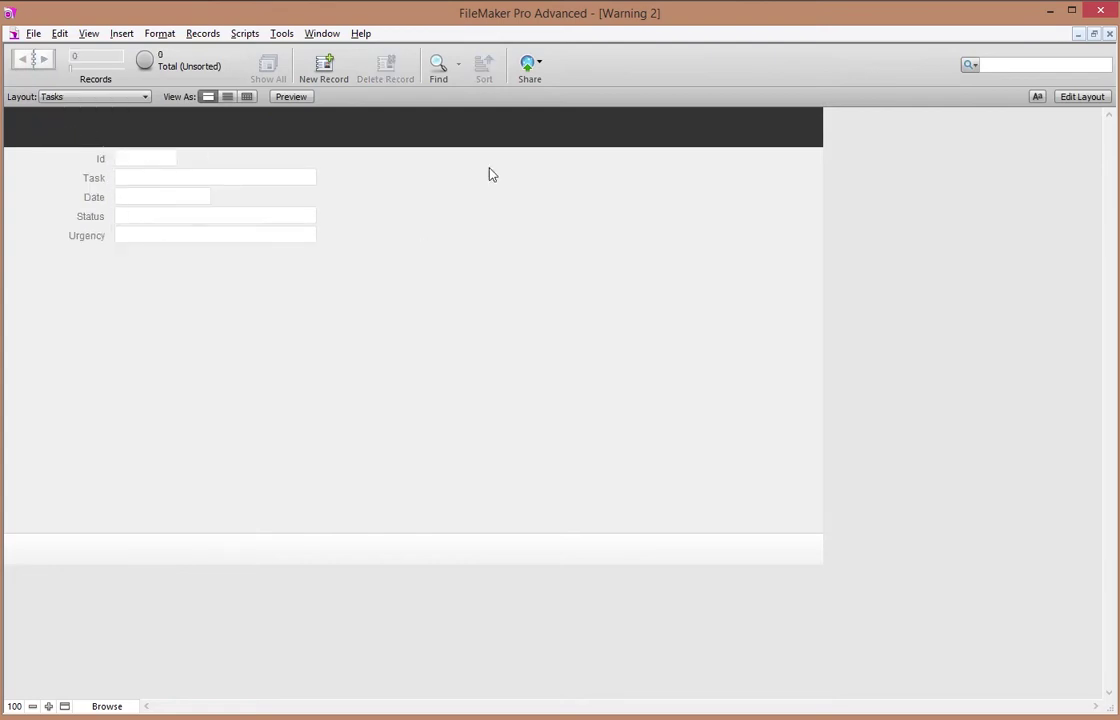
# Add a record to the Tasks table and enter Pay taxes as its task
pyautogui.click(323, 66)
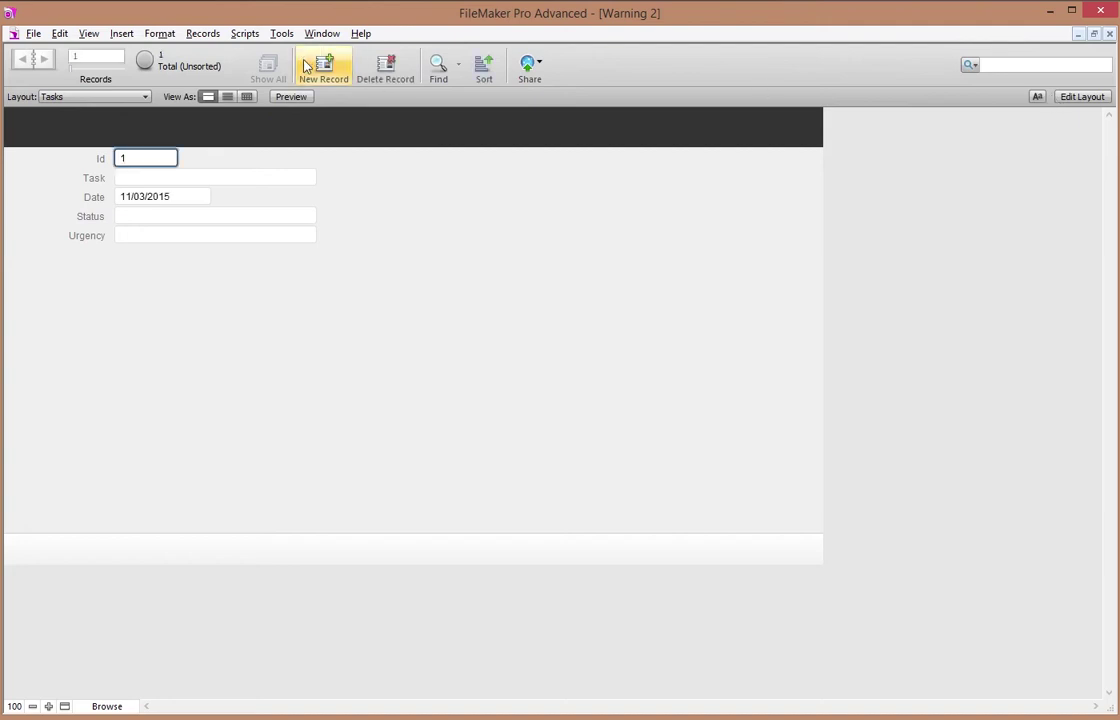
pyautogui.click(132, 179)
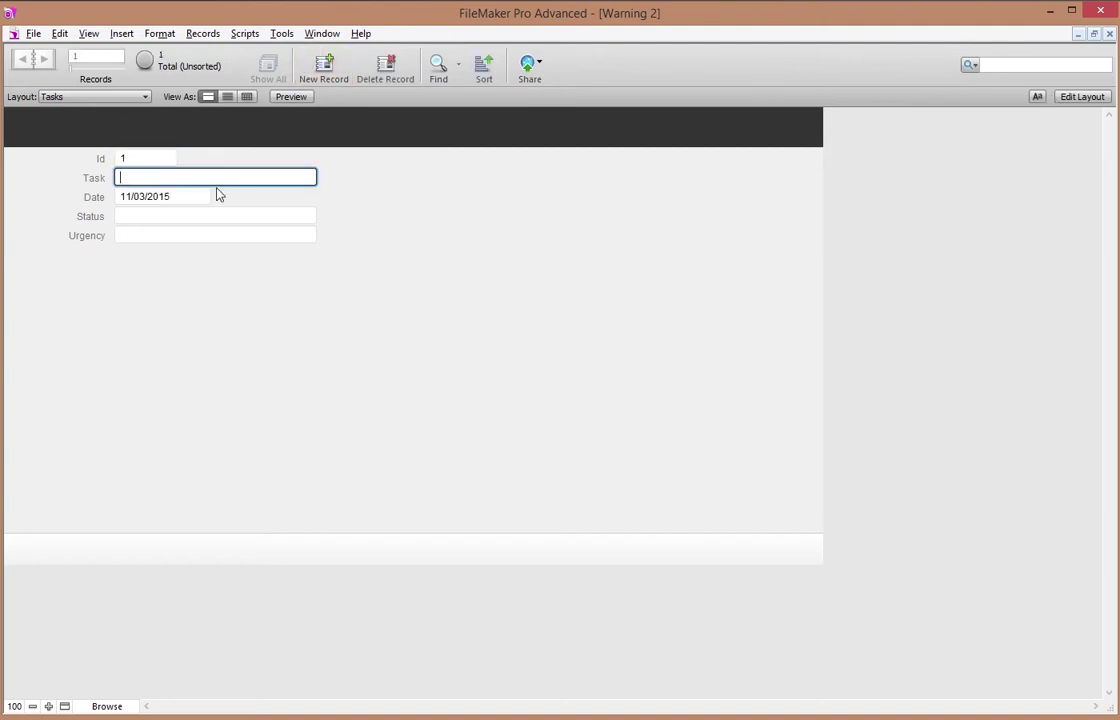
pyautogui.write('Pay taxes')
pyautogui.click(197, 317)
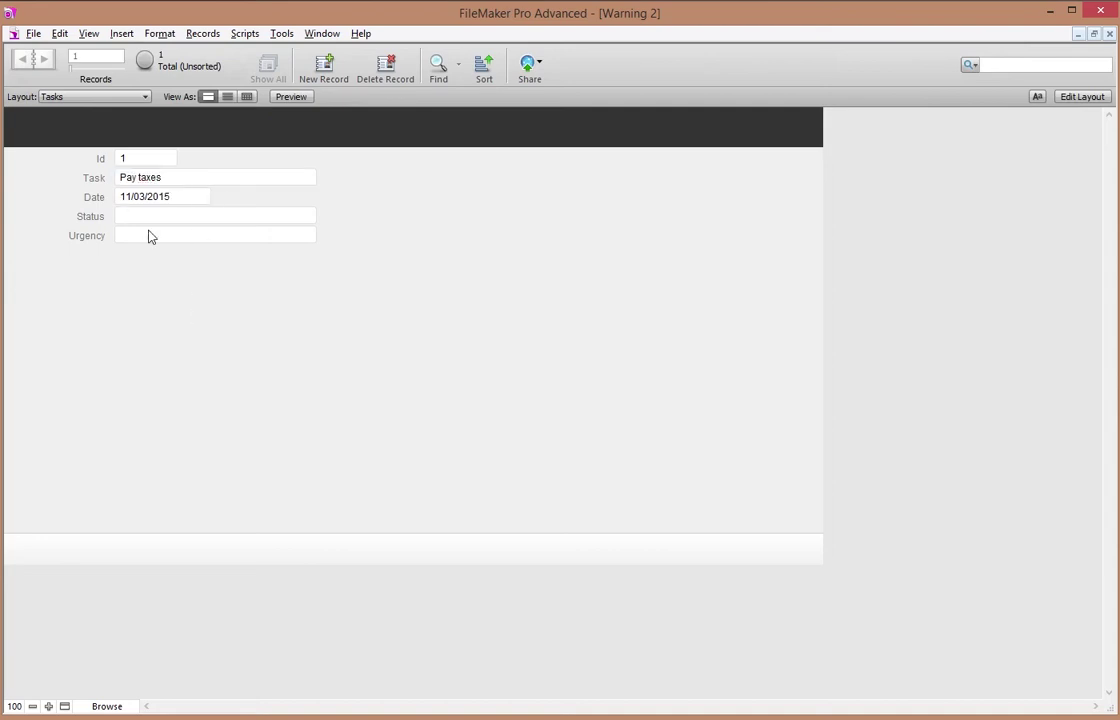
pyautogui.click(131, 222)
pyautogui.click(134, 236)
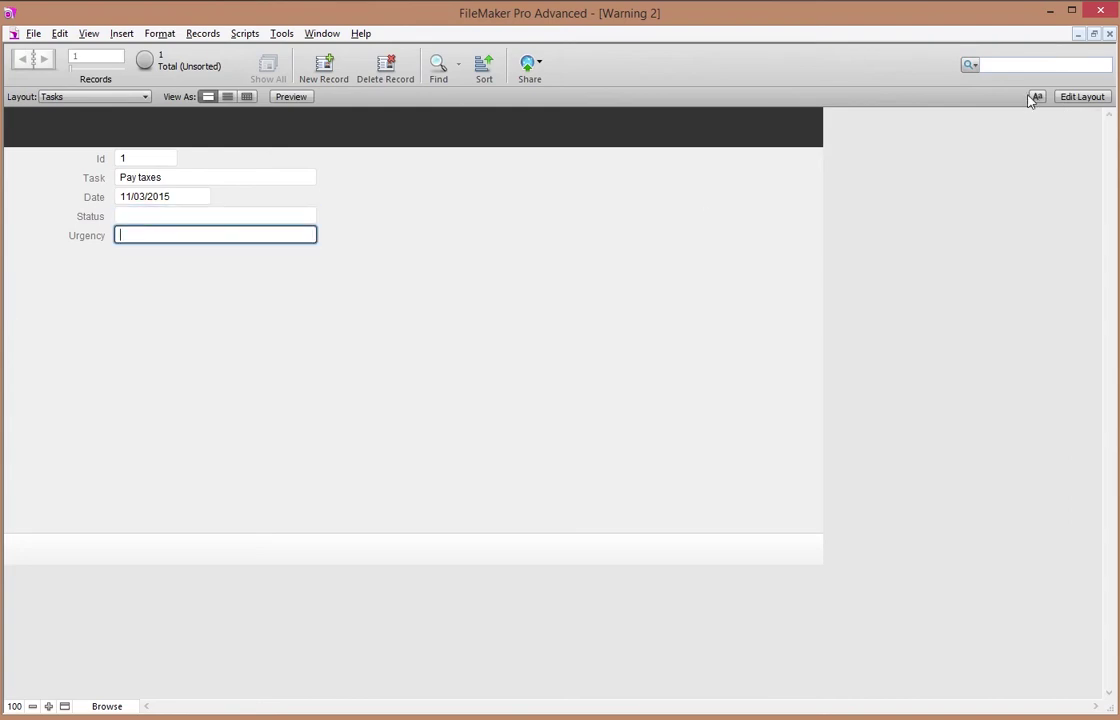
# Open the Tasks layout for editing and delete the Id field together with its label
pyautogui.click(1079, 97)
pyautogui.moveTo(105, 143); pyautogui.dragTo(186, 168)
pyautogui.press('Delete')
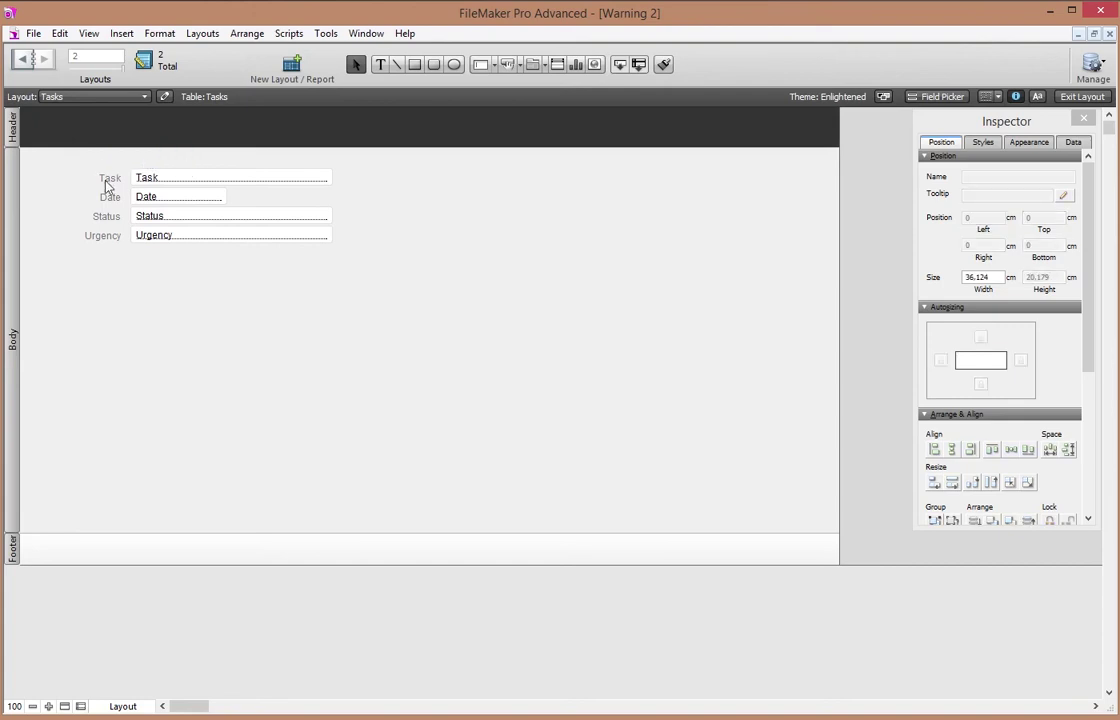
# Move the Date field and its label beside the Task field, and widen the Date field to about 139 pt
pyautogui.click(110, 182)
pyautogui.click(145, 178)
pyautogui.click(108, 198)
pyautogui.keyDown('shift'); pyautogui.click(149, 199); pyautogui.keyUp('shift')
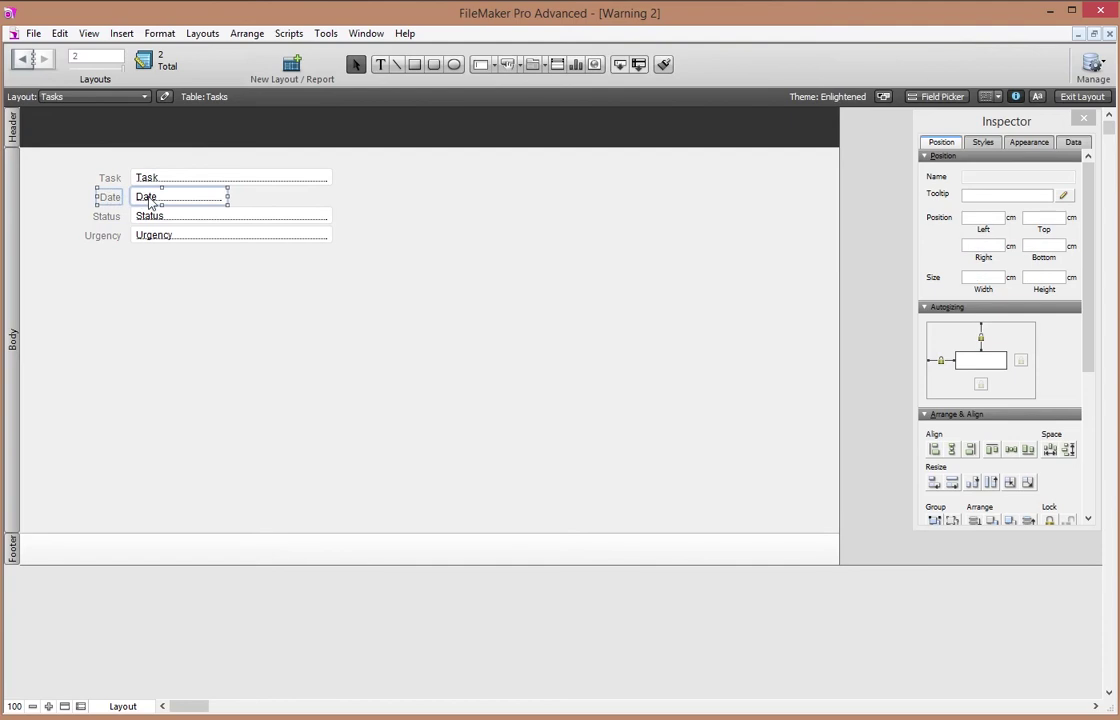
pyautogui.moveTo(157, 203); pyautogui.dragTo(418, 183)
pyautogui.click(450, 180)
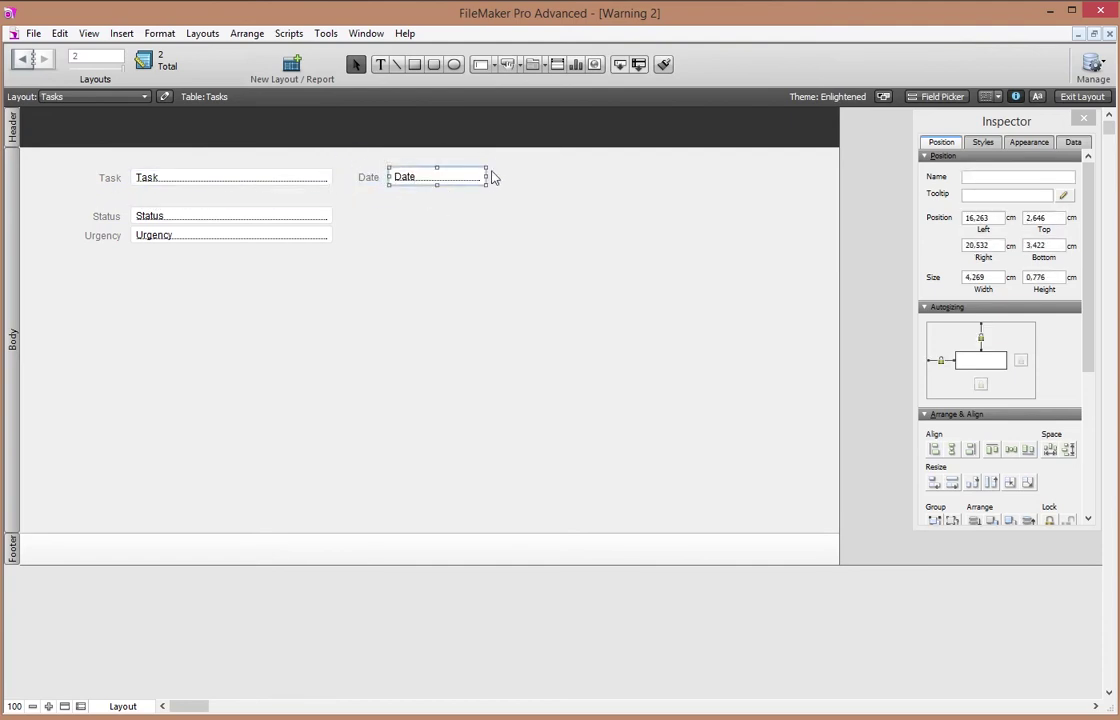
pyautogui.moveTo(486, 176); pyautogui.dragTo(500, 176)
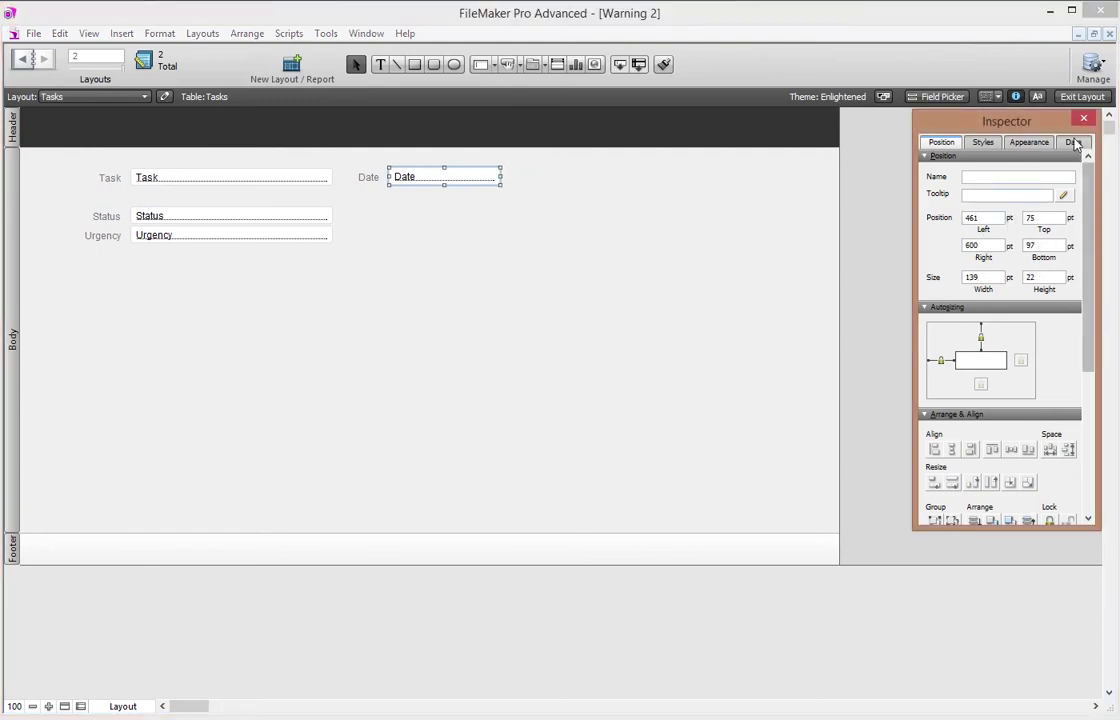
# Format the Date field as a drop-down calendar that includes the icon to show and hide the calendar
pyautogui.click(1074, 142)
pyautogui.click(970, 224)
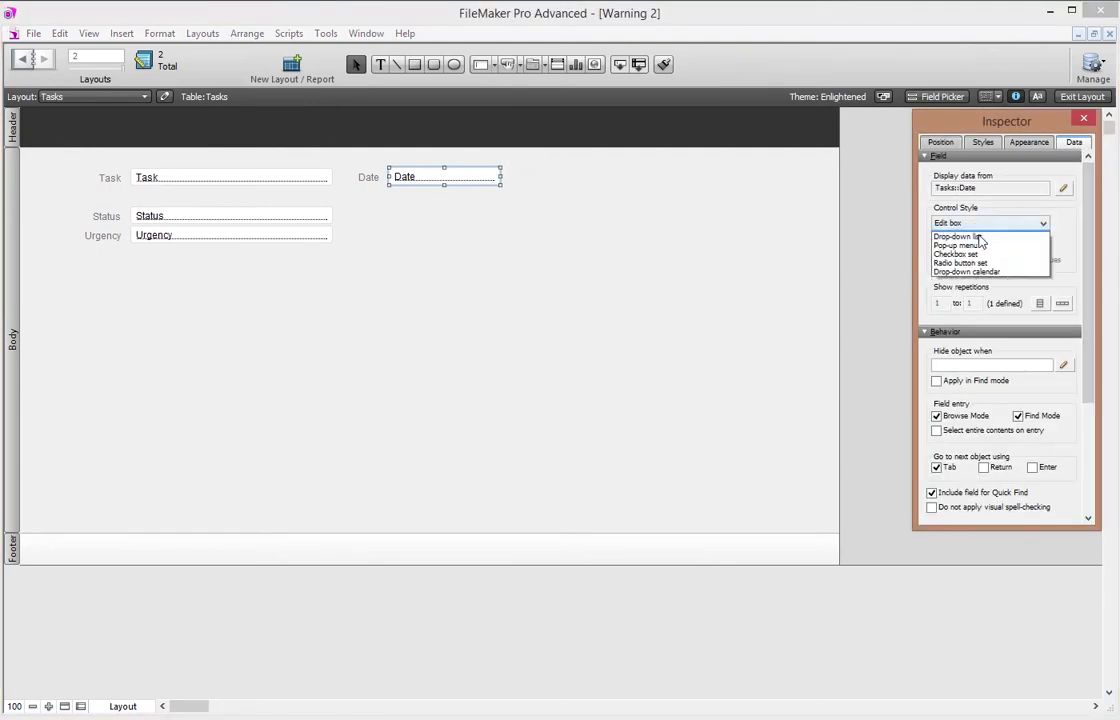
pyautogui.click(955, 279)
pyautogui.click(974, 244)
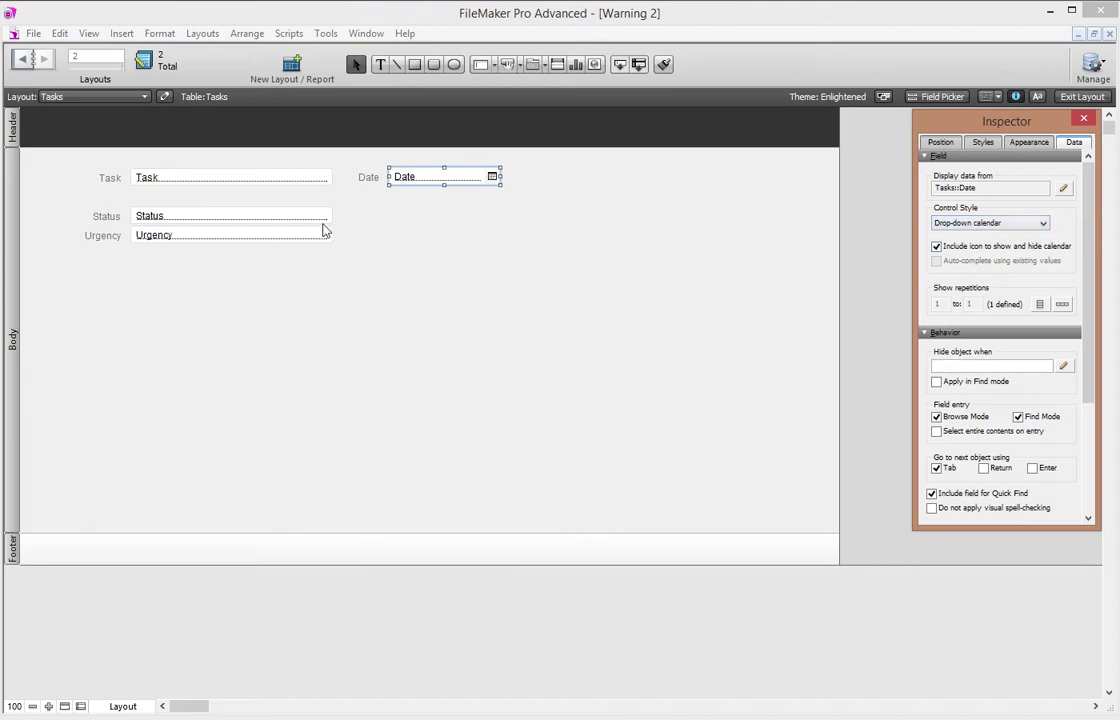
# Set the control style of the Status field to a radio button set
pyautogui.click(170, 214)
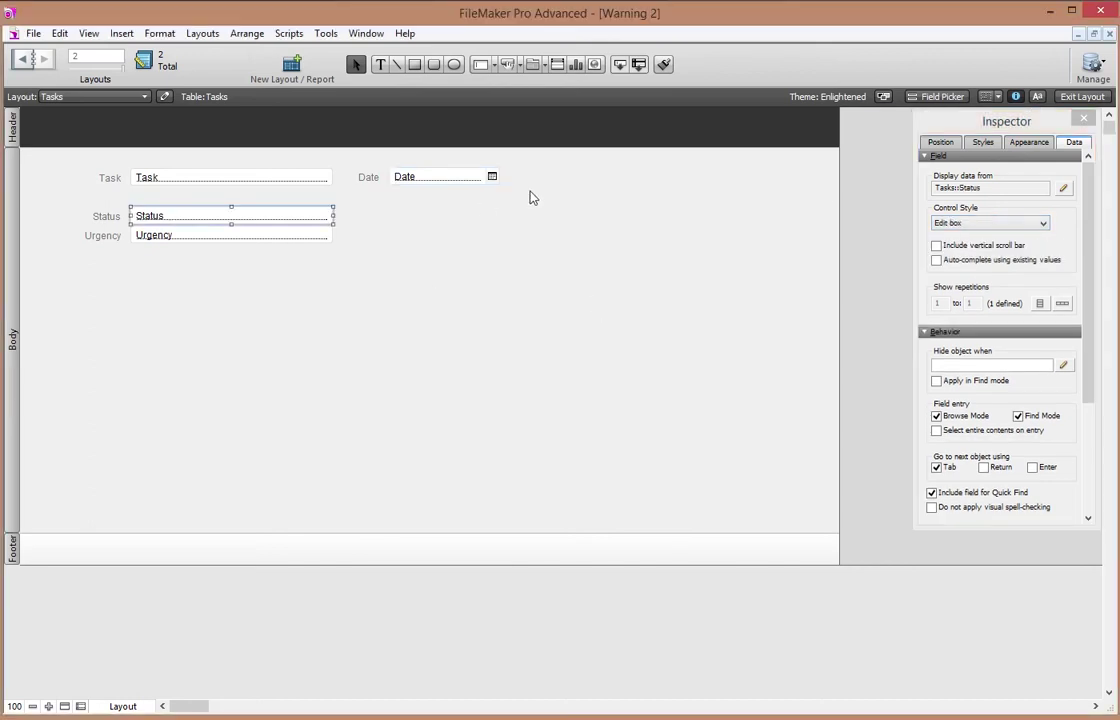
pyautogui.click(1000, 222)
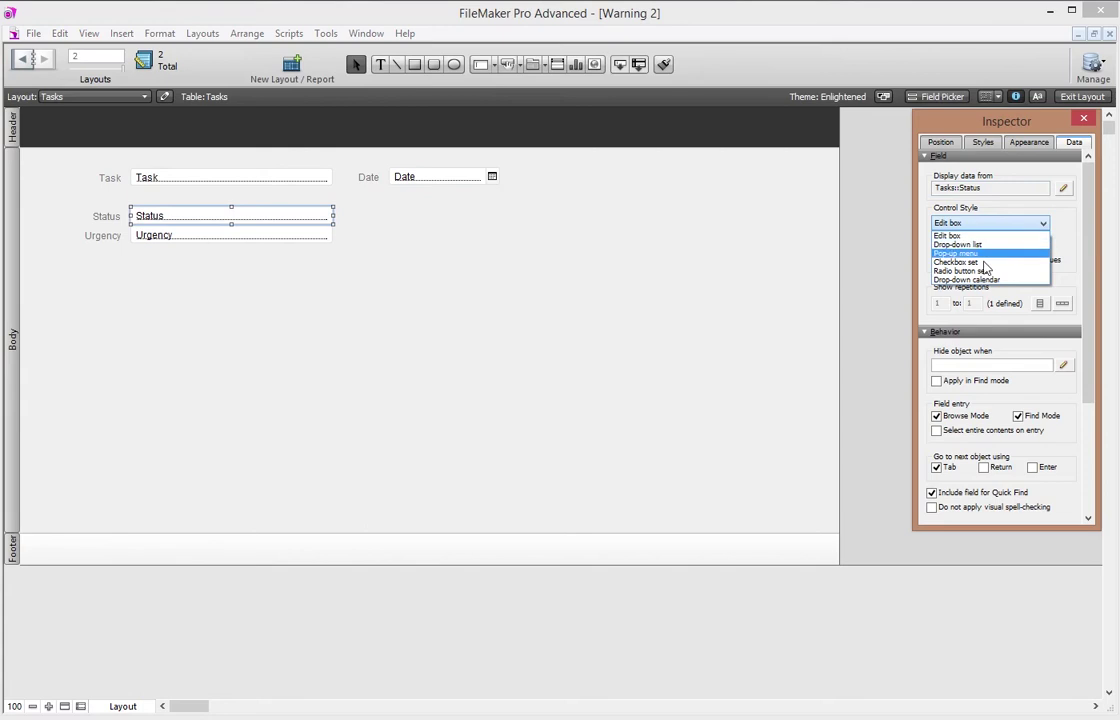
pyautogui.click(982, 272)
# Create a value list named Status with the custom values Completed and Incomplete, and assign it to the Status field
pyautogui.click(1062, 249)
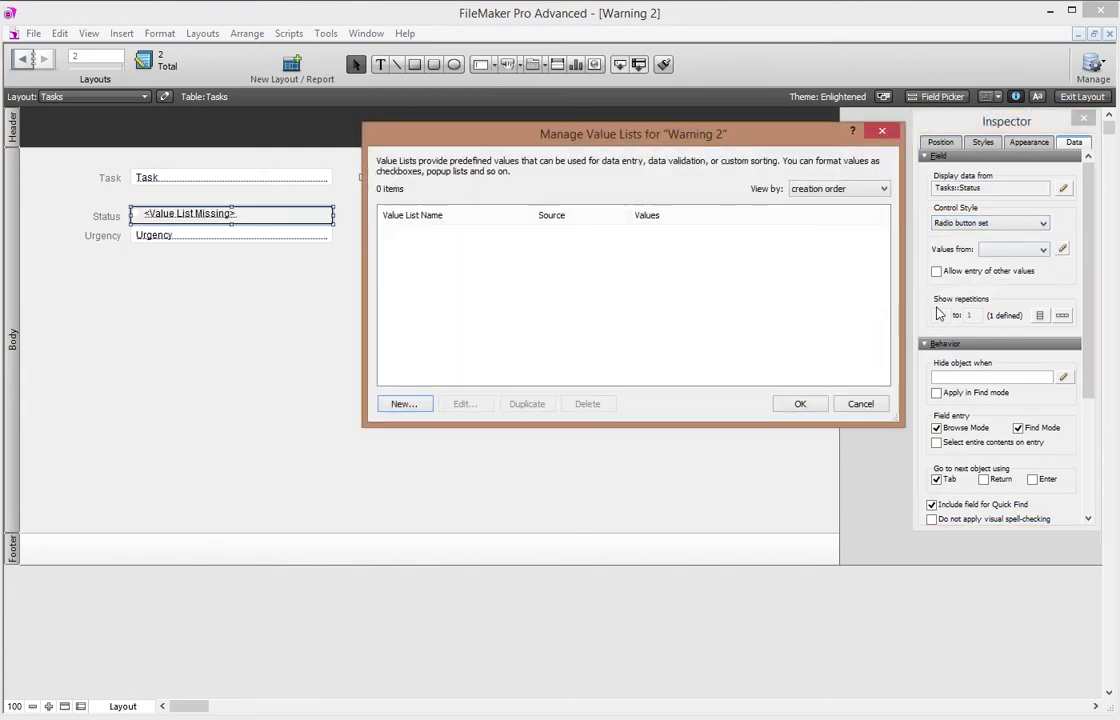
pyautogui.click(404, 404)
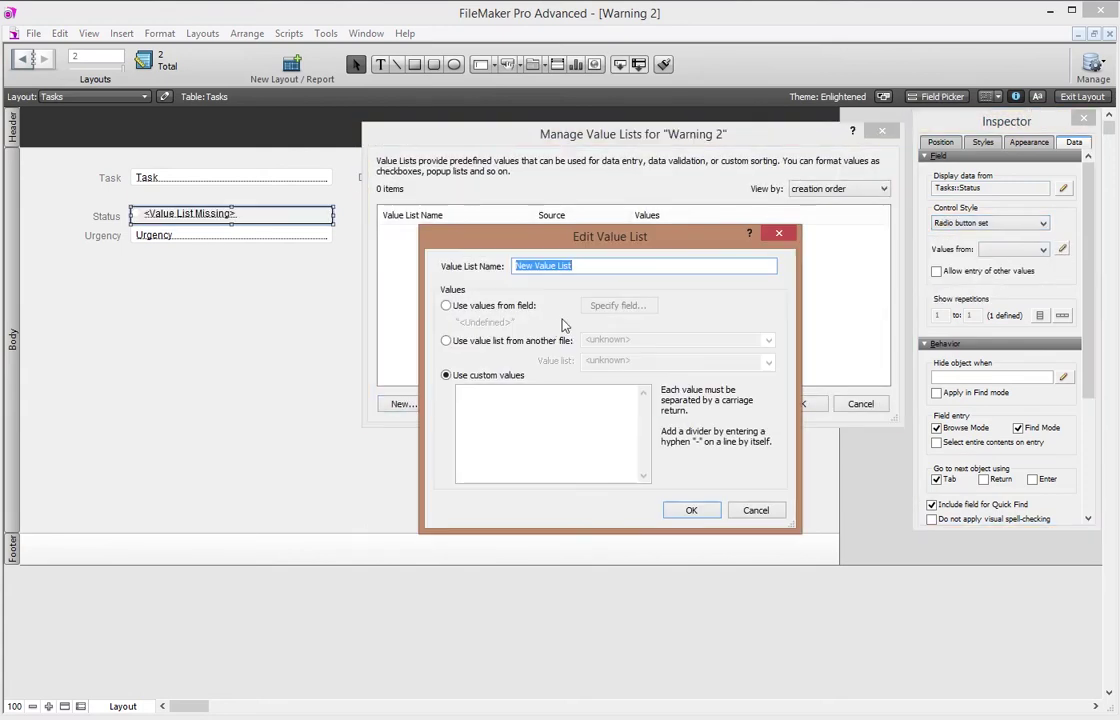
pyautogui.write('Status')
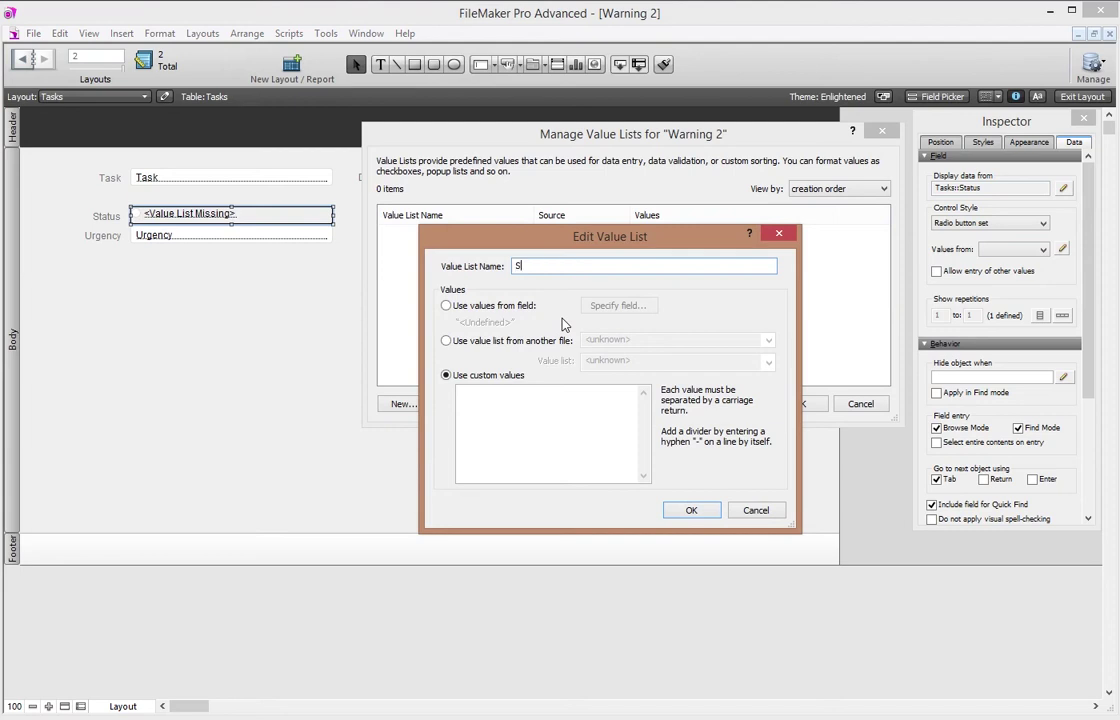
pyautogui.click(548, 393)
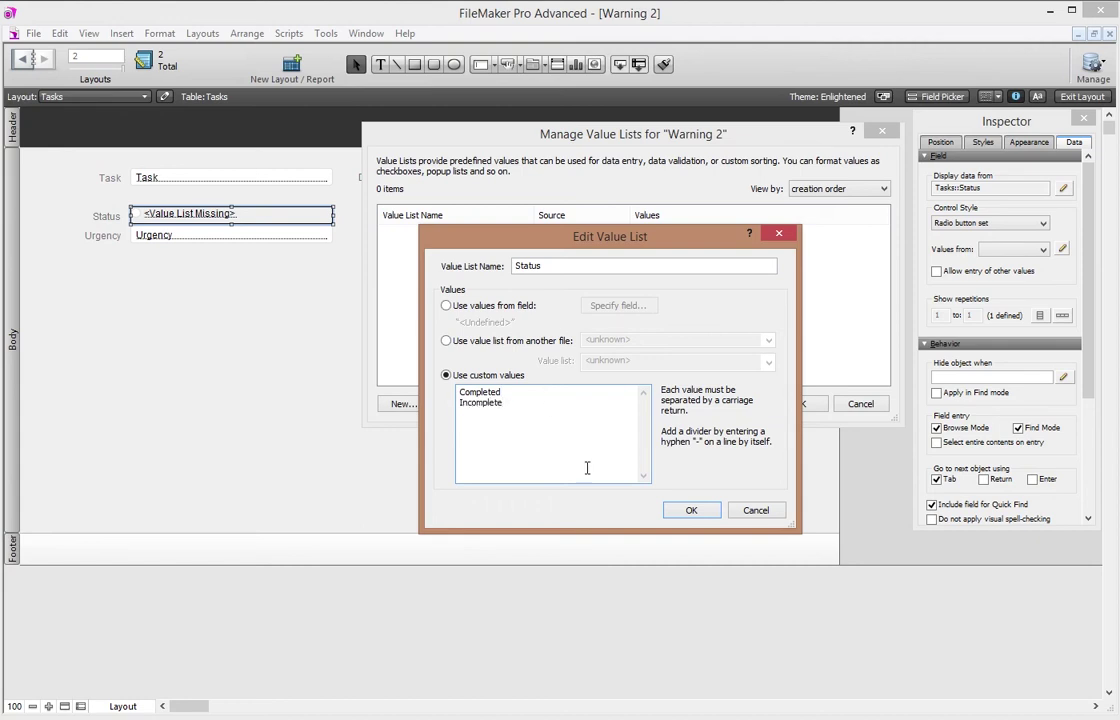
pyautogui.moveTo(509, 405); pyautogui.dragTo(417, 403)
pyautogui.click(688, 510)
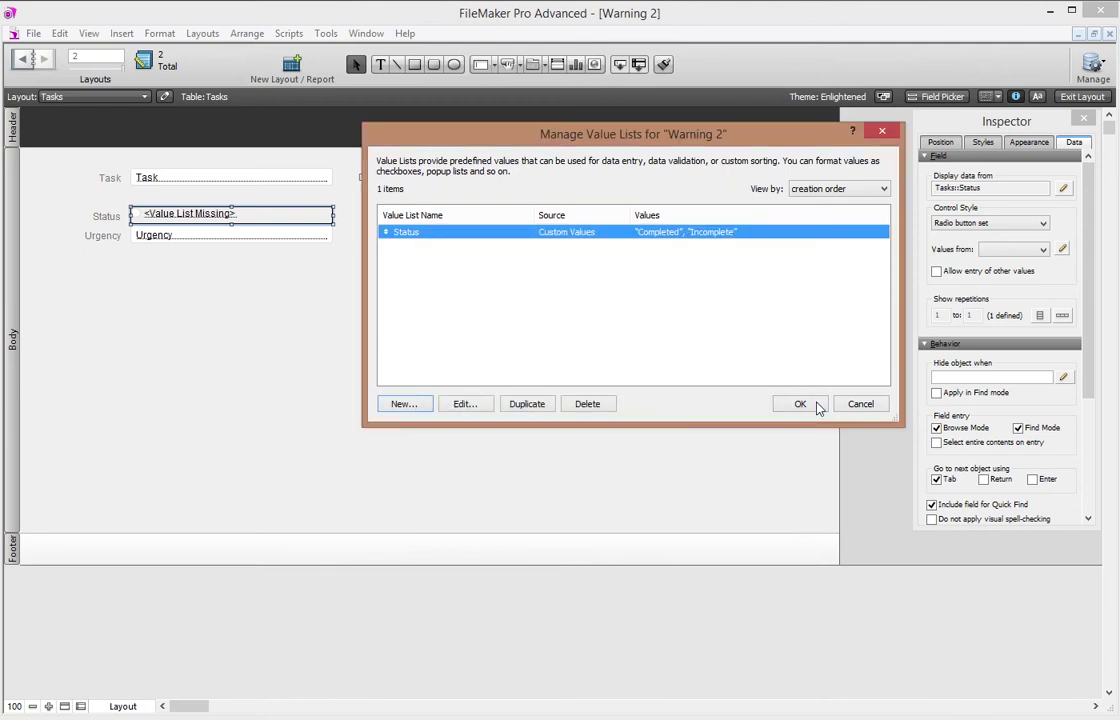
pyautogui.click(812, 404)
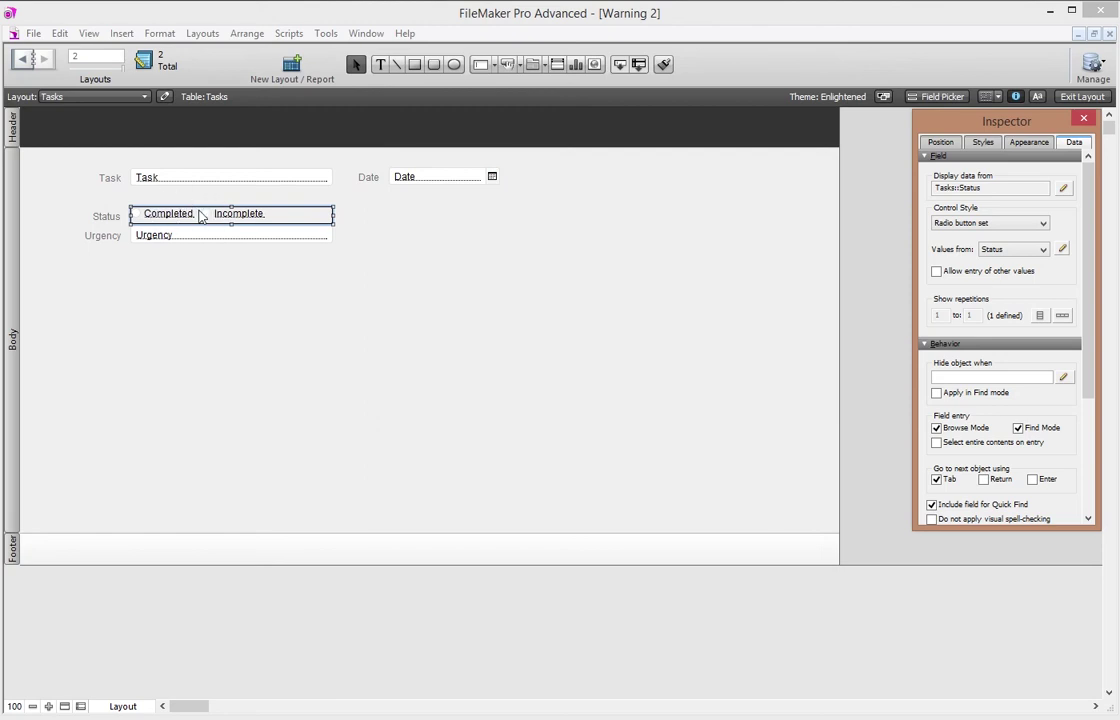
# Set the Status field in the database definition to auto-enter the data Incomplete
pyautogui.click(32, 35)
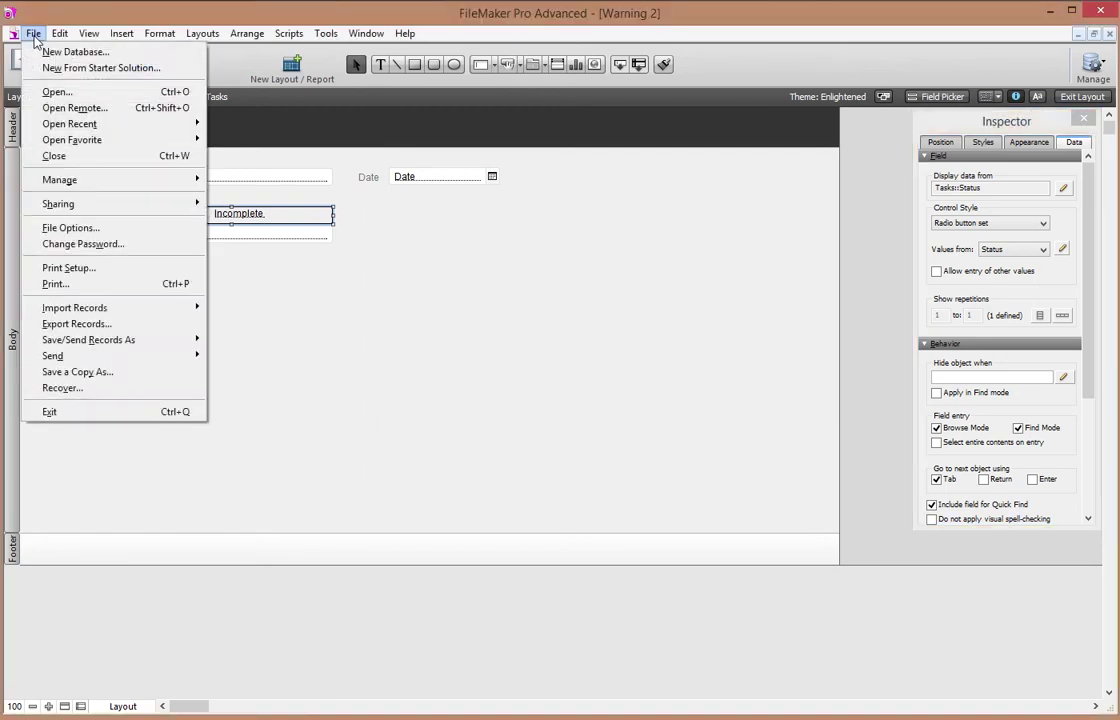
pyautogui.moveTo(162, 180)
pyautogui.click(240, 181)
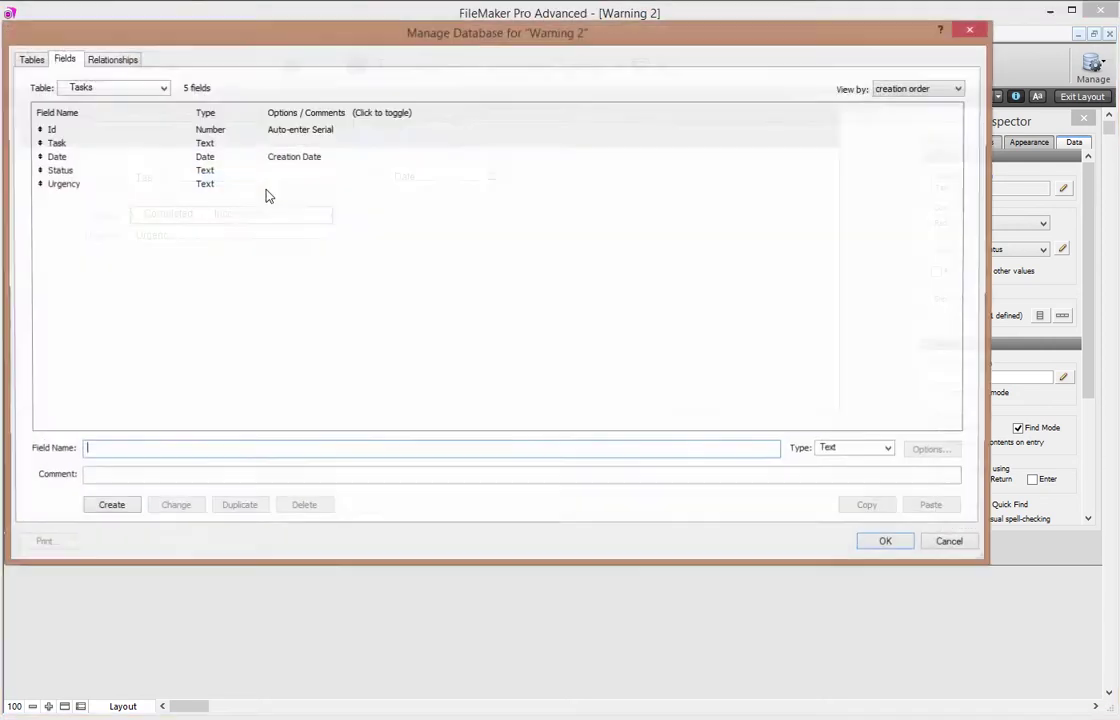
pyautogui.doubleClick(58, 170)
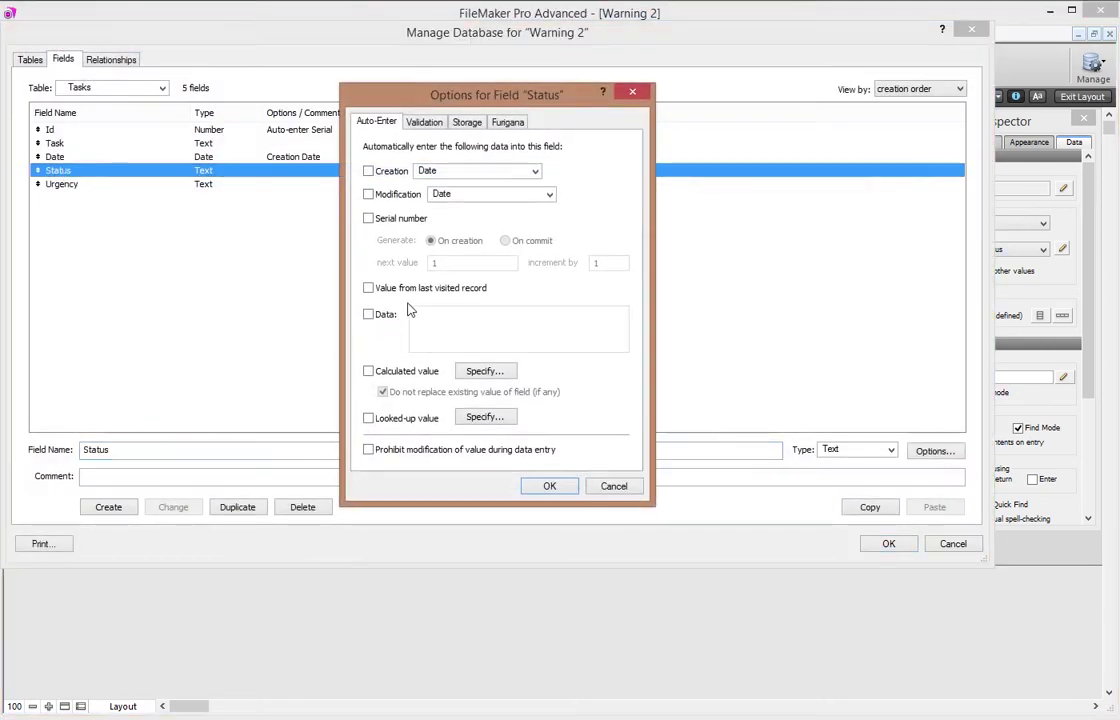
pyautogui.click(368, 314)
pyautogui.write('Incomplete')
pyautogui.click(548, 485)
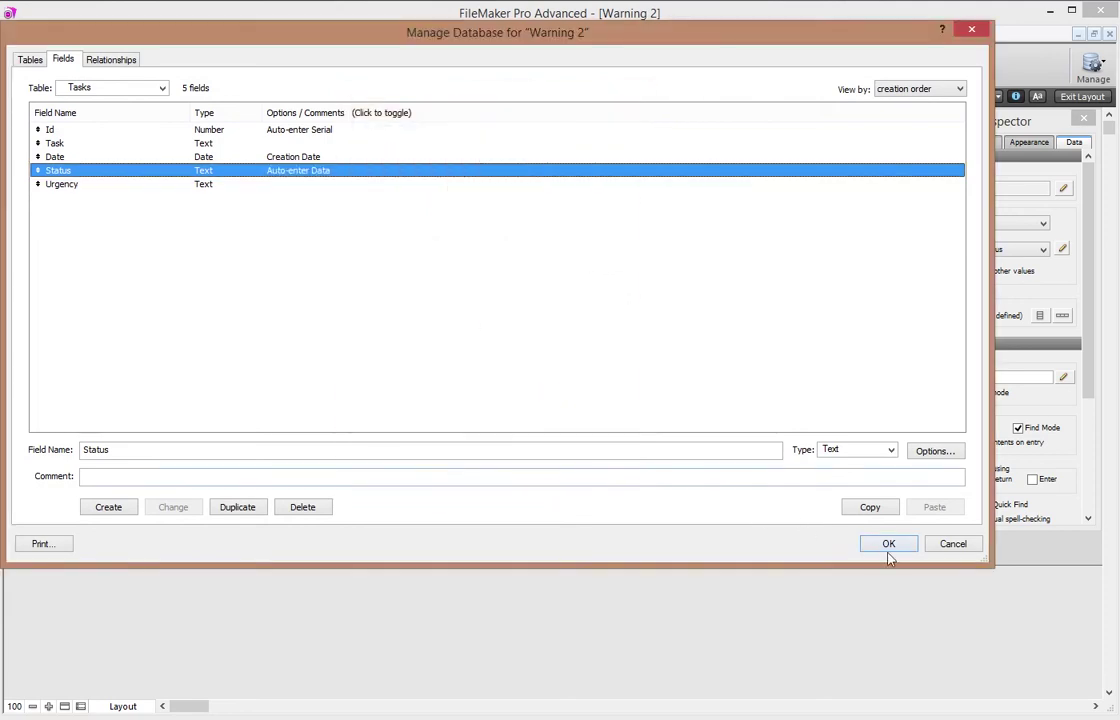
pyautogui.click(888, 548)
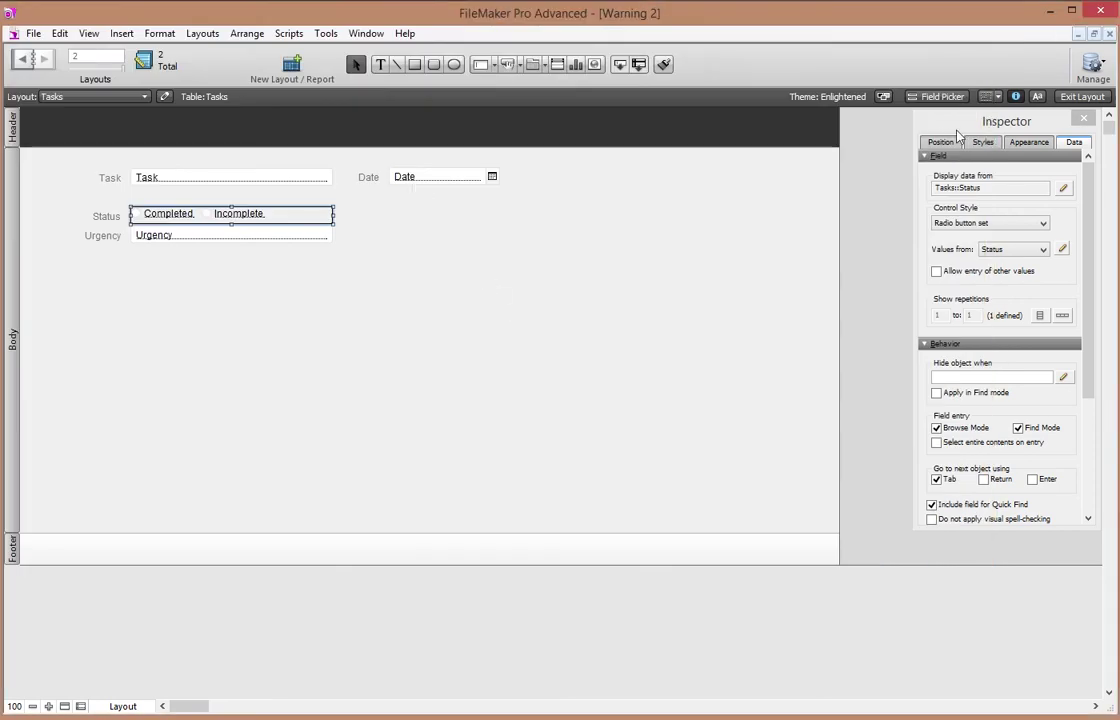
# Return to the records, add a second task record, and mark the Pay taxes record as Incomplete
pyautogui.click(1083, 96)
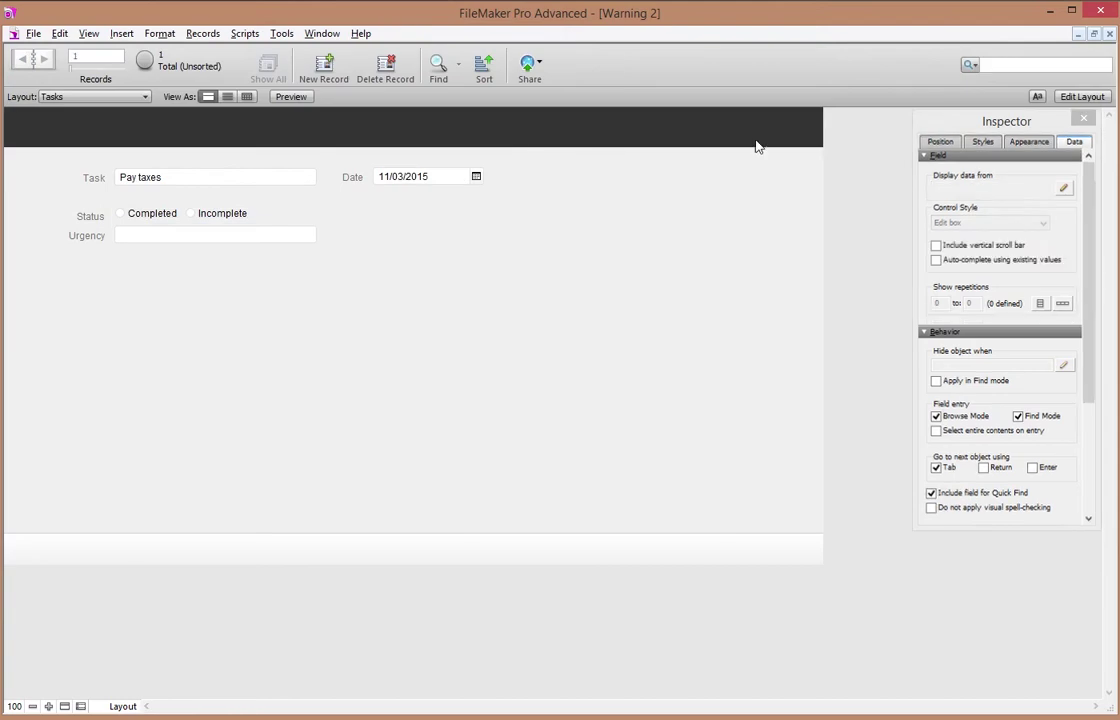
pyautogui.click(318, 72)
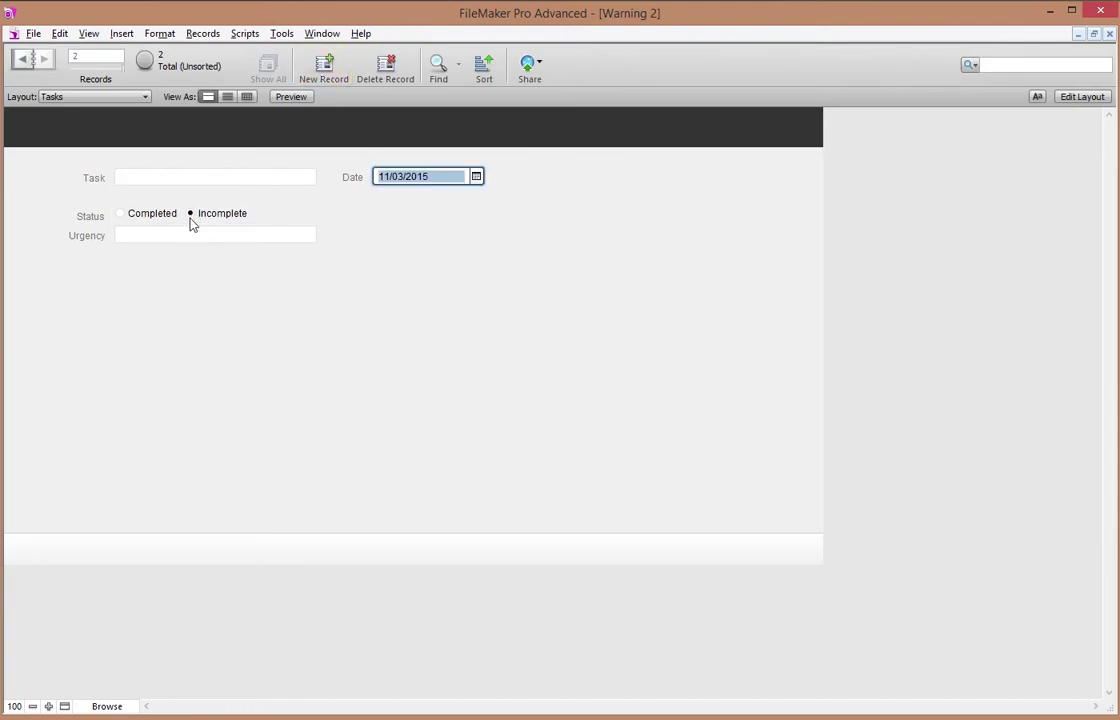
pyautogui.click(36, 60)
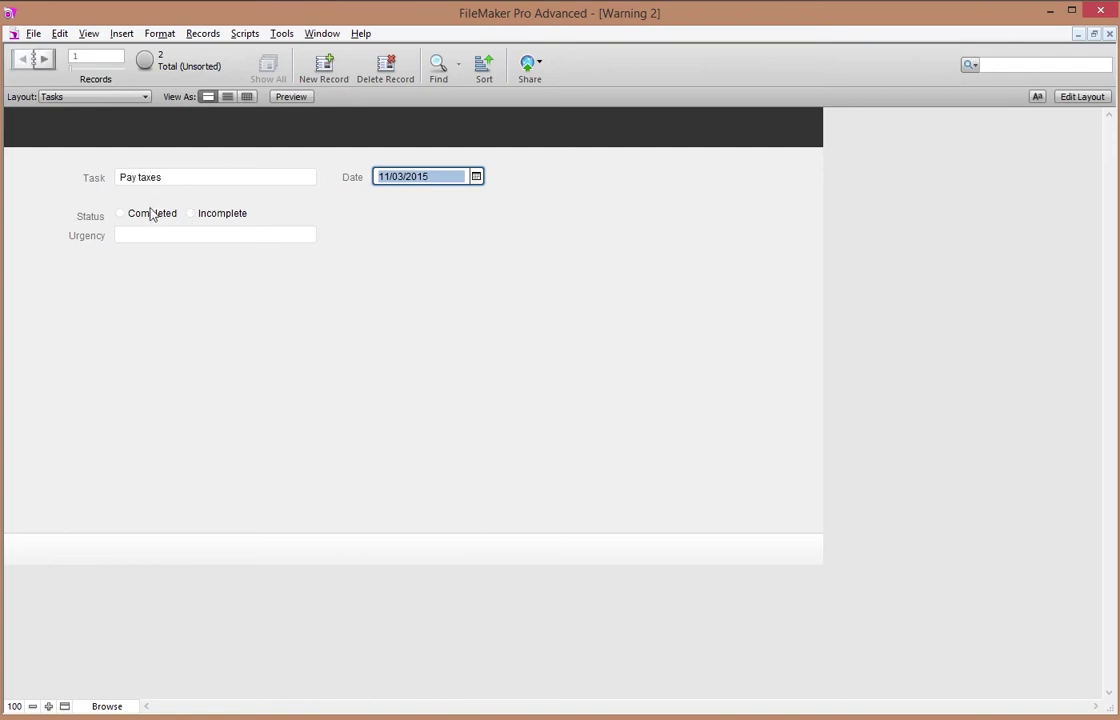
pyautogui.click(192, 214)
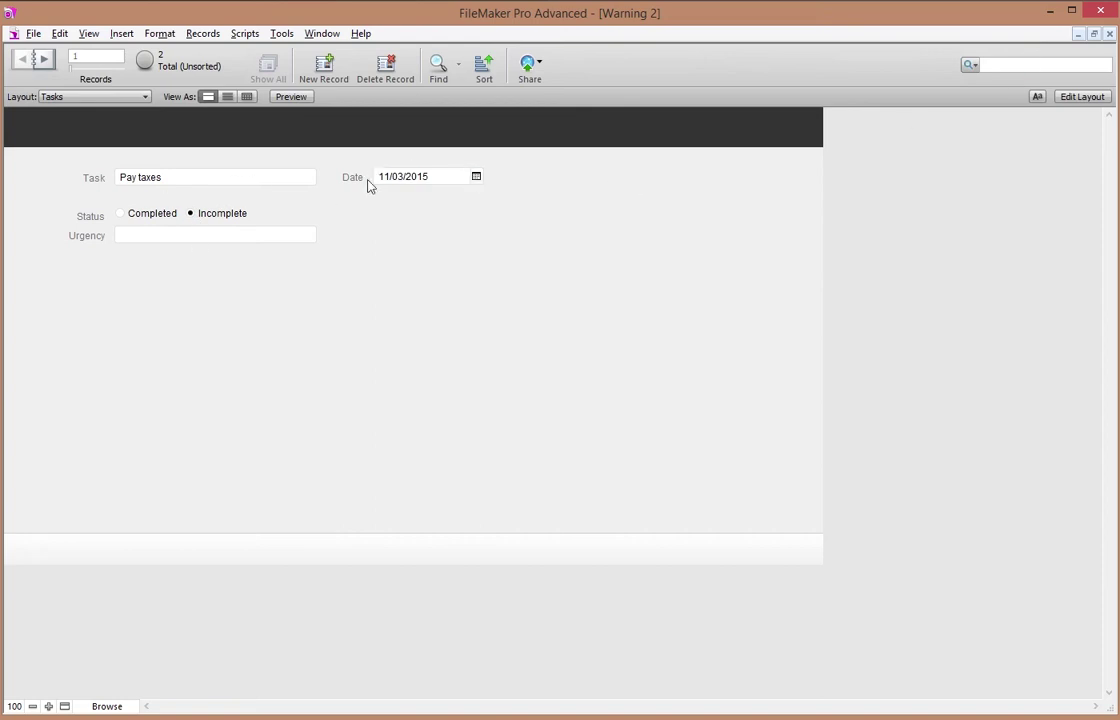
# Set the Tasks layout's tab order to Task, Status, Urgency and Date
pyautogui.click(1063, 97)
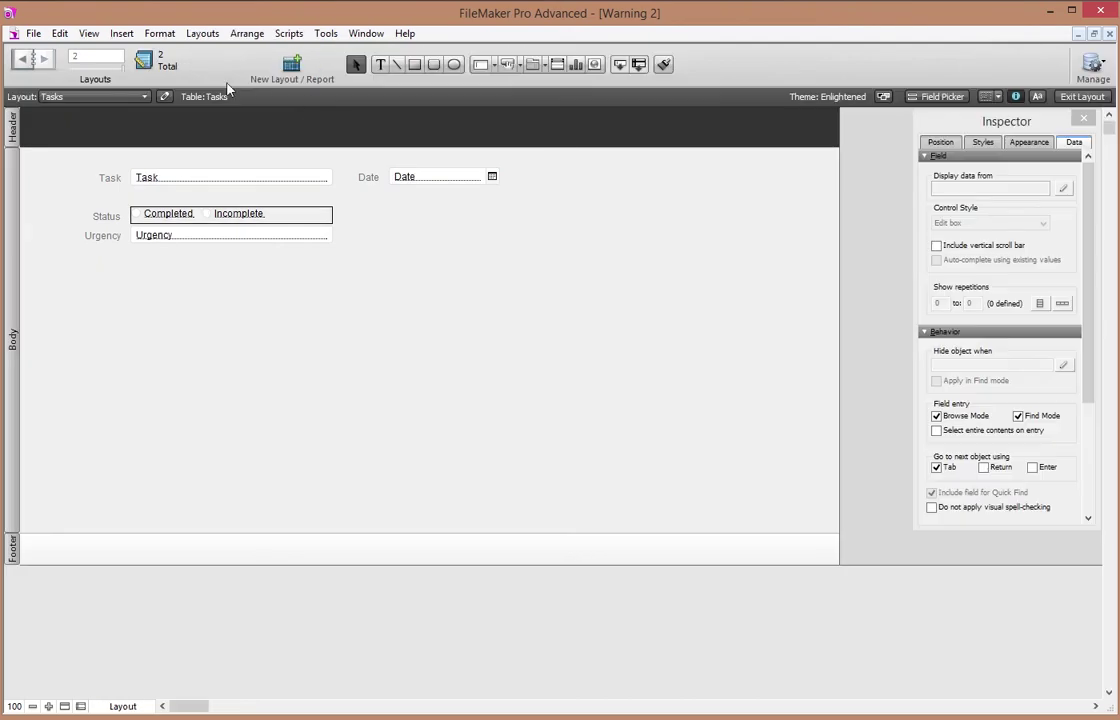
pyautogui.click(200, 34)
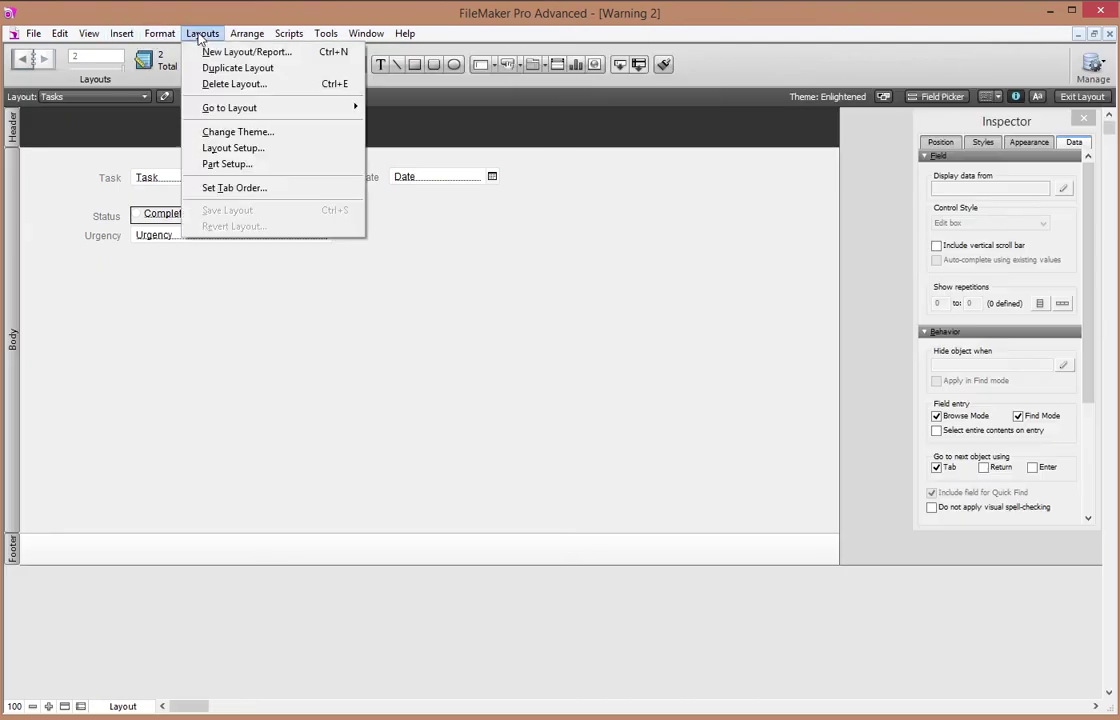
pyautogui.click(273, 188)
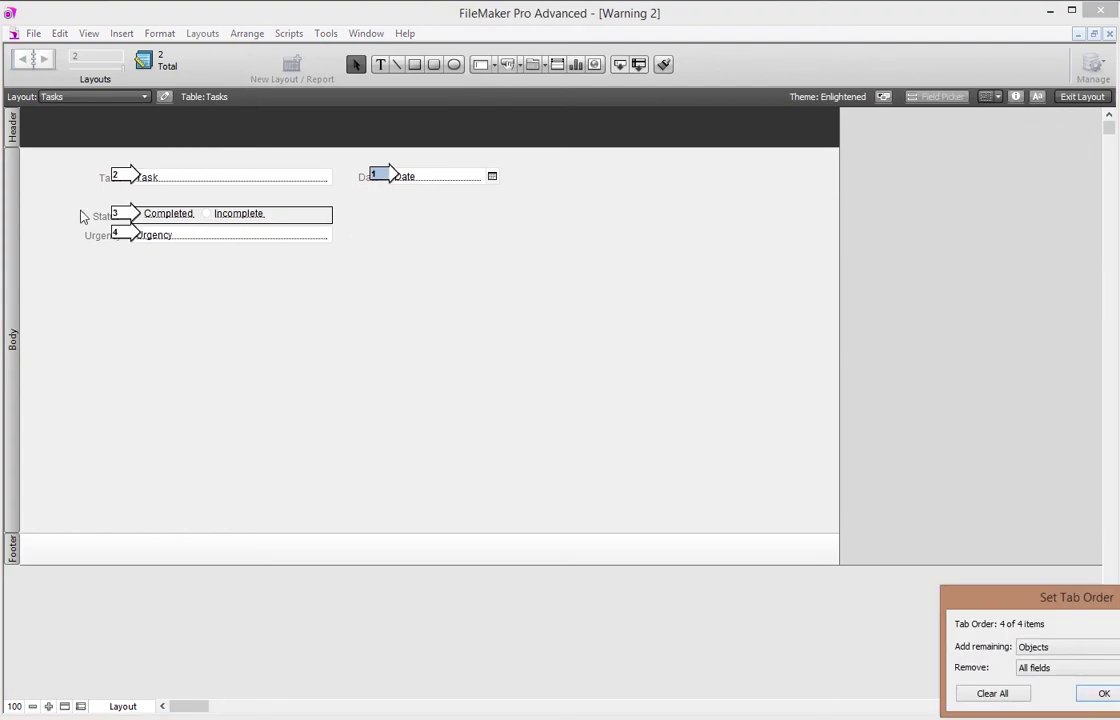
pyautogui.click(121, 177)
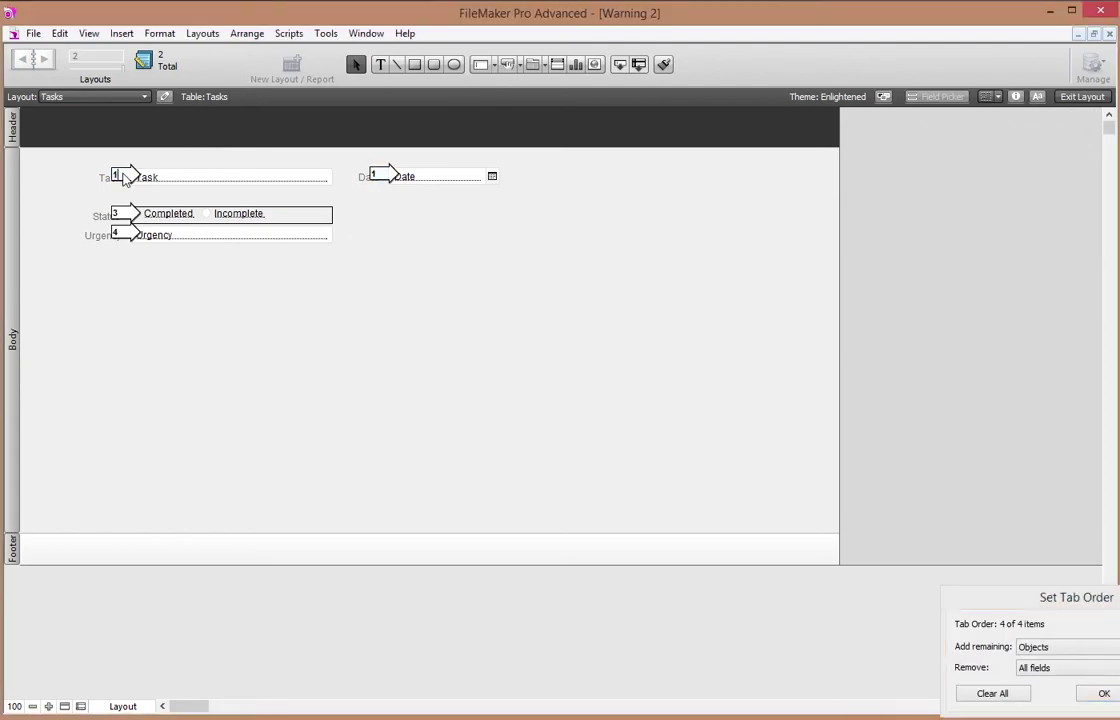
pyautogui.click(121, 215)
pyautogui.click(121, 235)
pyautogui.click(381, 176)
pyautogui.click(383, 176)
pyautogui.click(382, 177)
pyautogui.moveTo(1068, 604); pyautogui.dragTo(530, 325)
pyautogui.click(565, 412)
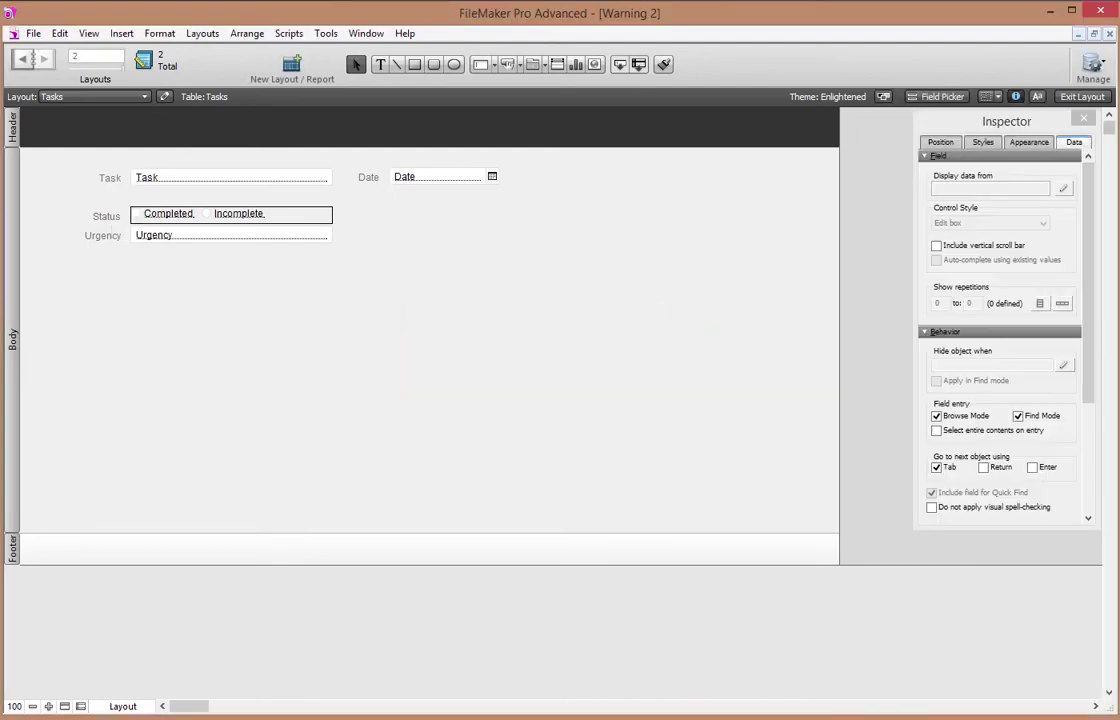
# Add another task record with the task Call boss and advance to its Urgency field
pyautogui.click(1063, 96)
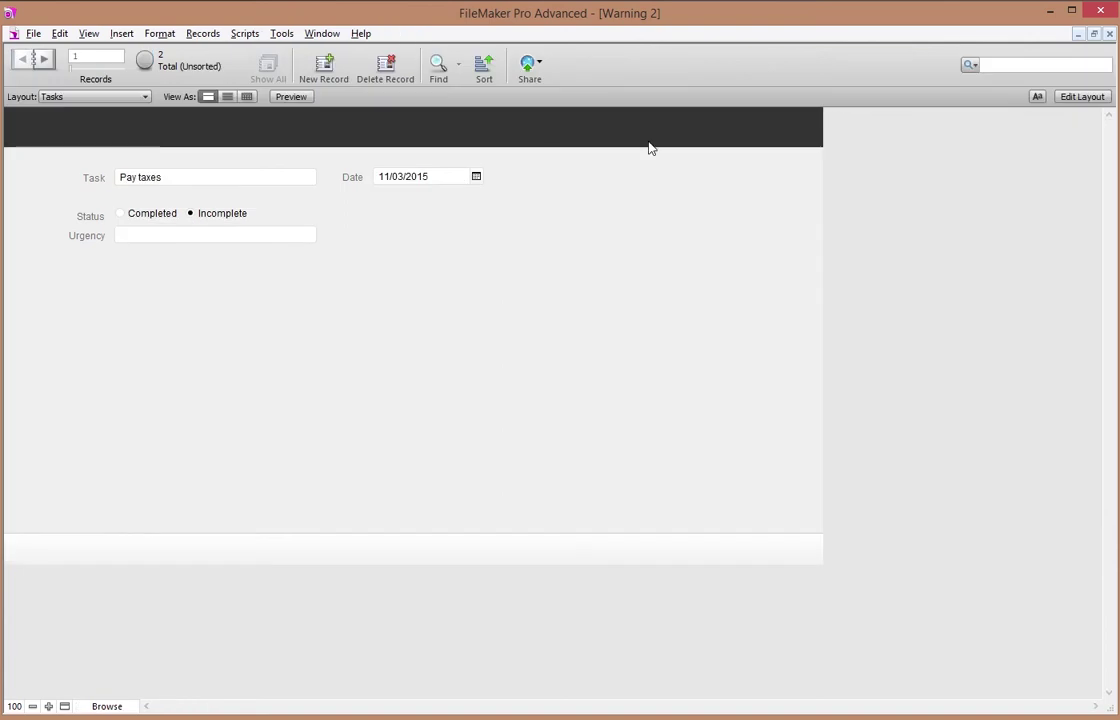
pyautogui.click(322, 72)
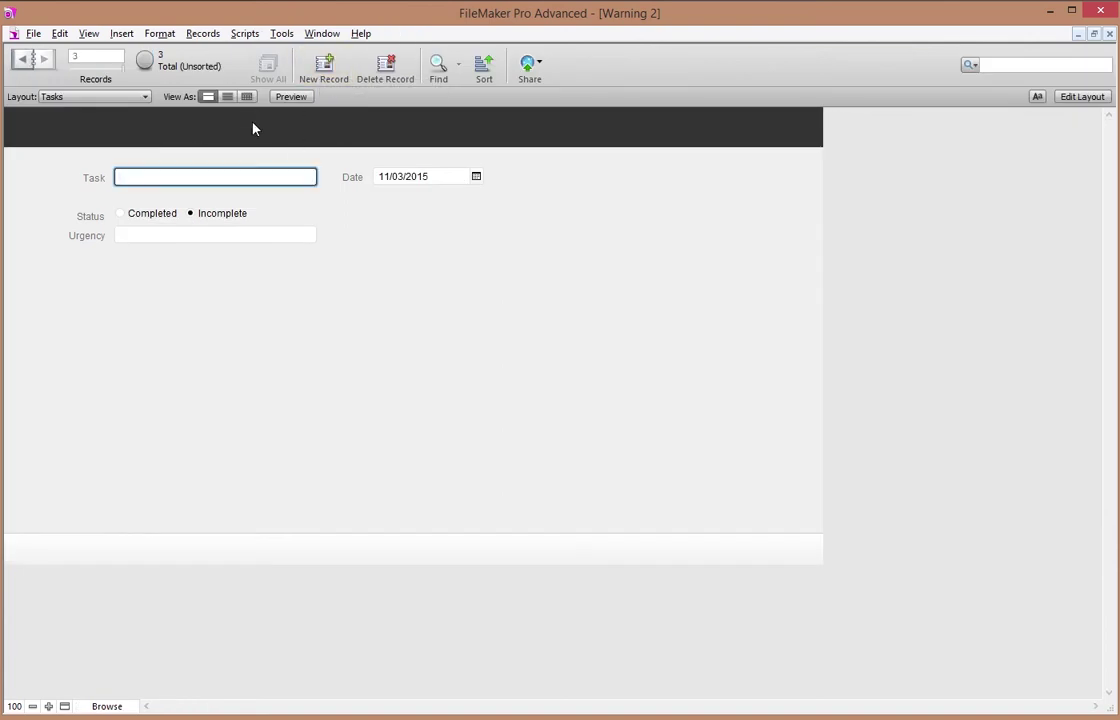
pyautogui.write('Call boss')
pyautogui.press('Tab')
pyautogui.press('Tab')
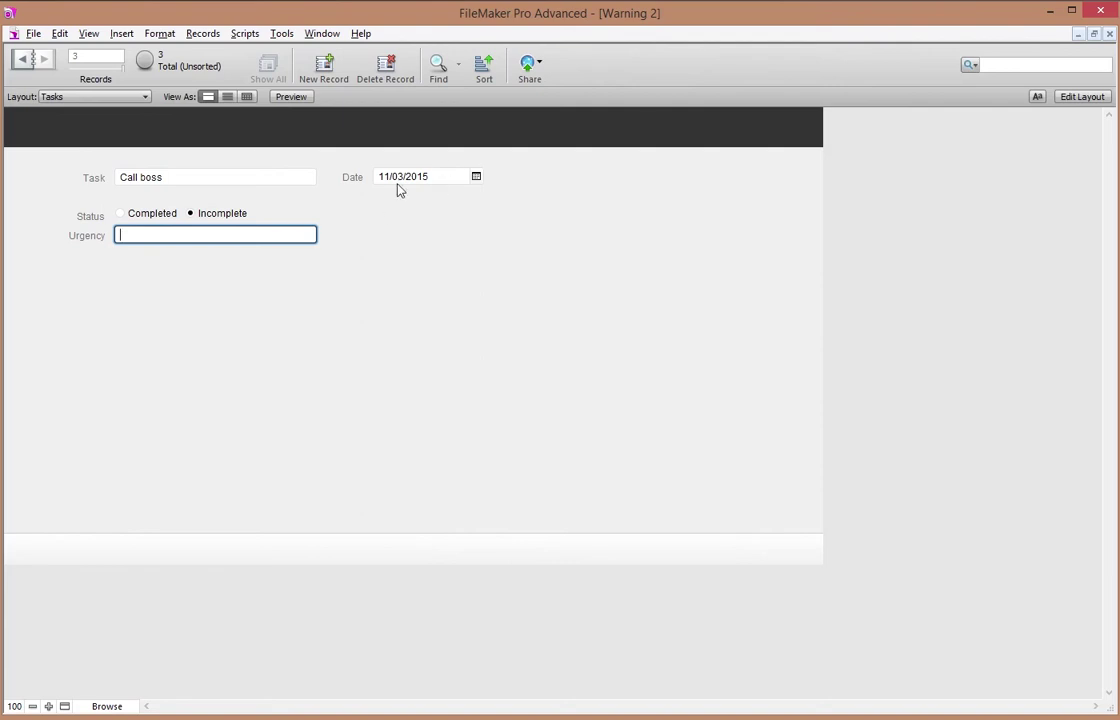
# Back in layout editing, move the Status and Urgency fields with their labels up, closer beneath the Task field
pyautogui.click(240, 276)
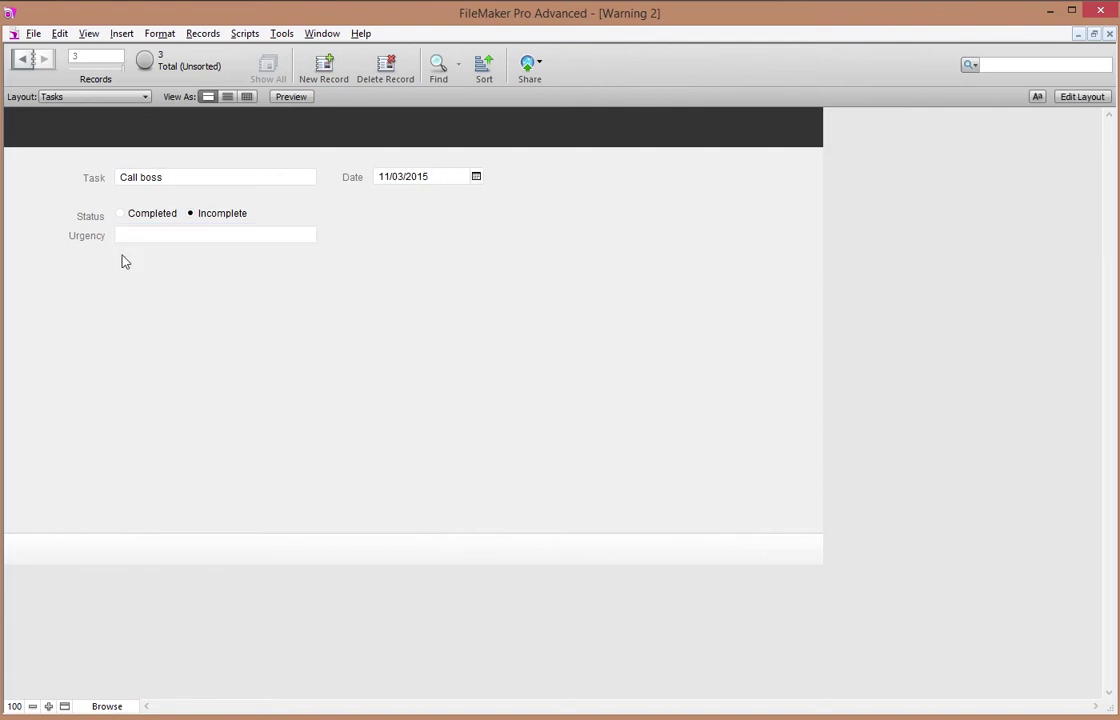
pyautogui.click(1088, 97)
pyautogui.moveTo(175, 262); pyautogui.dragTo(62, 196)
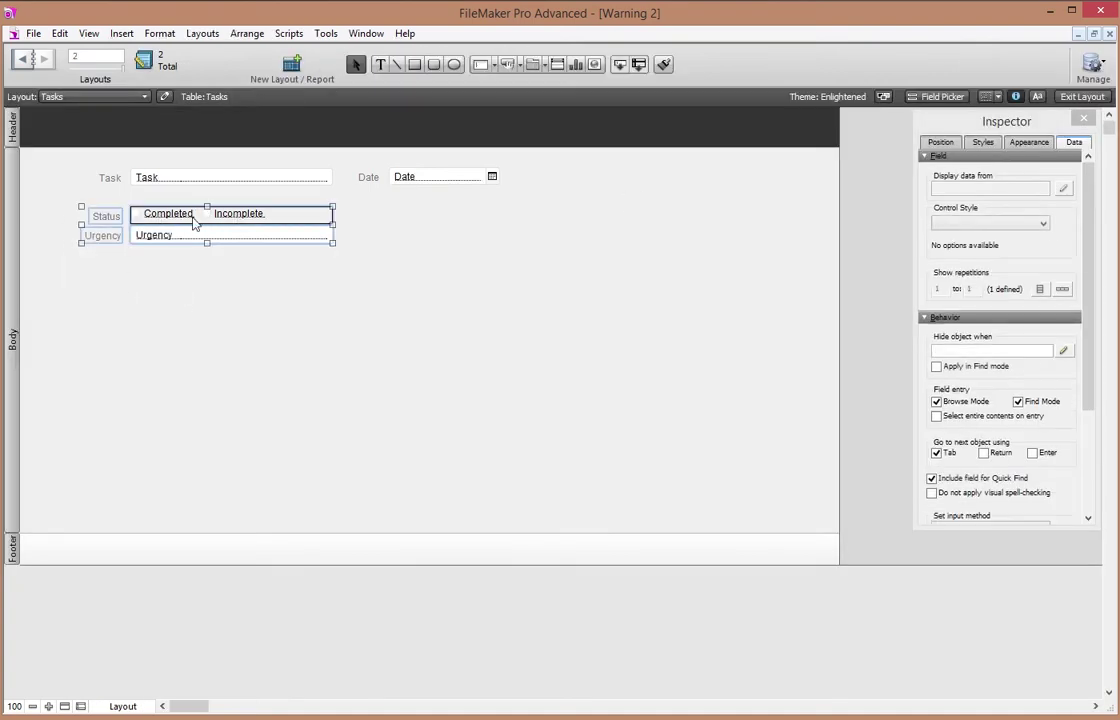
pyautogui.moveTo(182, 215); pyautogui.dragTo(180, 210)
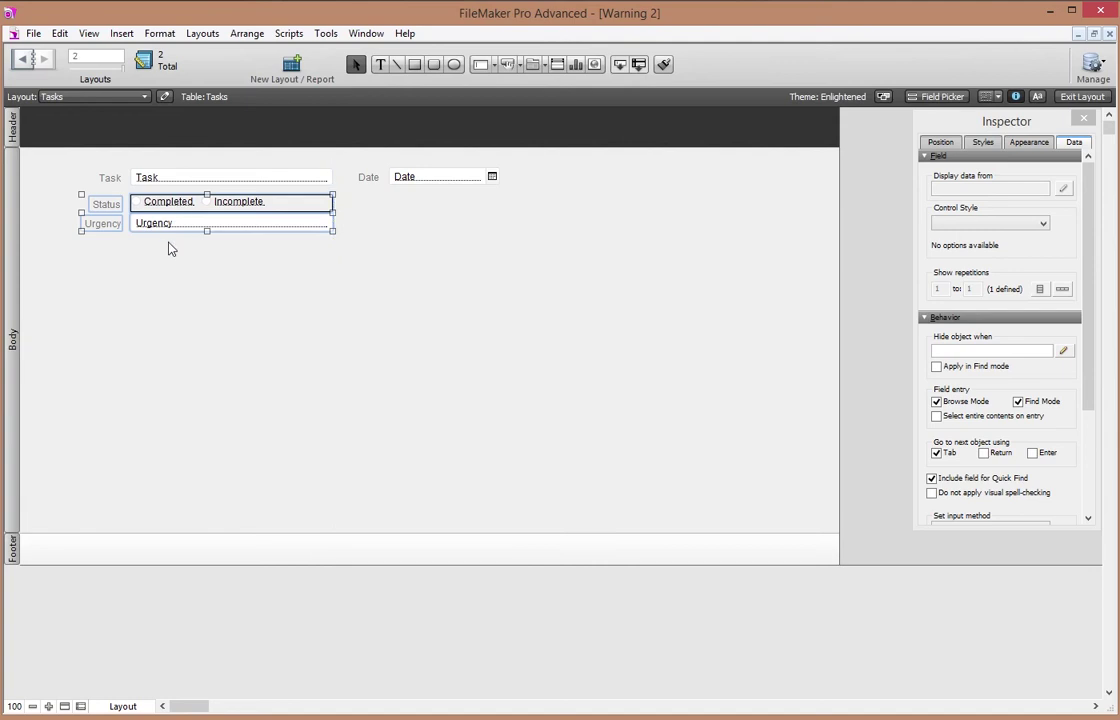
pyautogui.click(170, 245)
# Set the Urgency field's control style to Drop-down list
pyautogui.click(243, 226)
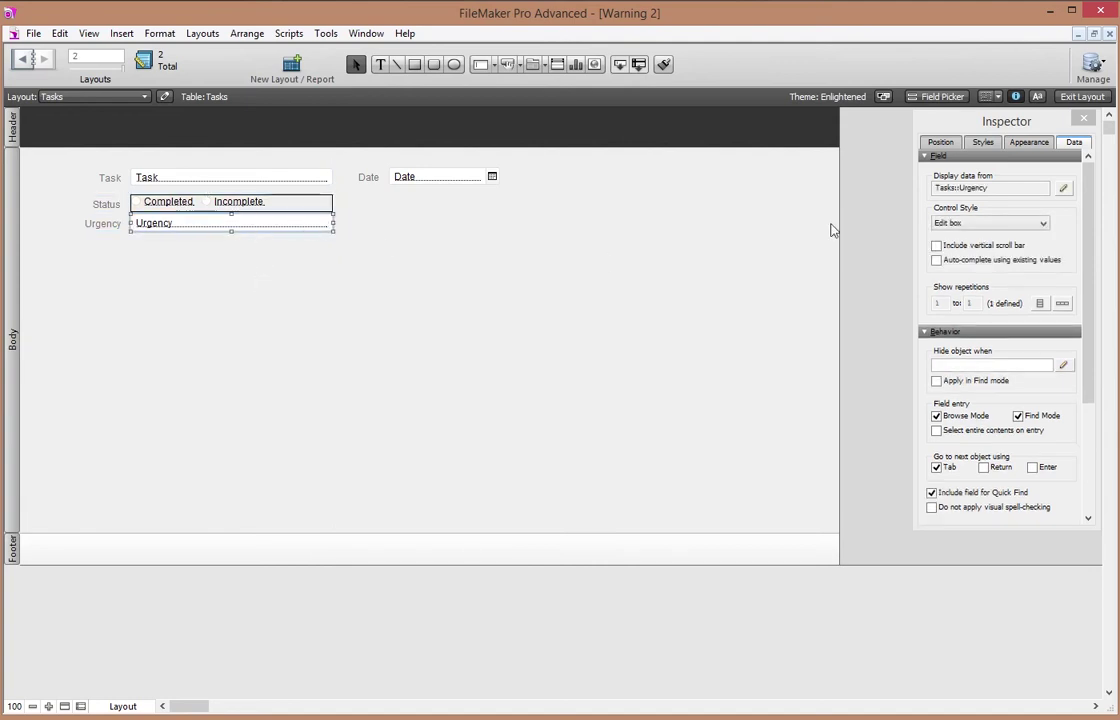
pyautogui.click(975, 222)
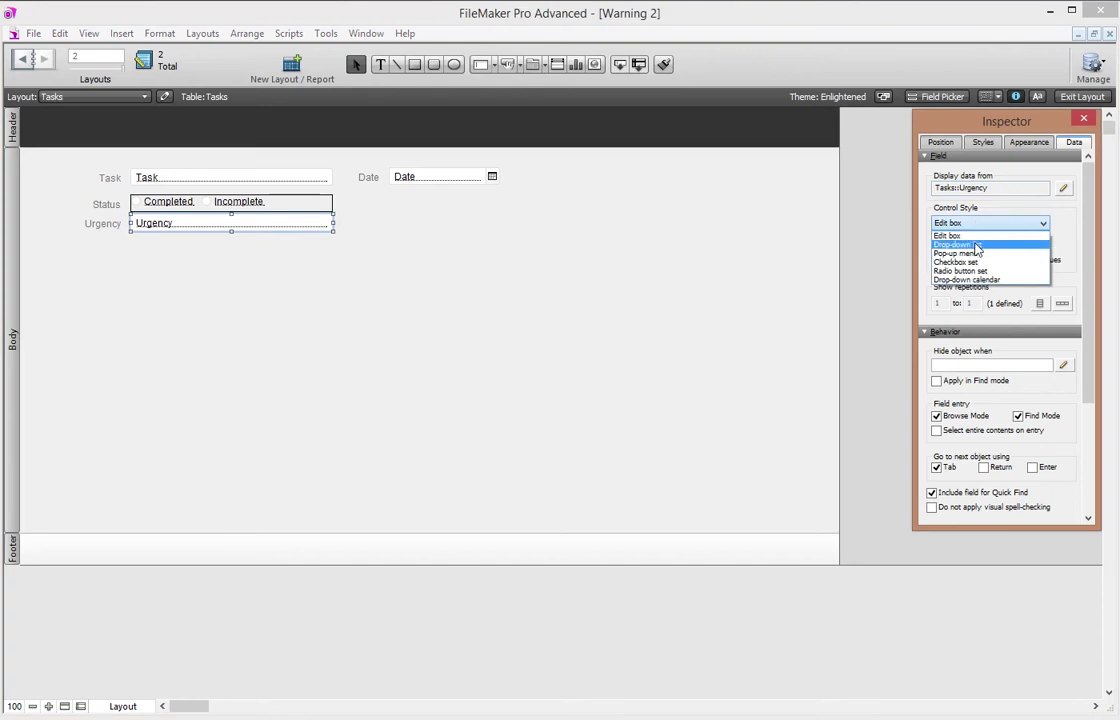
pyautogui.click(975, 246)
# Create a value list named Urgency that takes all its values from the Label field of the Warning table
pyautogui.click(1063, 249)
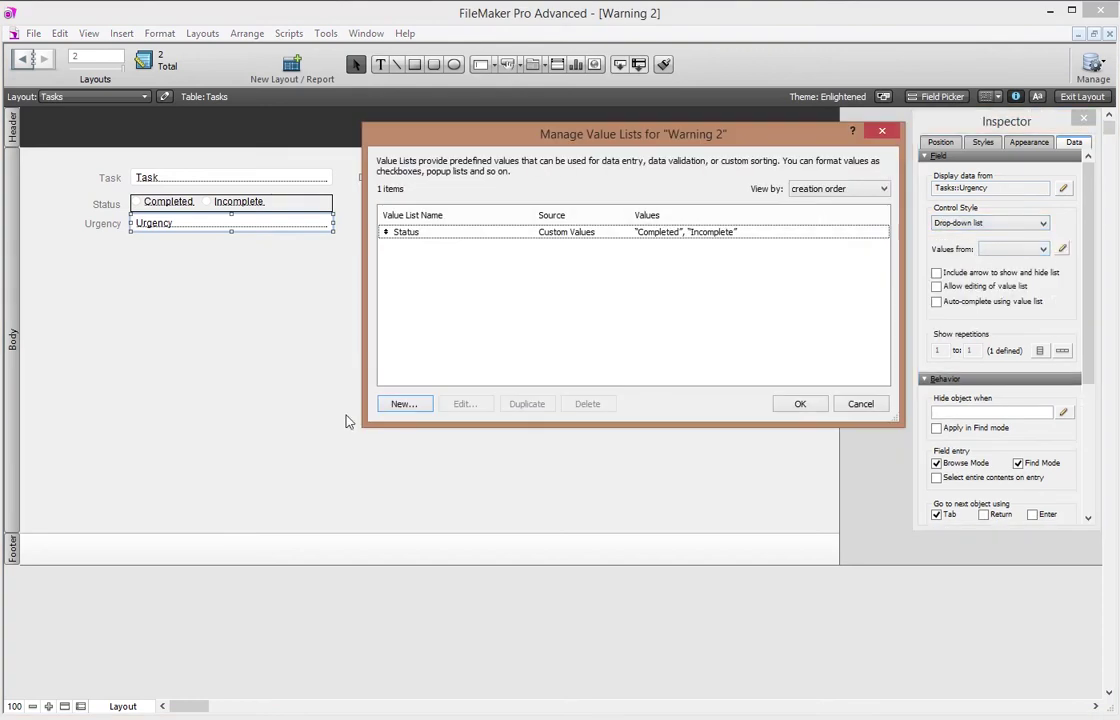
pyautogui.click(403, 404)
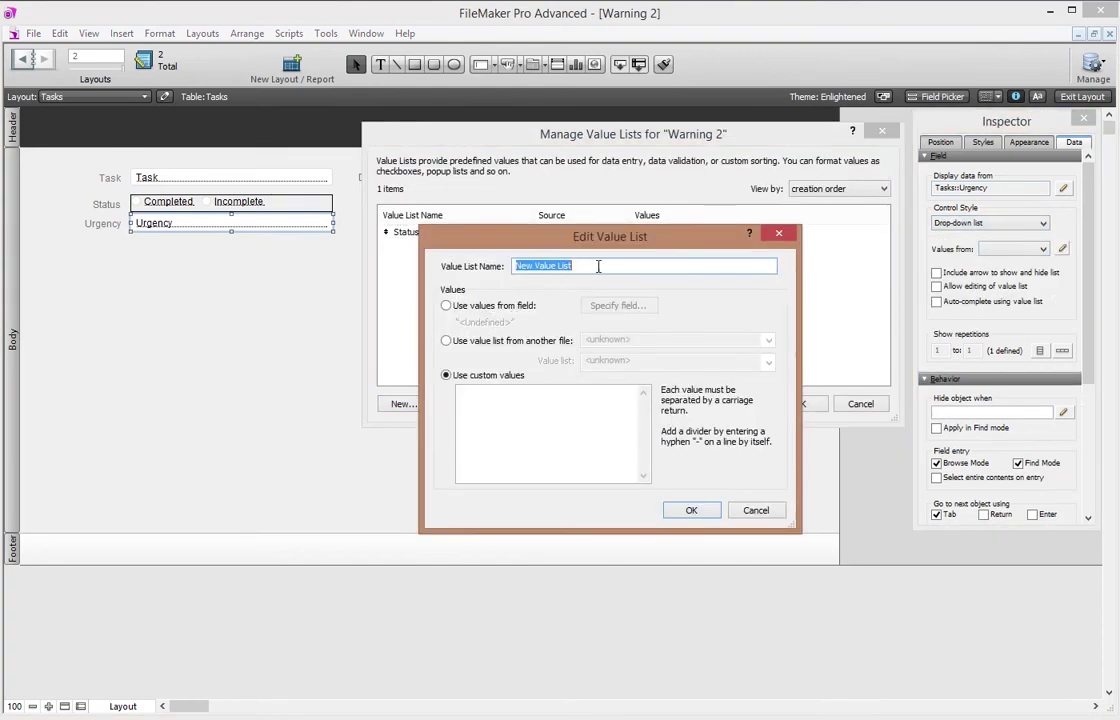
pyautogui.write('Urgency')
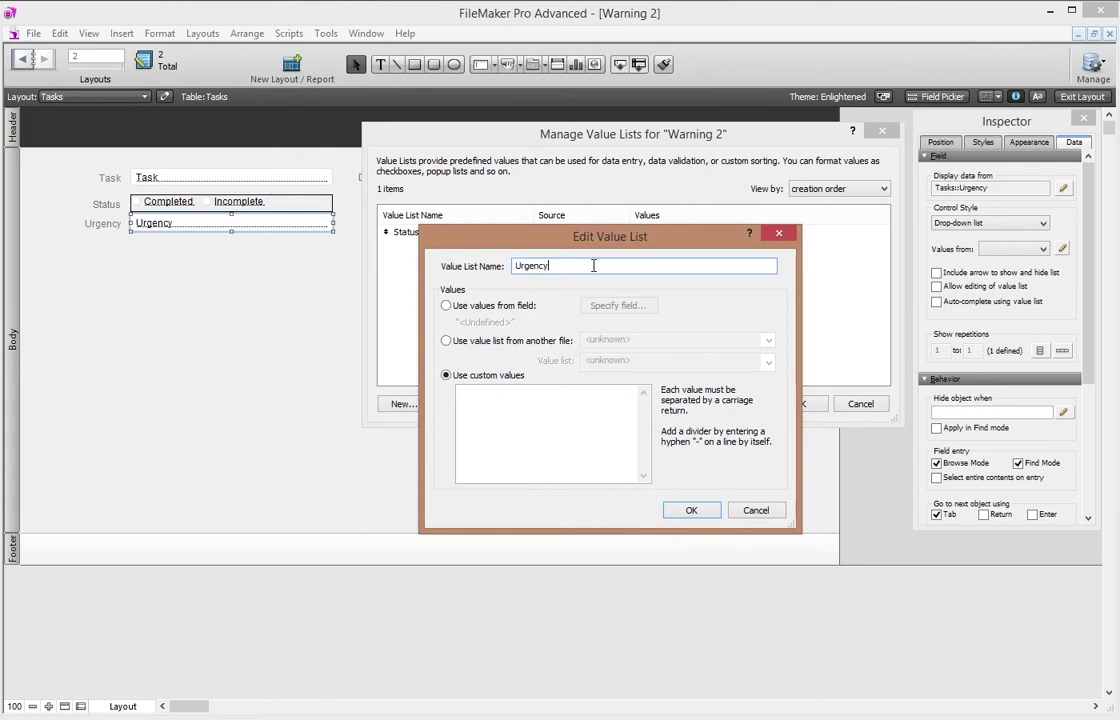
pyautogui.click(447, 306)
pyautogui.click(420, 253)
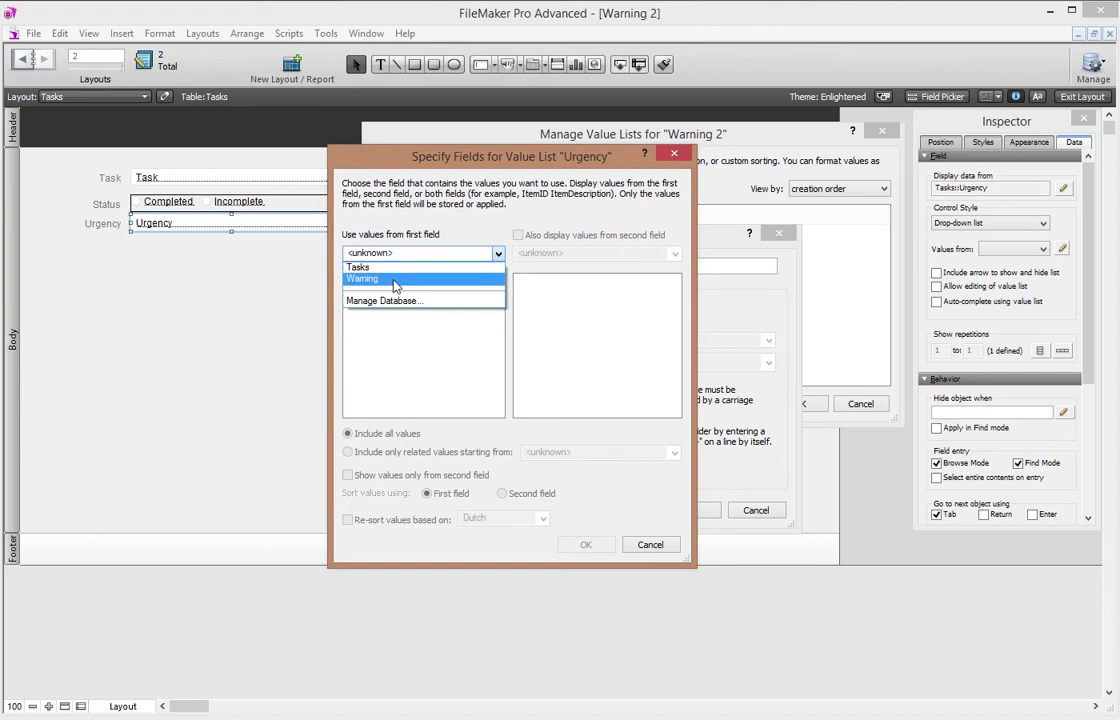
pyautogui.click(393, 280)
pyautogui.click(392, 297)
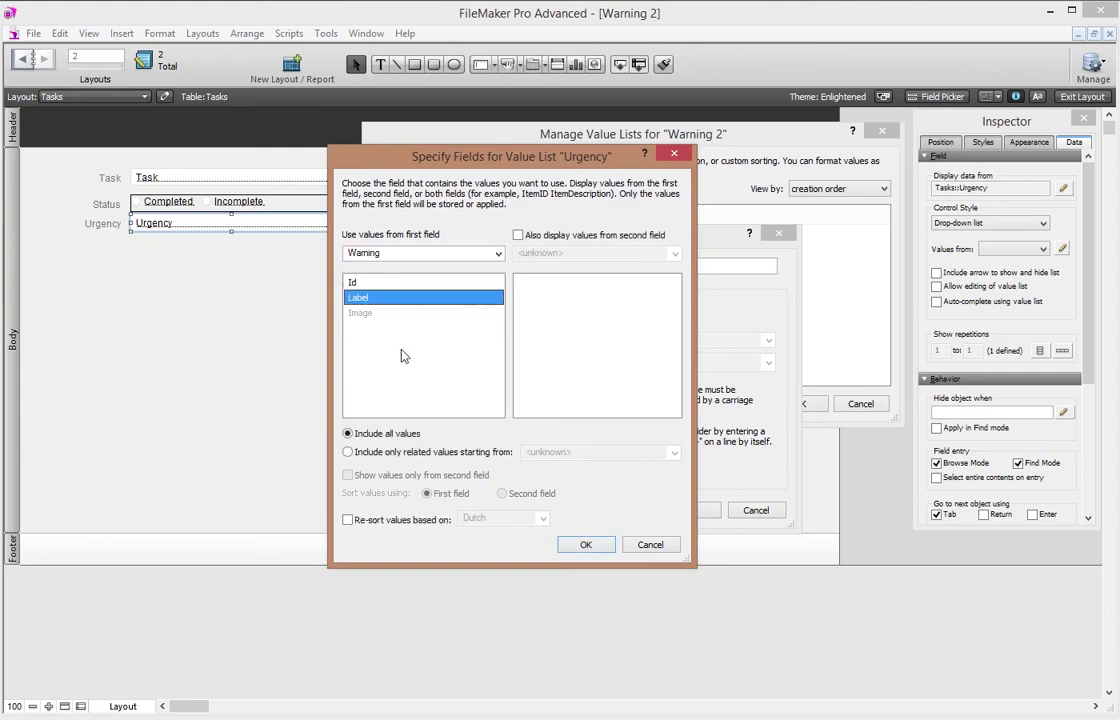
pyautogui.click(585, 544)
pyautogui.click(704, 511)
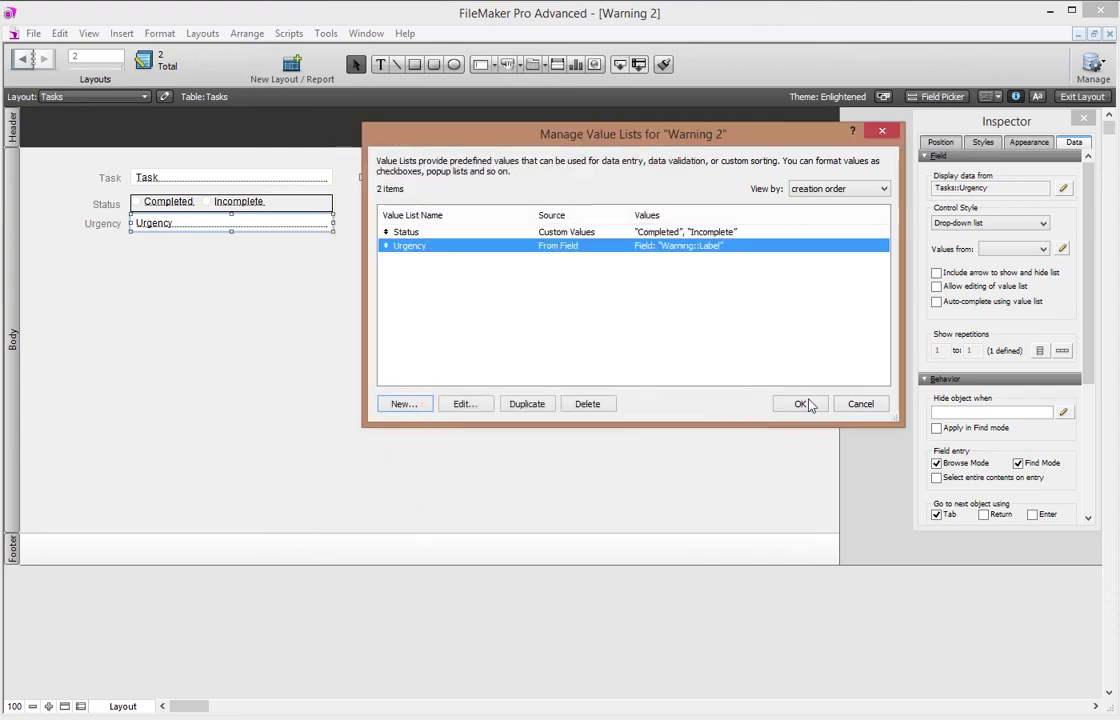
pyautogui.click(797, 403)
# Return to the records and test the Call boss task's Urgency list with Not Urgent, ending on Critical
pyautogui.click(1082, 96)
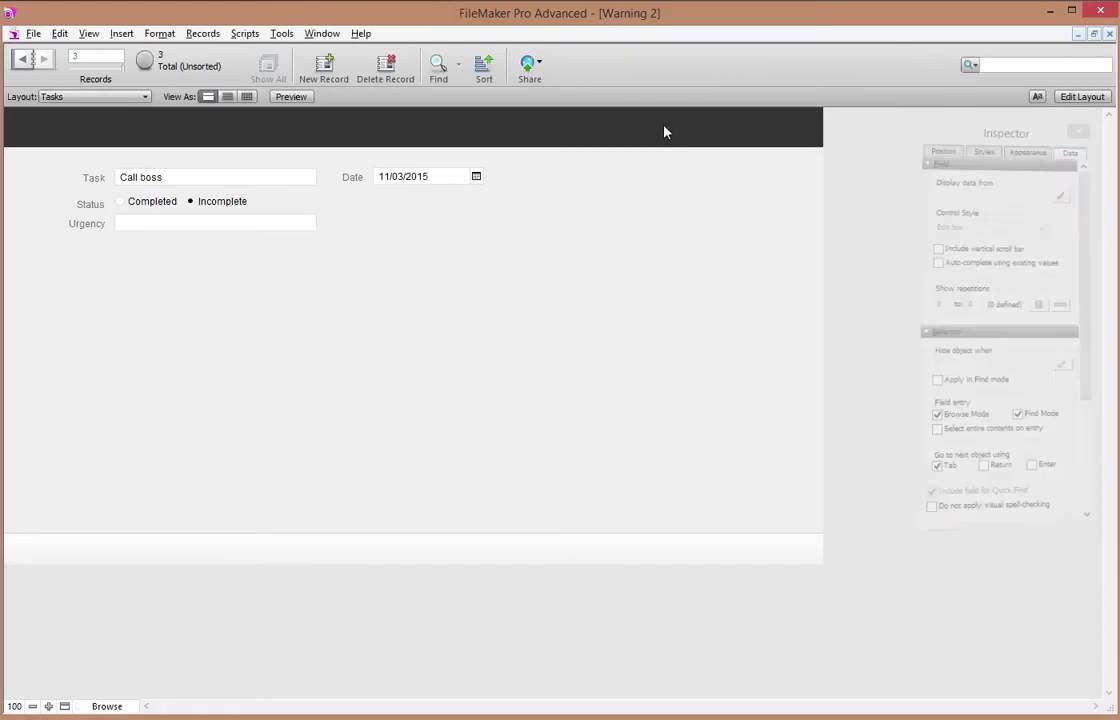
pyautogui.click(155, 222)
pyautogui.click(148, 241)
pyautogui.click(150, 224)
pyautogui.click(142, 288)
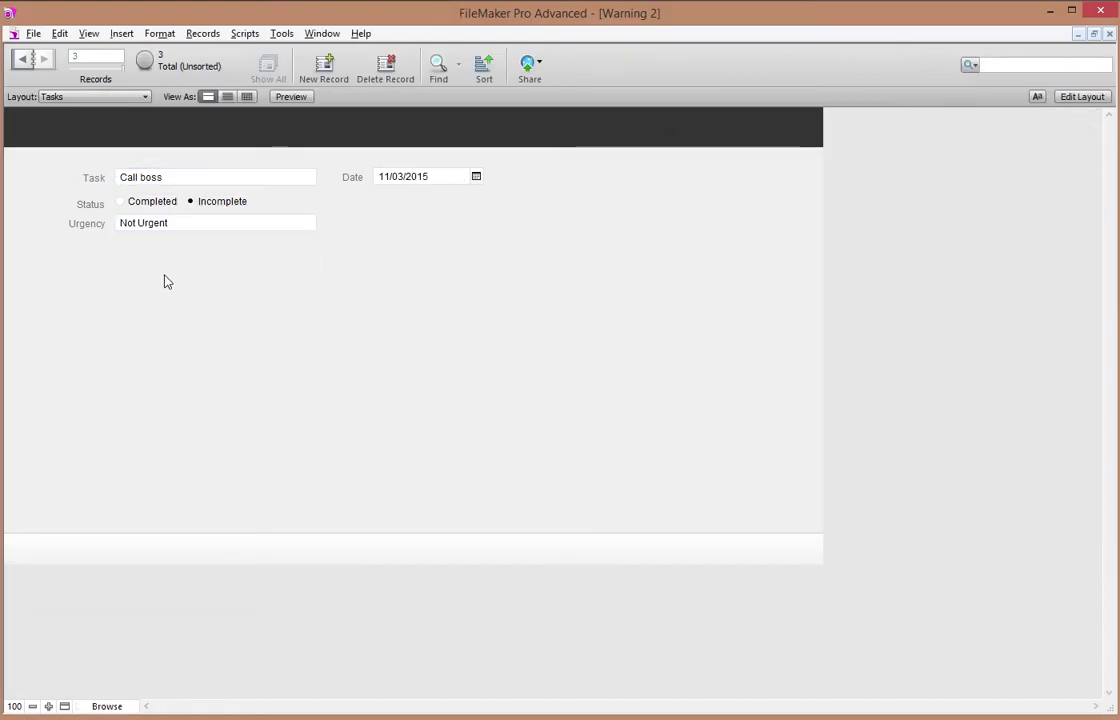
pyautogui.click(197, 222)
pyautogui.click(145, 272)
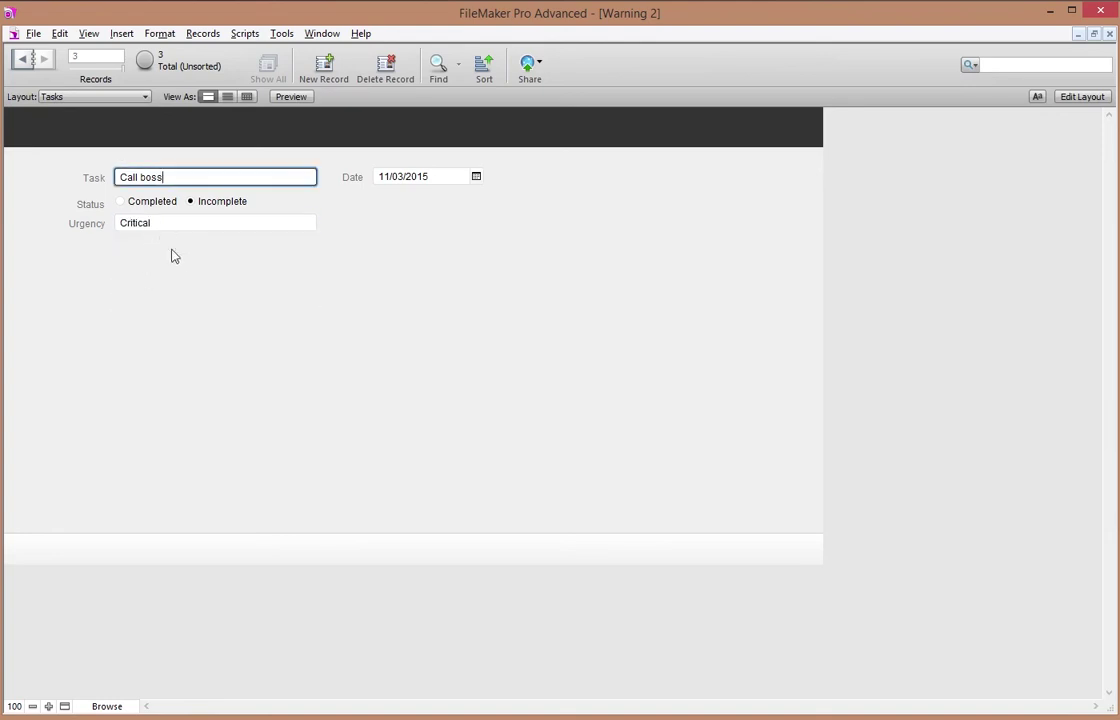
pyautogui.click(180, 262)
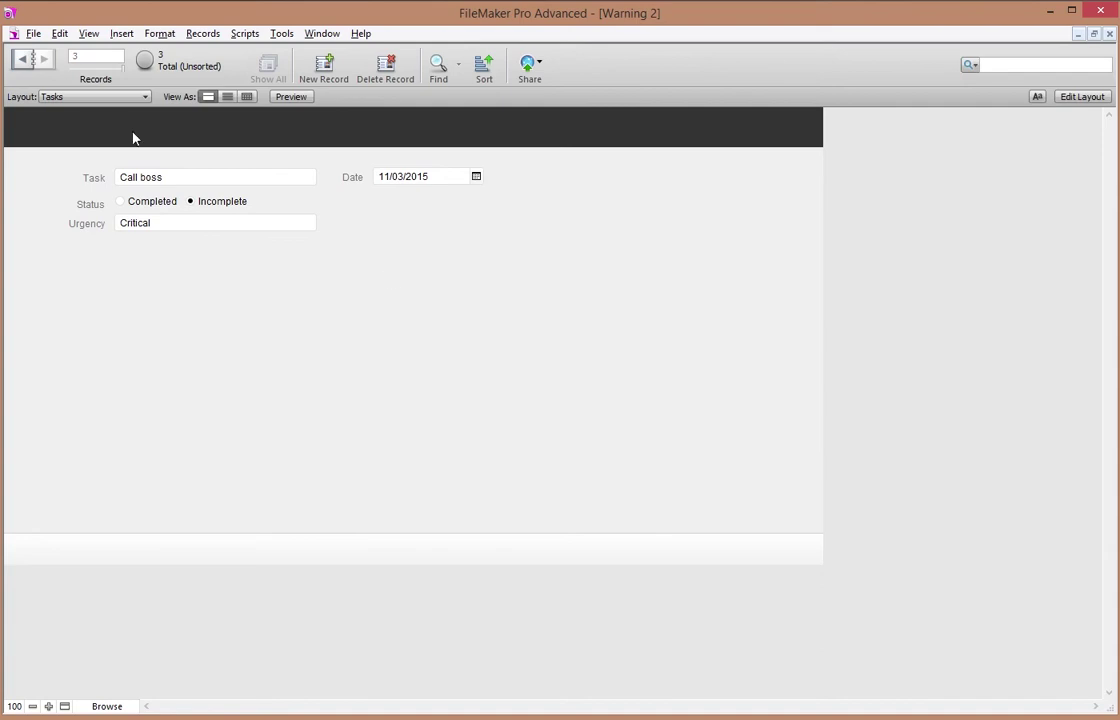
# Relate the Warning table's Label field to the Tasks table's Urgency field in the database relationships and save the definition
pyautogui.click(34, 34)
pyautogui.moveTo(108, 181)
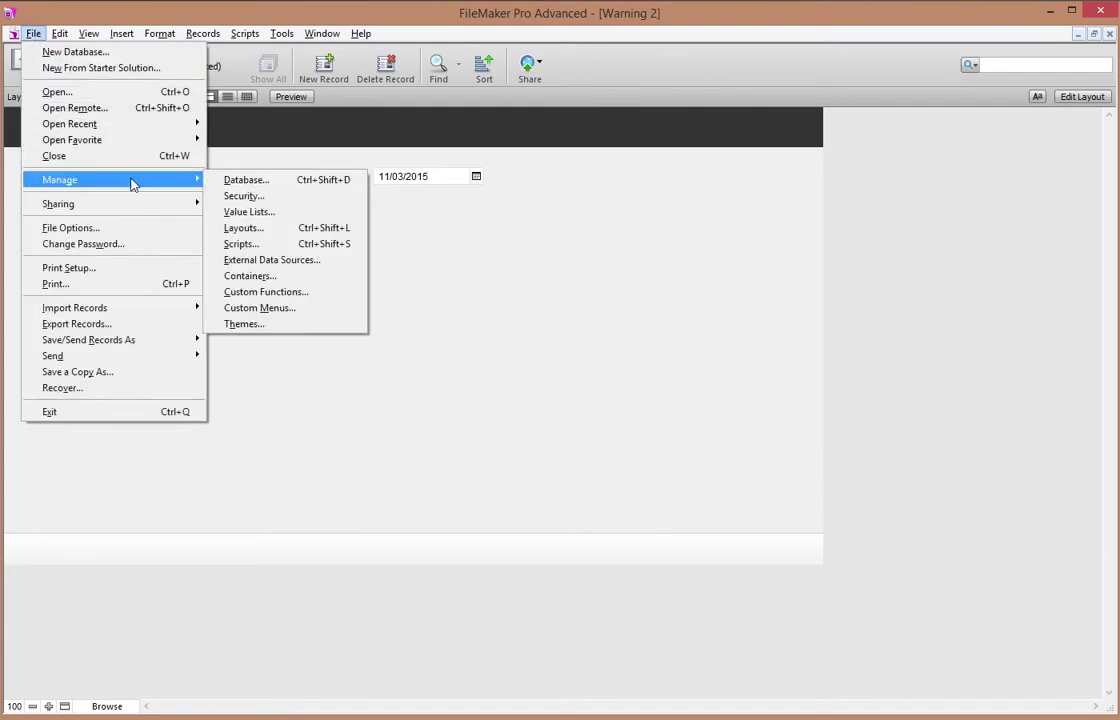
pyautogui.click(236, 180)
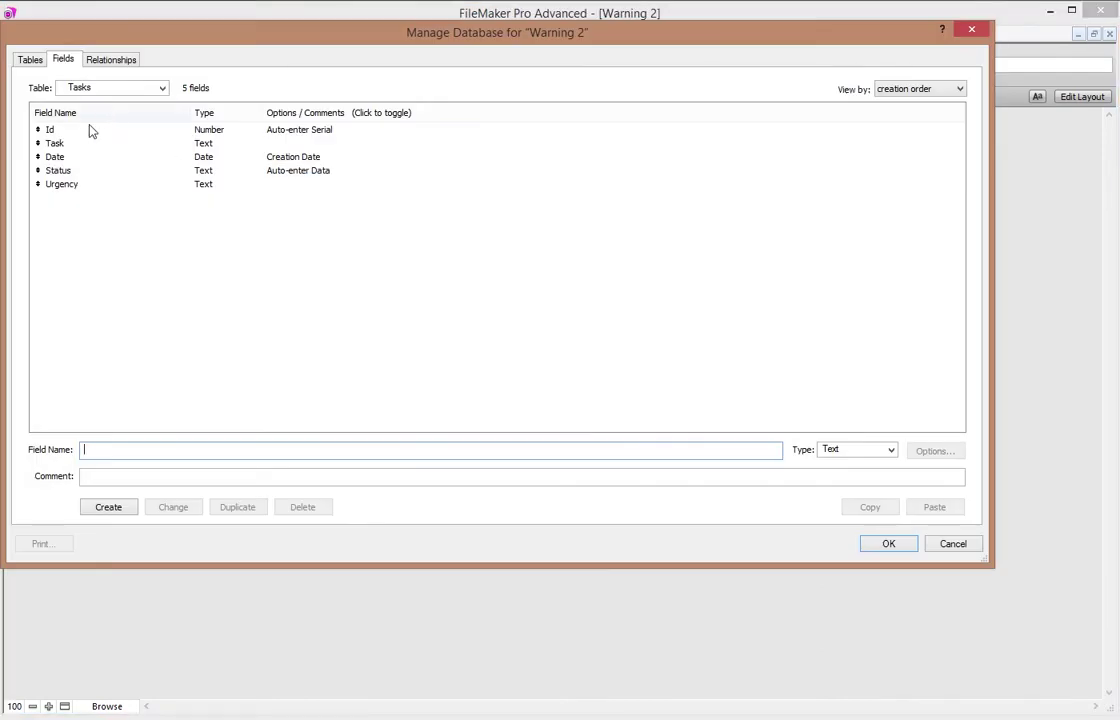
pyautogui.moveTo(95, 34); pyautogui.dragTo(368, 40)
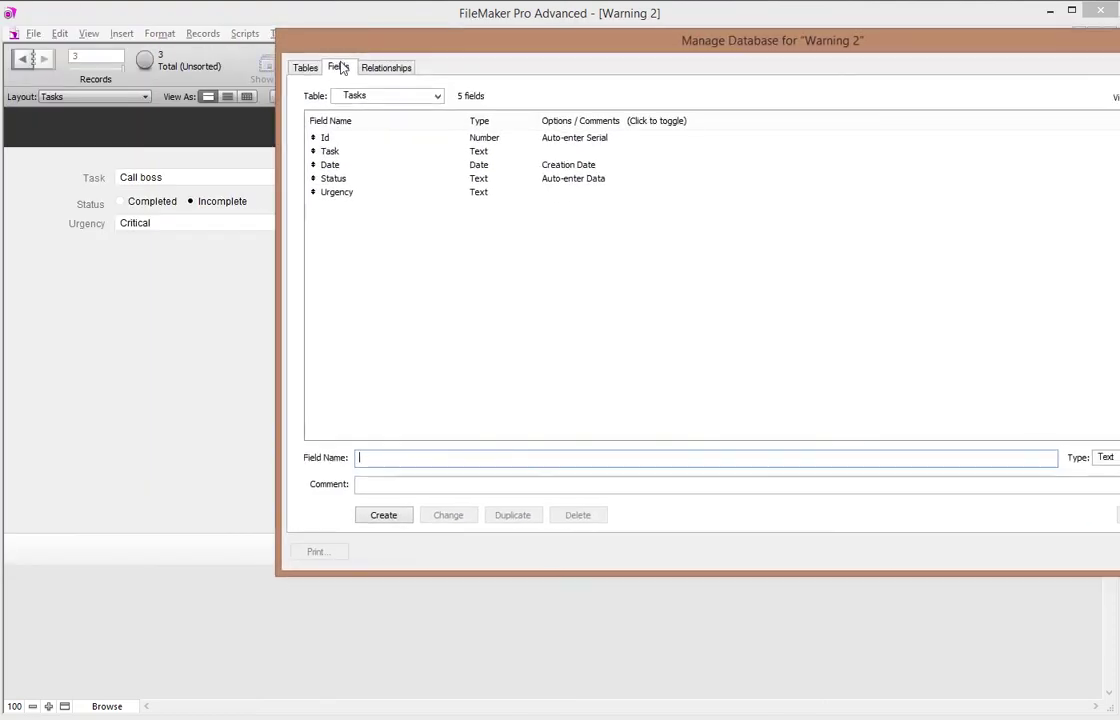
pyautogui.click(340, 192)
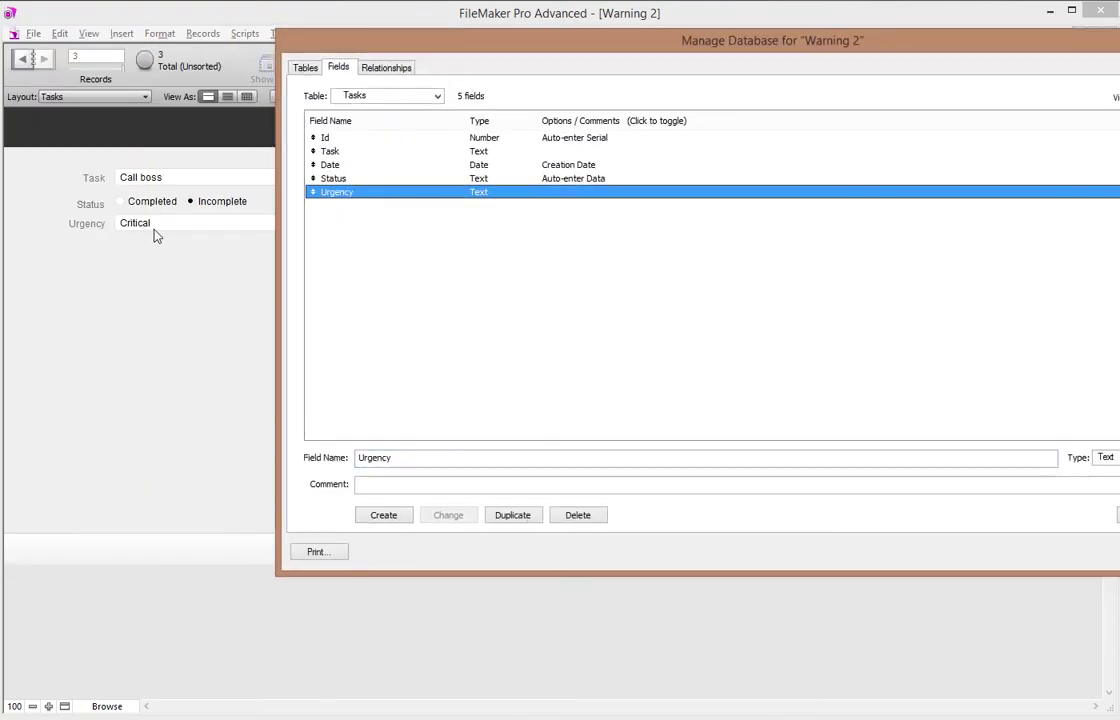
pyautogui.click(390, 70)
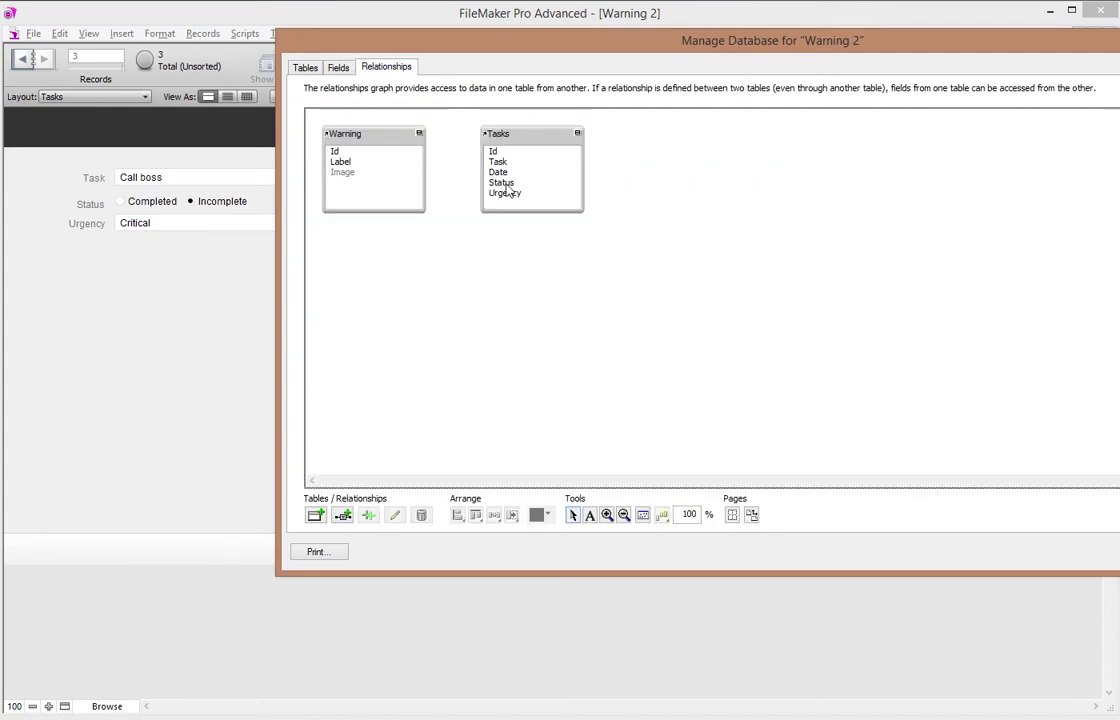
pyautogui.moveTo(350, 166); pyautogui.dragTo(506, 199)
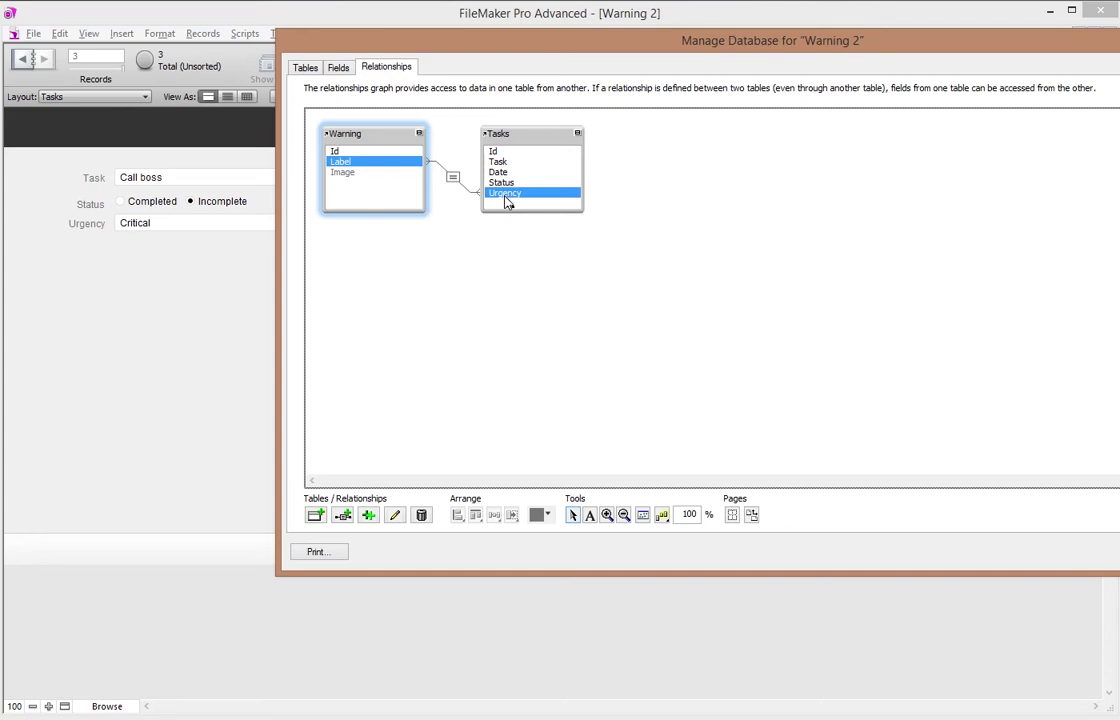
pyautogui.moveTo(506, 199); pyautogui.dragTo(506, 199)
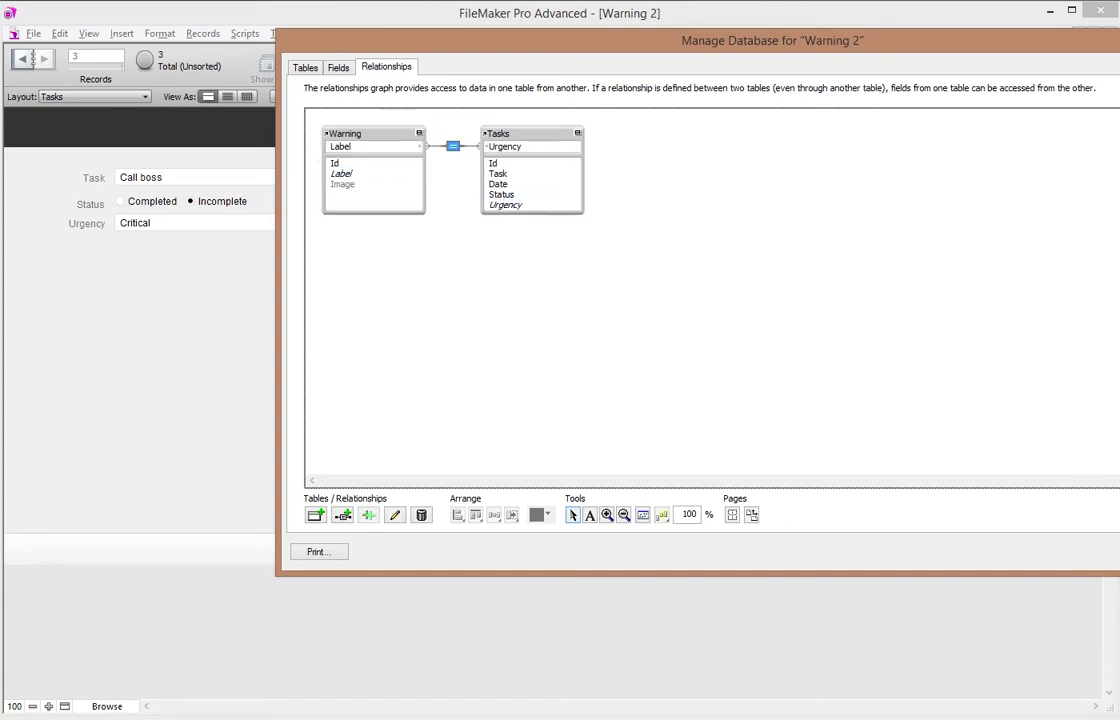
pyautogui.moveTo(885, 45); pyautogui.dragTo(643, 33)
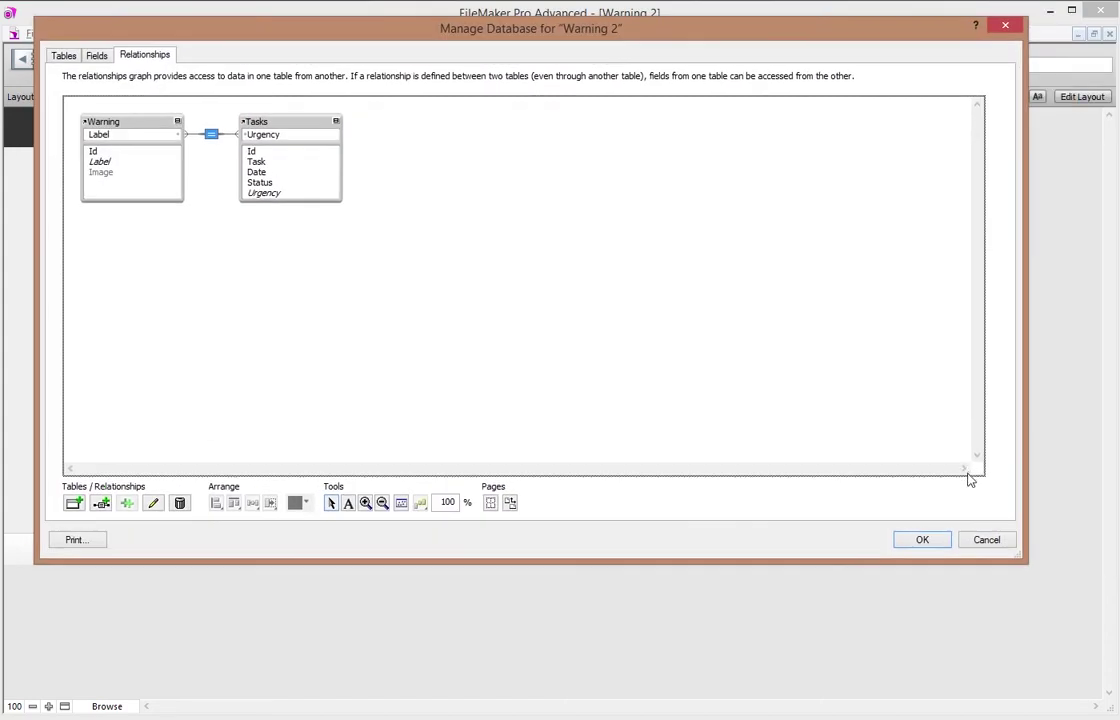
pyautogui.click(917, 539)
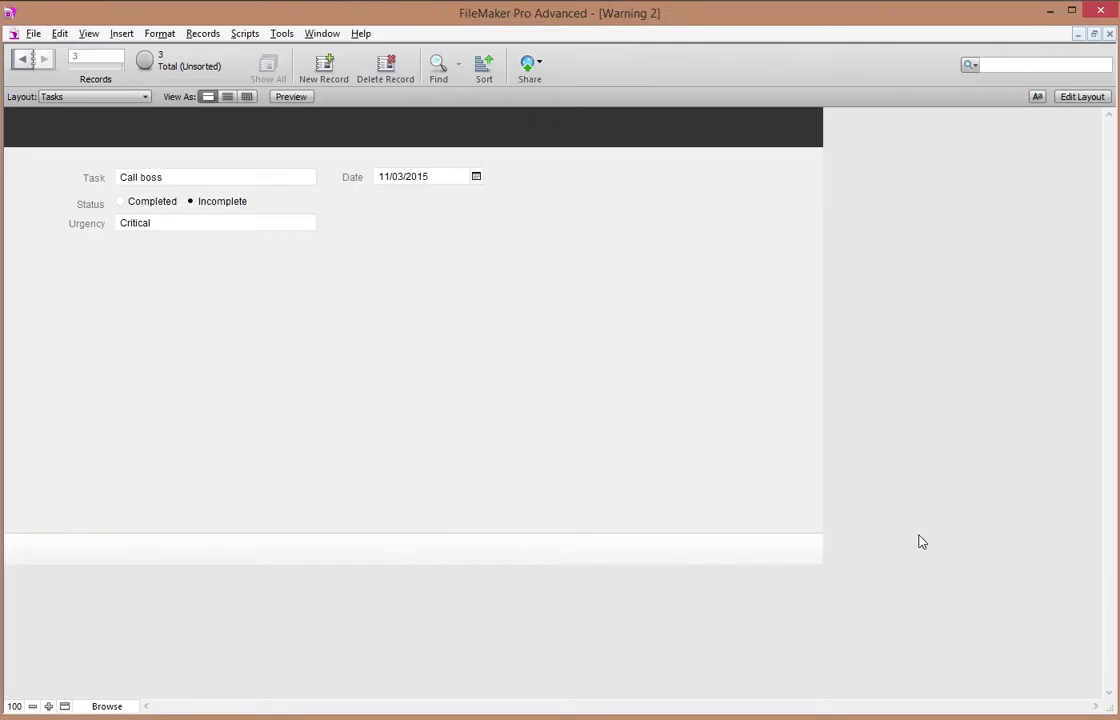
# Add the related Warning table's Image field to the Tasks layout, below the Date field
pyautogui.click(1080, 97)
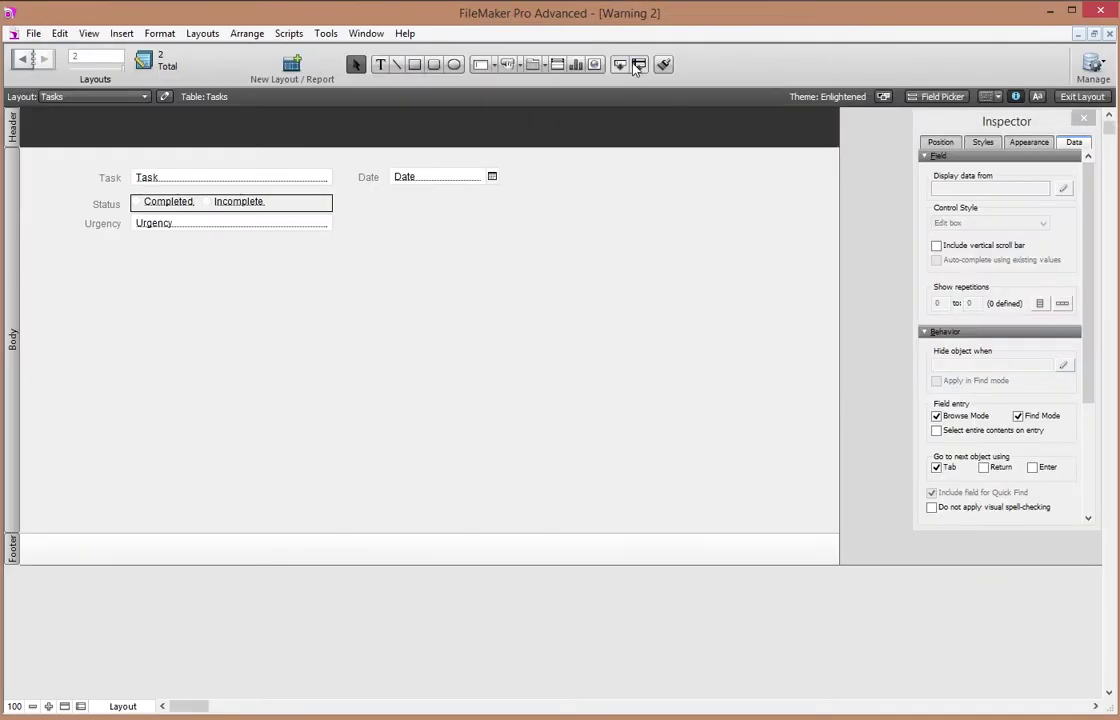
pyautogui.moveTo(621, 66); pyautogui.dragTo(388, 208)
pyautogui.click(288, 68)
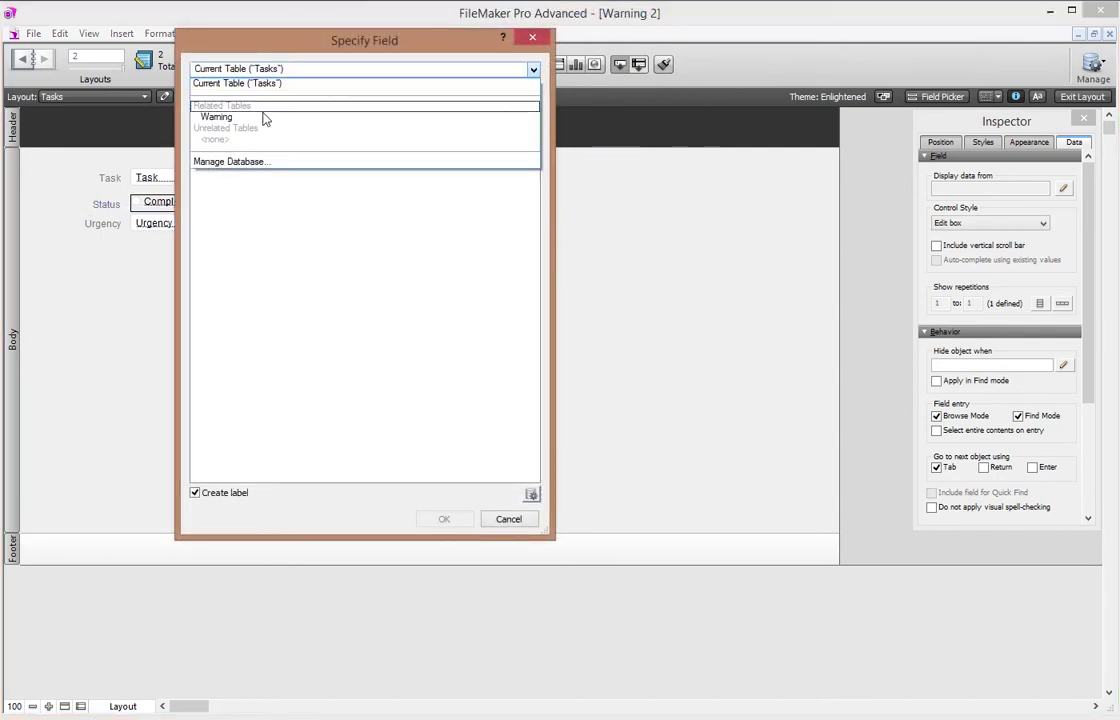
pyautogui.click(262, 115)
pyautogui.doubleClick(222, 120)
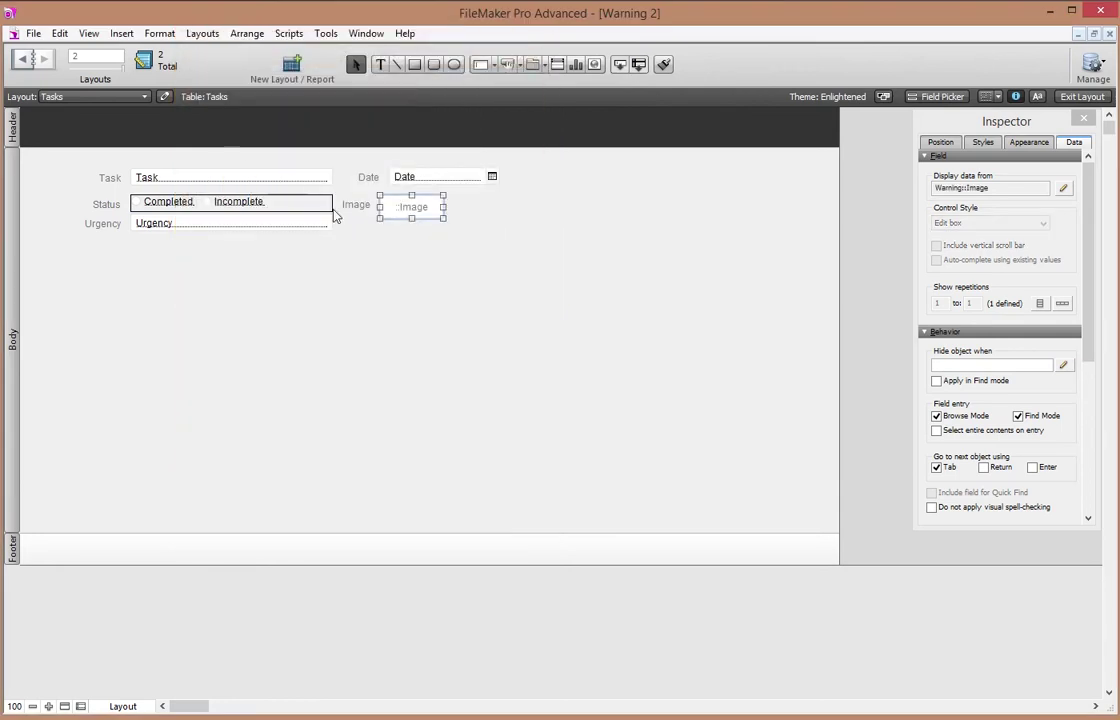
# Remove the Image field's label and enlarge the image container below the Date field
pyautogui.click(362, 243)
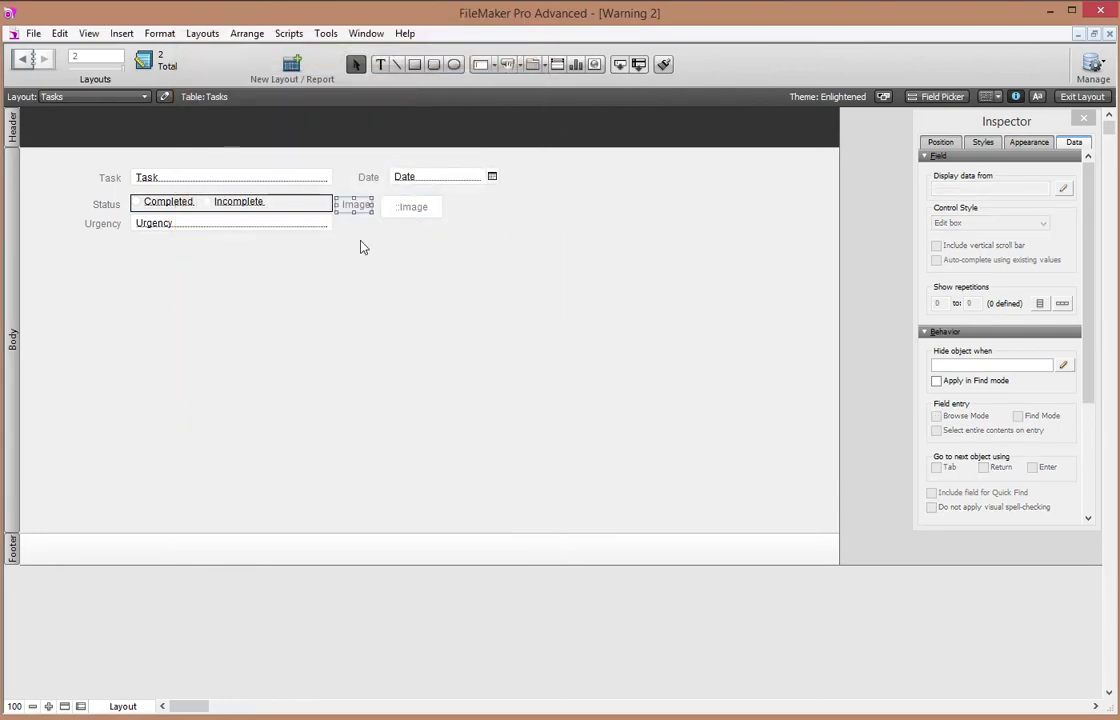
pyautogui.click(410, 212)
pyautogui.moveTo(443, 218); pyautogui.dragTo(465, 264)
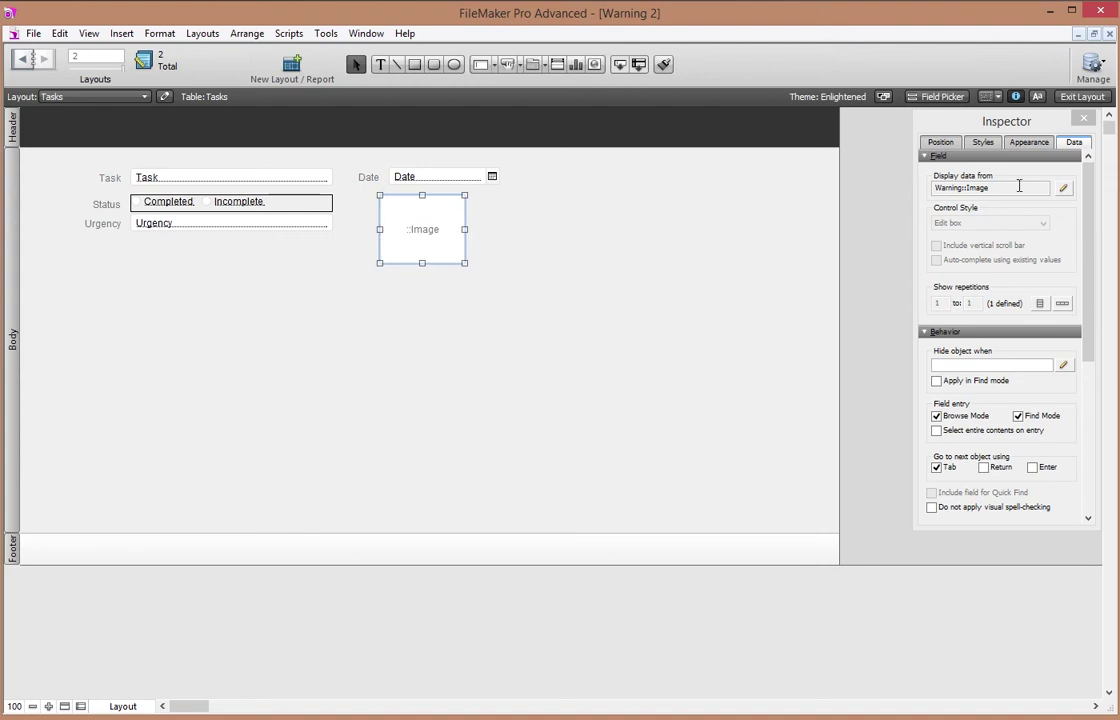
# Return to the records and test the urgency image with Chill and A little bit urgent, ending the Urgency on Not Urgent
pyautogui.click(1075, 97)
pyautogui.click(163, 223)
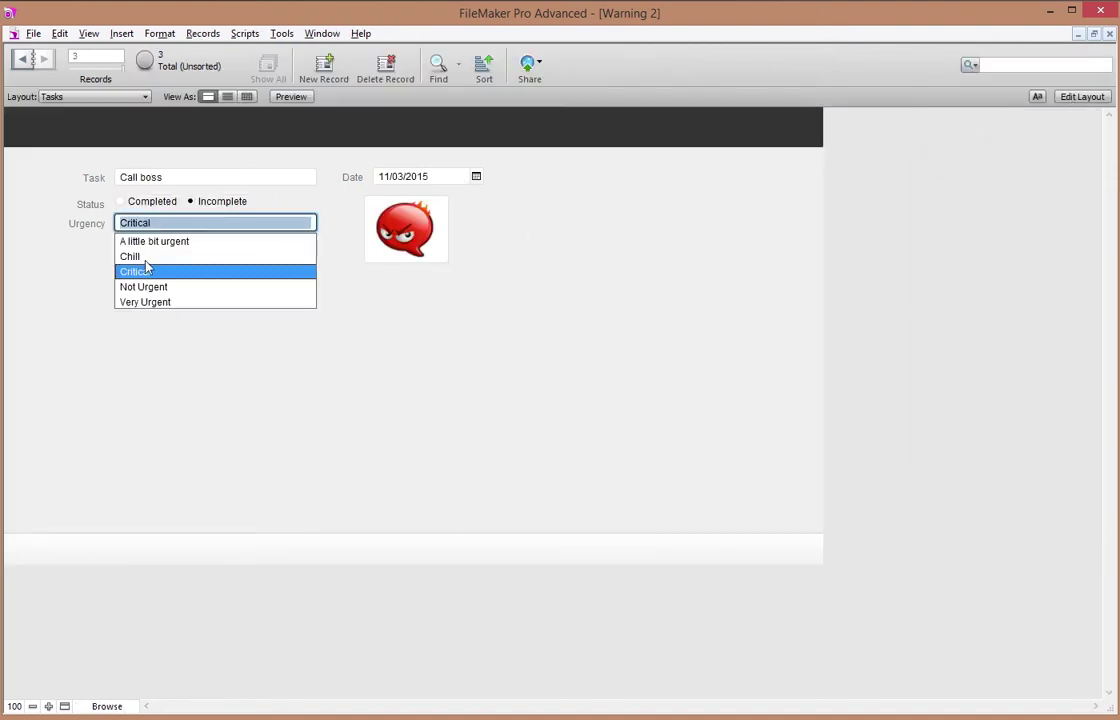
pyautogui.click(145, 257)
pyautogui.click(172, 225)
pyautogui.click(150, 242)
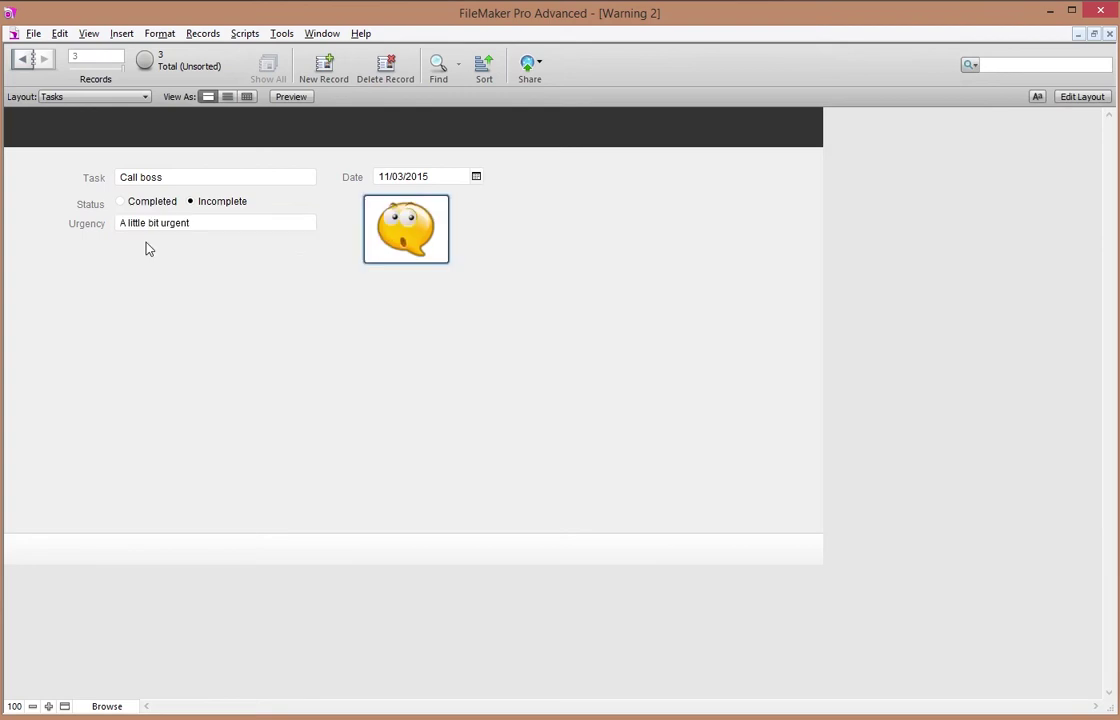
pyautogui.click(162, 225)
pyautogui.click(153, 287)
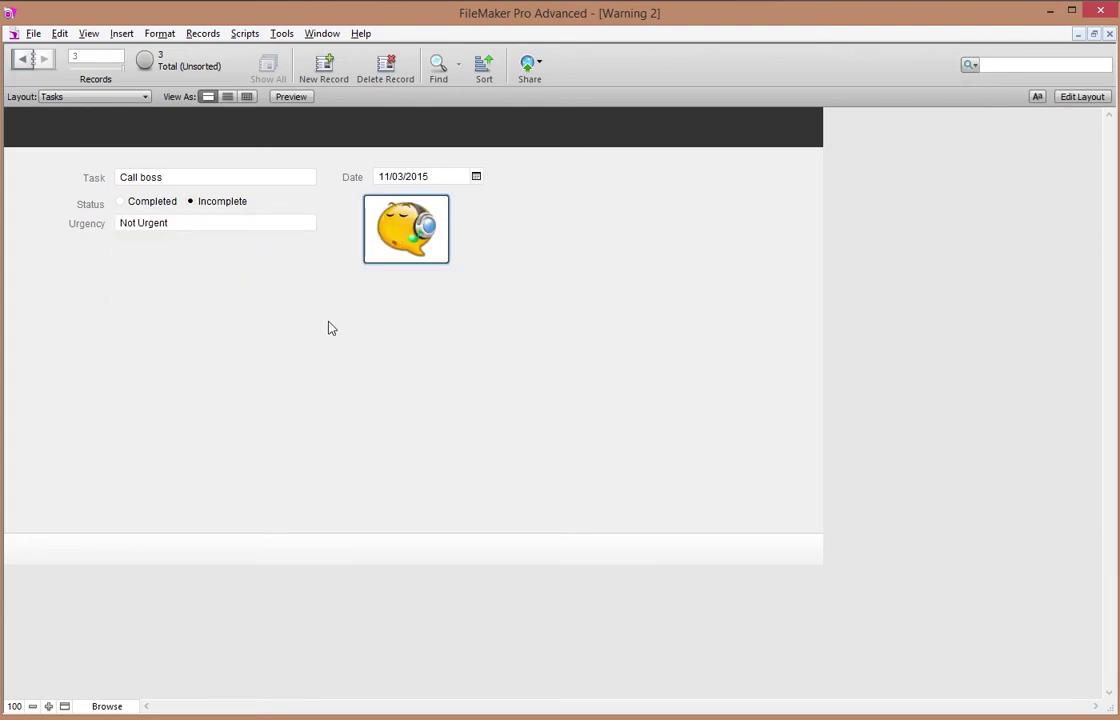
# Remove the fill and the border line from the Image container on the Tasks layout and return to the records
pyautogui.click(1075, 99)
pyautogui.click(412, 232)
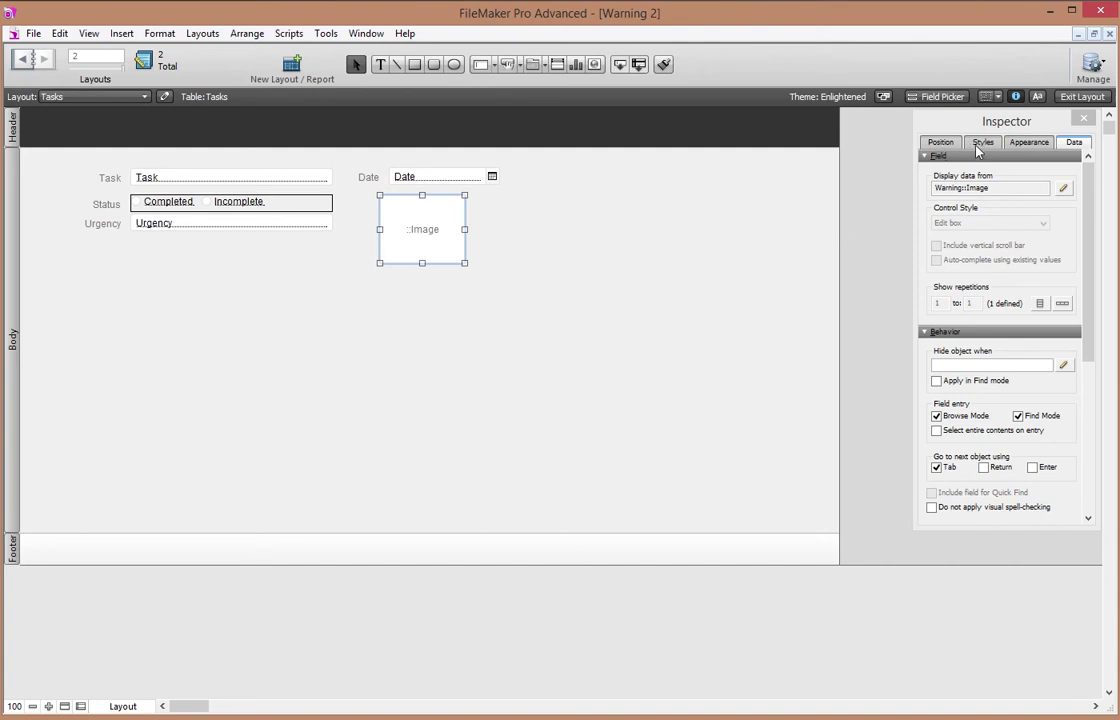
pyautogui.click(1029, 142)
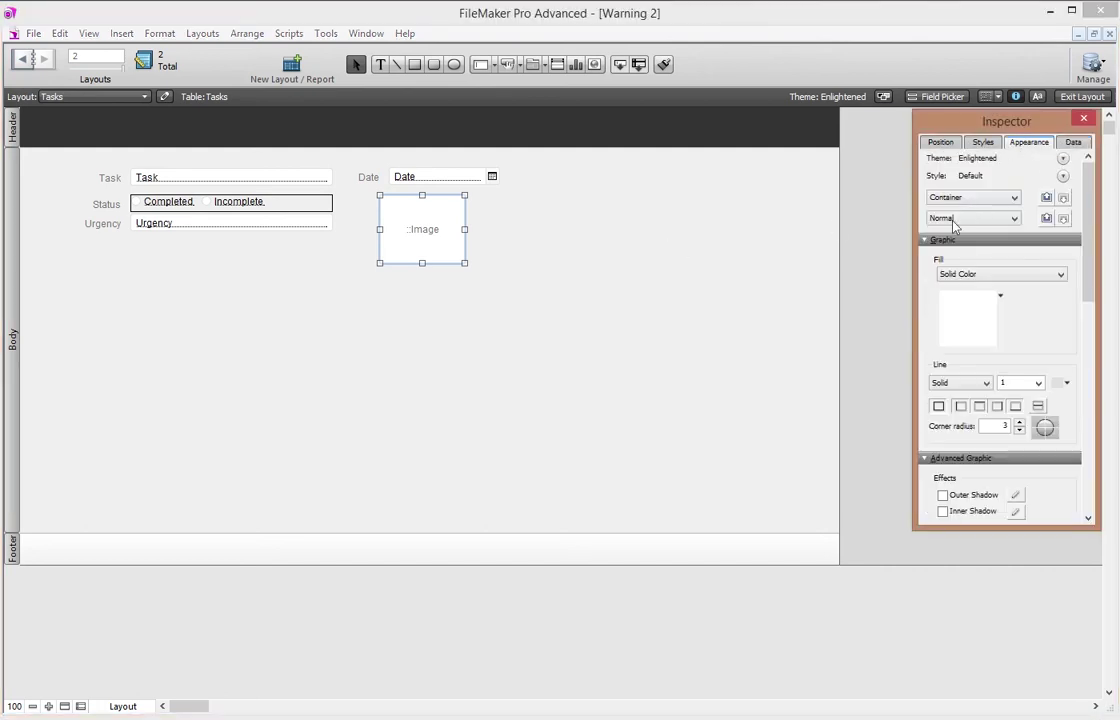
pyautogui.click(999, 298)
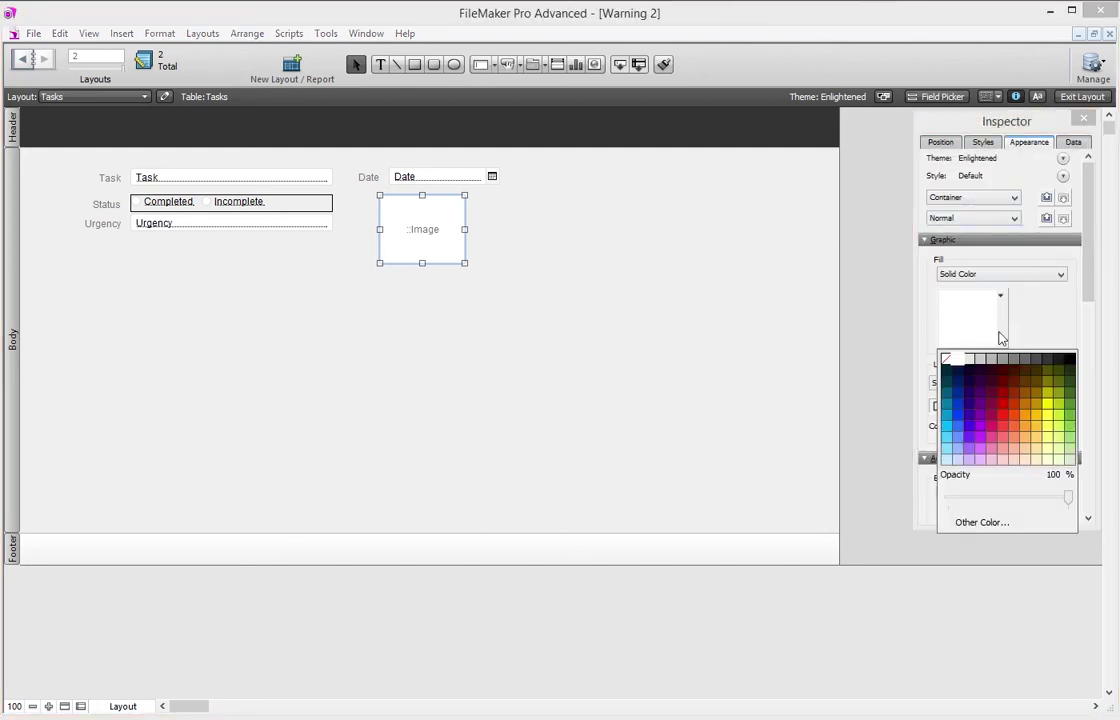
pyautogui.click(948, 362)
pyautogui.click(958, 383)
pyautogui.click(951, 397)
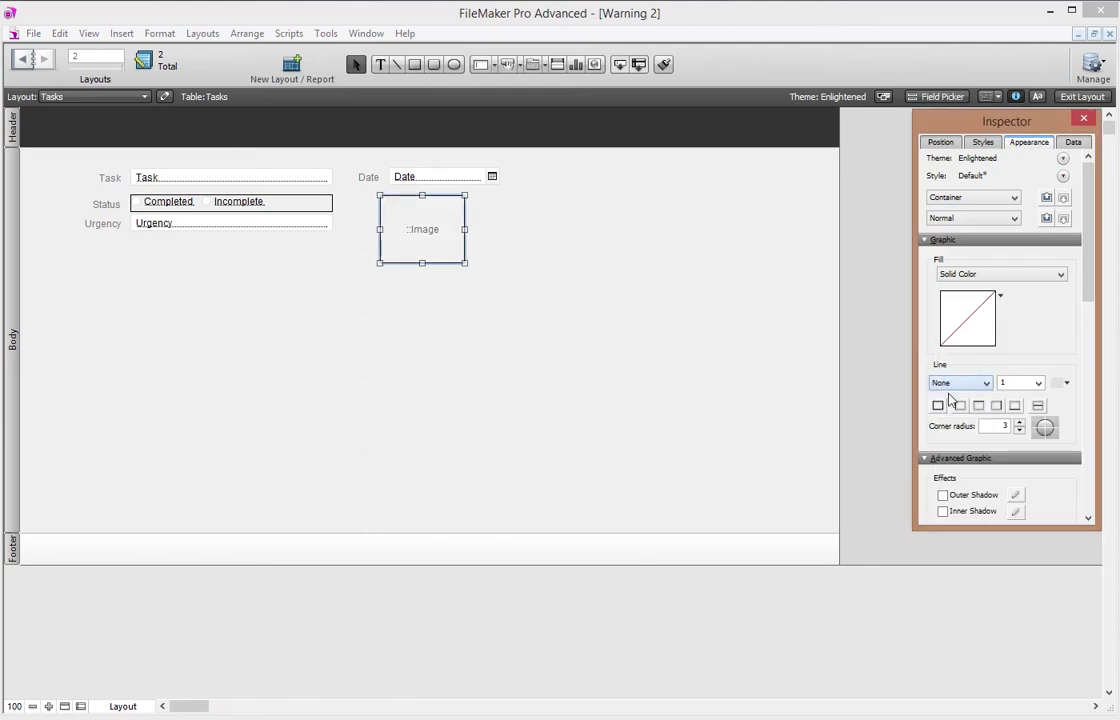
pyautogui.click(1083, 97)
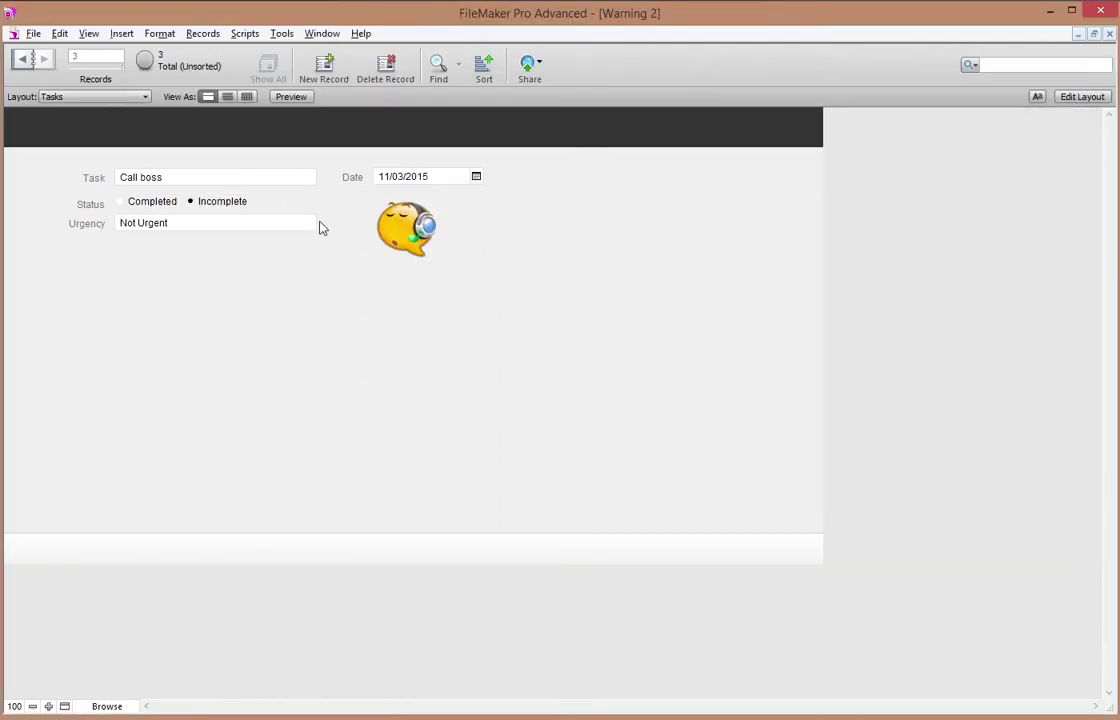
# Test the image with the Call boss task's Urgency set to Critical and review the order of the urgency choices
pyautogui.click(200, 224)
pyautogui.click(135, 271)
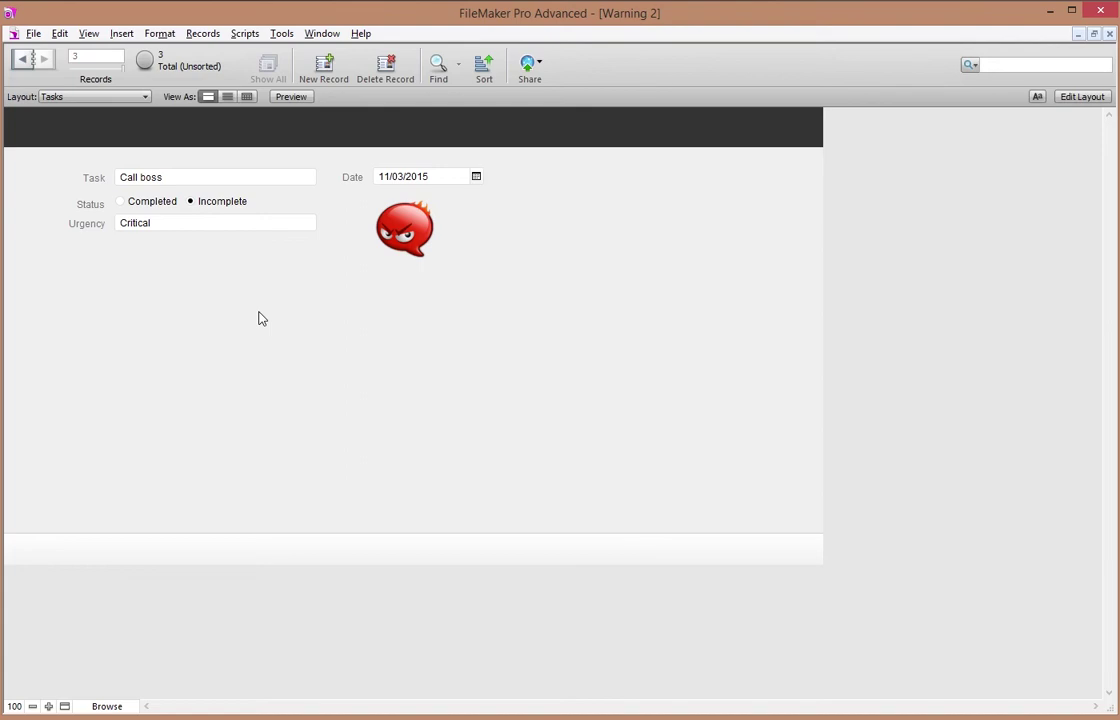
pyautogui.click(186, 226)
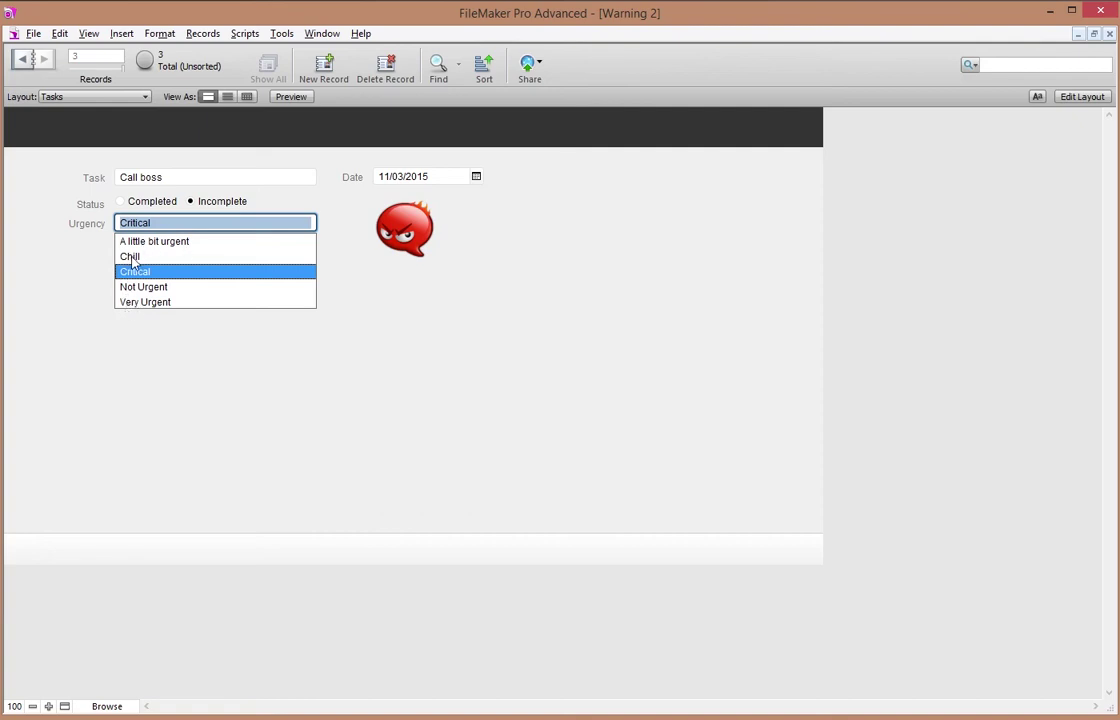
pyautogui.click(143, 331)
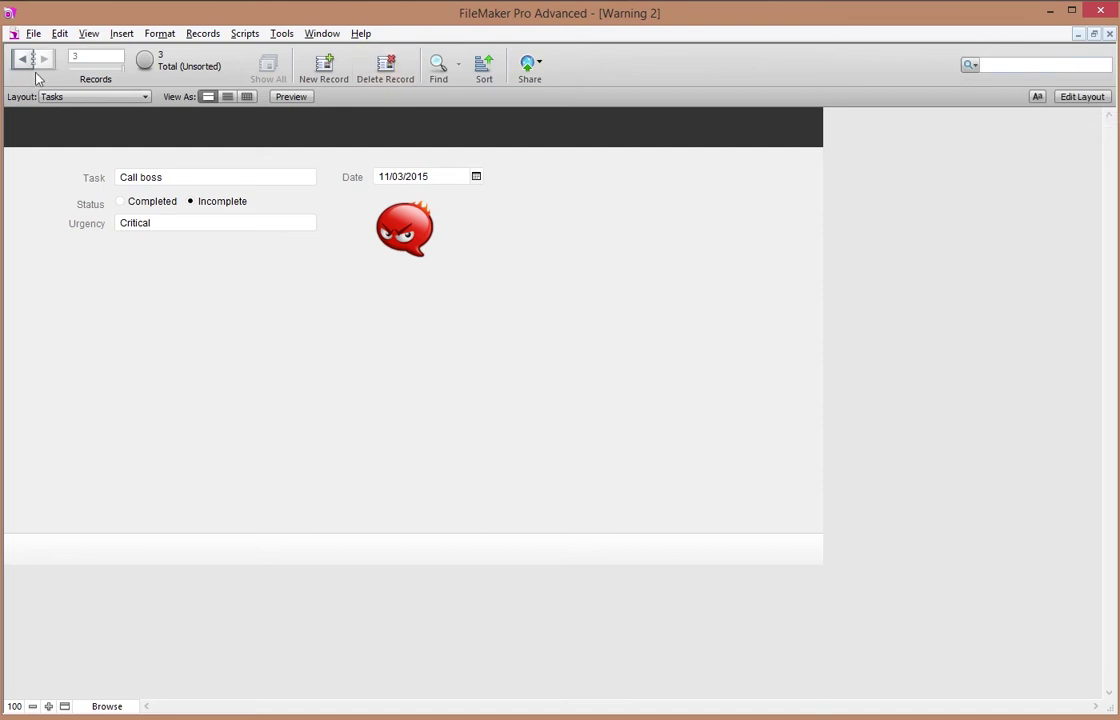
# Add a calculation field named c_Labell_Nr to the Warning table in the database definition
pyautogui.click(34, 34)
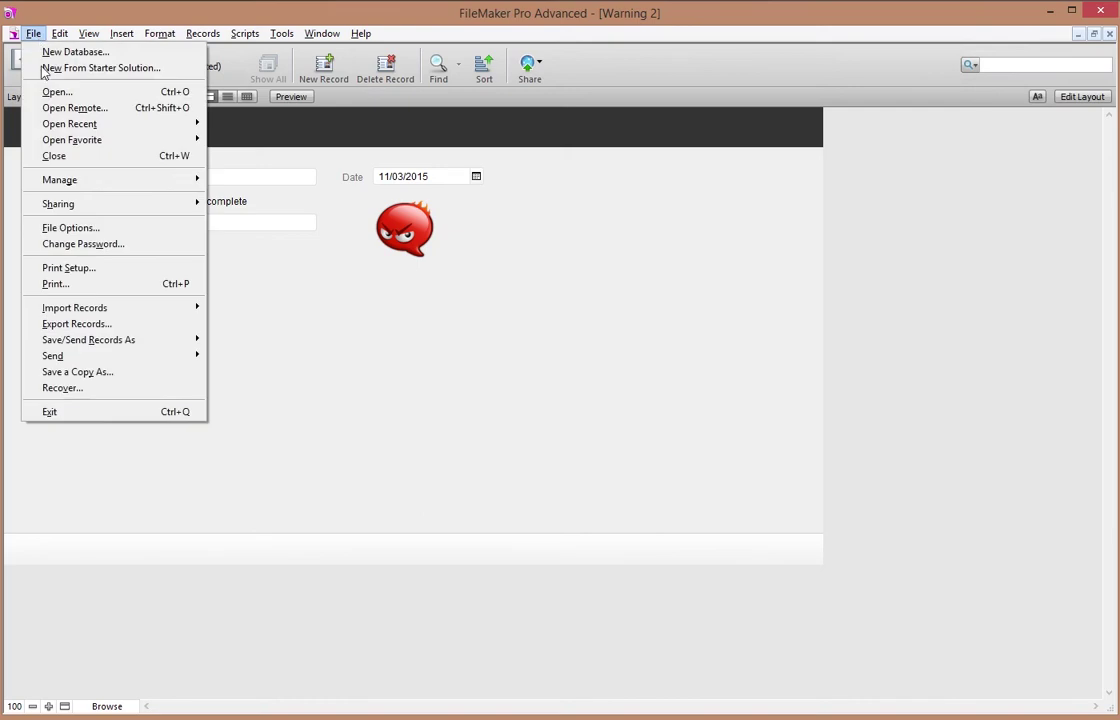
pyautogui.moveTo(145, 182)
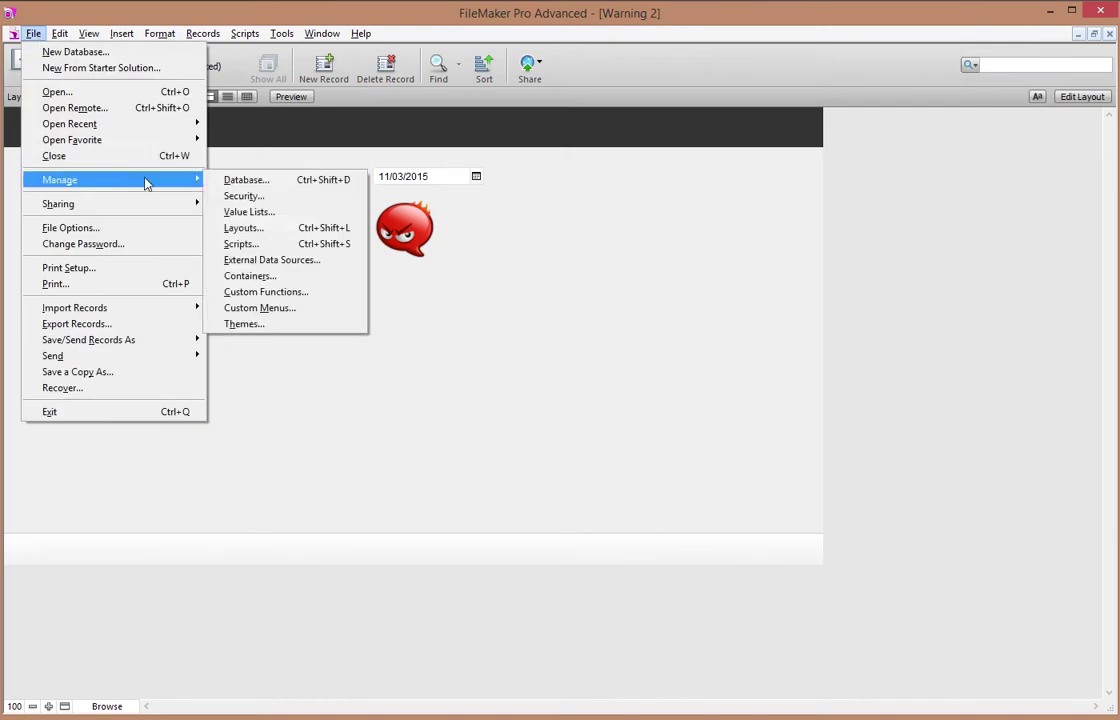
pyautogui.click(246, 180)
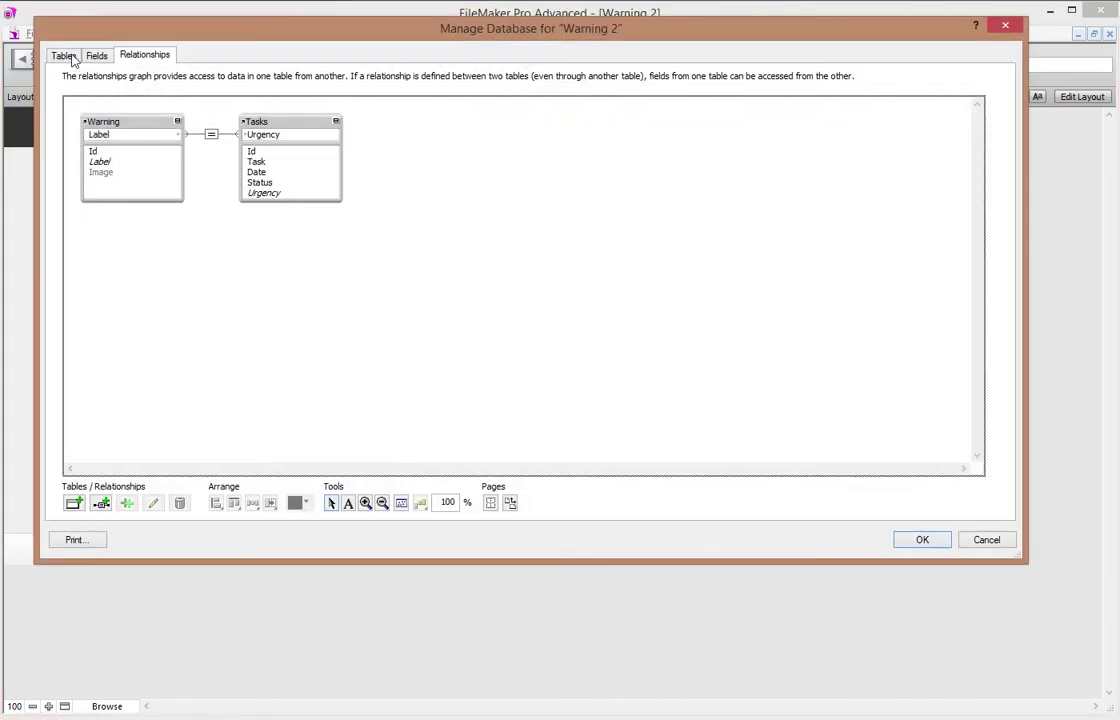
pyautogui.click(90, 56)
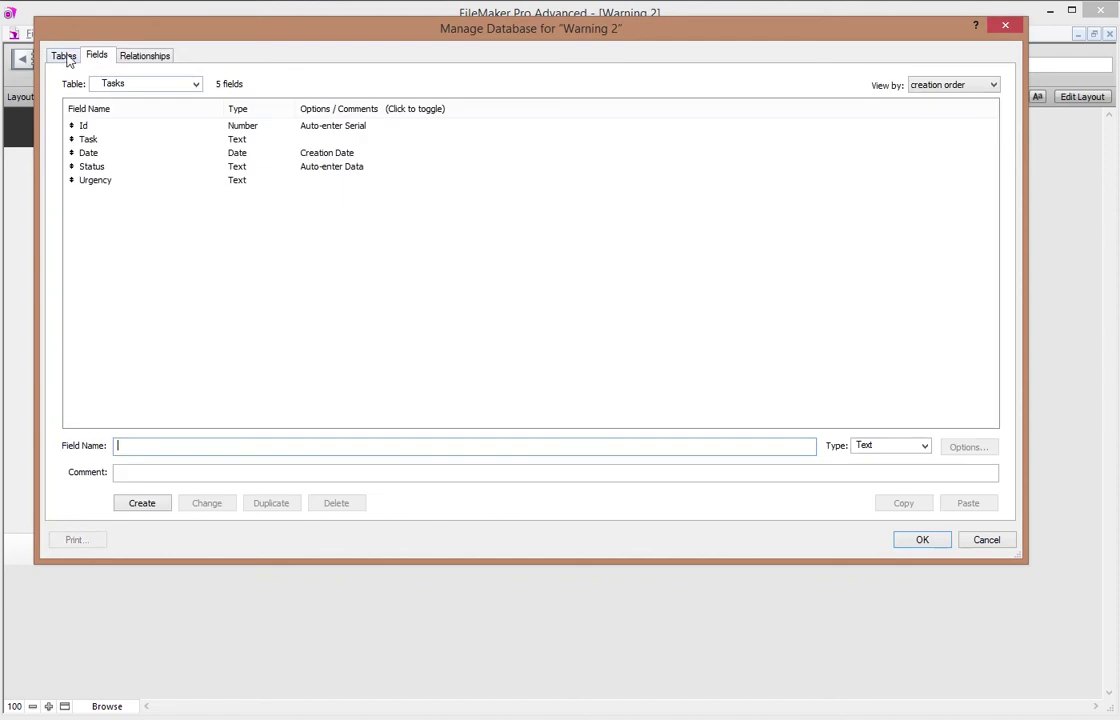
pyautogui.click(118, 84)
pyautogui.click(115, 108)
pyautogui.click(90, 139)
pyautogui.click(91, 152)
pyautogui.moveTo(170, 450); pyautogui.dragTo(2, 460)
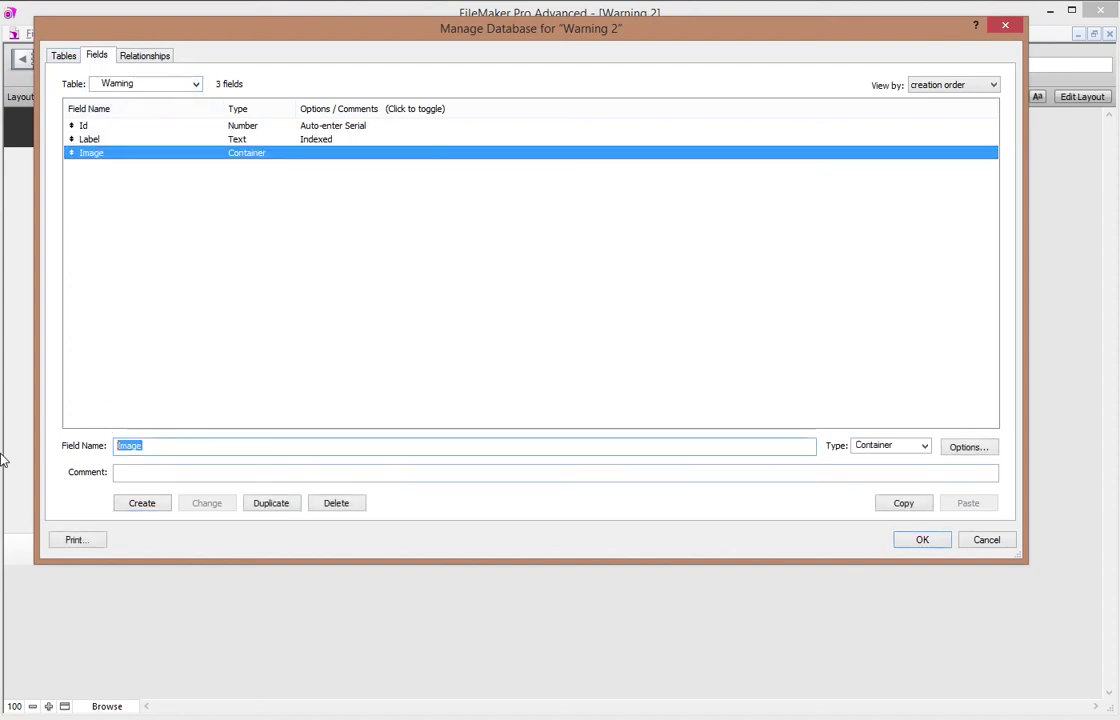
pyautogui.write('c_La')
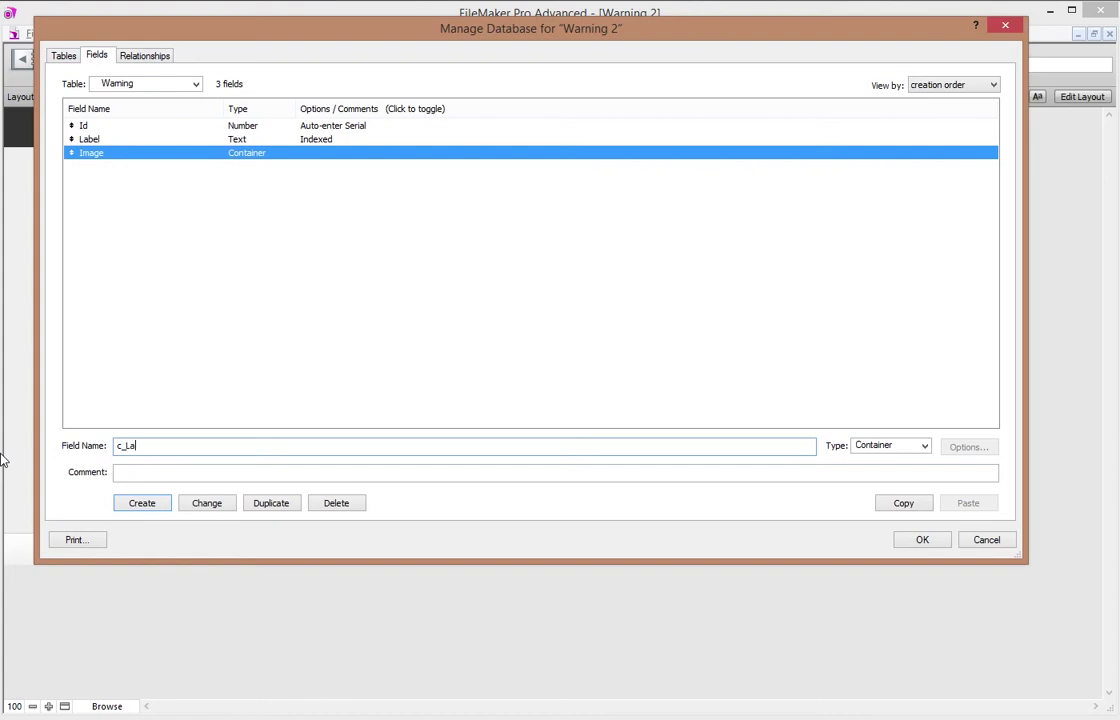
pyautogui.write('bell_Nr')
pyautogui.press('Tab')
pyautogui.press('Down')
pyautogui.press('Return')
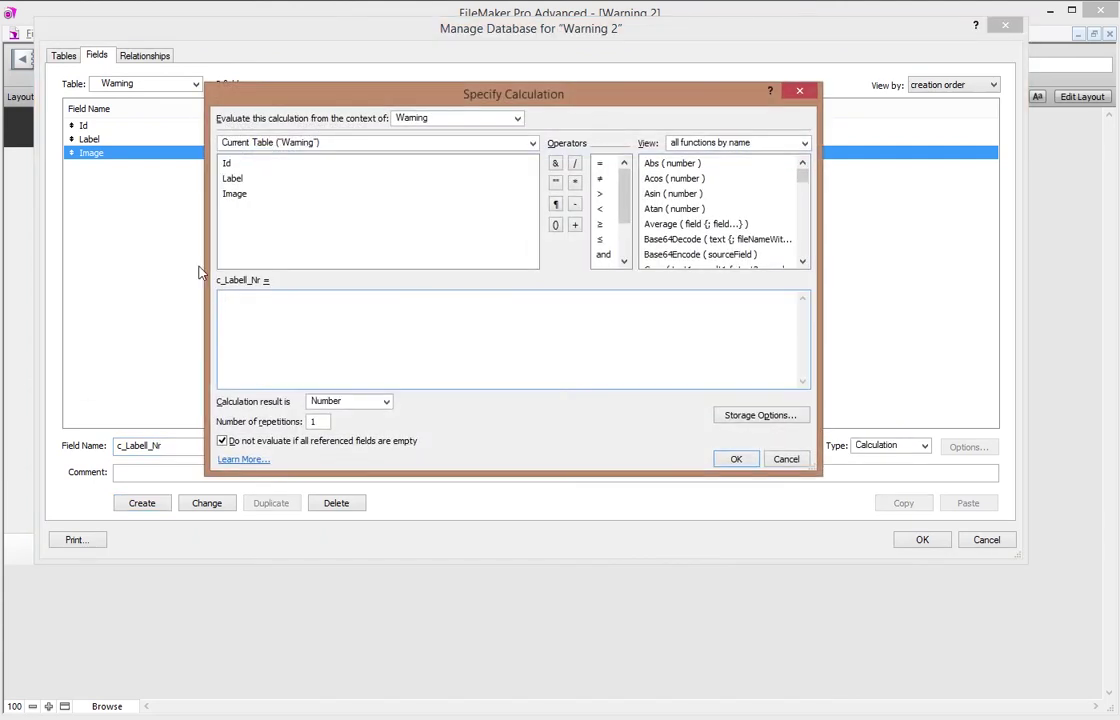
# Define the c_Labell_Nr calculation as Id & " " & Label with a Text result and save the database definition
pyautogui.doubleClick(228, 163)
pyautogui.click(555, 163)
pyautogui.write('& "" &')
pyautogui.doubleClick(234, 179)
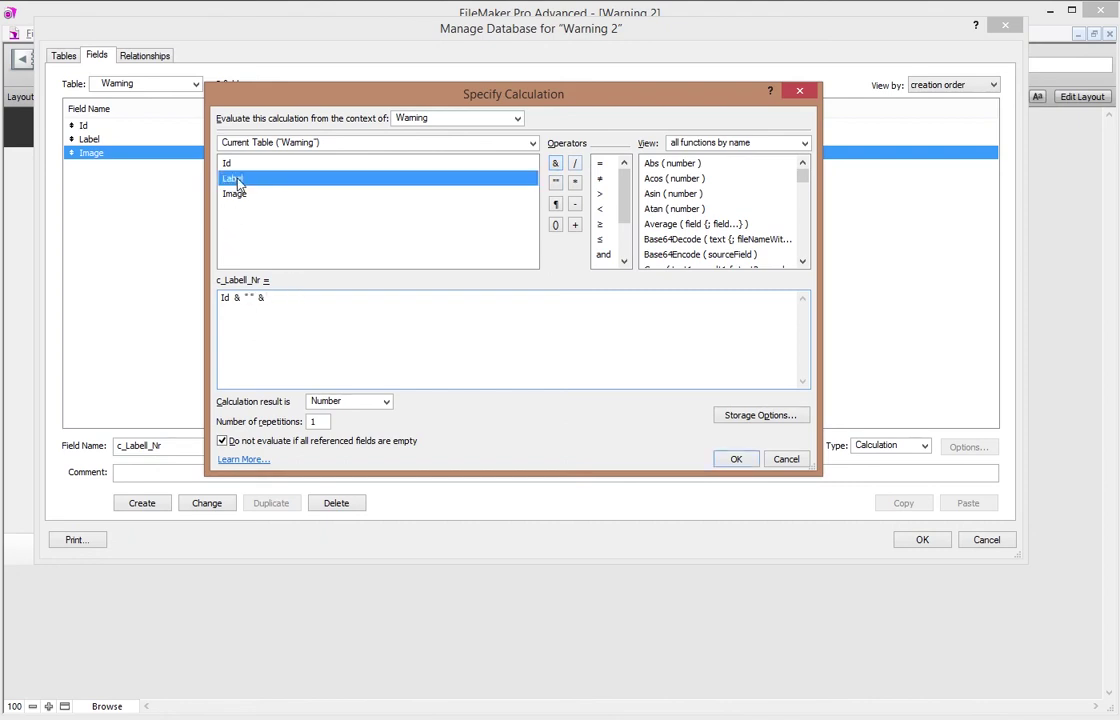
pyautogui.click(345, 402)
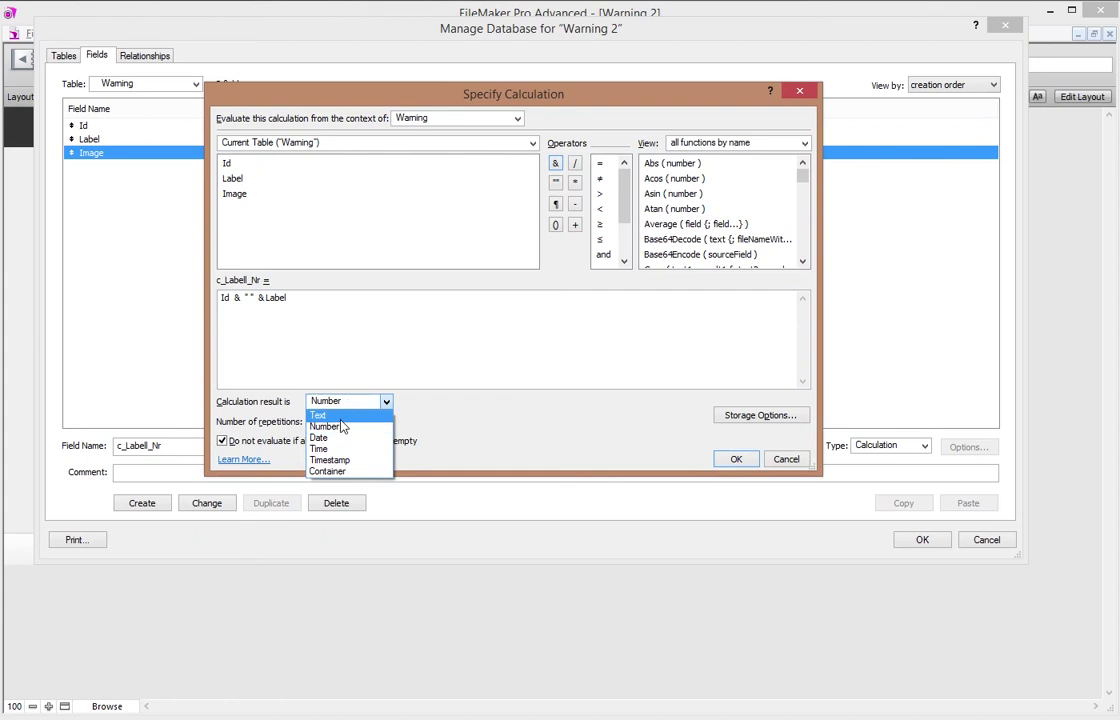
pyautogui.click(318, 414)
pyautogui.click(733, 459)
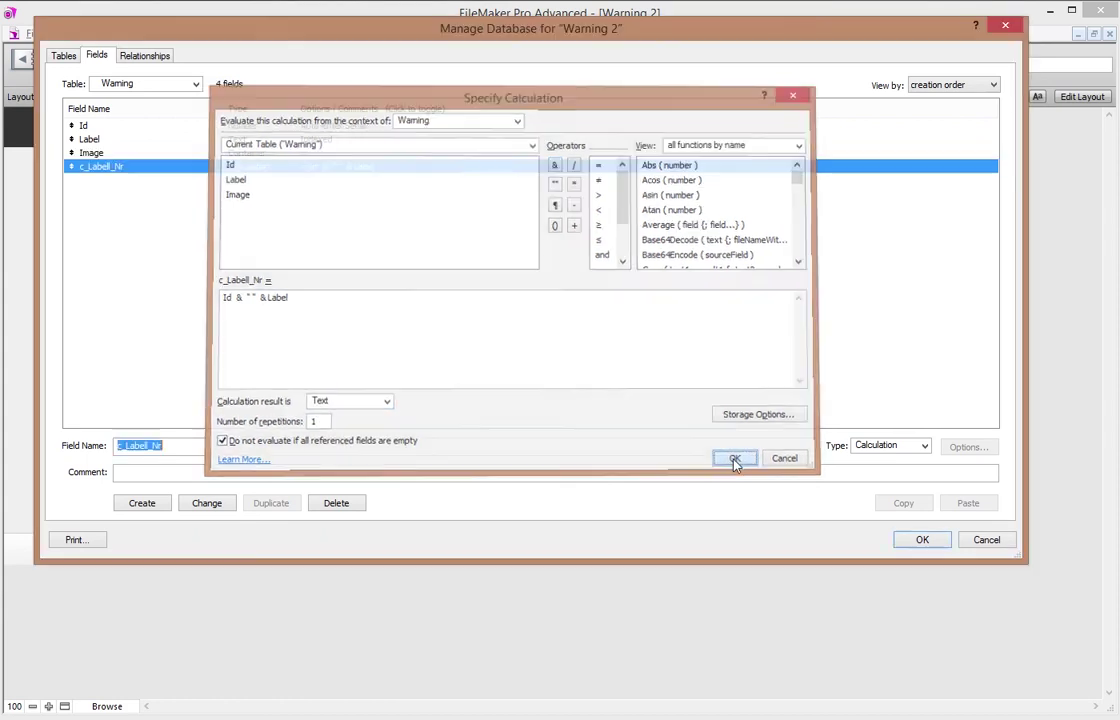
pyautogui.click(920, 540)
# Show the Warning layout as a table and add the c_Labell_Nr field as a column
pyautogui.click(89, 97)
pyautogui.click(90, 114)
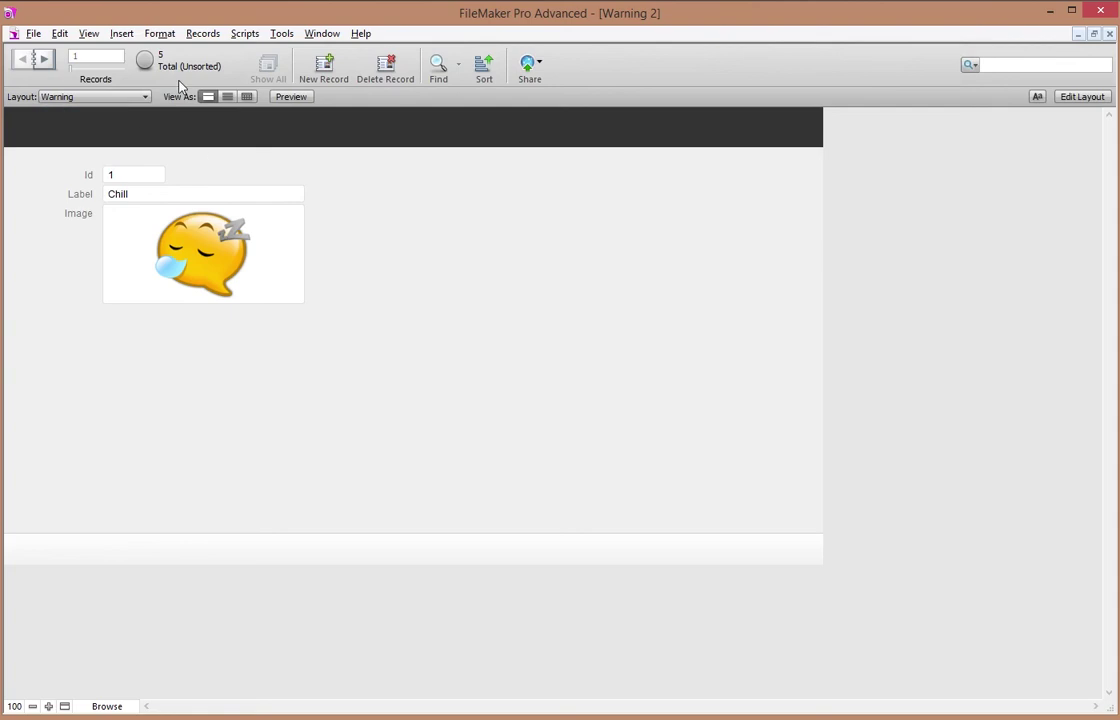
pyautogui.click(246, 96)
pyautogui.click(1079, 98)
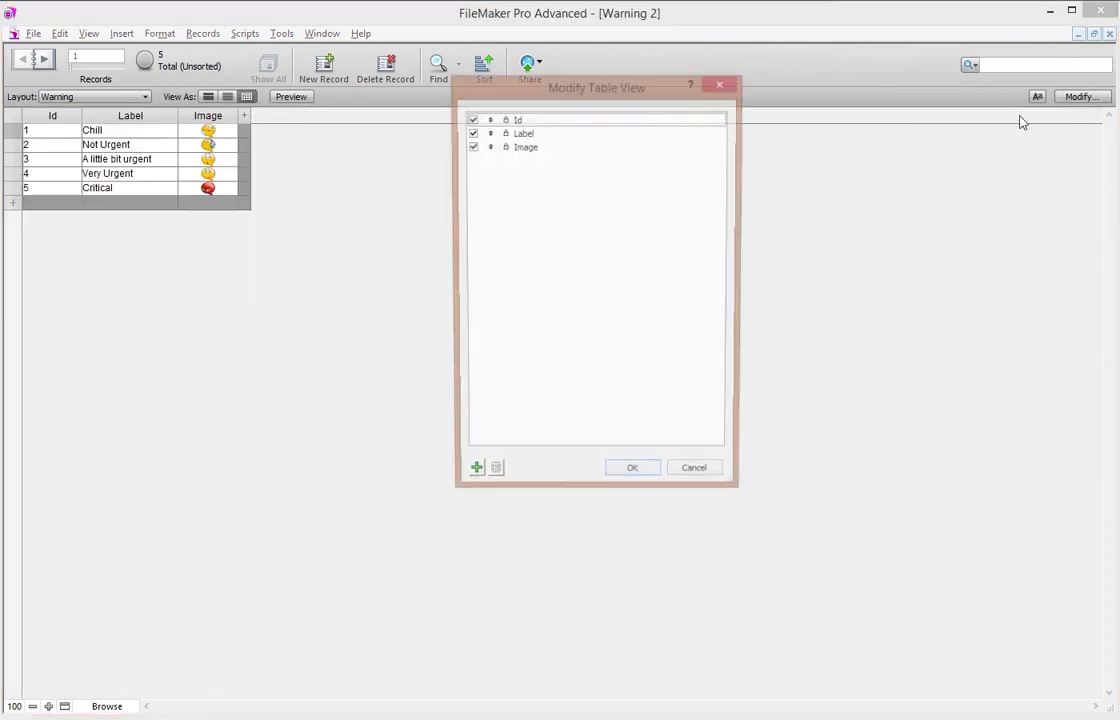
pyautogui.click(471, 478)
pyautogui.doubleClick(722, 334)
pyautogui.click(634, 480)
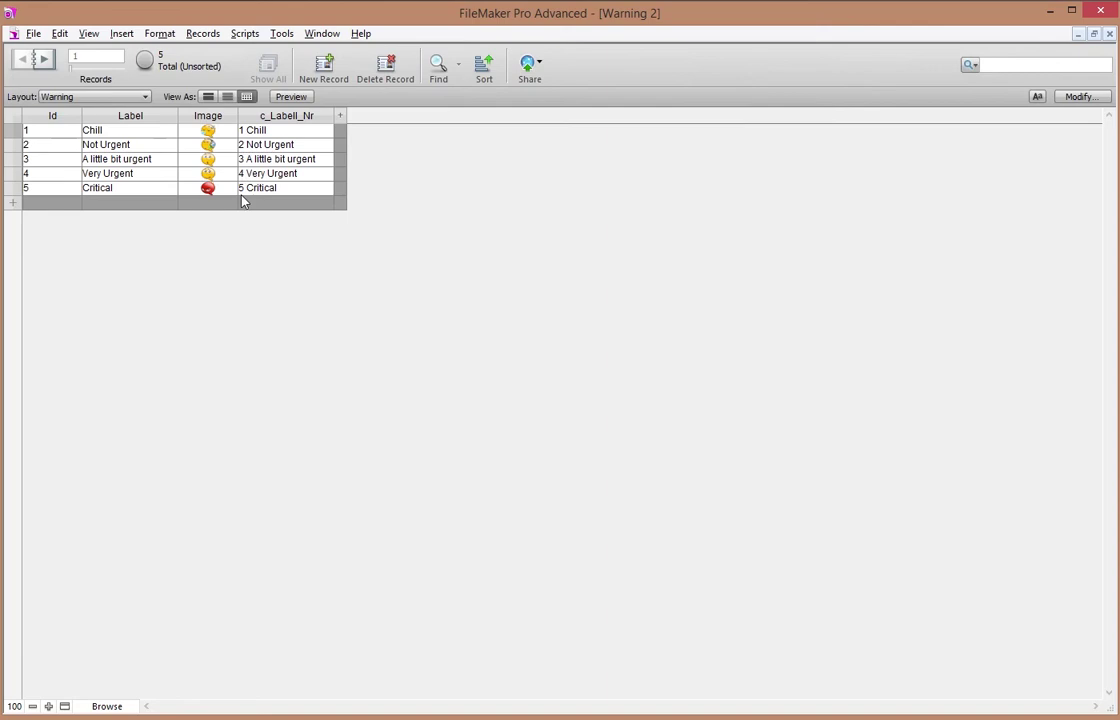
# Change the Urgency value list used by the Tasks layout's Urgency field to take its values from Warning's c_Labell_Nr field
pyautogui.click(97, 96)
pyautogui.click(95, 130)
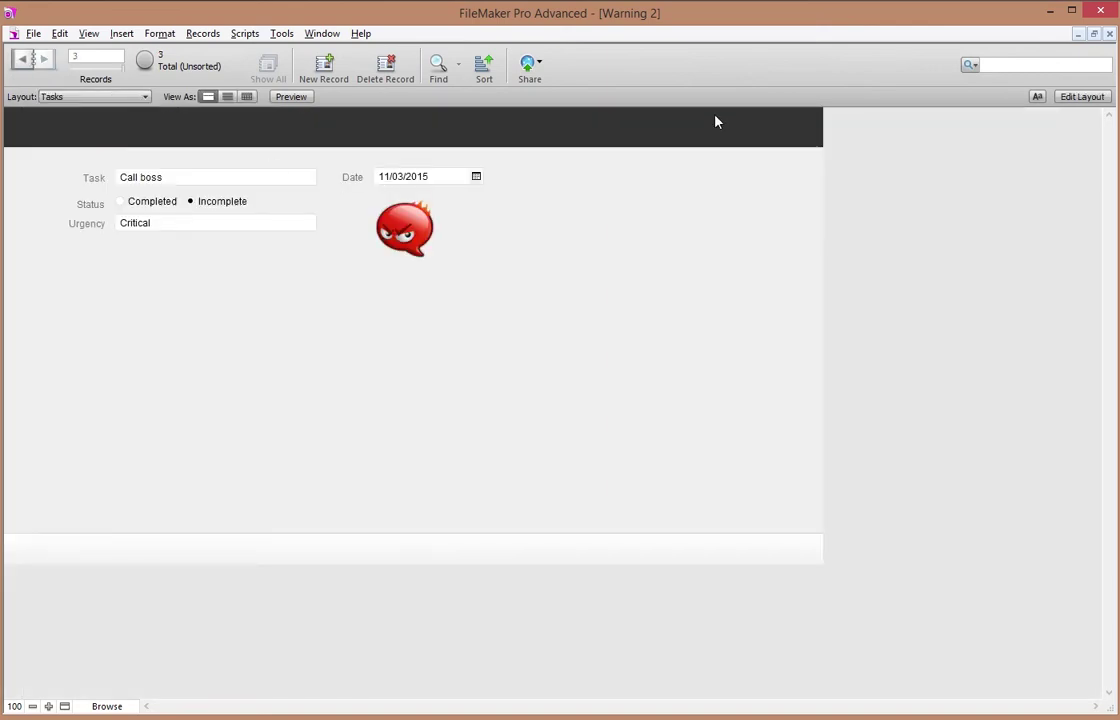
pyautogui.click(1080, 96)
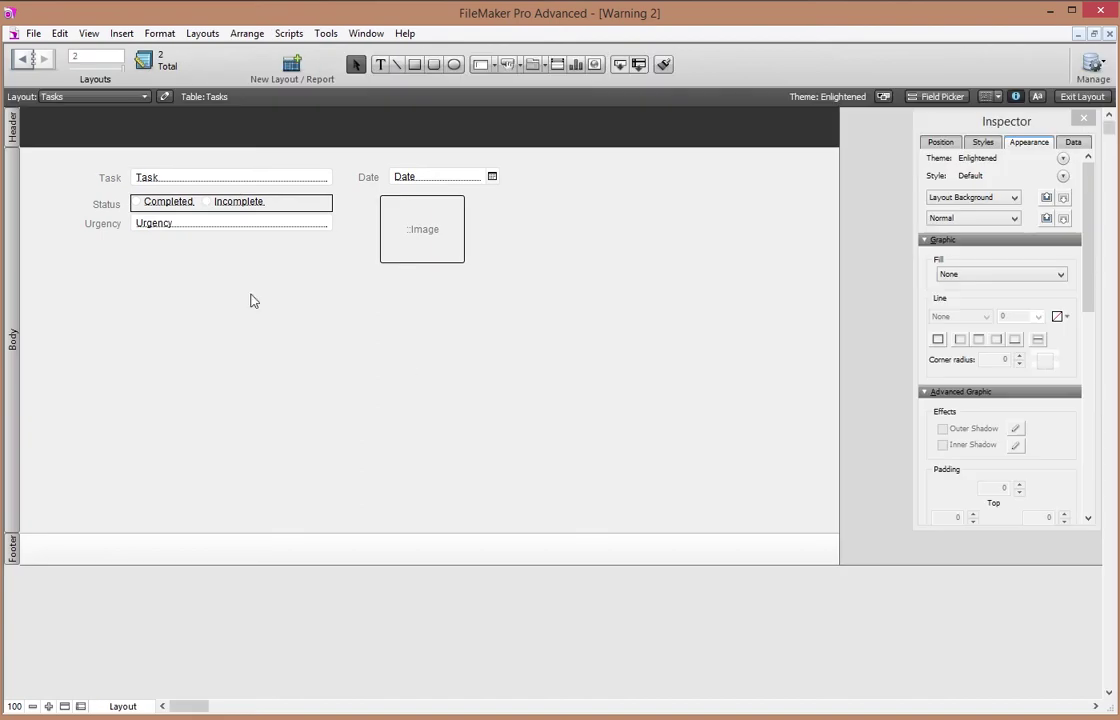
pyautogui.click(221, 226)
pyautogui.click(1071, 142)
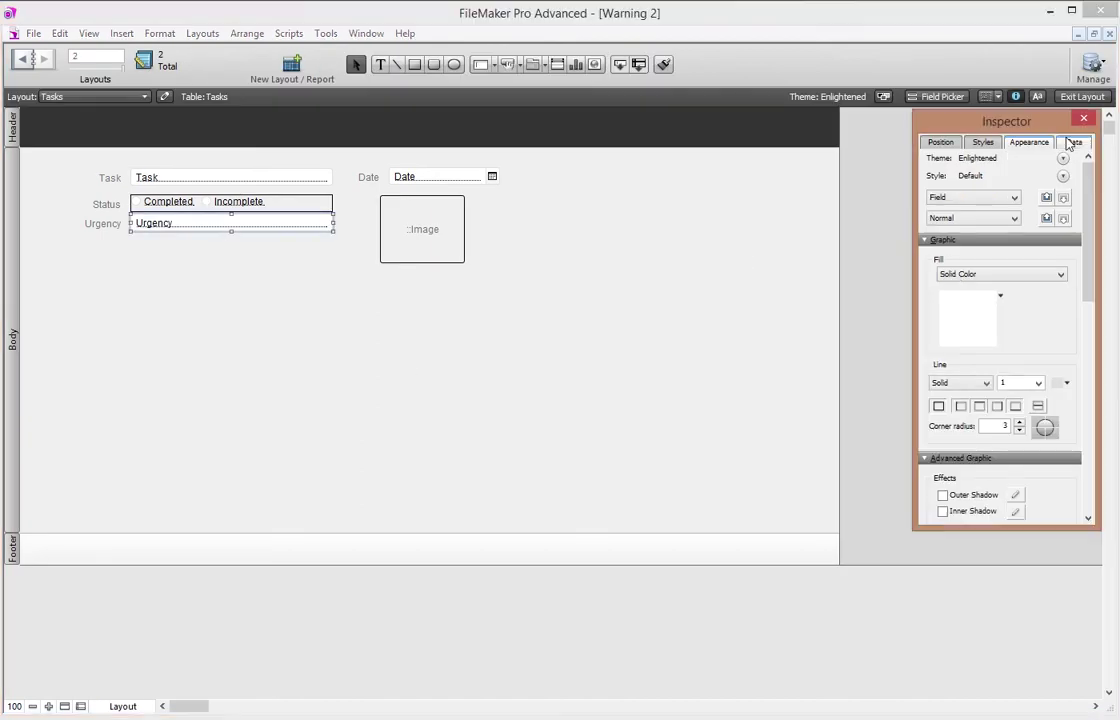
pyautogui.click(1062, 249)
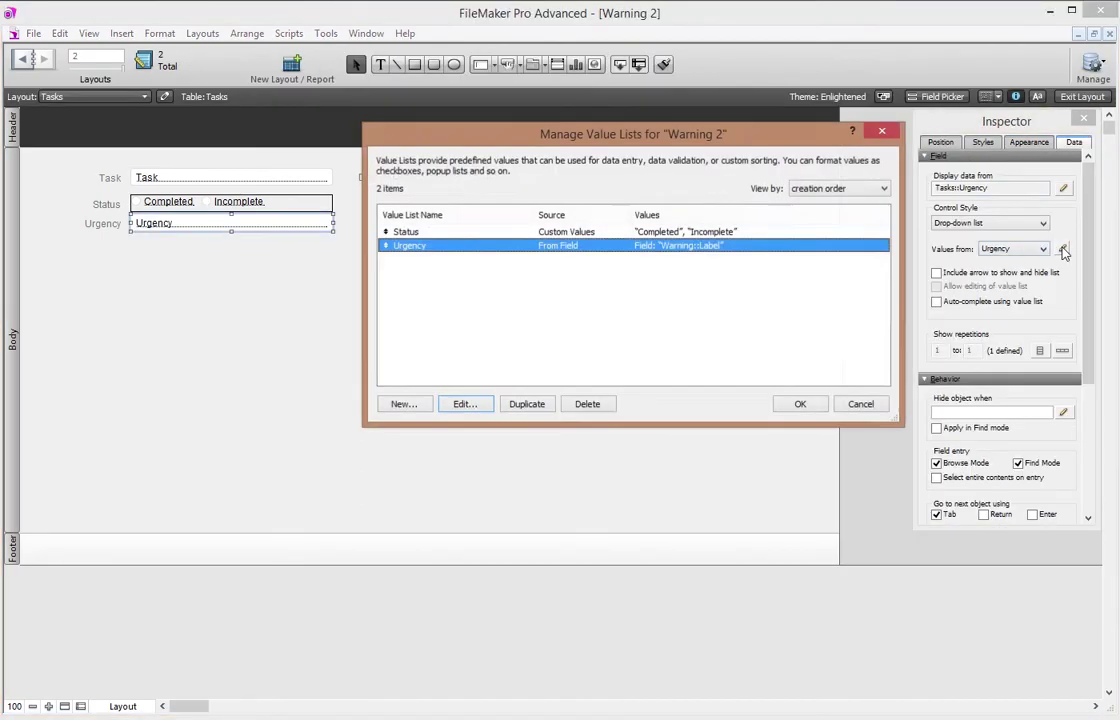
pyautogui.doubleClick(431, 249)
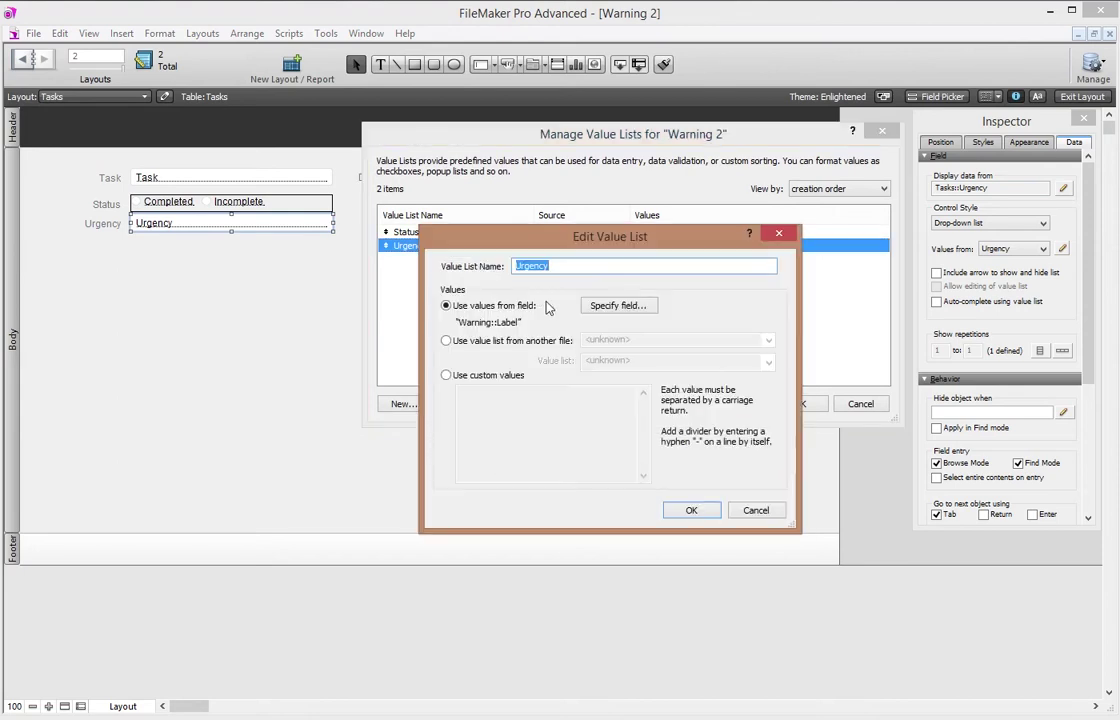
pyautogui.click(630, 309)
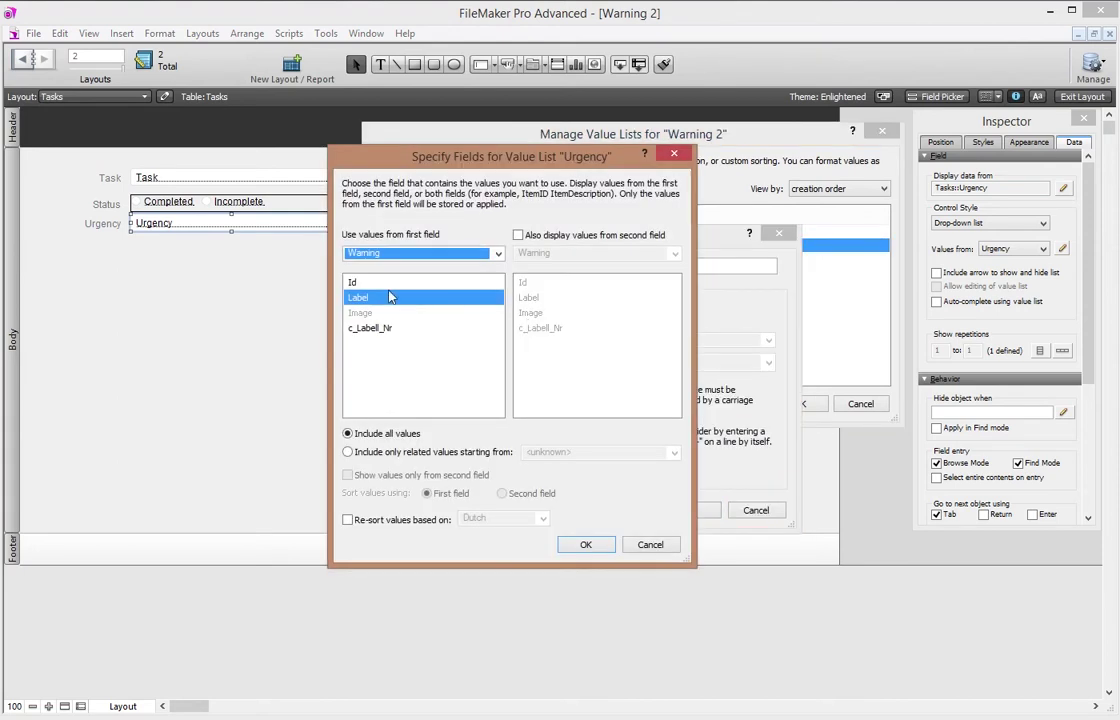
pyautogui.click(372, 328)
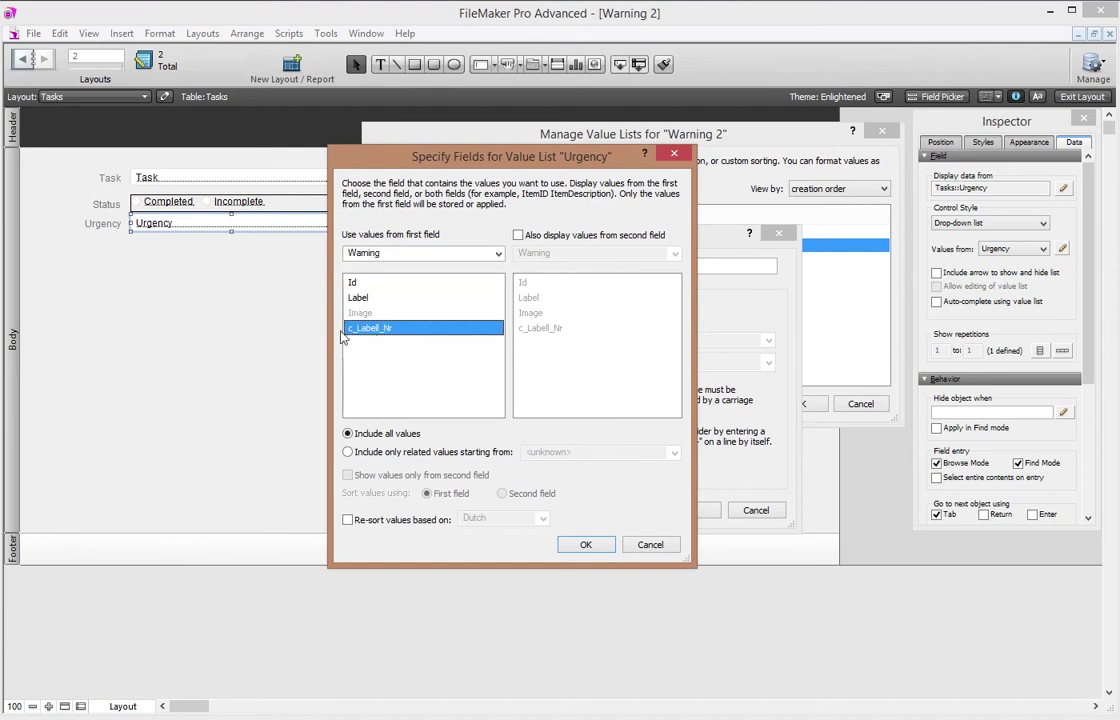
pyautogui.click(586, 544)
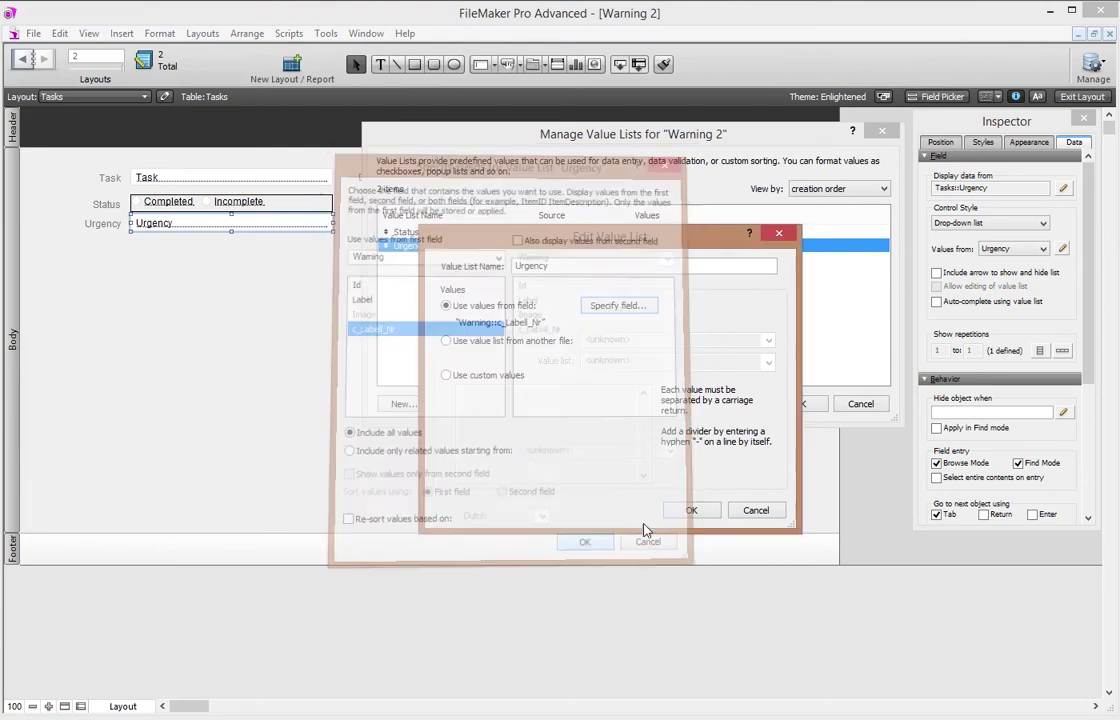
pyautogui.click(679, 512)
pyautogui.click(795, 405)
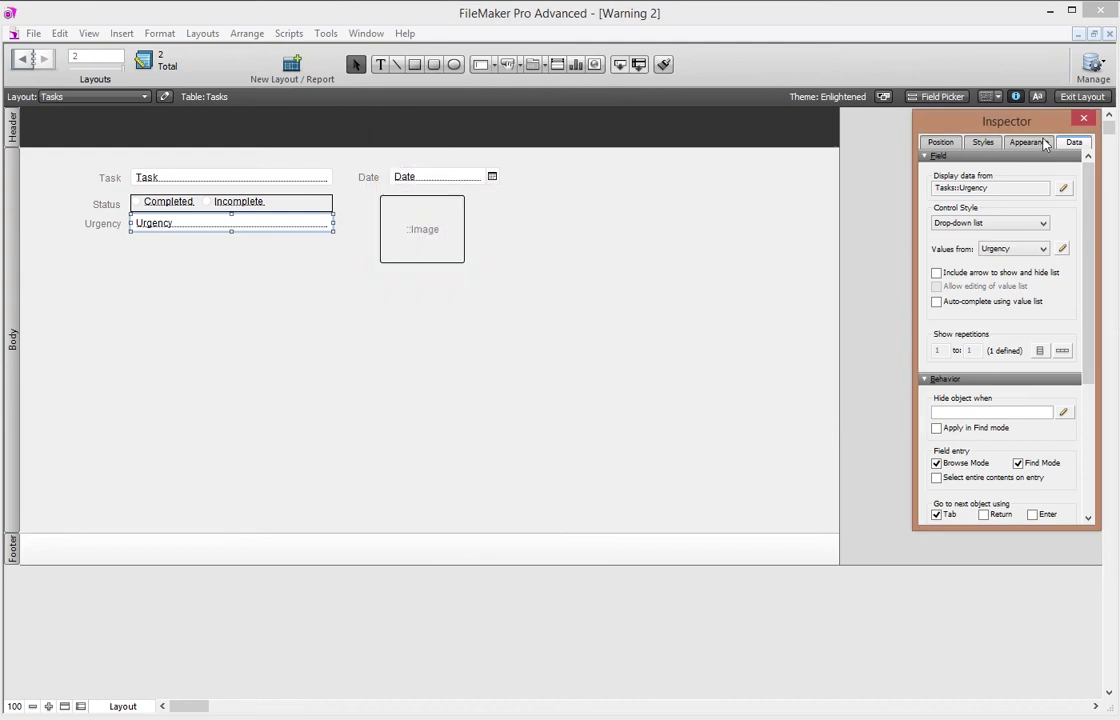
# Return to the Tasks records and set the Call boss task's Urgency to 4 Very Urgent
pyautogui.click(1083, 97)
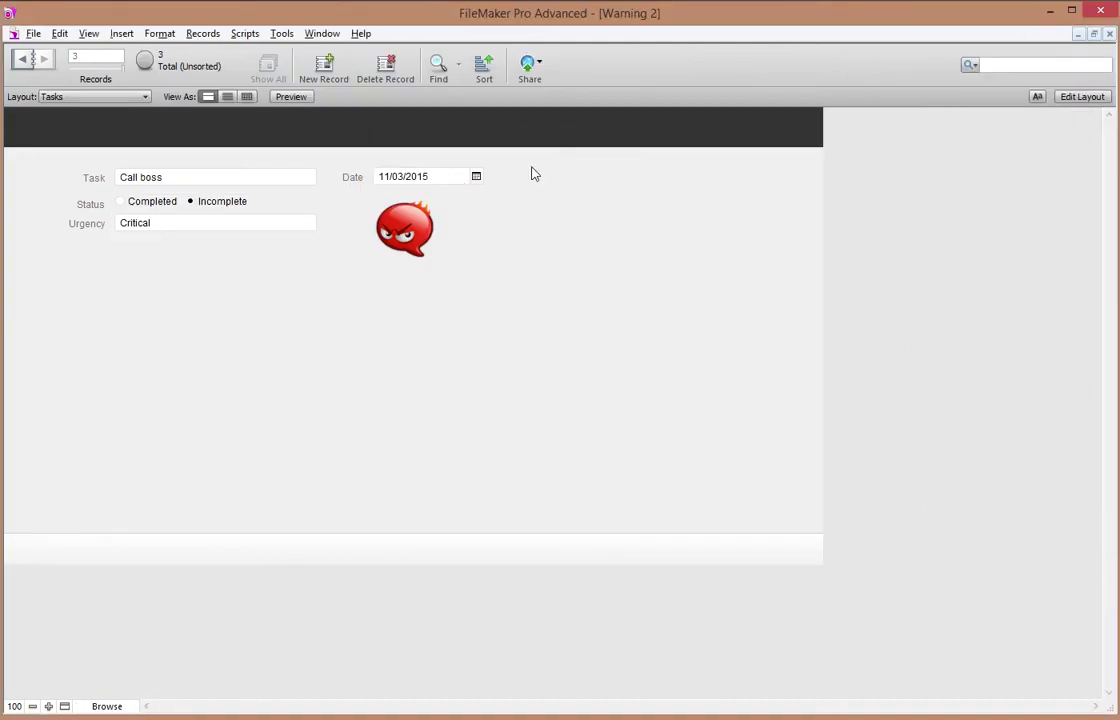
pyautogui.click(181, 224)
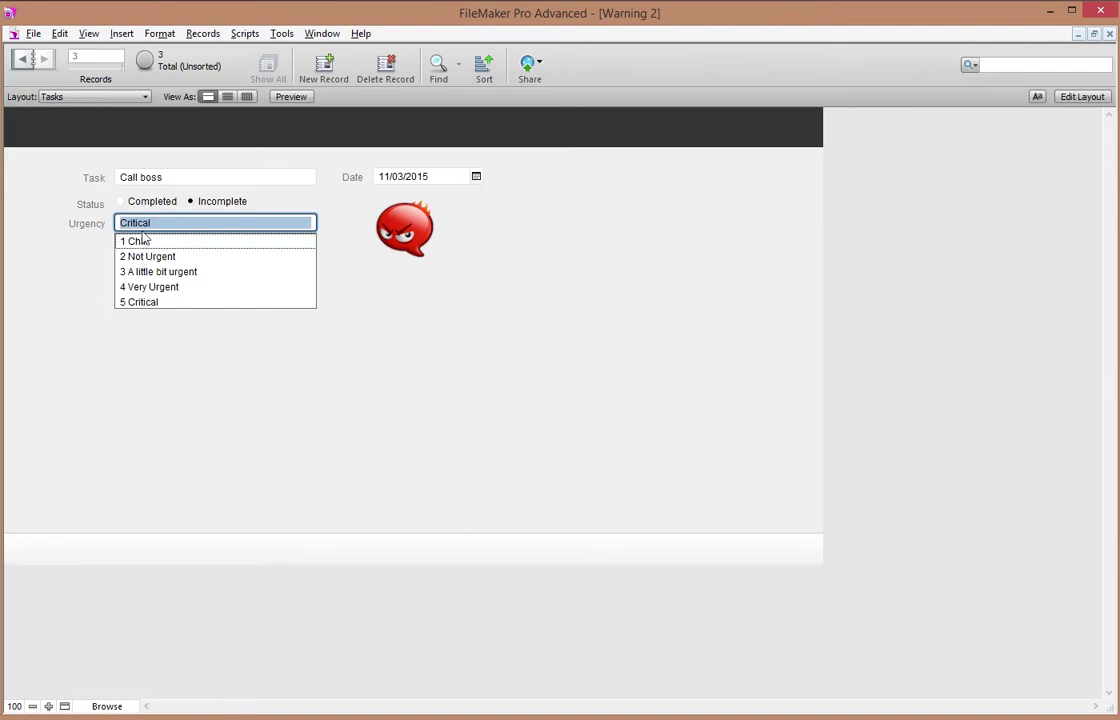
pyautogui.click(140, 287)
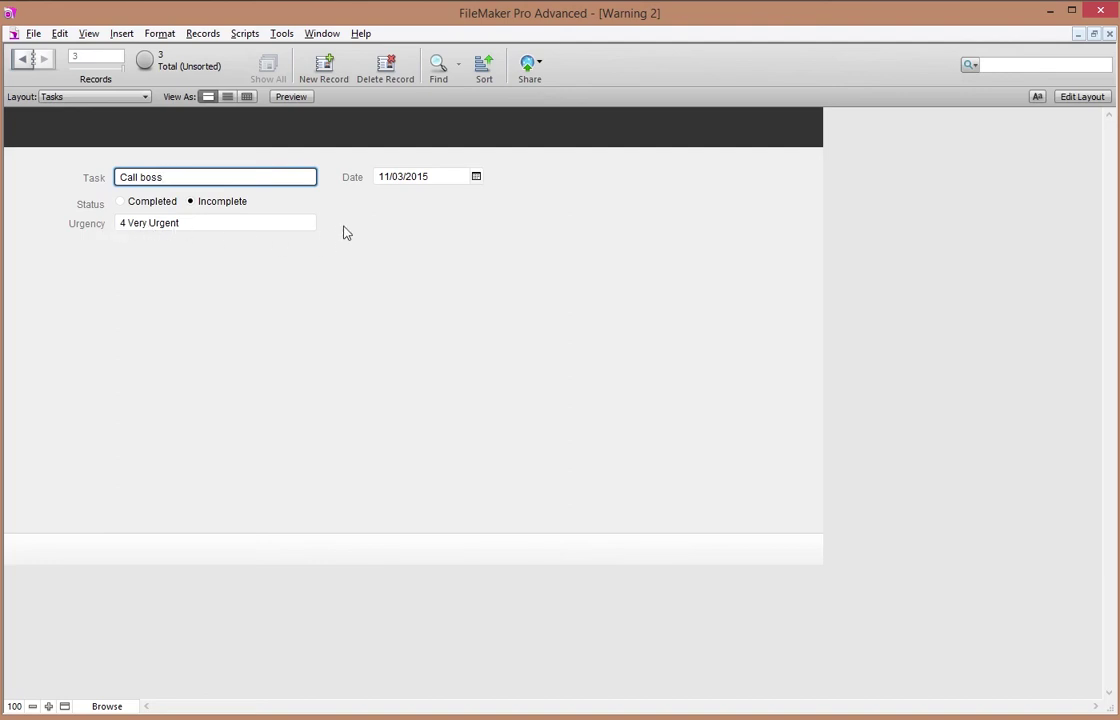
# Change the relationship between Warning and Tasks to match c_Labell_Nr to Urgency, and save the database definition
pyautogui.click(33, 33)
pyautogui.moveTo(70, 178)
pyautogui.click(225, 180)
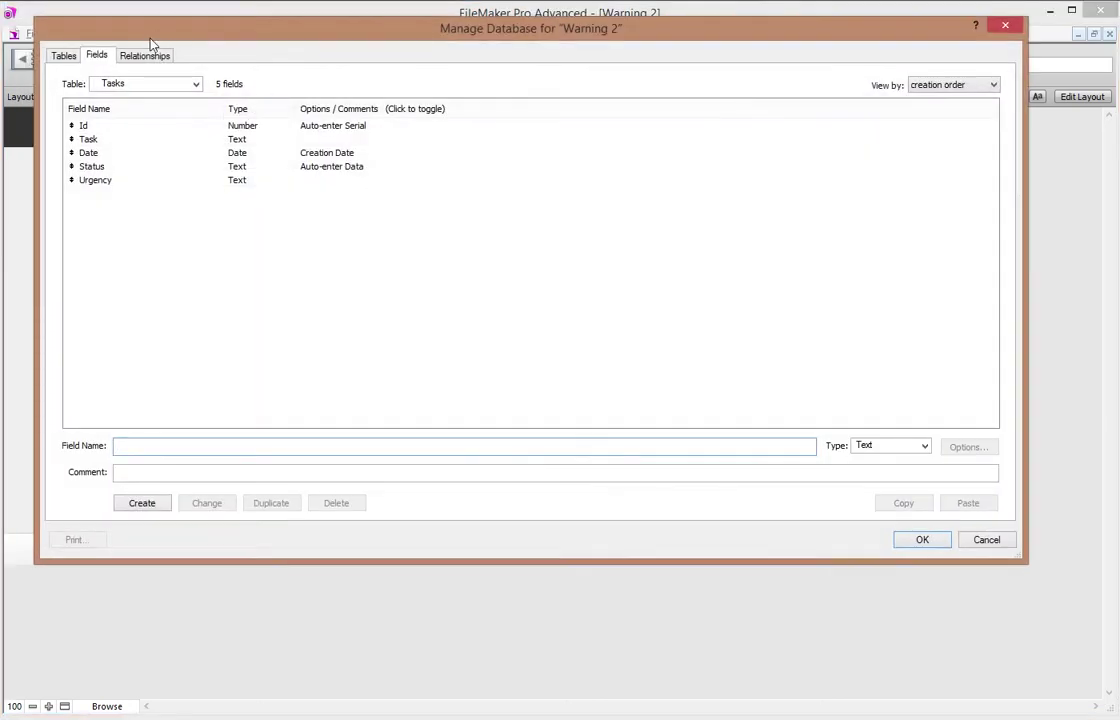
pyautogui.click(146, 55)
pyautogui.doubleClick(211, 135)
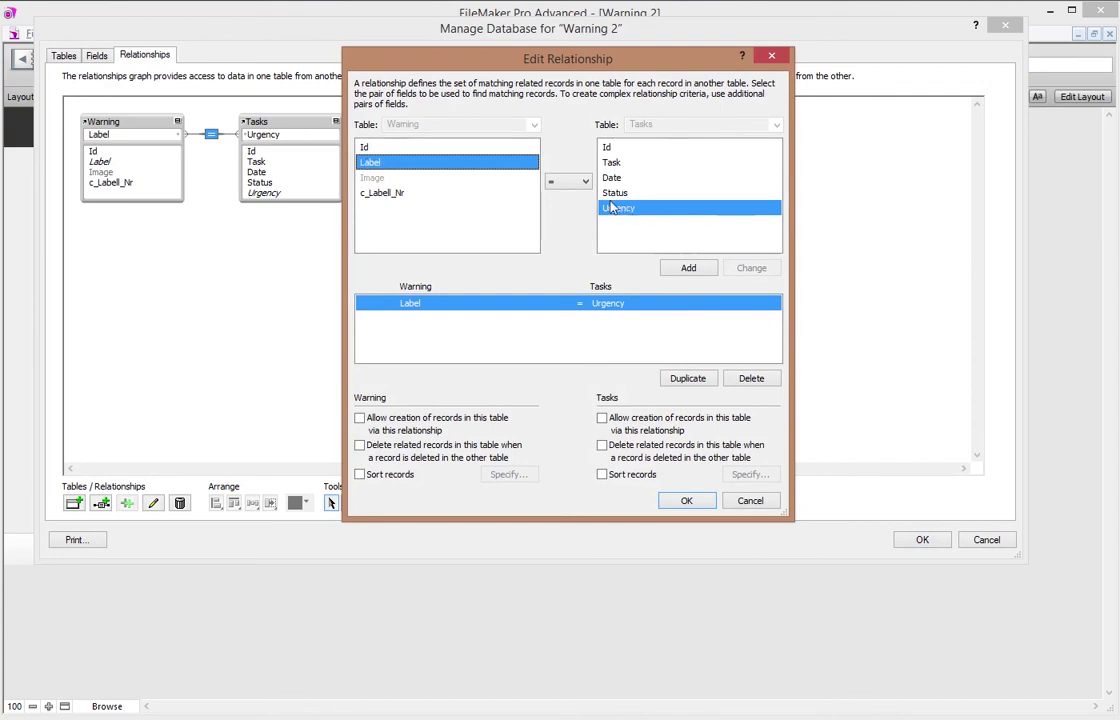
pyautogui.click(370, 193)
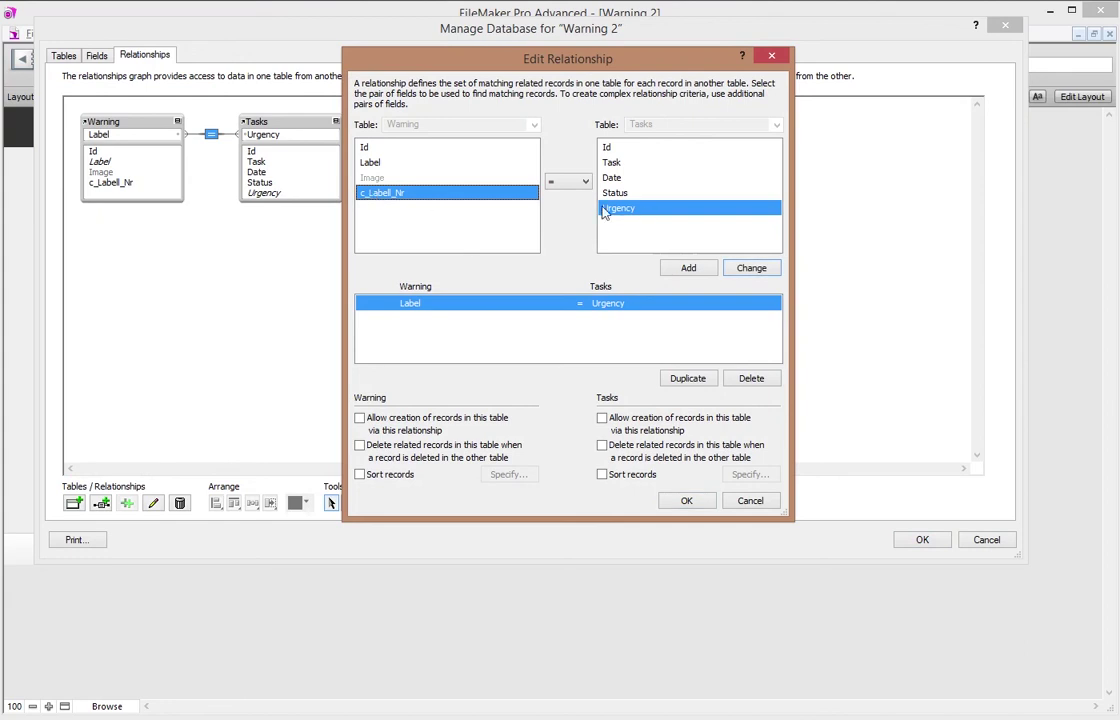
pyautogui.click(751, 270)
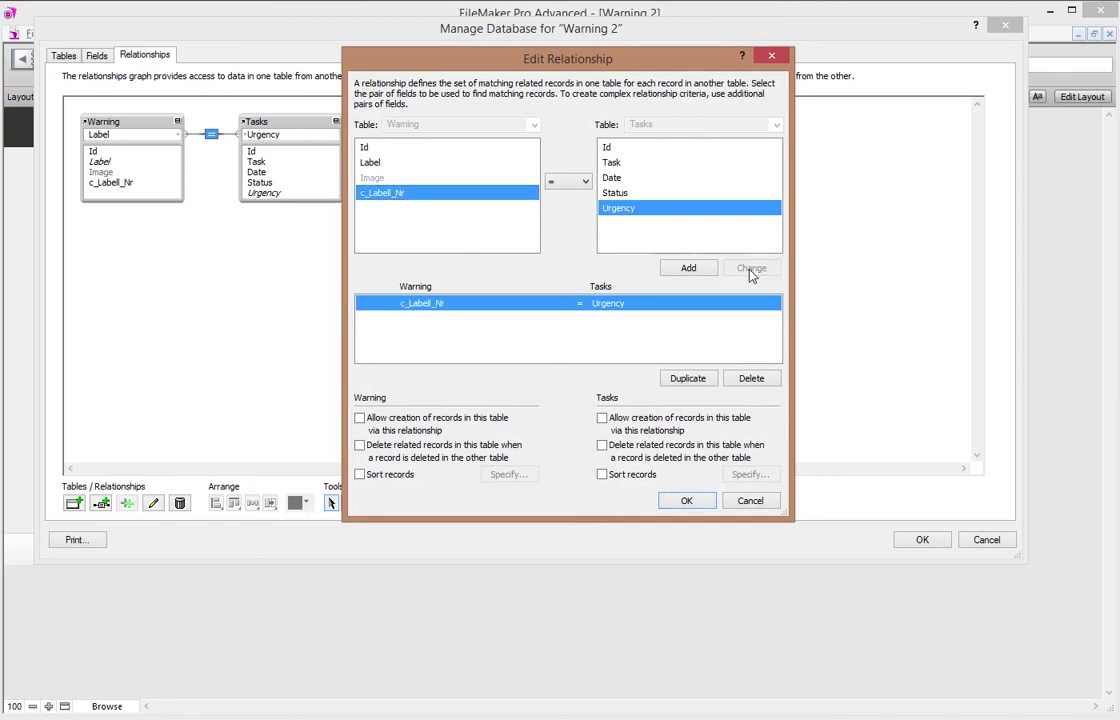
pyautogui.click(700, 501)
pyautogui.click(922, 540)
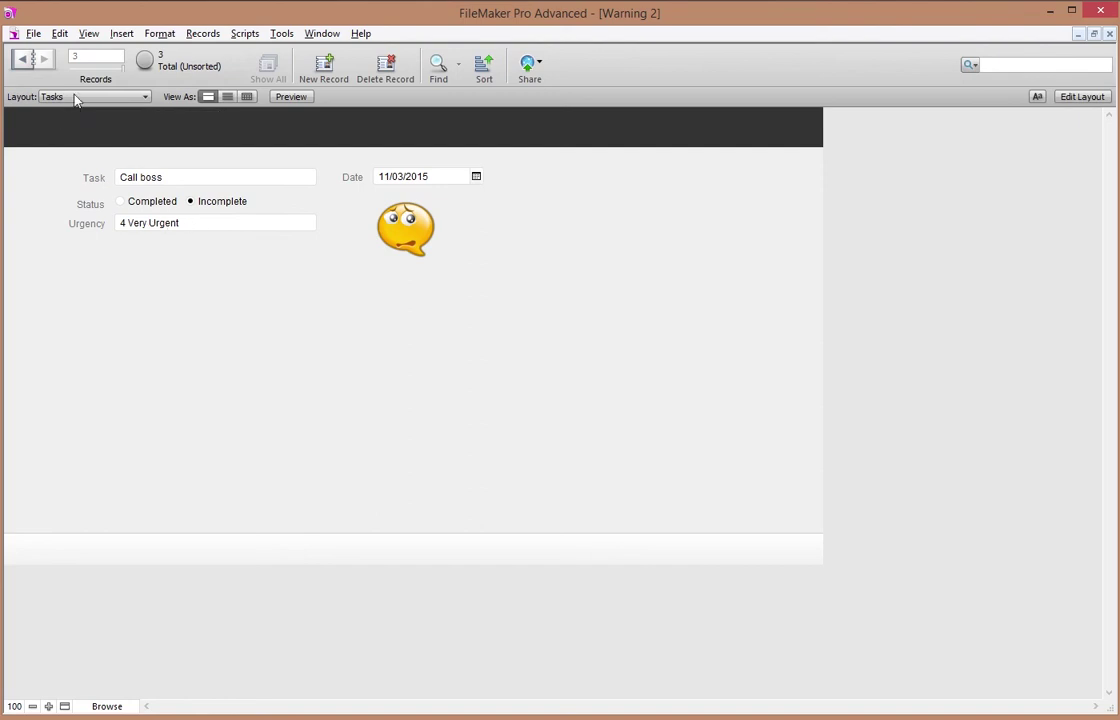
# Set the Call boss task's Urgency to 1 Chill
pyautogui.click(195, 230)
pyautogui.click(140, 242)
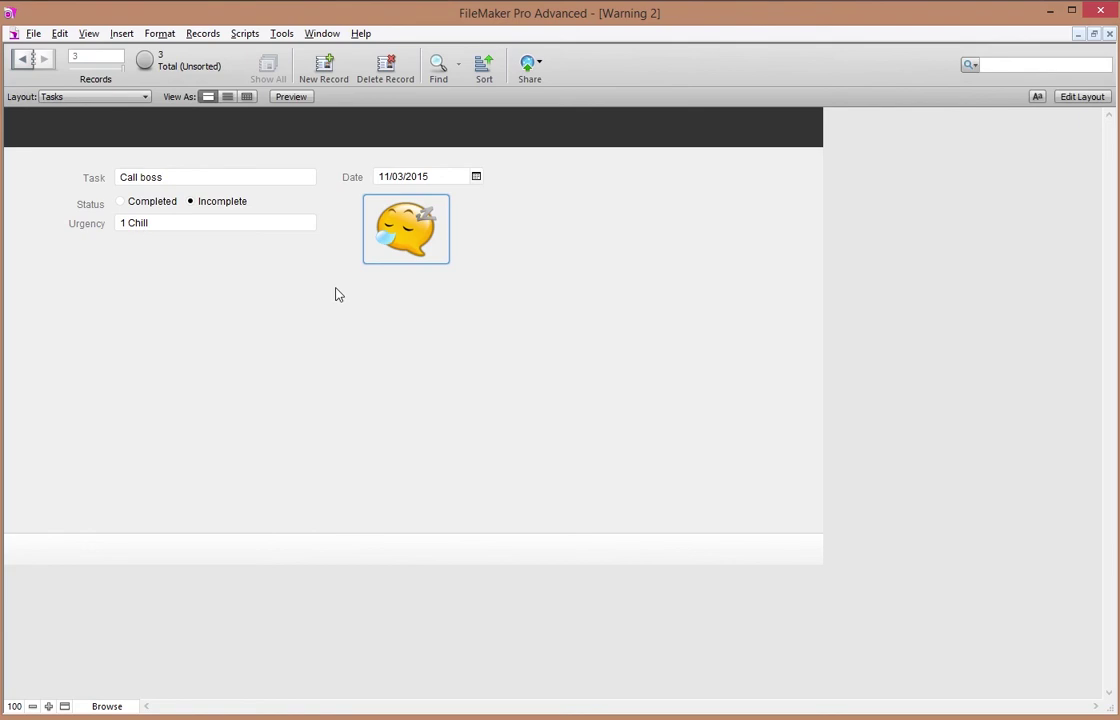
# Show the Warning layout as a form and change the first record's Label to Chilled out to the max
pyautogui.click(63, 98)
pyautogui.click(62, 111)
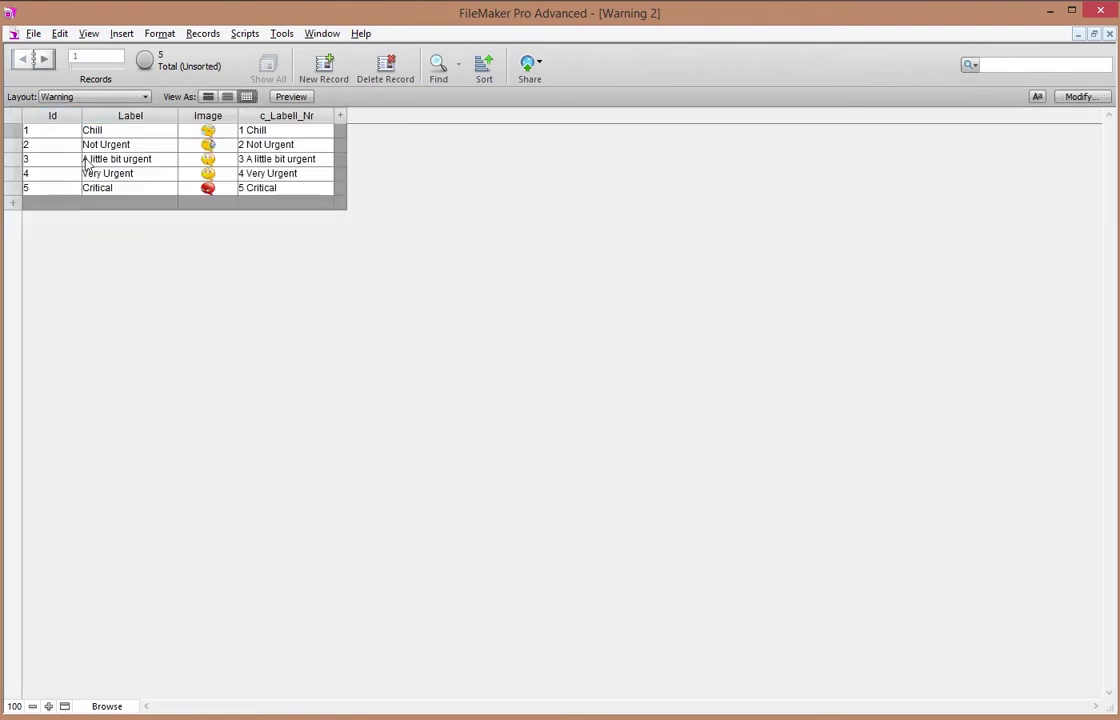
pyautogui.click(208, 96)
pyautogui.click(137, 196)
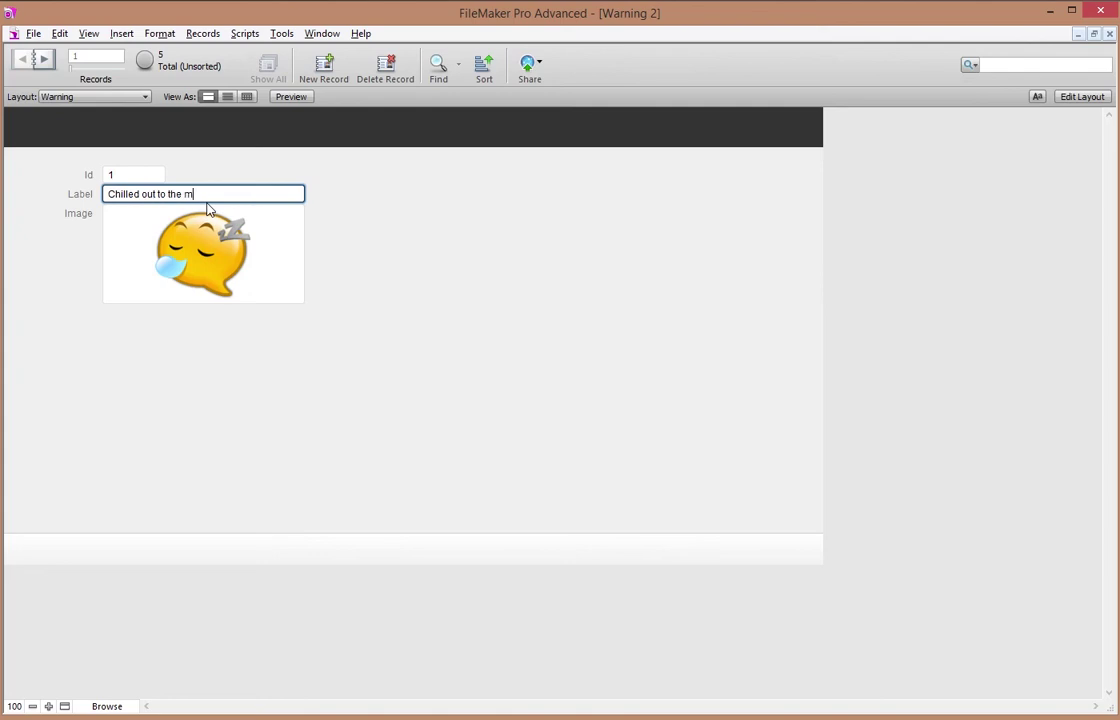
pyautogui.write('ed out to the max')
pyautogui.click(200, 170)
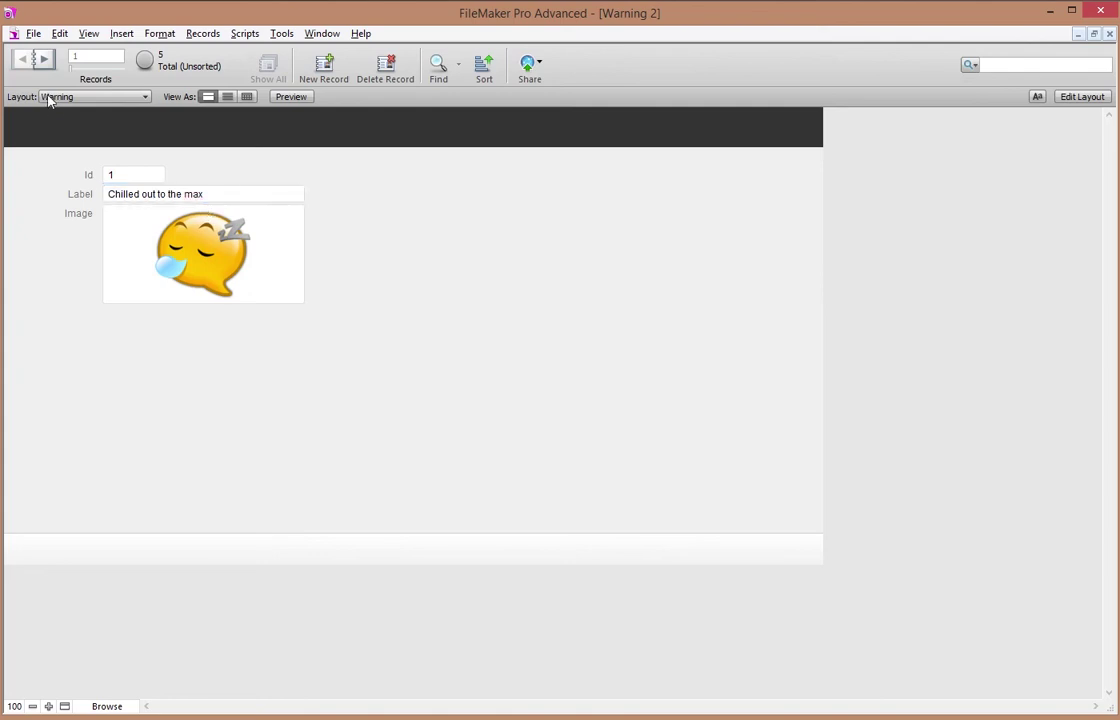
# Return to the Tasks records and switch the Call boss task's Urgency to 2 Not Urgent and on to 1 Chilled out to the max
pyautogui.click(50, 97)
pyautogui.click(62, 128)
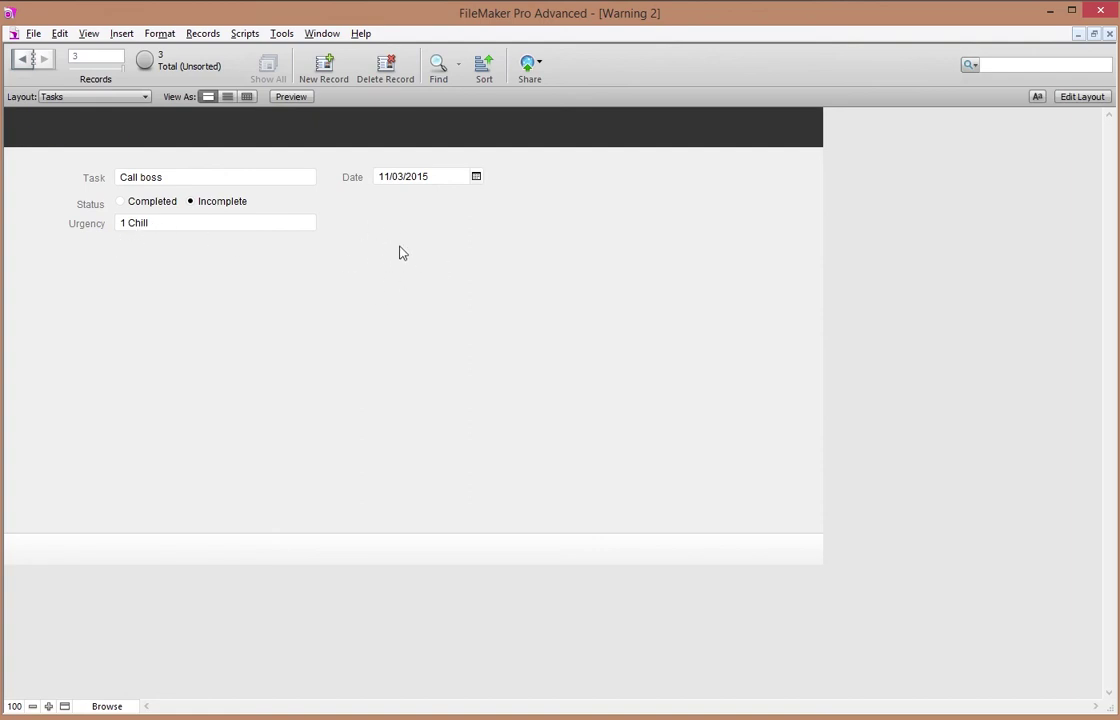
pyautogui.click(157, 230)
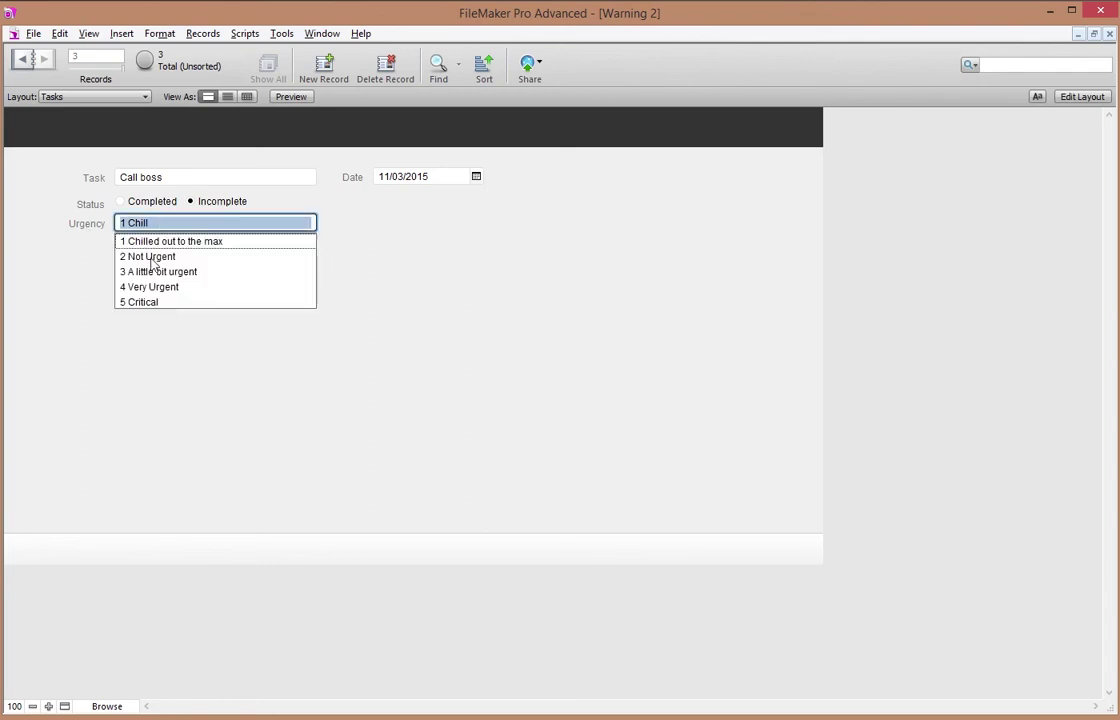
pyautogui.click(157, 257)
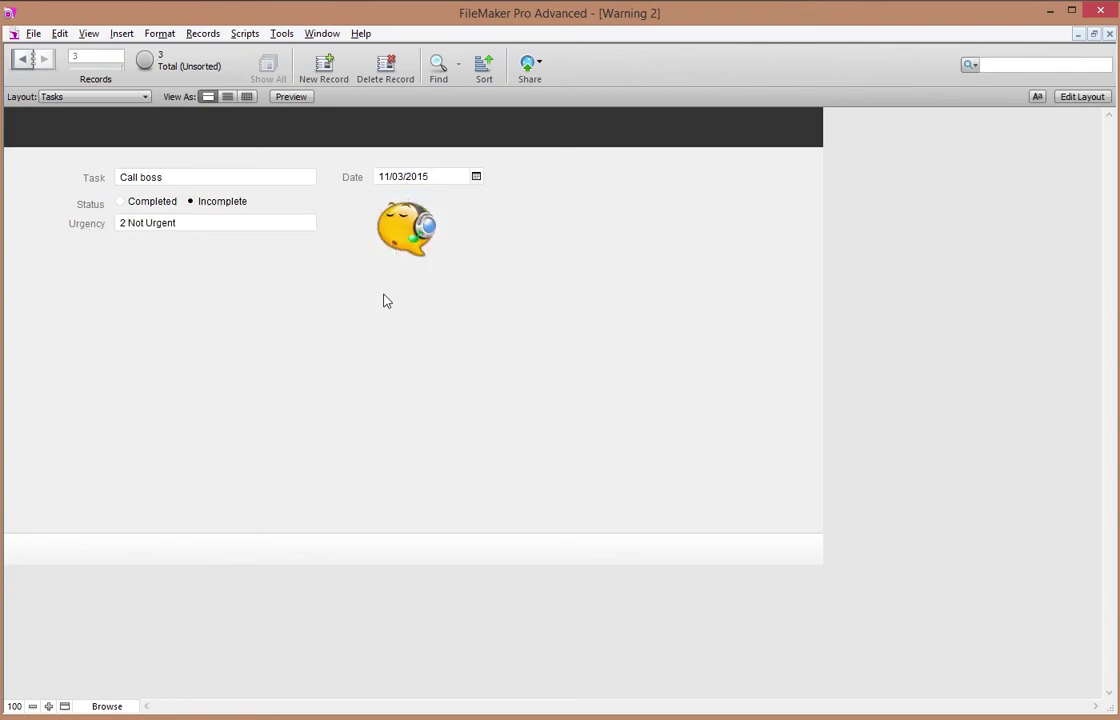
pyautogui.click(189, 224)
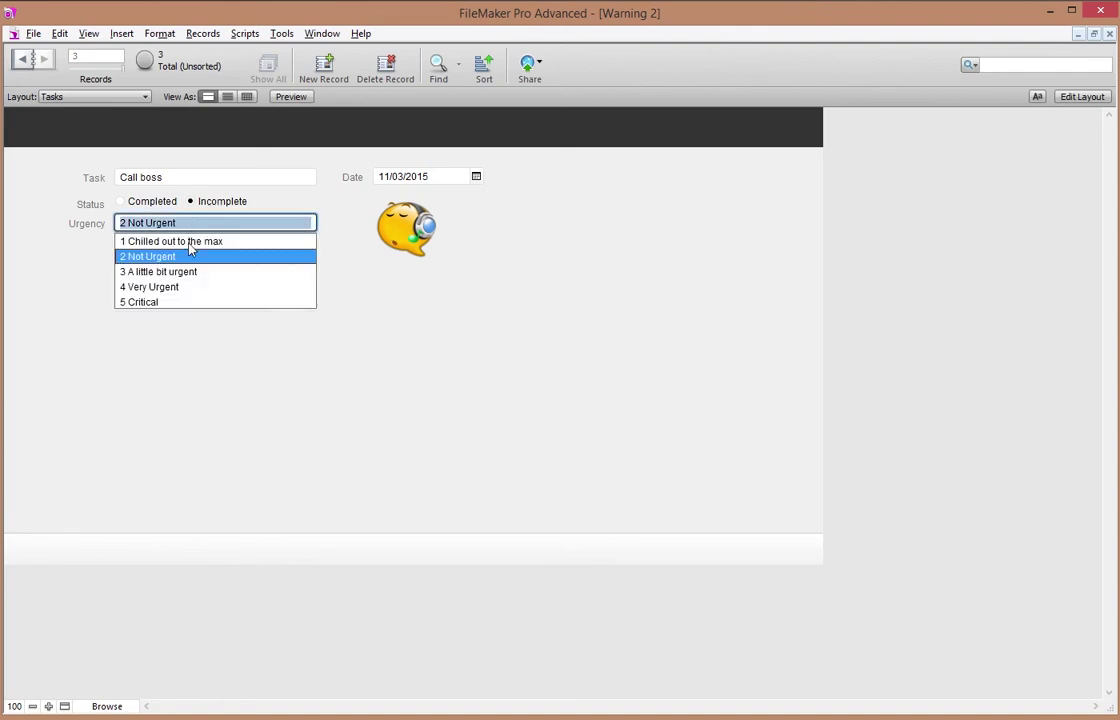
pyautogui.click(192, 242)
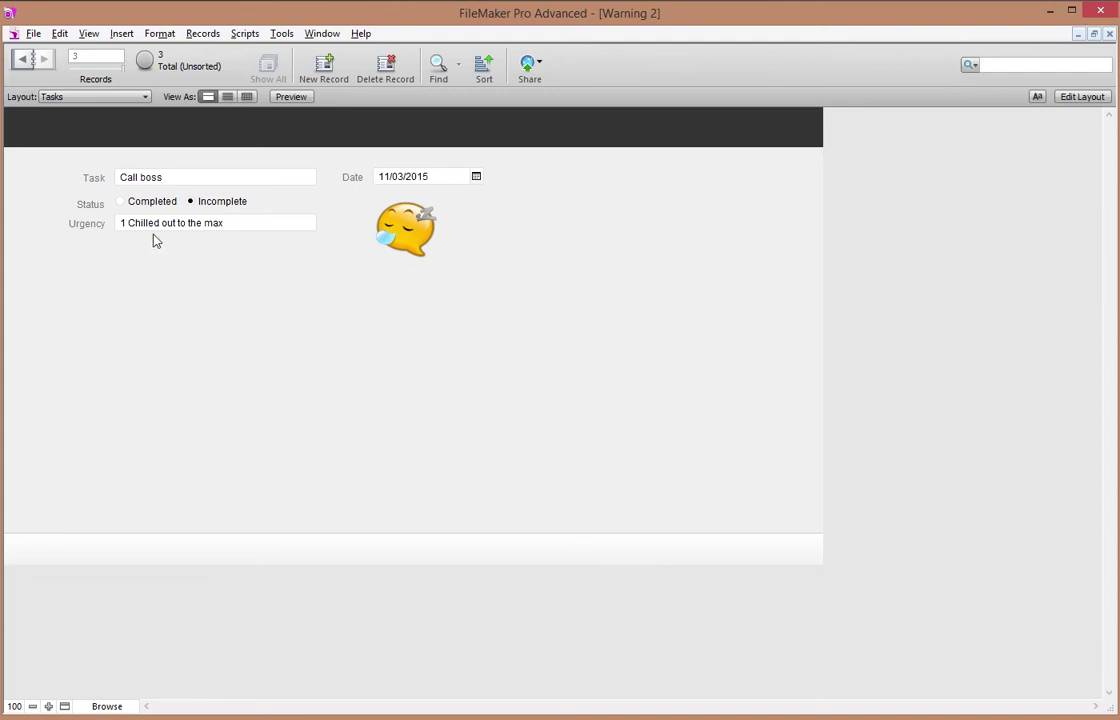
# Lengthen the Tasks box in the relationships graph, add a WarningIdFk field of type Number to the Tasks table, and save
pyautogui.hotkey('ctrl', 'shift', 'd')
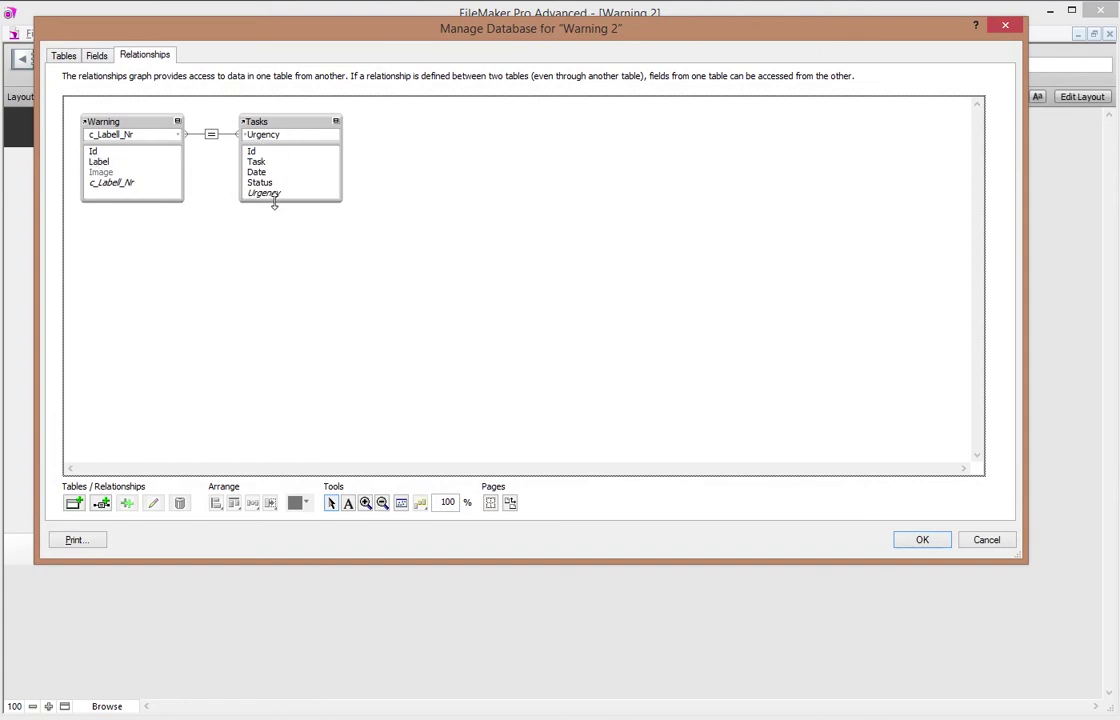
pyautogui.moveTo(277, 203); pyautogui.dragTo(280, 243)
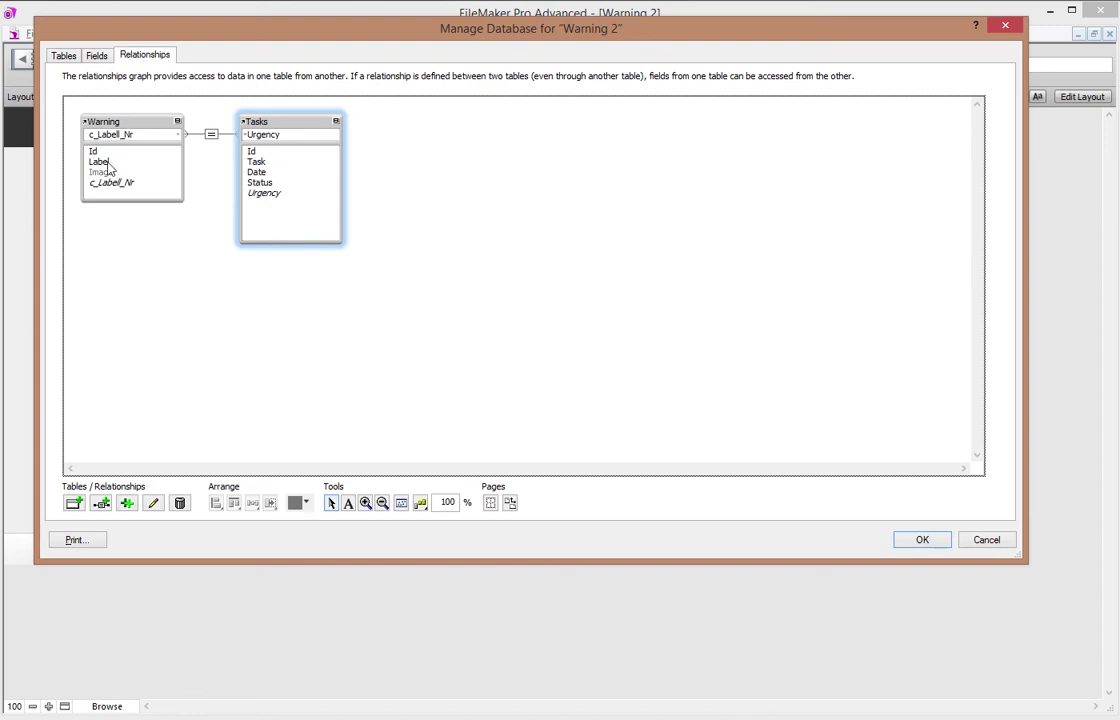
pyautogui.click(92, 55)
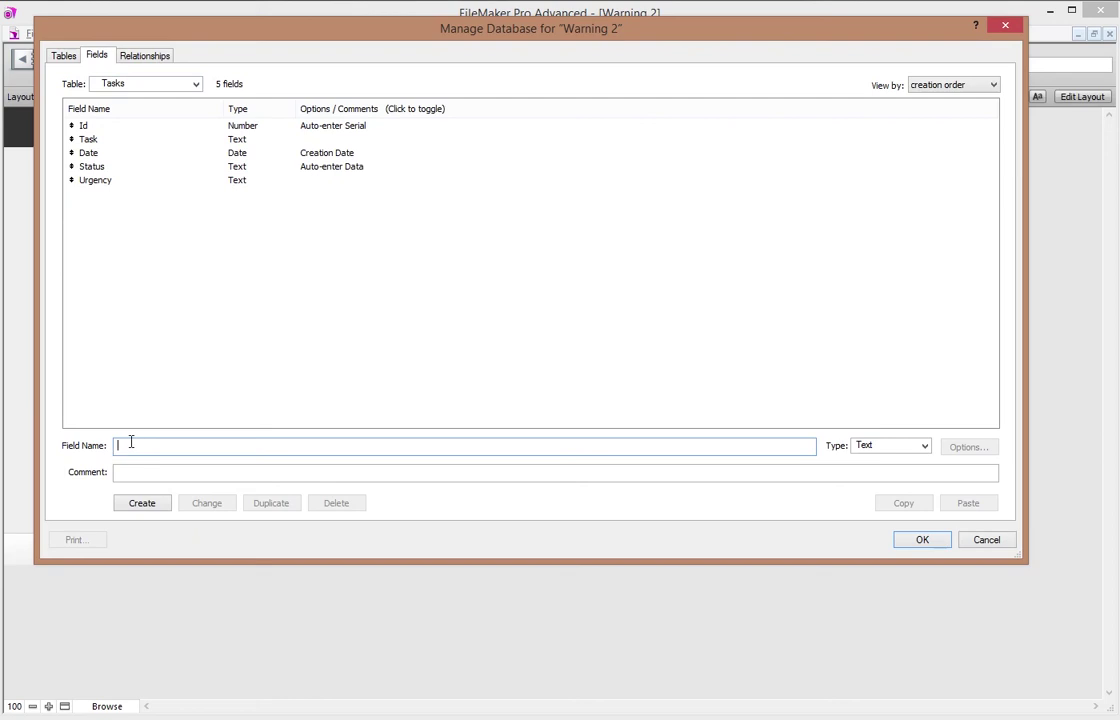
pyautogui.write('WarningIdFk')
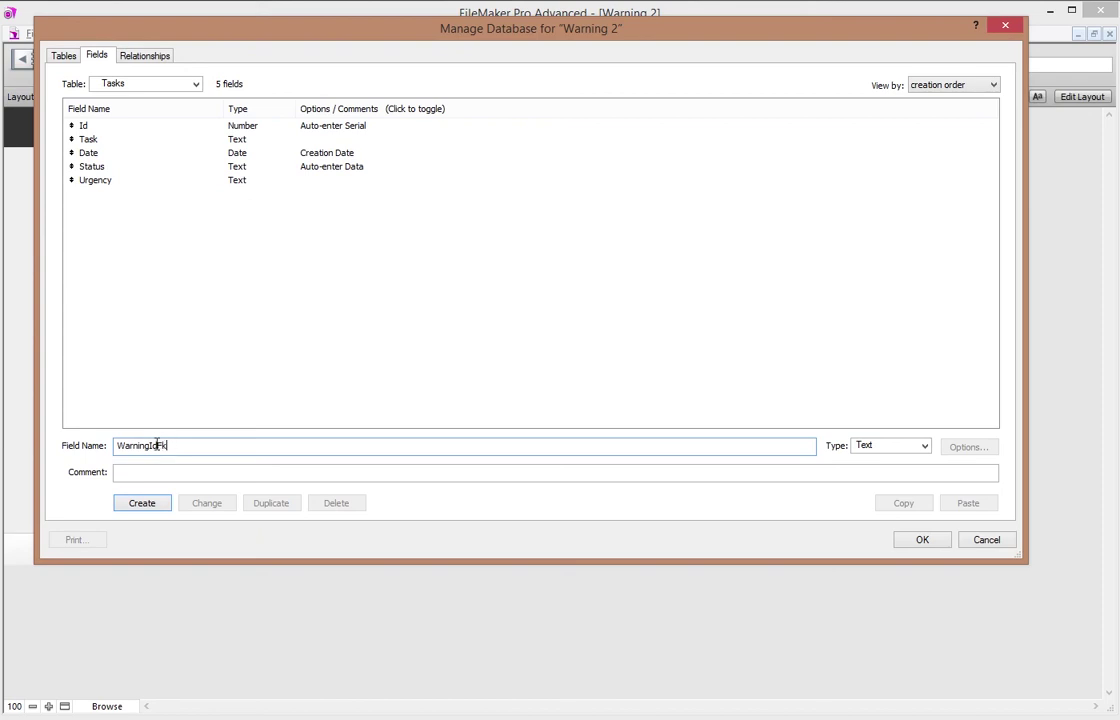
pyautogui.click(870, 447)
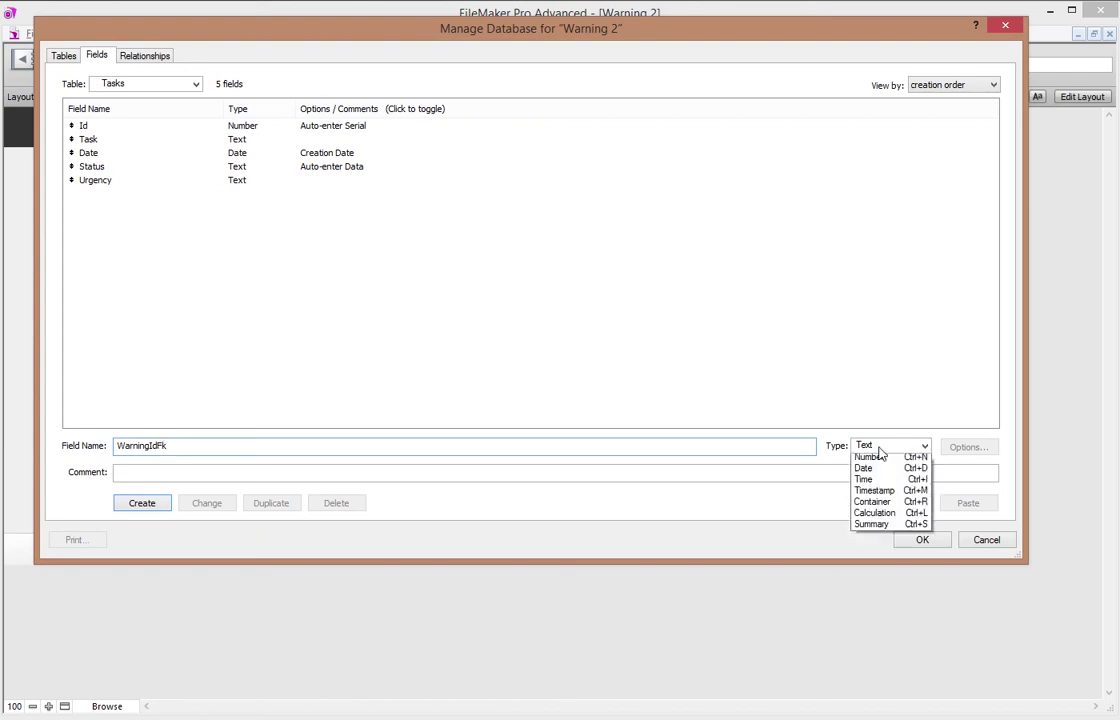
pyautogui.click(880, 468)
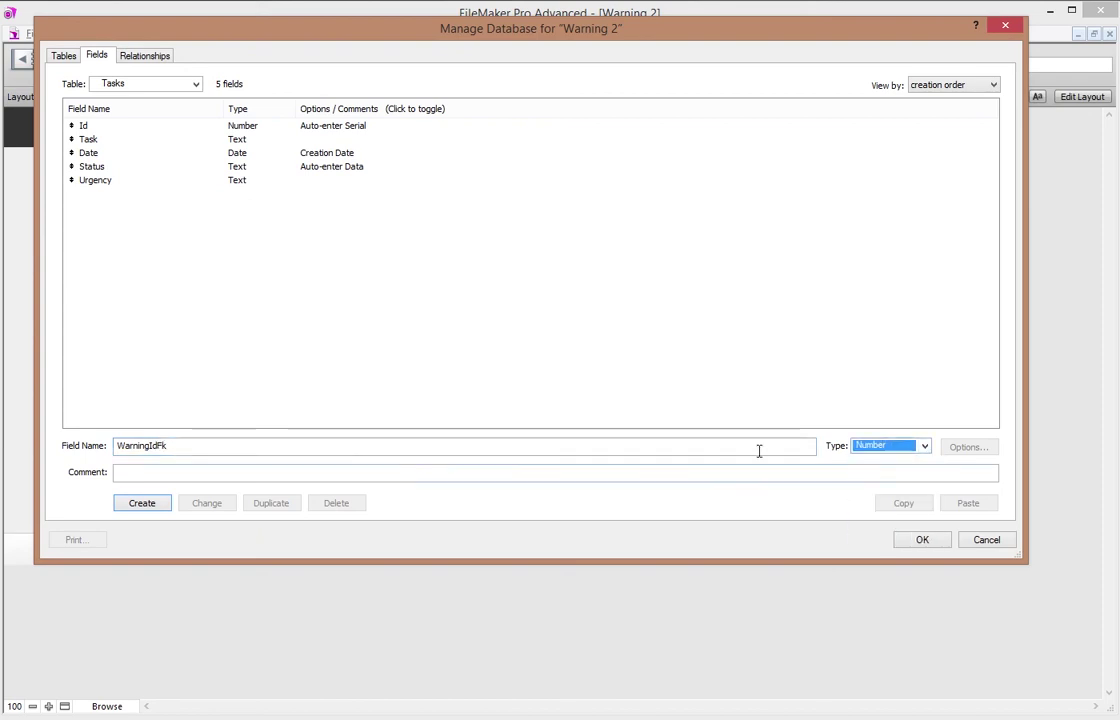
pyautogui.click(152, 505)
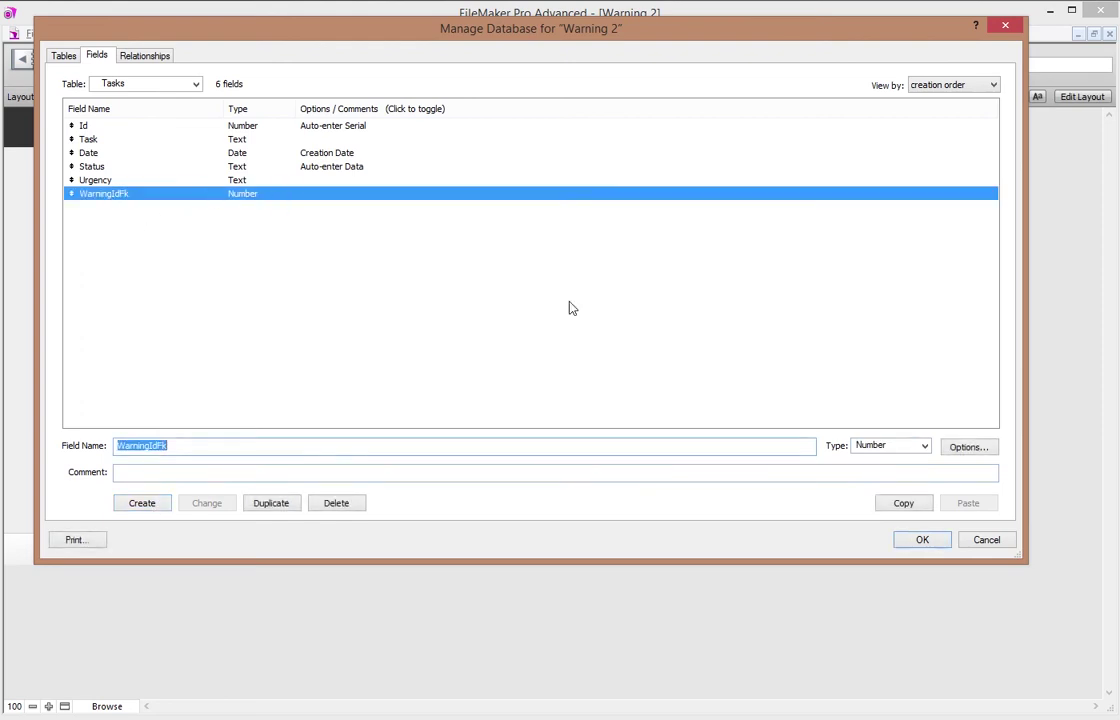
pyautogui.click(922, 540)
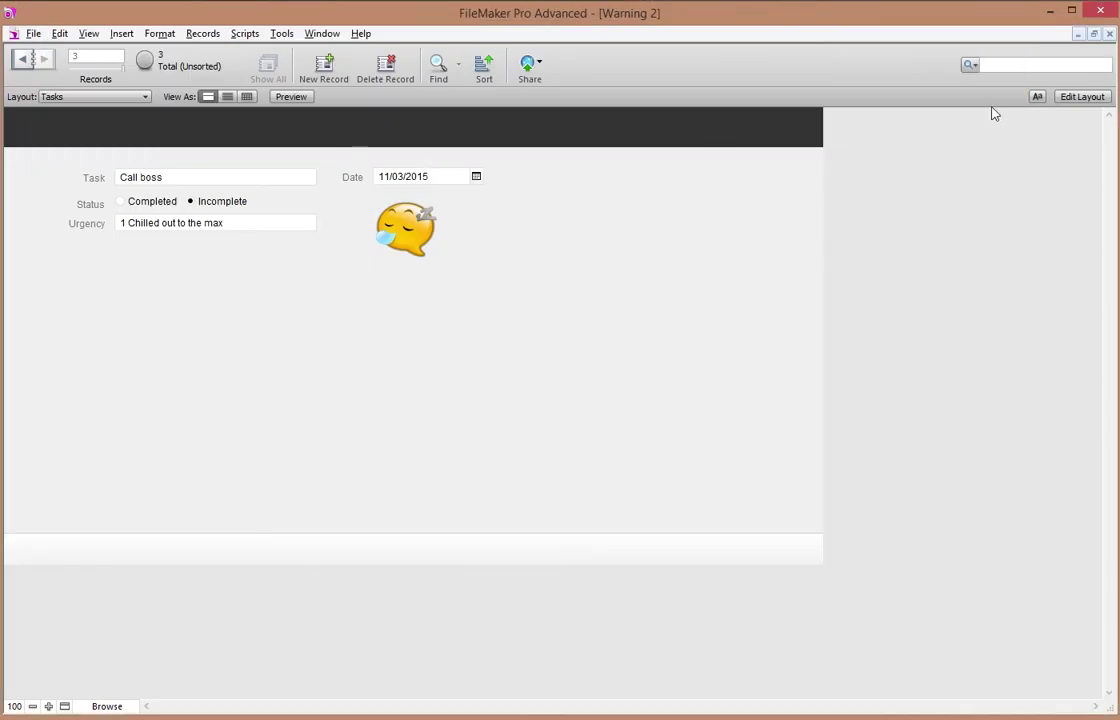
# Place the Tasks table's WarningIdFk field with its label on the Tasks layout below Urgency and widen it to show its full name
pyautogui.click(1082, 97)
pyautogui.moveTo(621, 65); pyautogui.dragTo(138, 322)
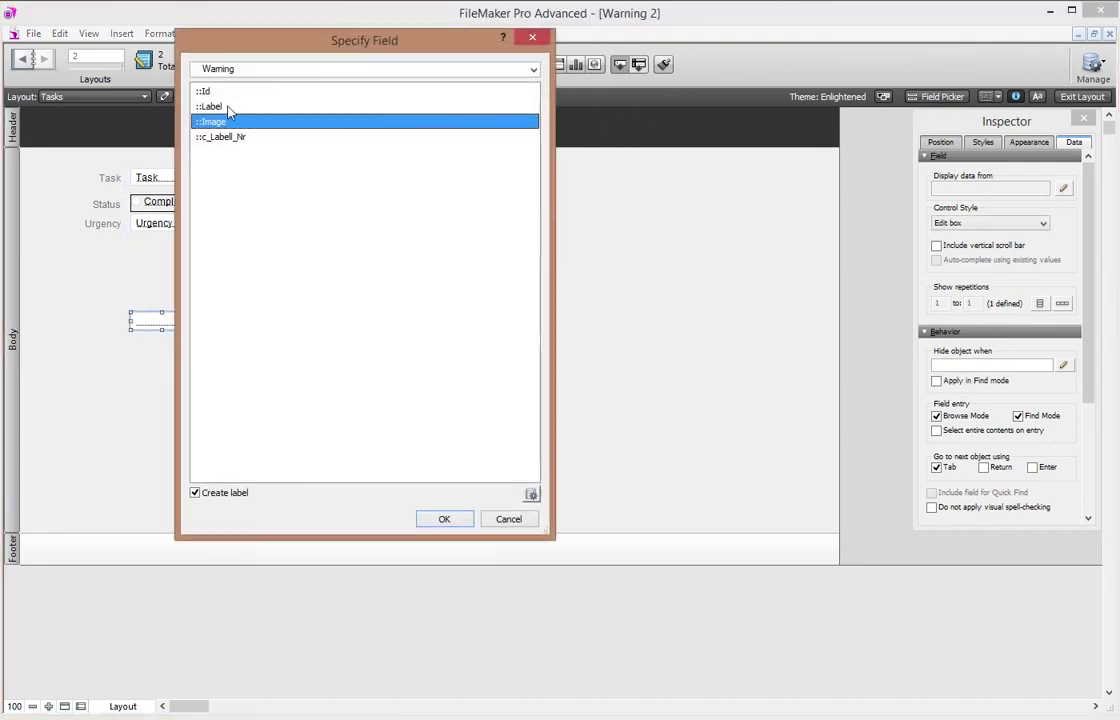
pyautogui.click(252, 70)
pyautogui.click(250, 84)
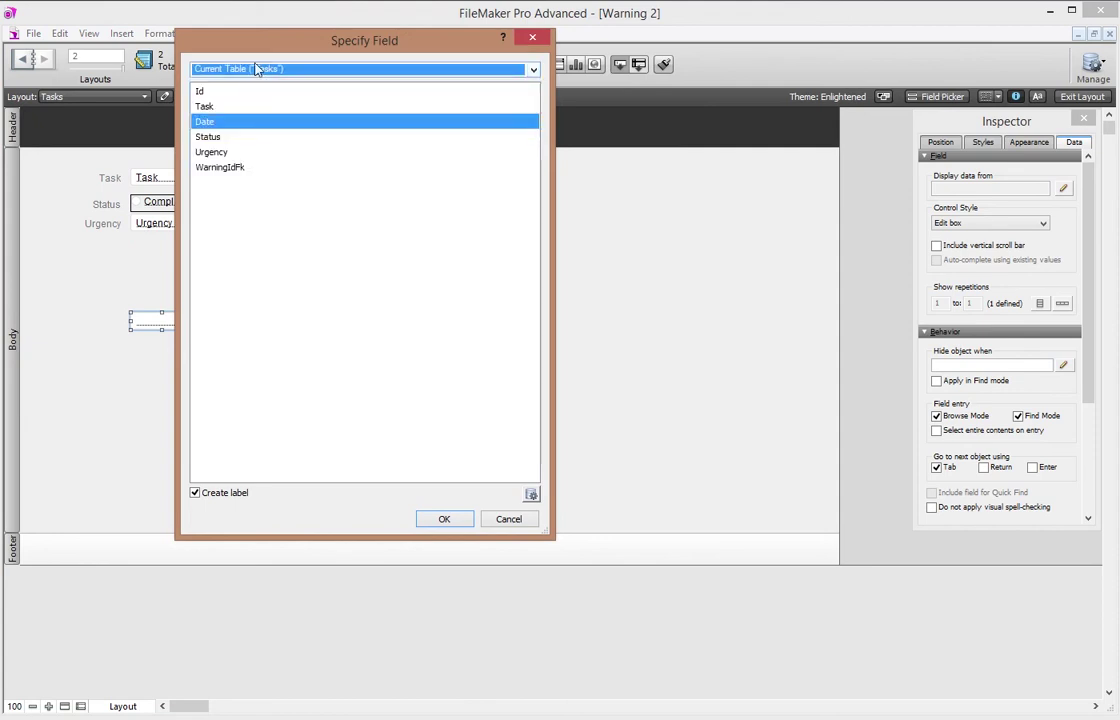
pyautogui.click(242, 166)
pyautogui.click(450, 519)
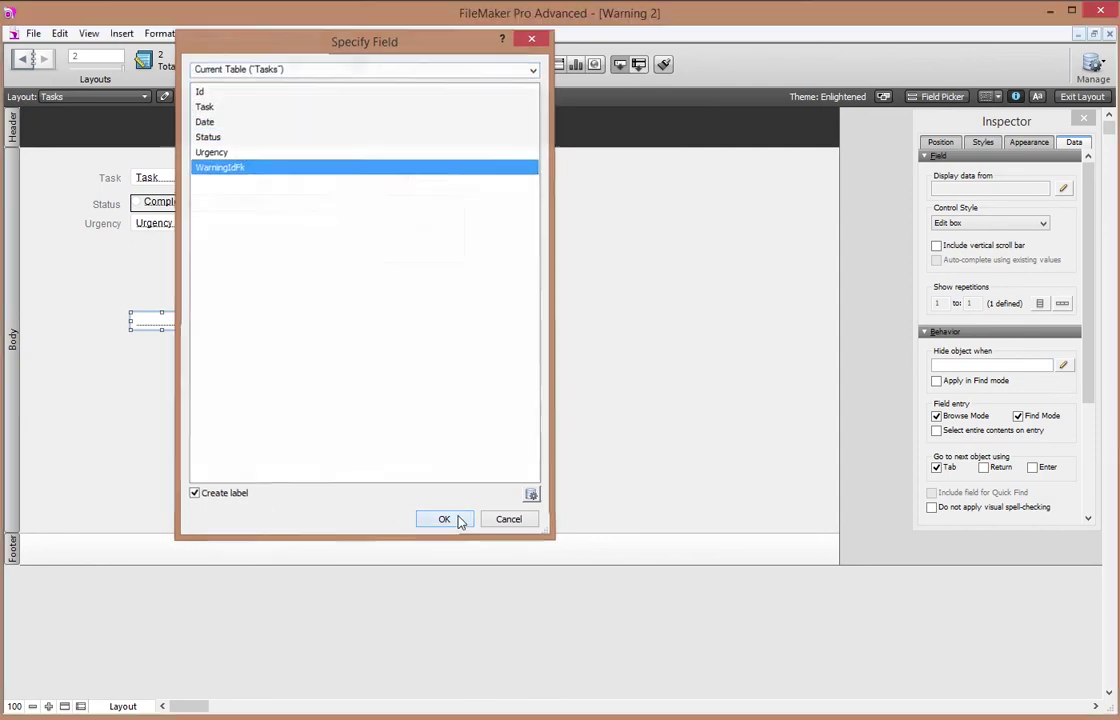
pyautogui.click(188, 322)
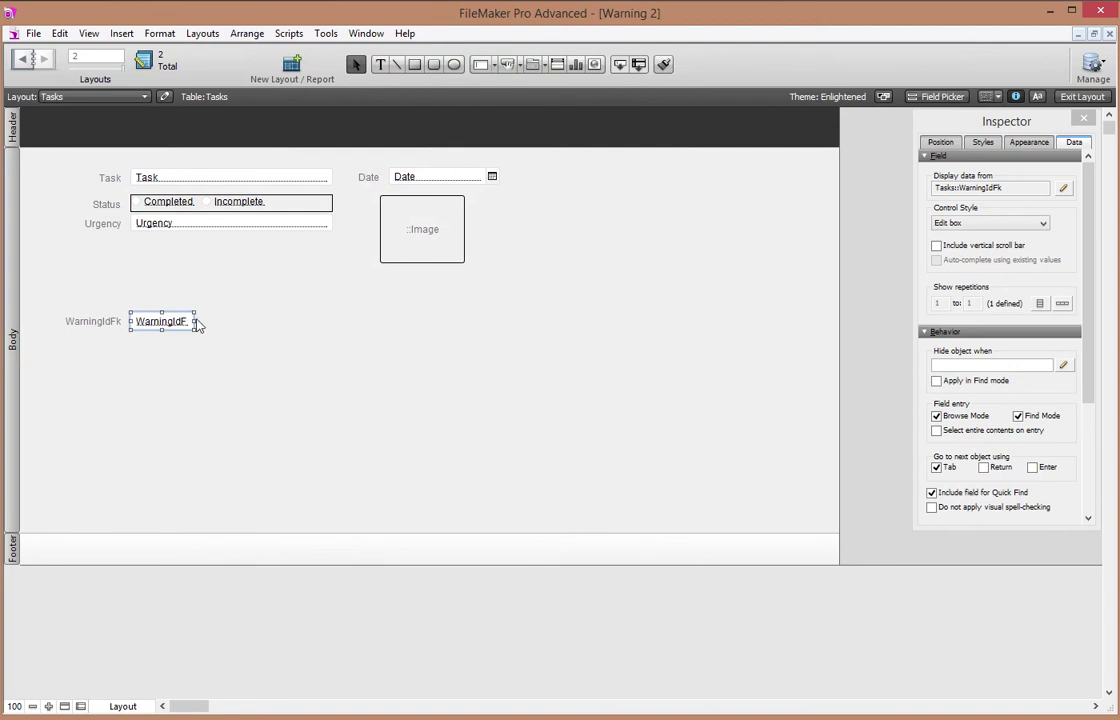
pyautogui.moveTo(196, 322); pyautogui.dragTo(260, 322)
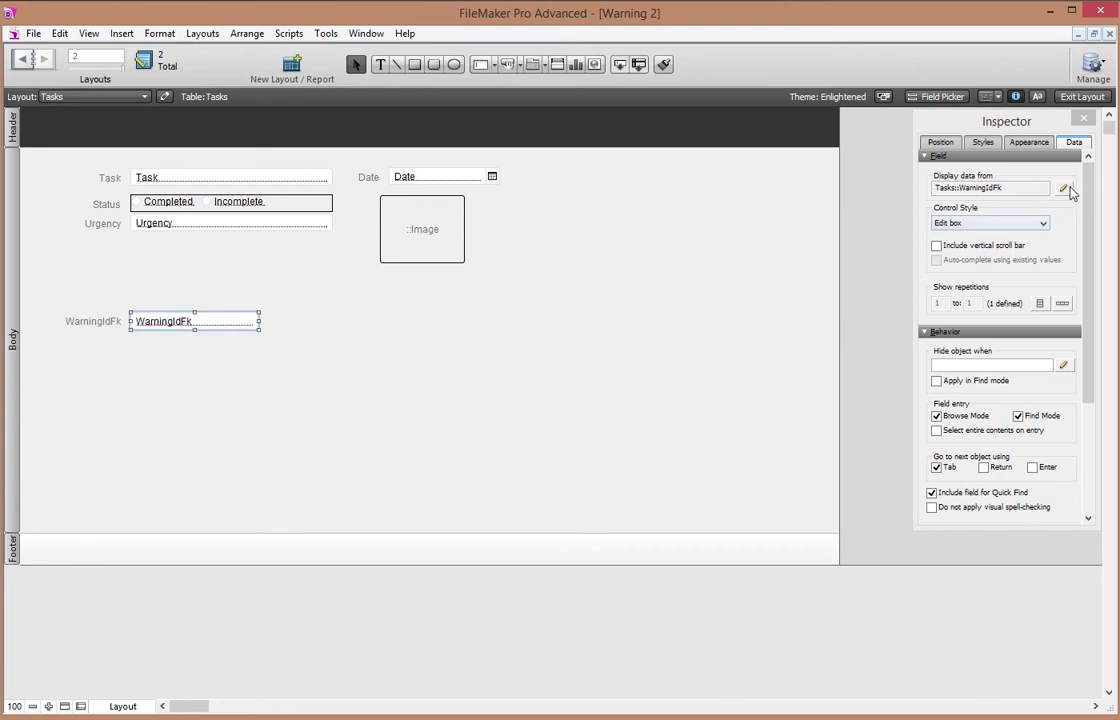
# Make the WarningIdFk field a drop-down list and start a new value list named Warnings by Id
pyautogui.click(1040, 223)
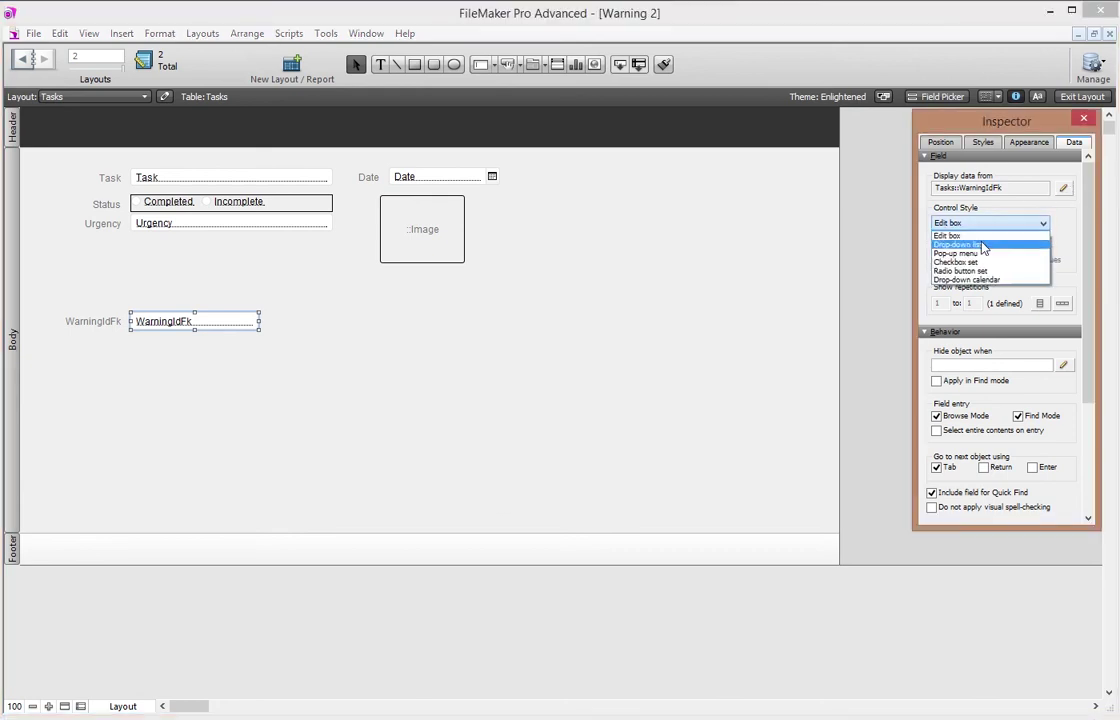
pyautogui.click(957, 244)
pyautogui.click(1062, 249)
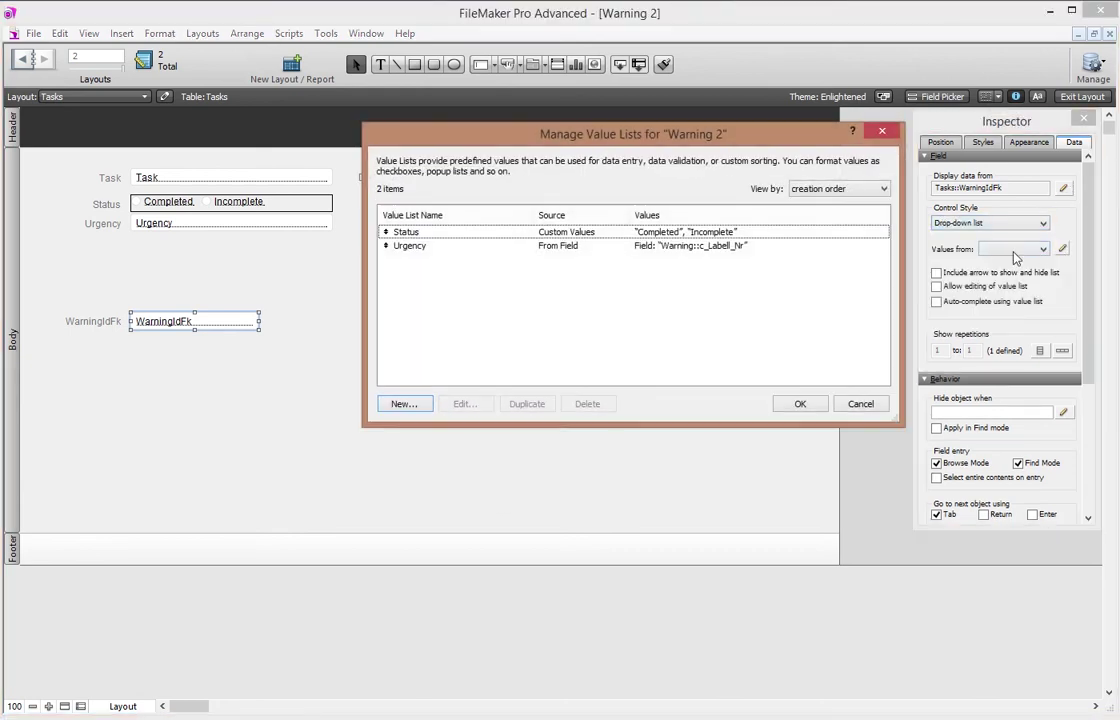
pyautogui.click(409, 248)
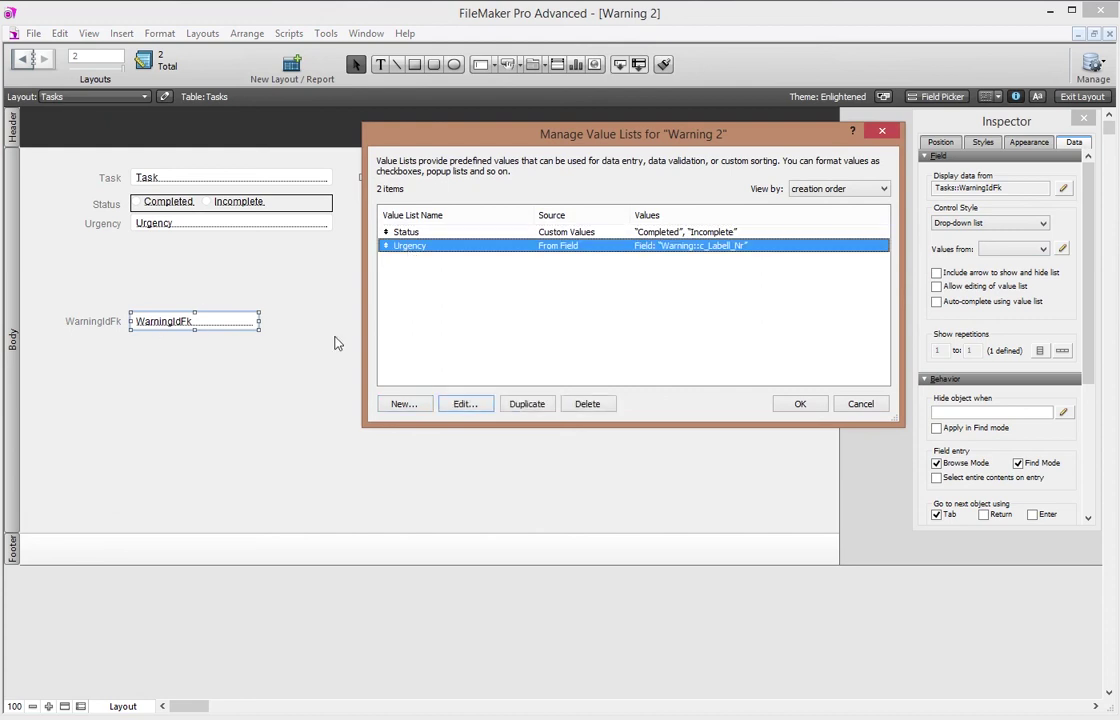
pyautogui.click(418, 406)
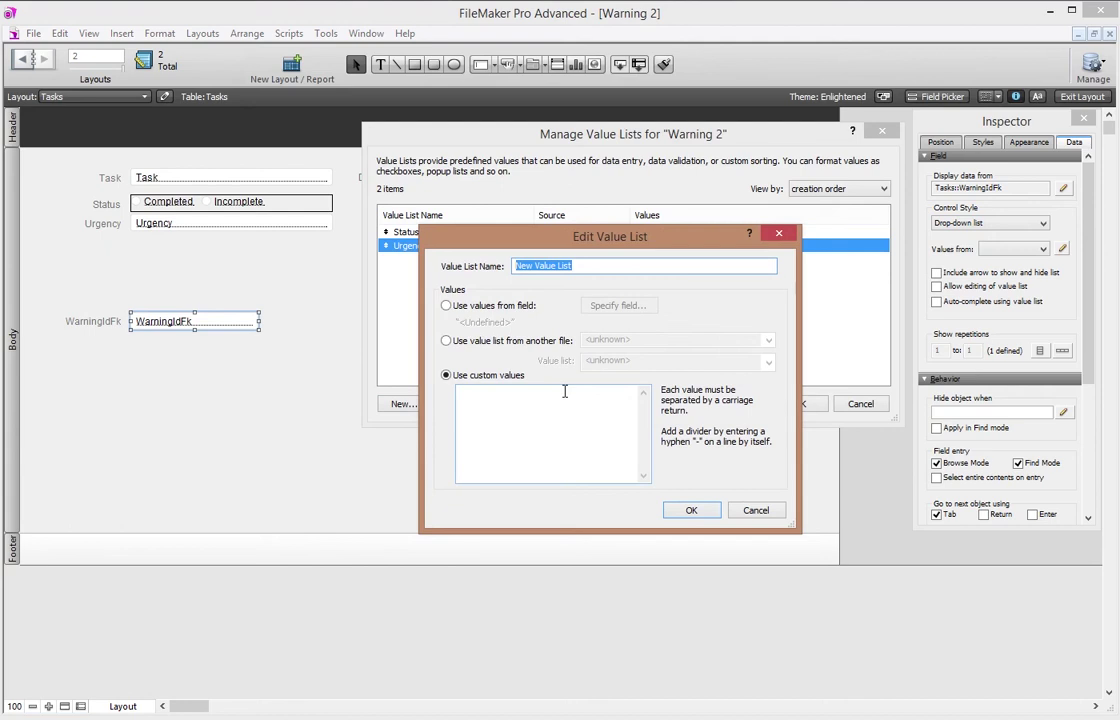
pyautogui.write('Warnings by Id')
# Base the Warnings by Id value list on the Warning table's Id field, with c_Labell_Nr as the second displayed field
pyautogui.click(446, 305)
pyautogui.click(420, 253)
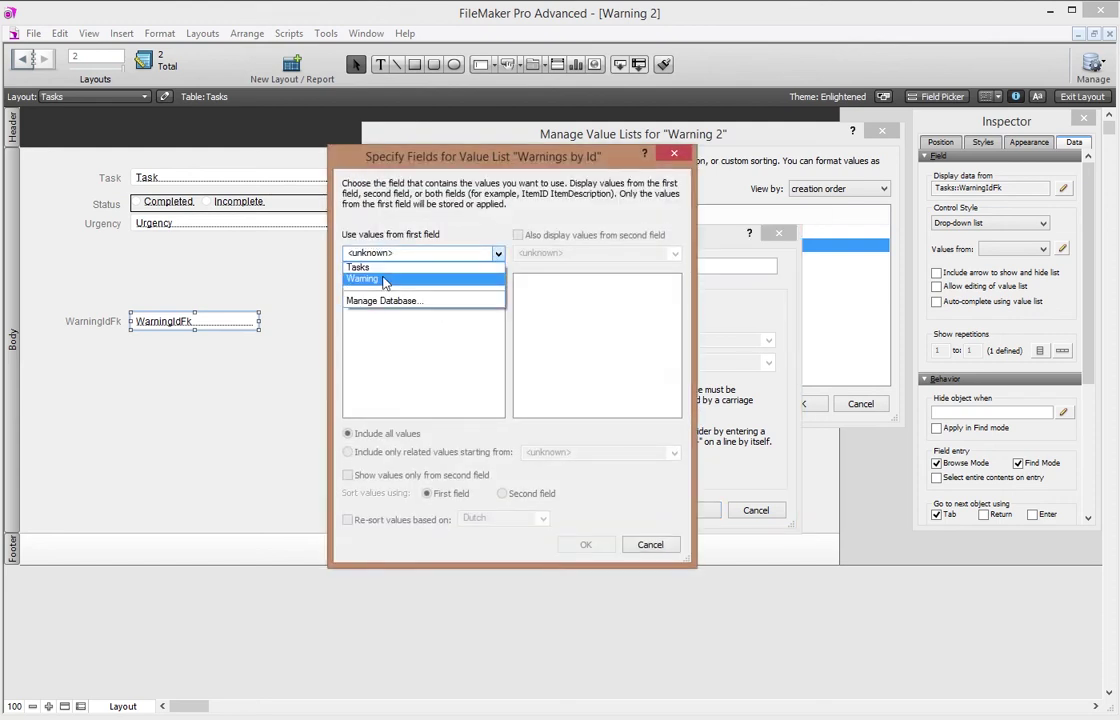
pyautogui.click(365, 283)
pyautogui.click(364, 285)
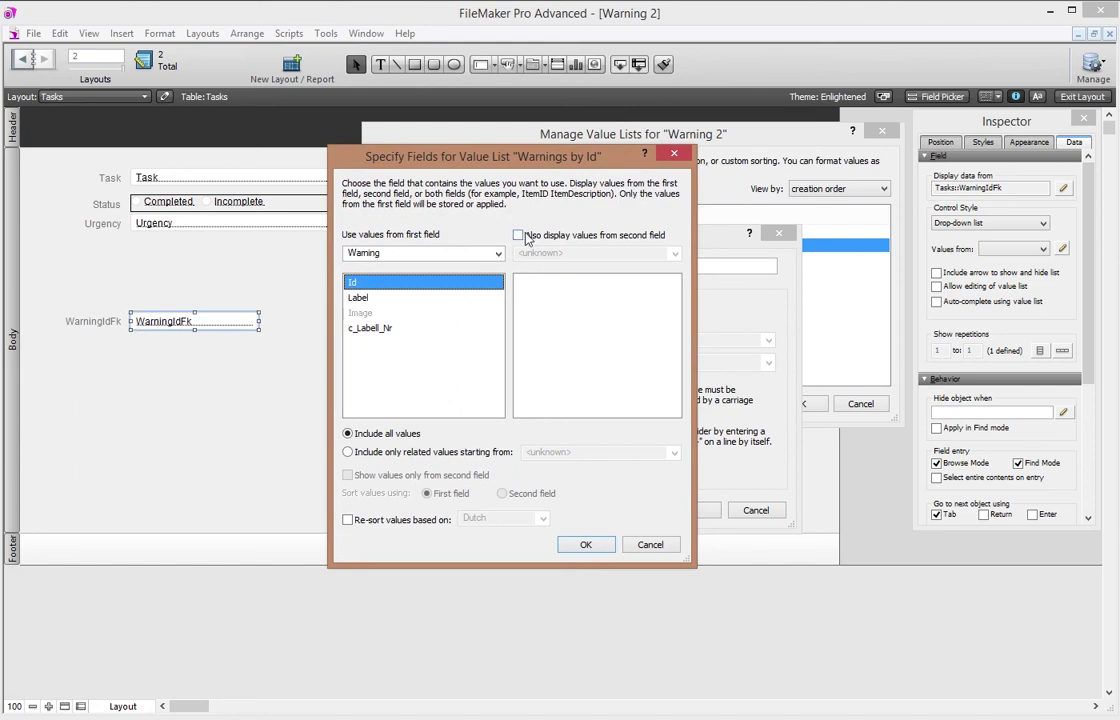
pyautogui.click(519, 236)
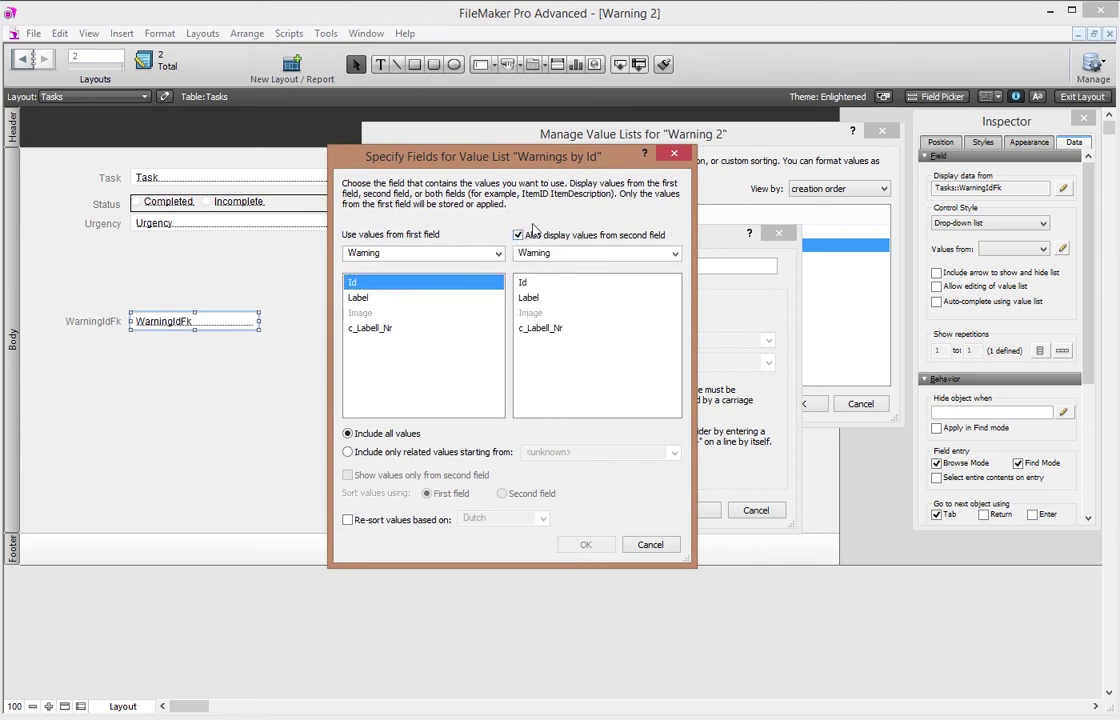
pyautogui.click(528, 297)
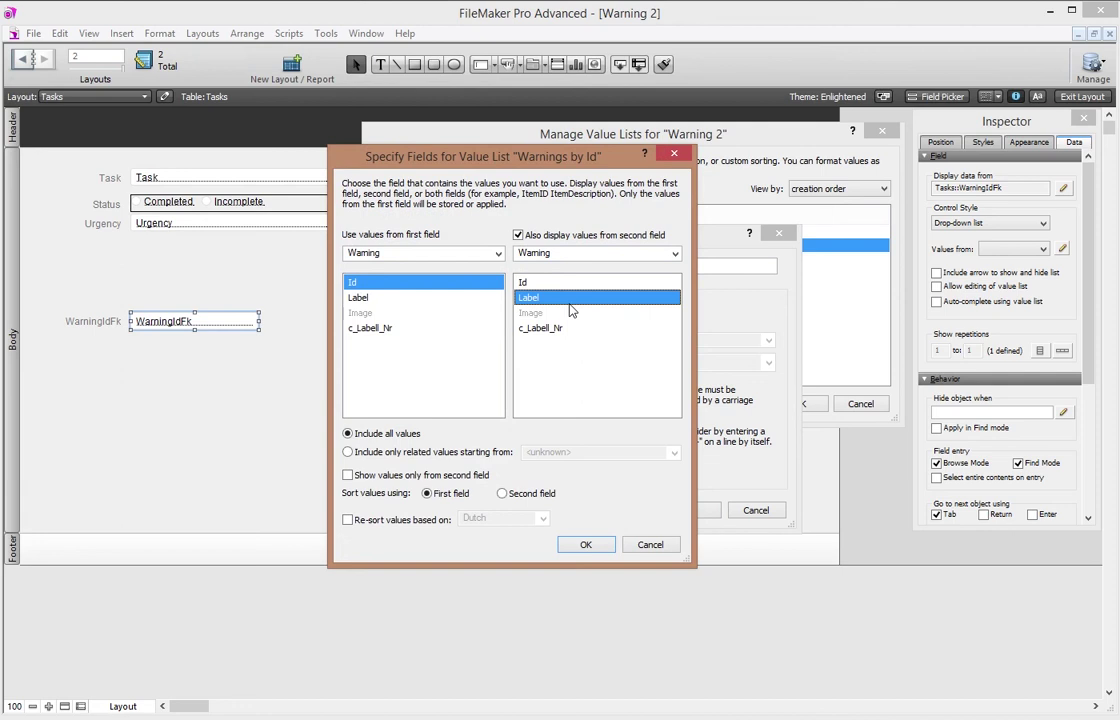
pyautogui.click(524, 330)
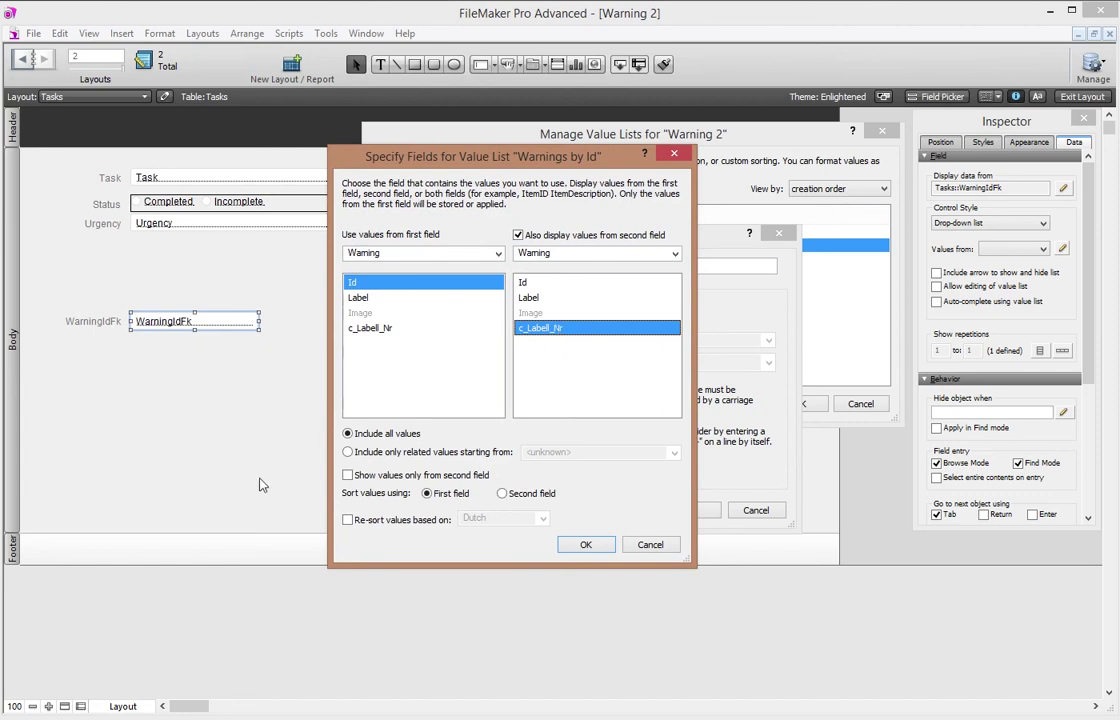
# Show only the second field's values in the Warnings by Id list, save it and assign it to WarningIdFk
pyautogui.click(346, 476)
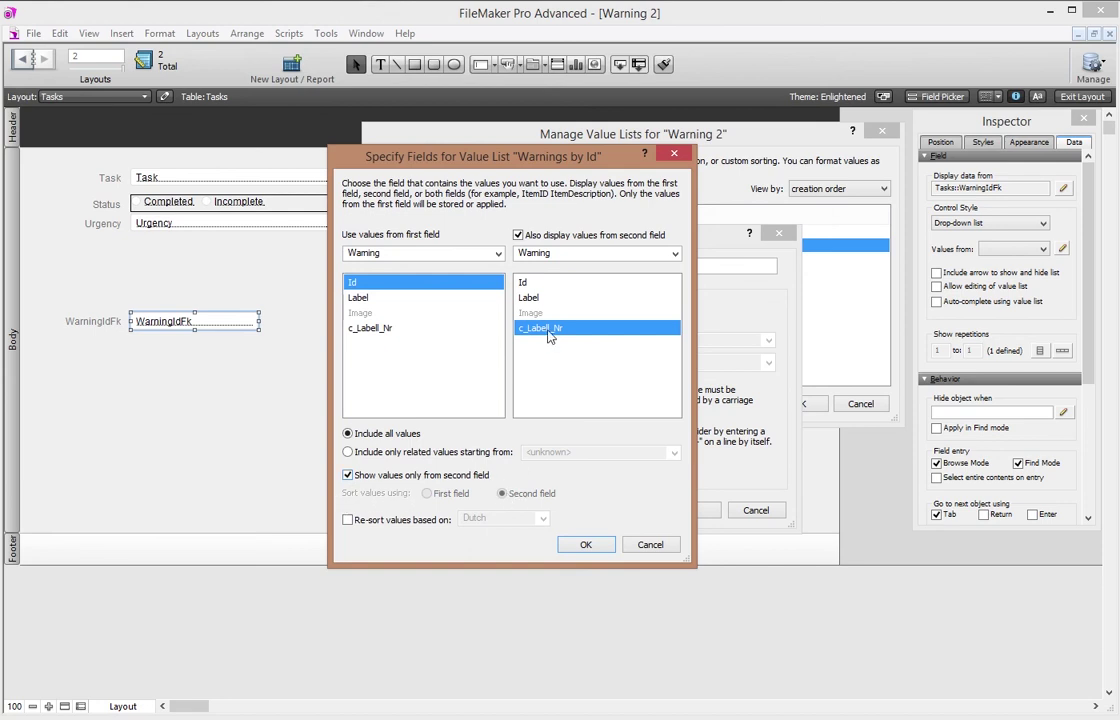
pyautogui.click(586, 544)
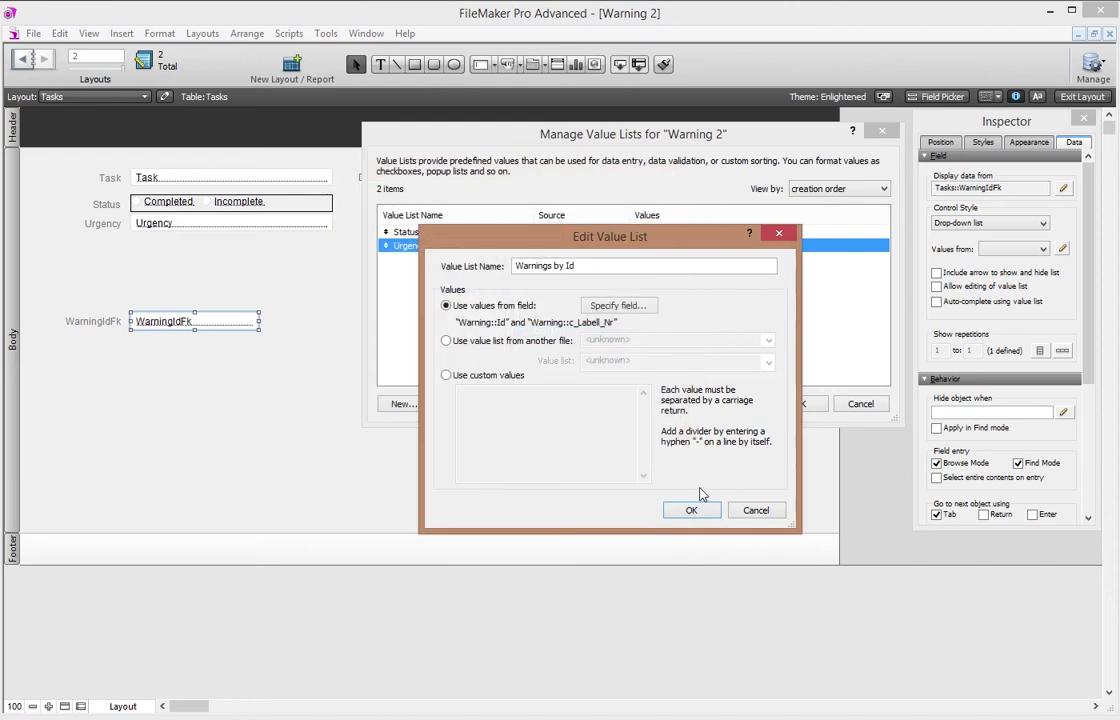
pyautogui.click(692, 508)
pyautogui.click(800, 403)
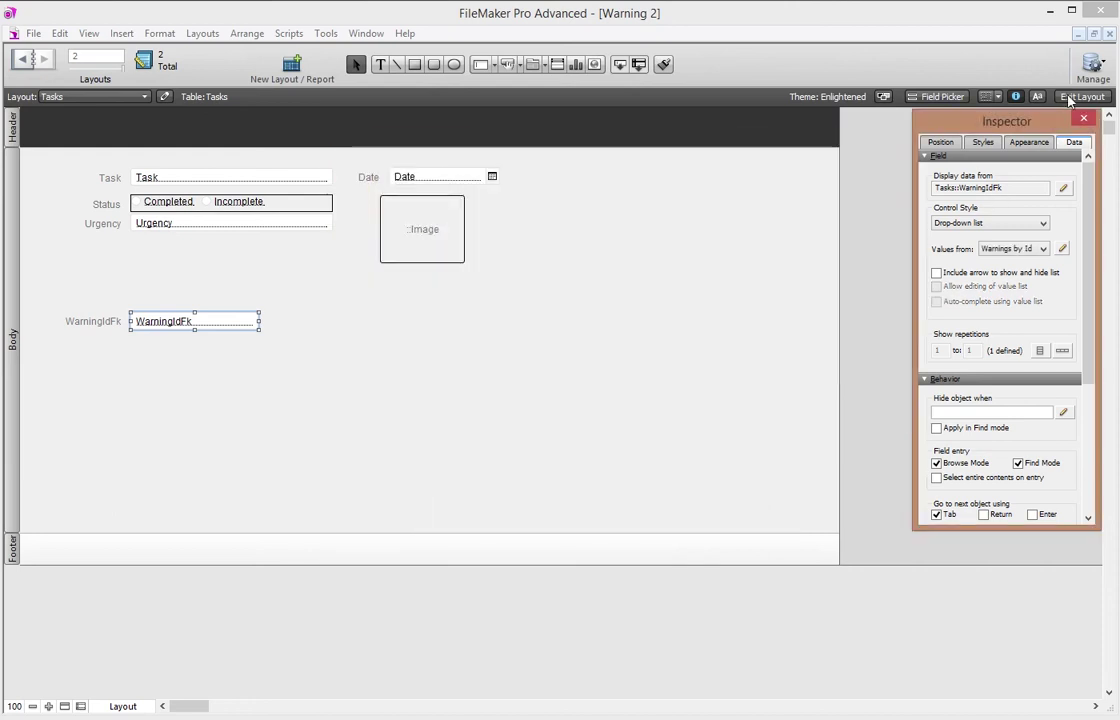
# Try out the WarningIdFk list on the Call boss record, choosing 3 A little bit urgent and then 2 Not Urgent
pyautogui.hotkey('ctrl', 'b')
pyautogui.click(202, 321)
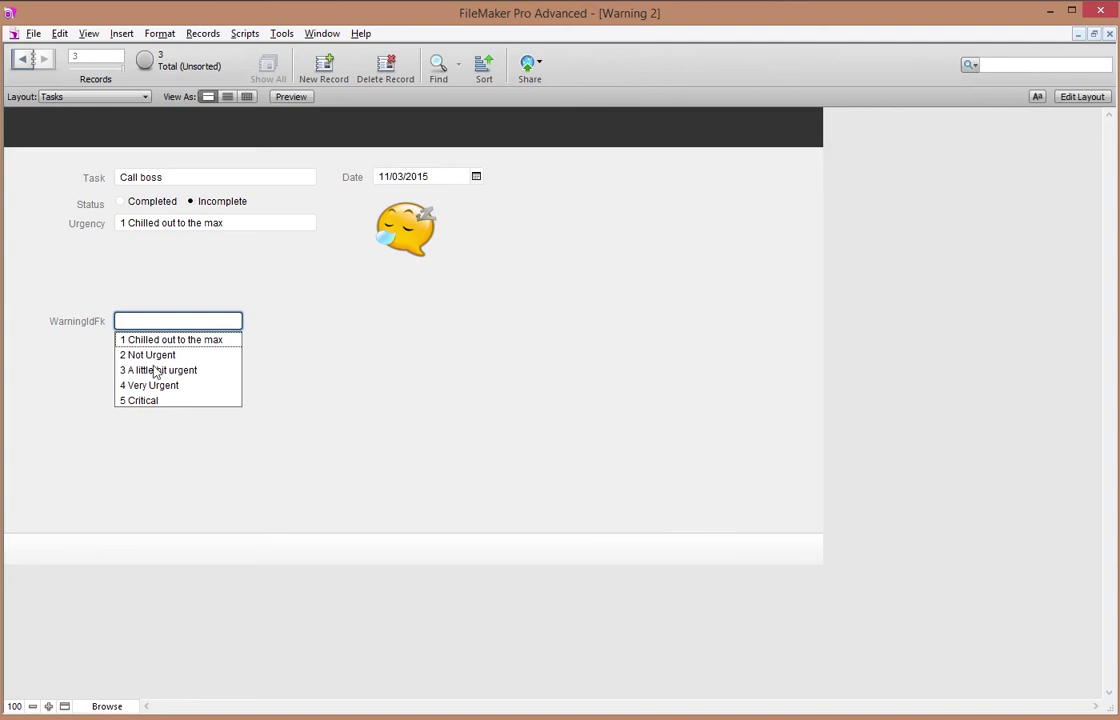
pyautogui.click(156, 371)
pyautogui.click(165, 324)
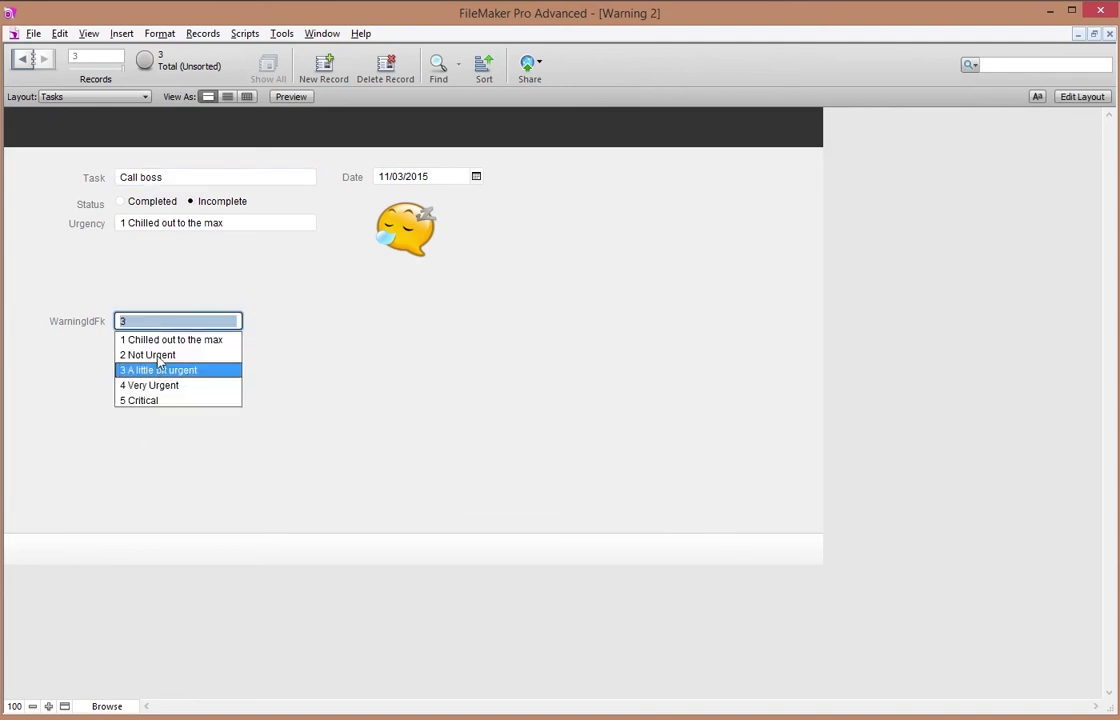
pyautogui.click(140, 352)
pyautogui.click(142, 358)
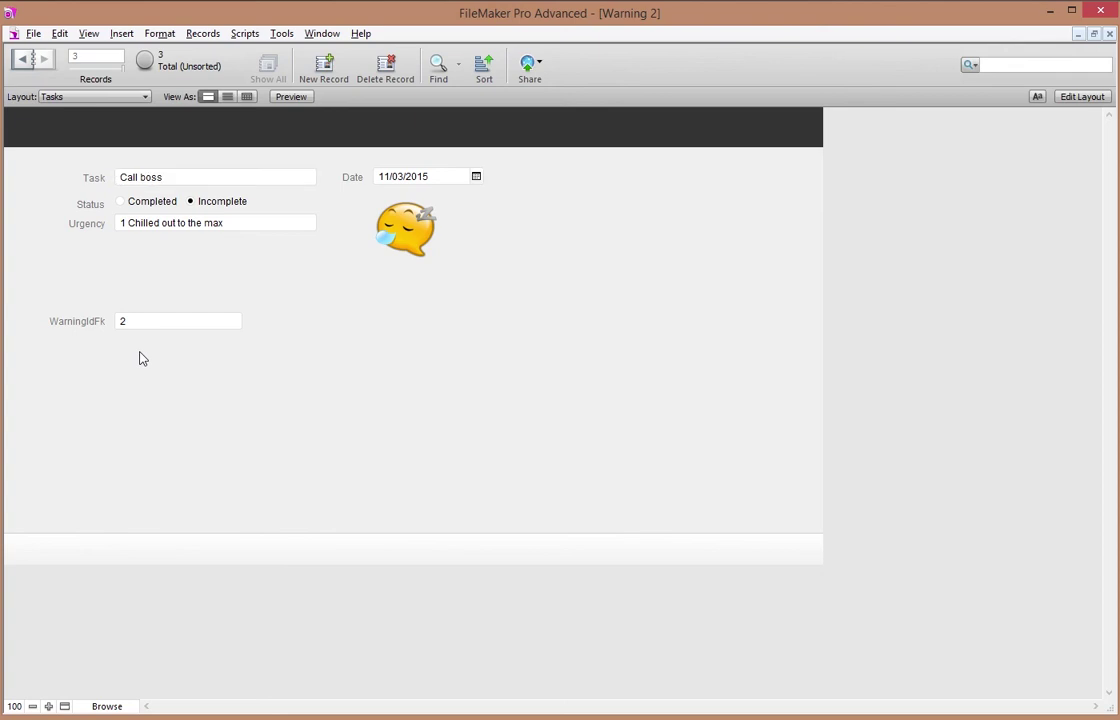
# Place a copy of the WarningIdFk field just below the original on the Tasks layout
pyautogui.click(1082, 97)
pyautogui.click(193, 328)
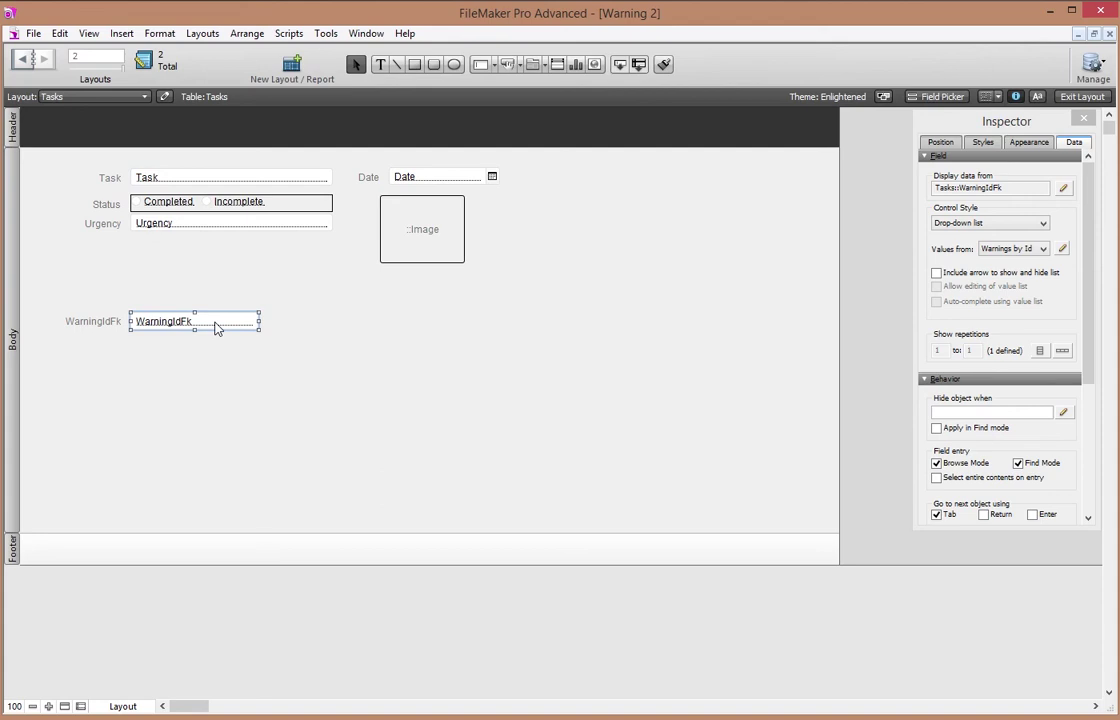
pyautogui.moveTo(215, 328); pyautogui.dragTo(292, 364)
# Make the copied field display the Warning table's Label without creating a label, and move it above WarningIdFk
pyautogui.doubleClick(292, 362)
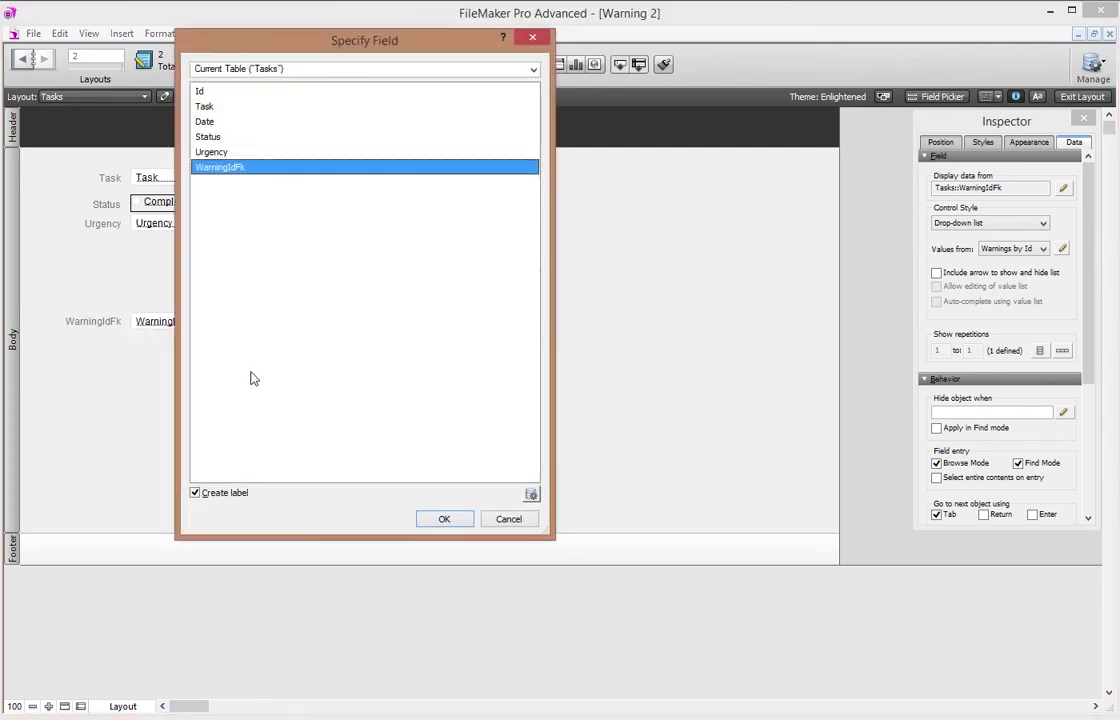
pyautogui.click(304, 70)
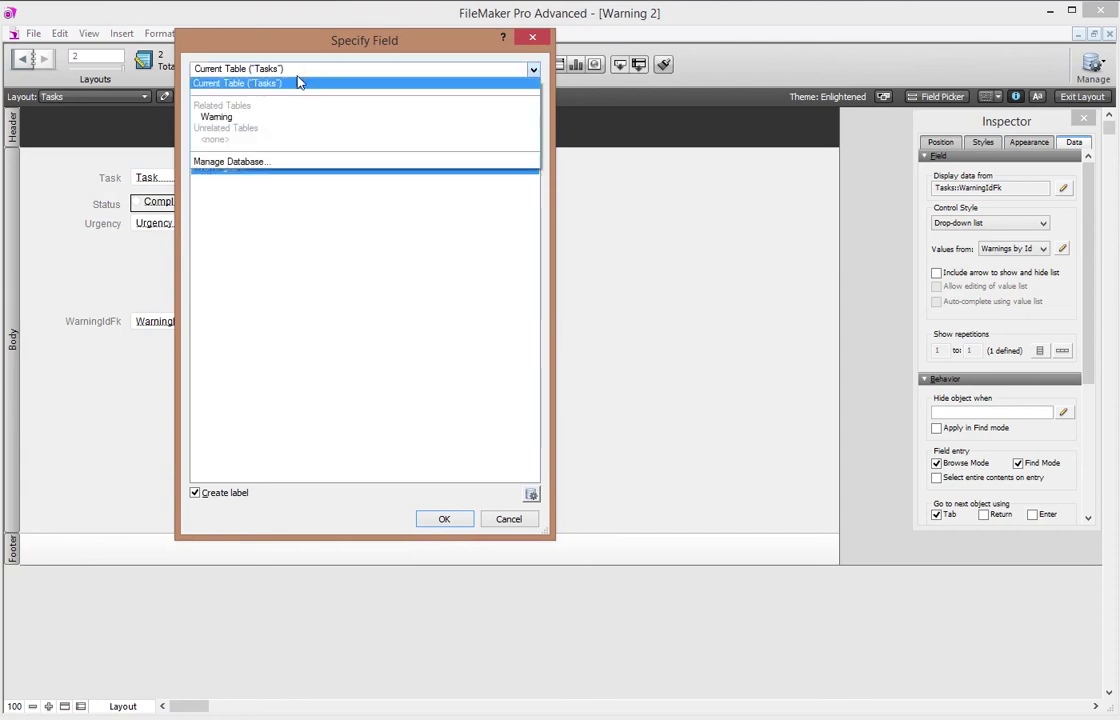
pyautogui.click(250, 117)
pyautogui.click(215, 106)
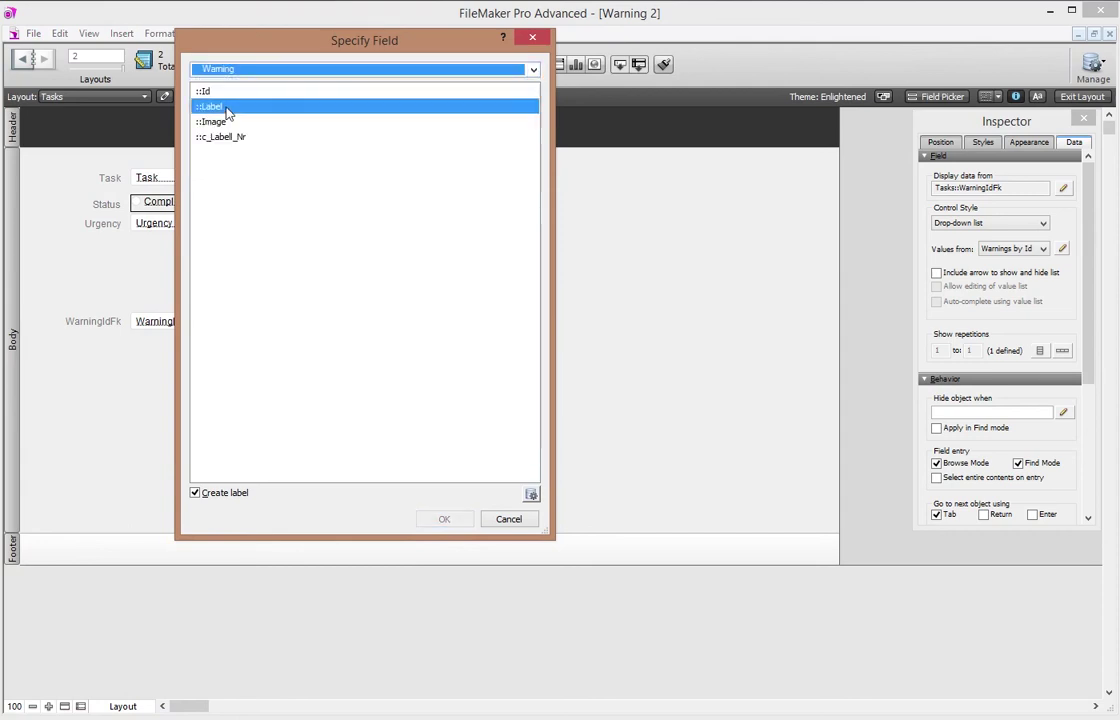
pyautogui.click(195, 495)
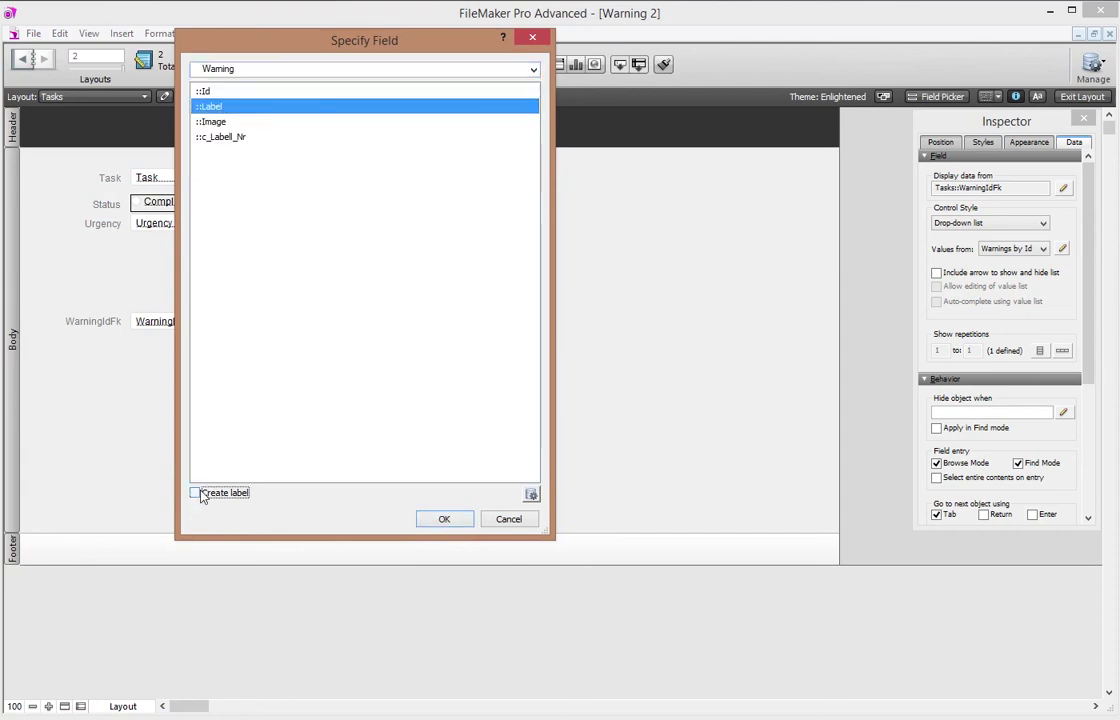
pyautogui.click(443, 520)
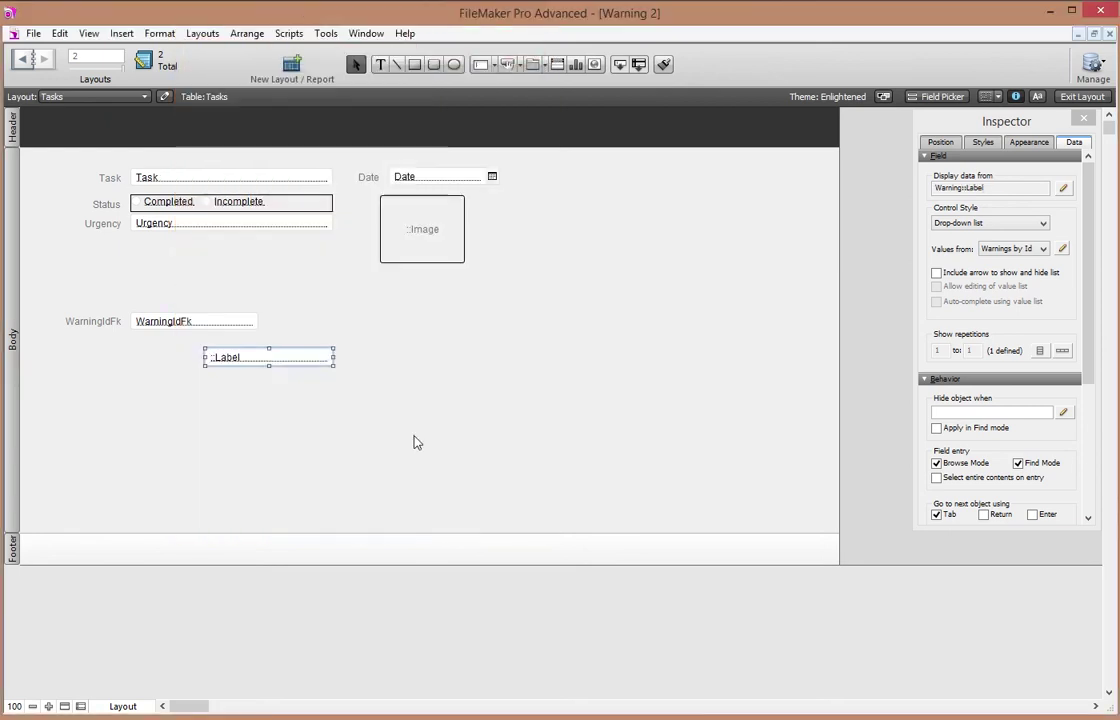
pyautogui.moveTo(291, 365); pyautogui.dragTo(279, 294)
# Return to the Call boss record and set its WarningIdFk to 4 Very Urgent
pyautogui.click(1082, 96)
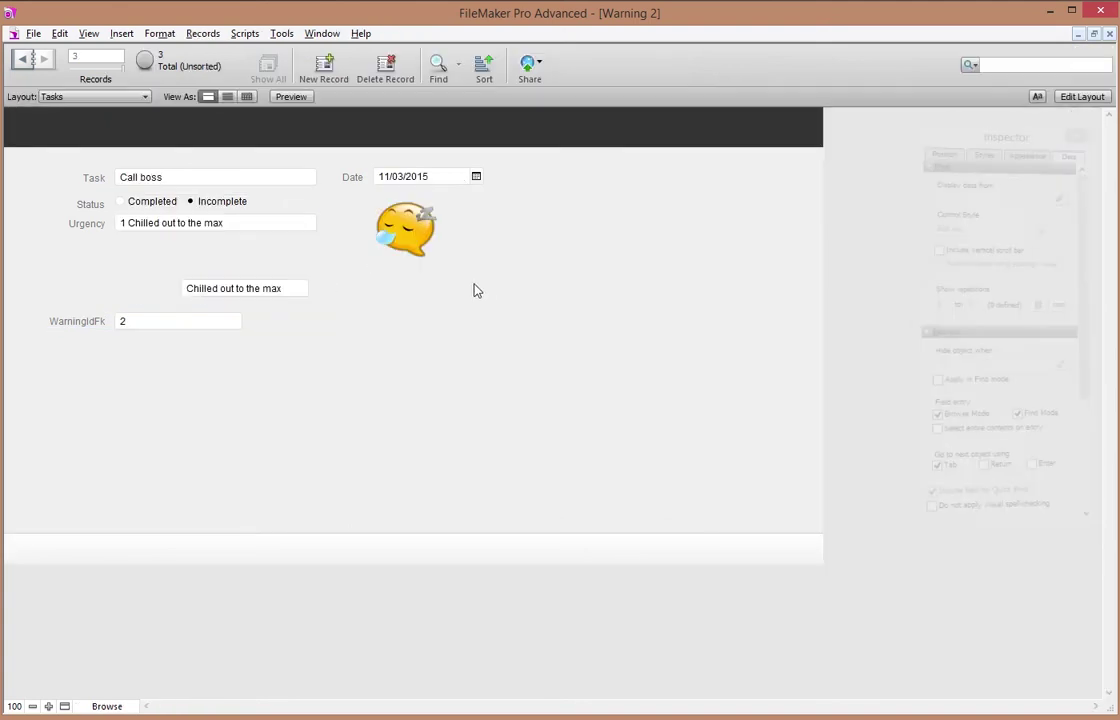
pyautogui.click(174, 322)
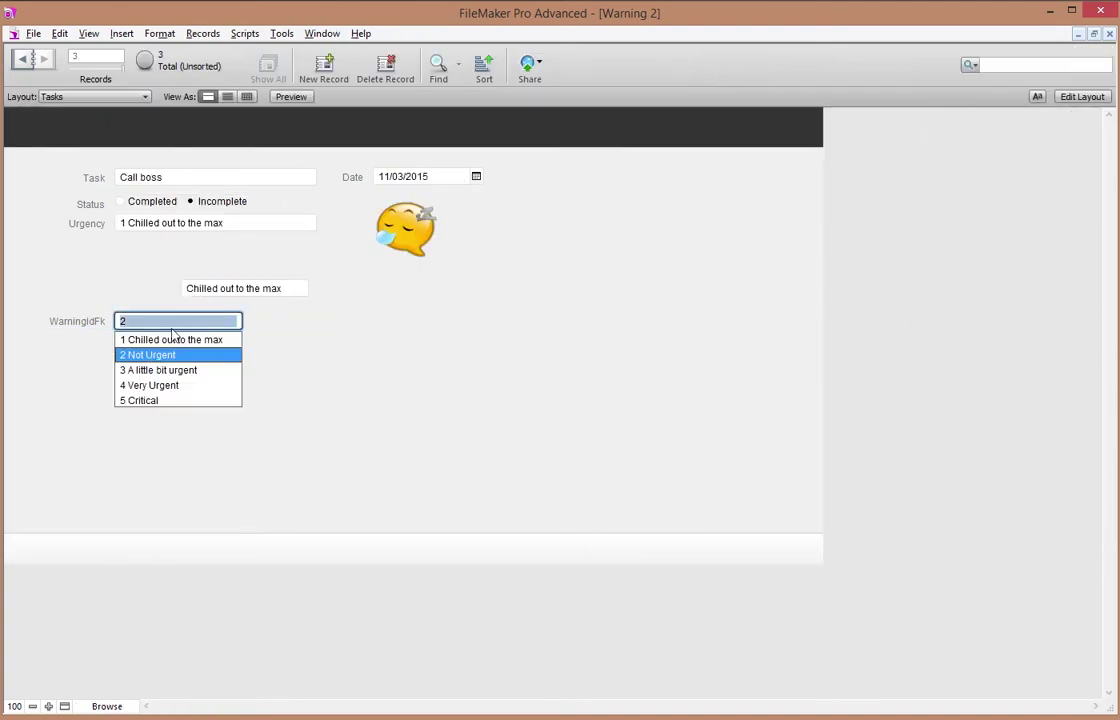
pyautogui.click(162, 385)
pyautogui.click(212, 345)
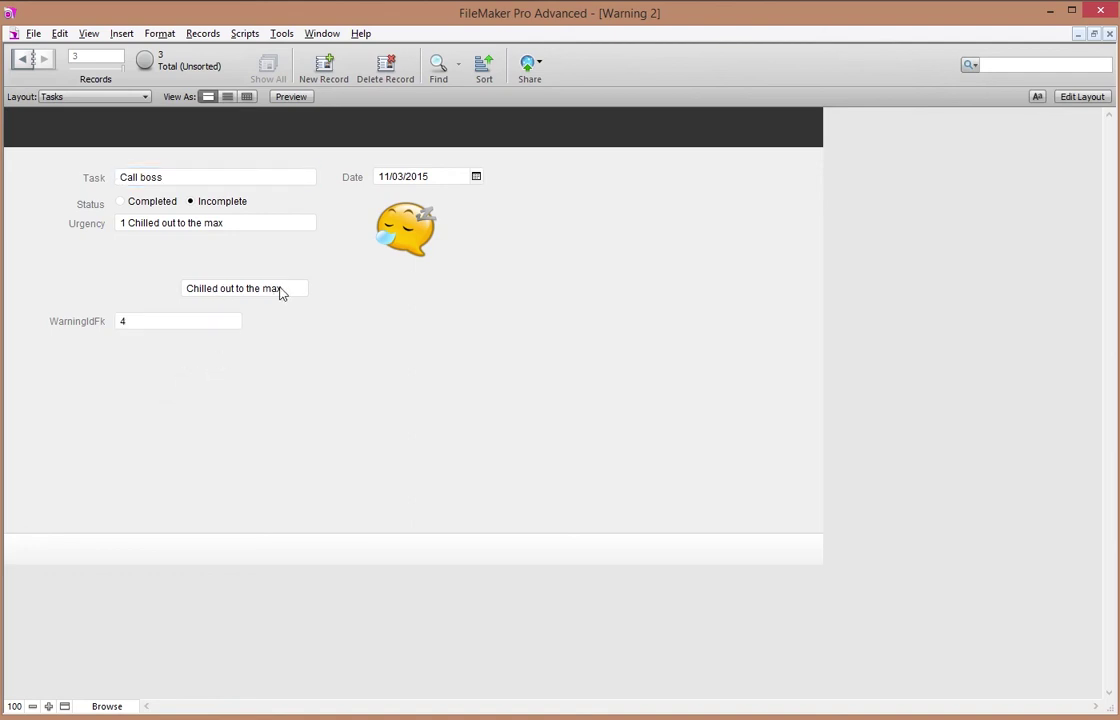
# Open the database's relationships graph and color the Warning table box orange-red
pyautogui.click(33, 30)
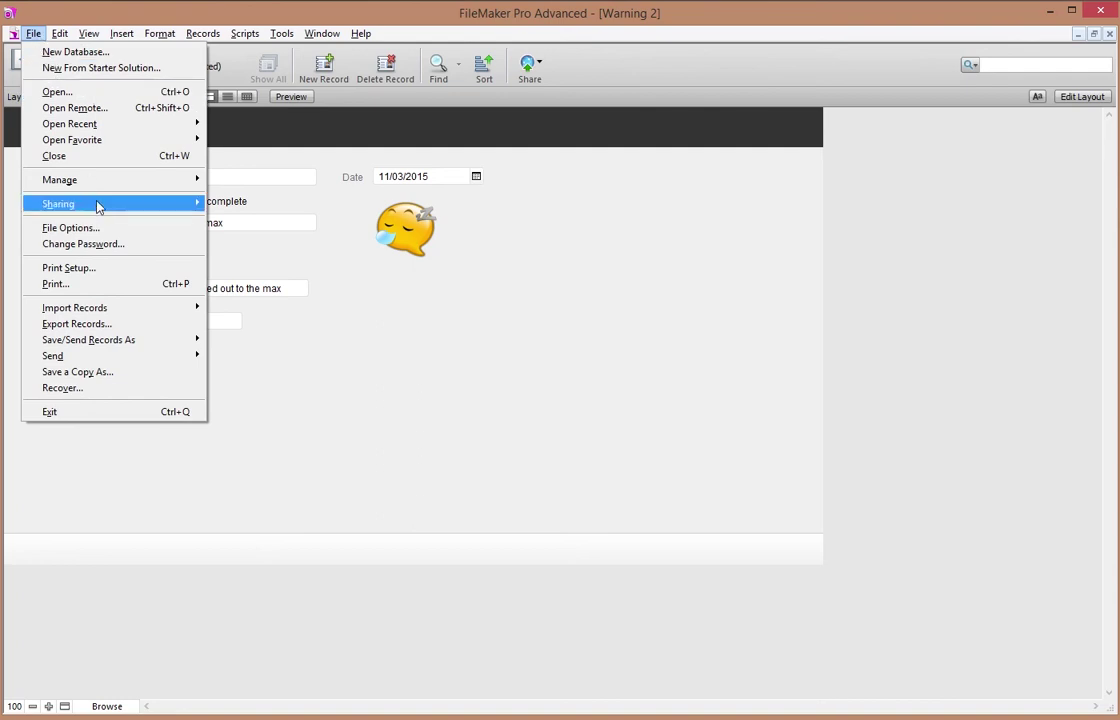
pyautogui.moveTo(145, 182)
pyautogui.click(218, 180)
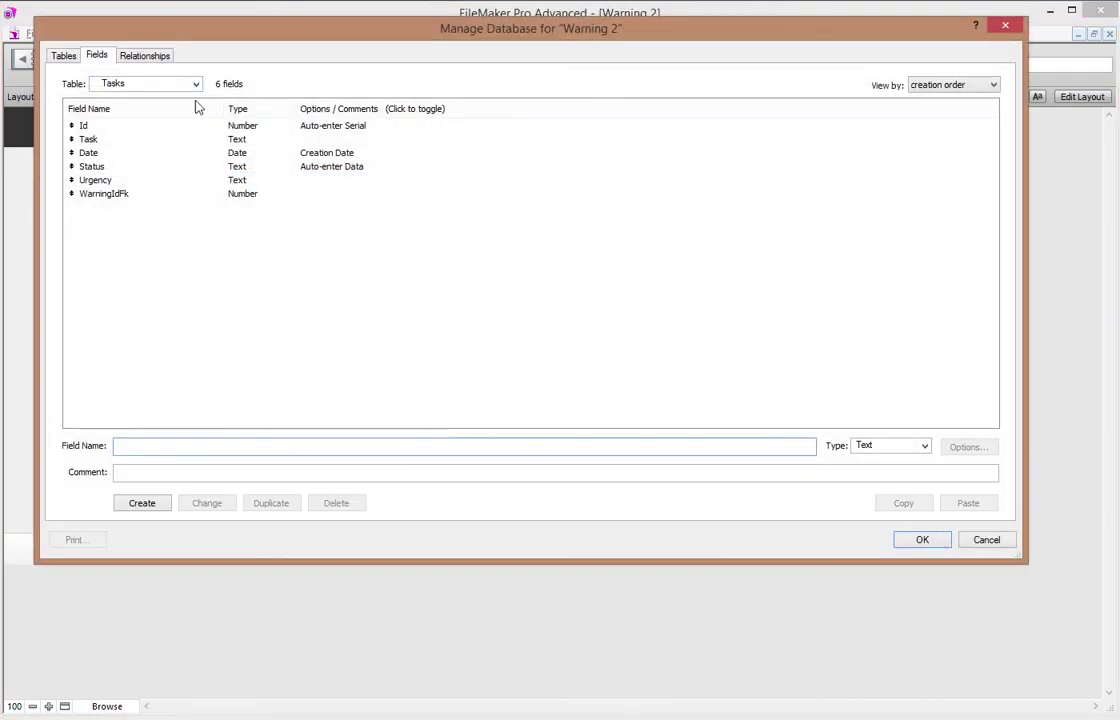
pyautogui.click(146, 56)
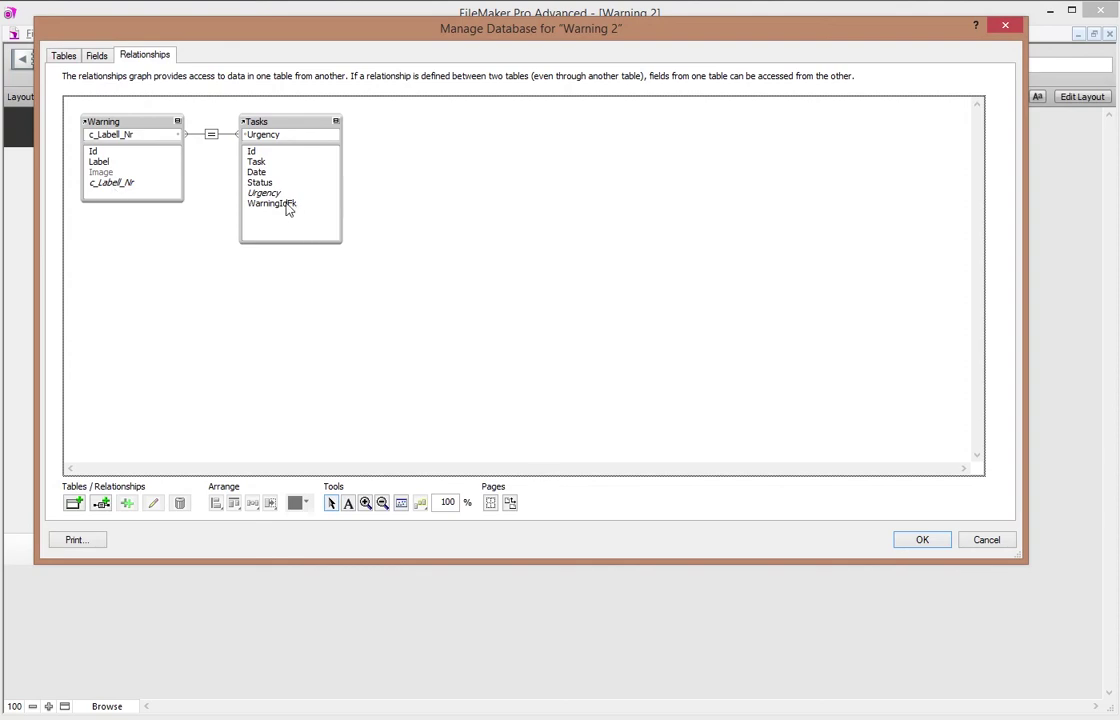
pyautogui.click(127, 125)
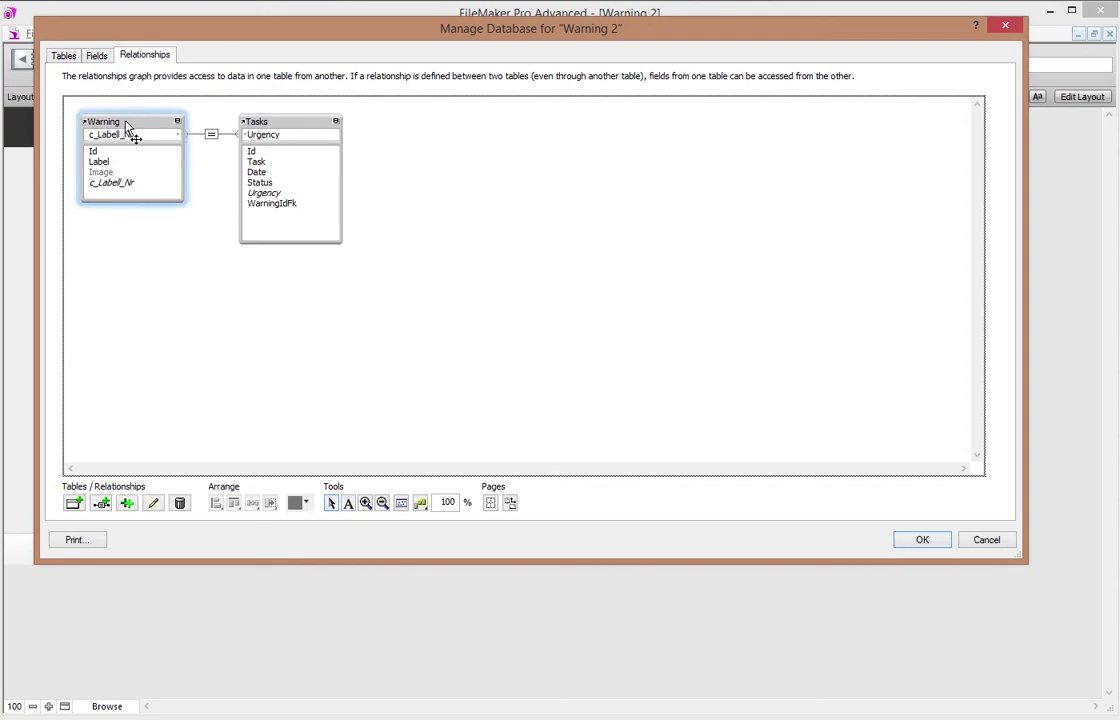
pyautogui.click(298, 503)
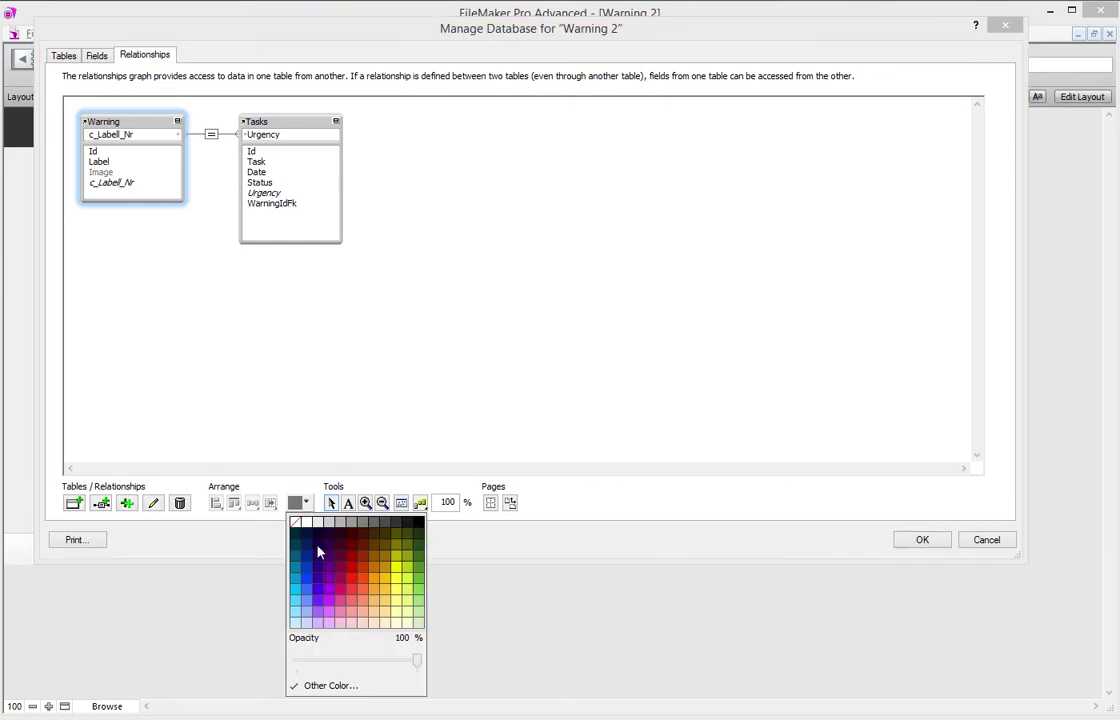
pyautogui.click(362, 588)
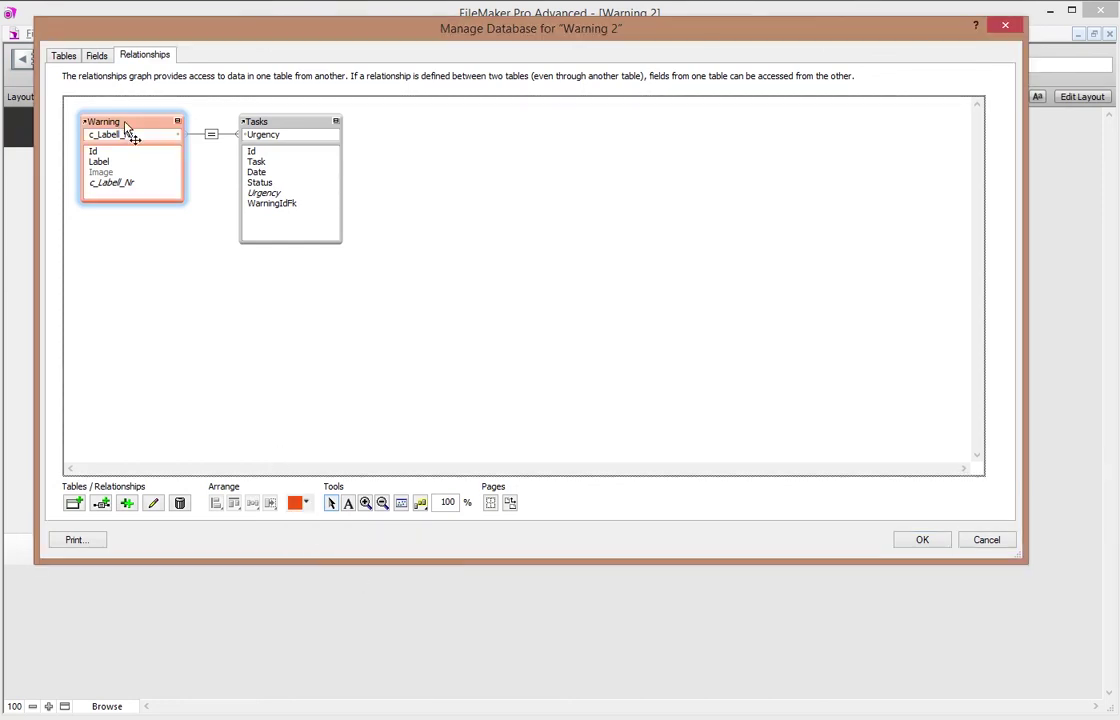
# Duplicate the Warning table occurrence, place the copy beside Tasks and rename it Warning_Tasks
pyautogui.click(127, 503)
pyautogui.moveTo(145, 135); pyautogui.dragTo(447, 213)
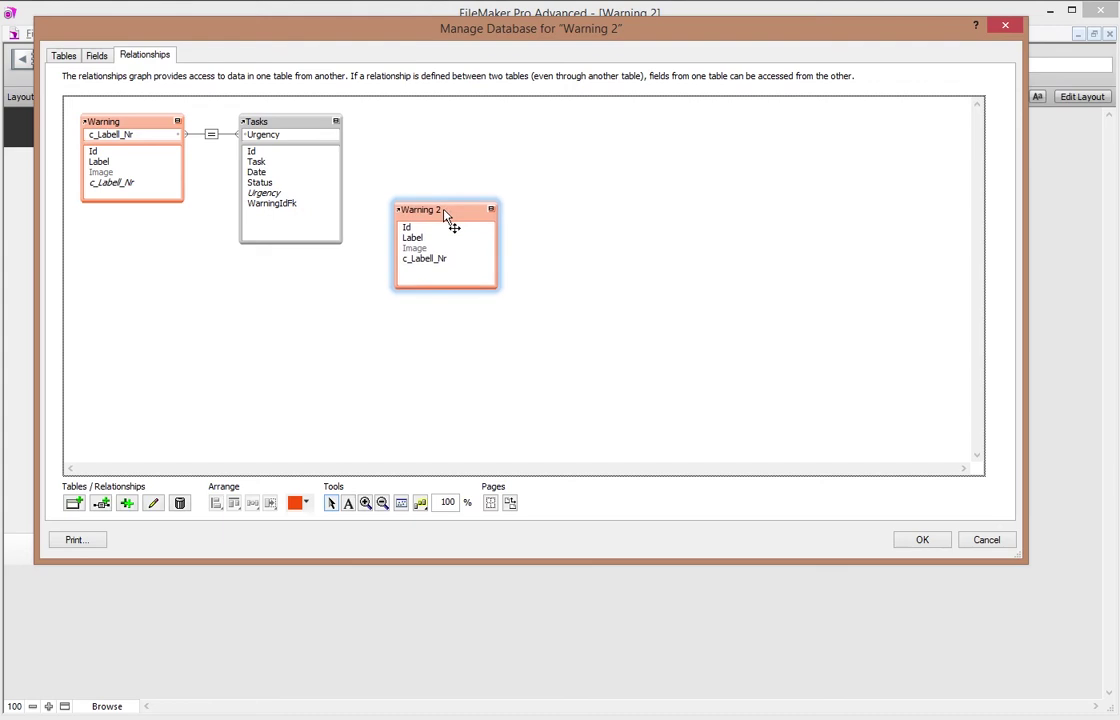
pyautogui.doubleClick(447, 213)
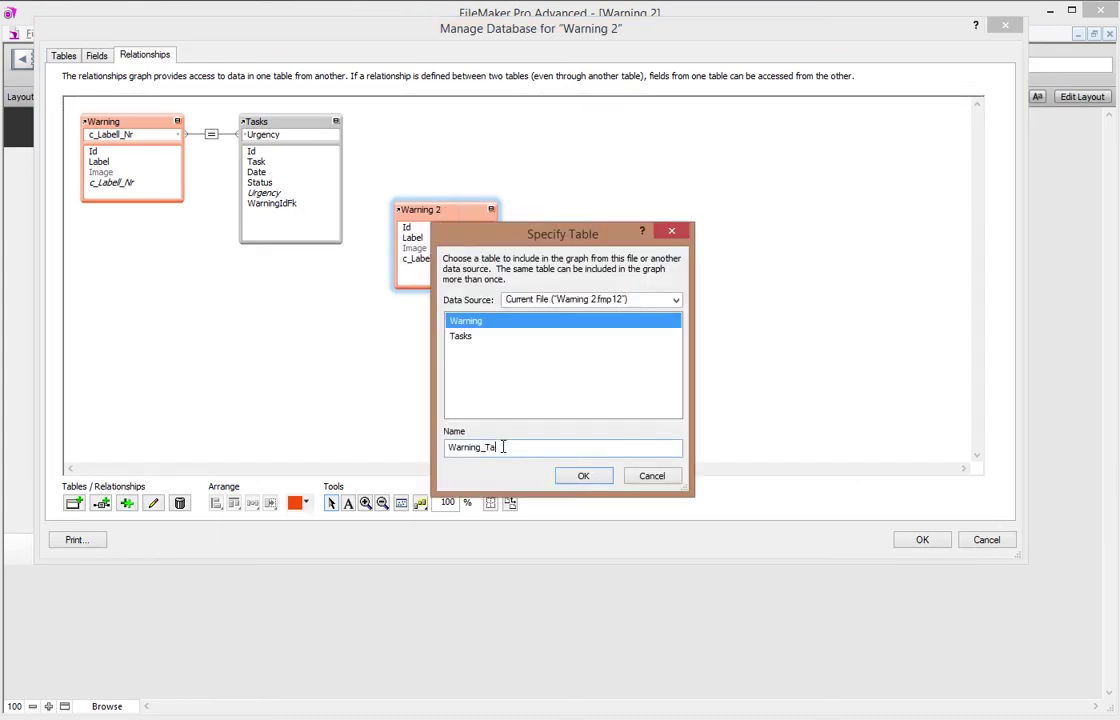
pyautogui.click(598, 477)
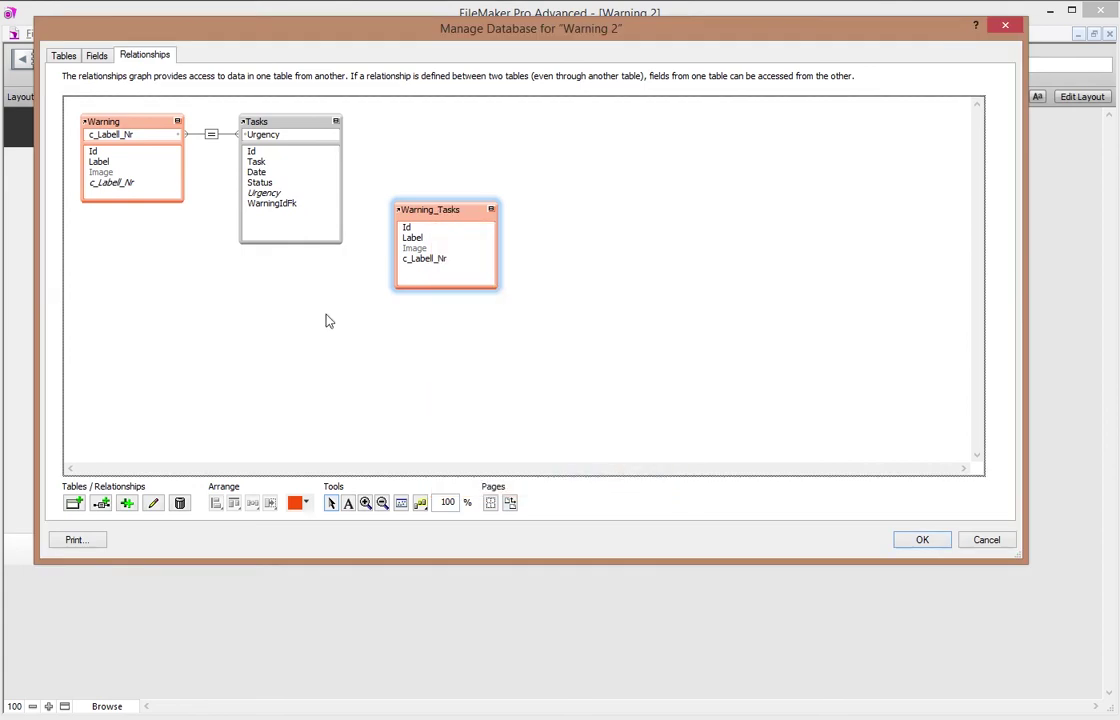
# Relate the Tasks table's WarningIdFk to the Id field of Warning_Tasks and save the database changes
pyautogui.click(277, 207)
pyautogui.moveTo(277, 210); pyautogui.dragTo(414, 229)
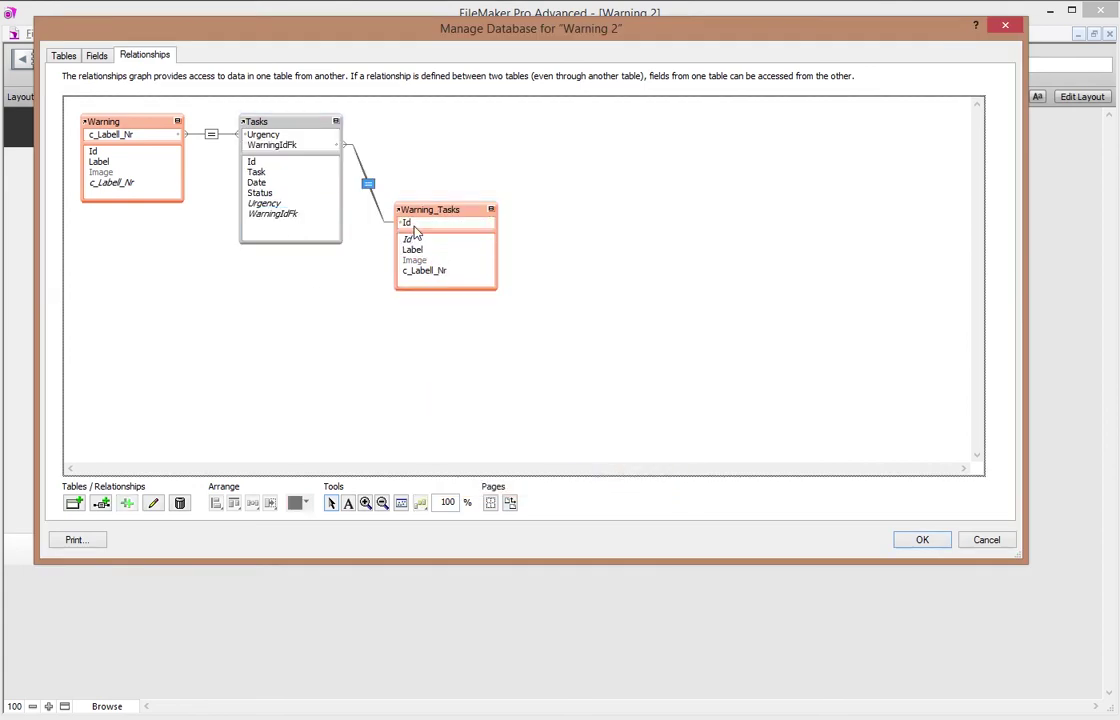
pyautogui.click(921, 539)
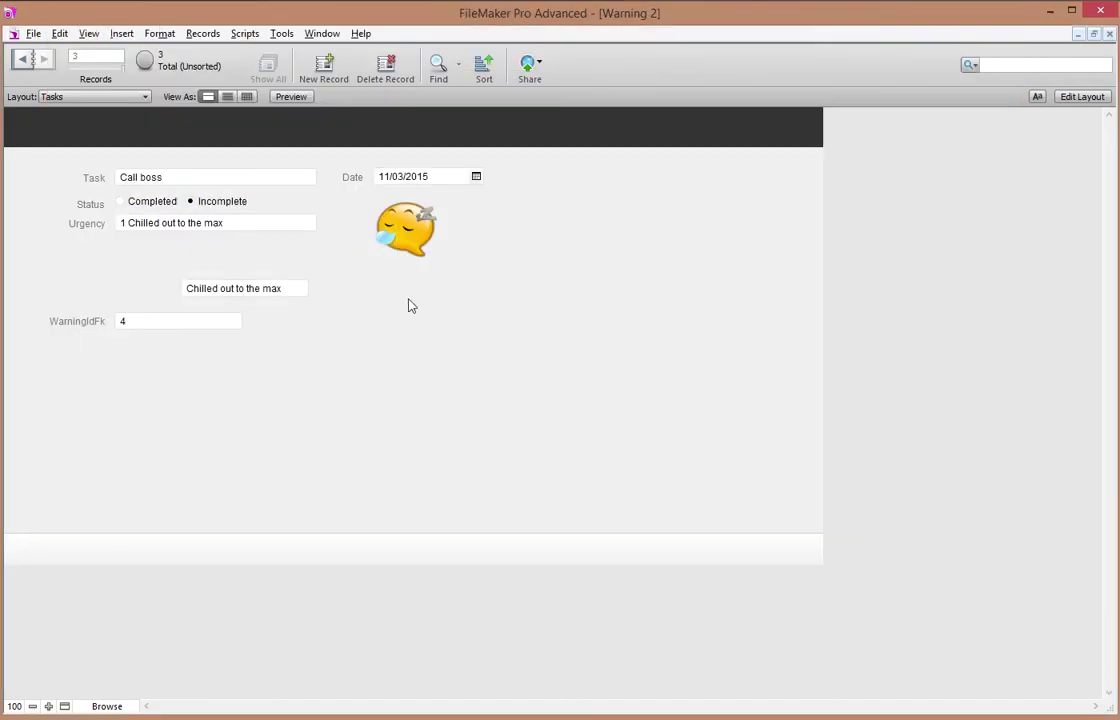
# Make the Label field on the Tasks layout display Warning_Tasks::Label and return to Browse mode
pyautogui.click(1070, 97)
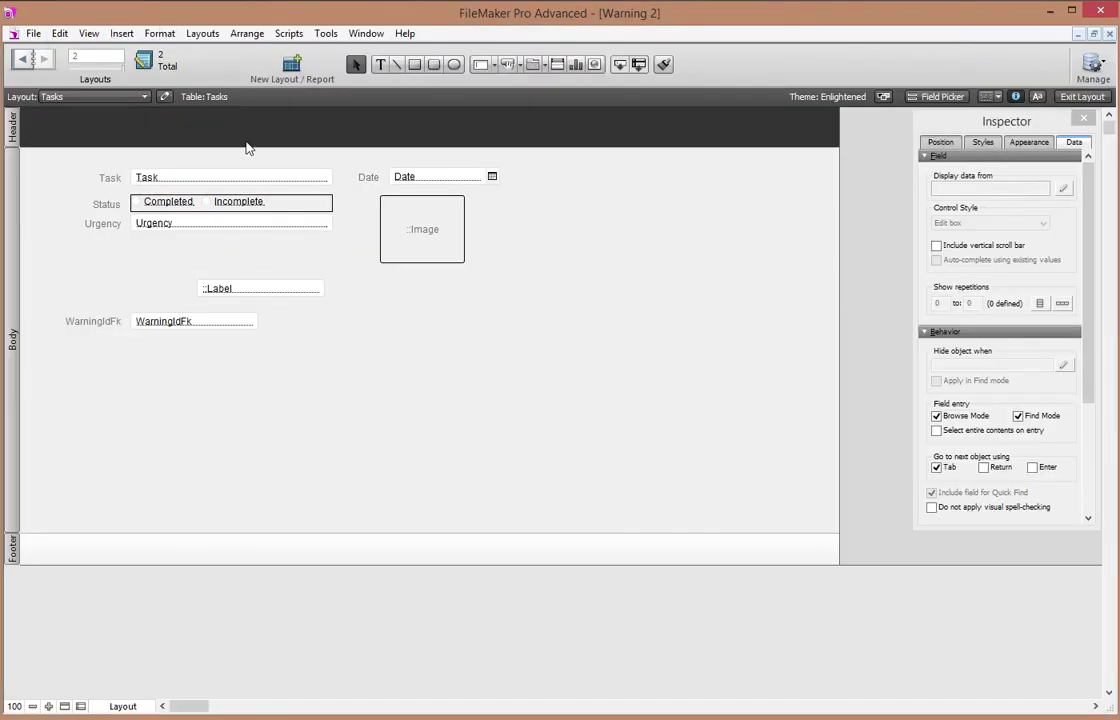
pyautogui.doubleClick(234, 292)
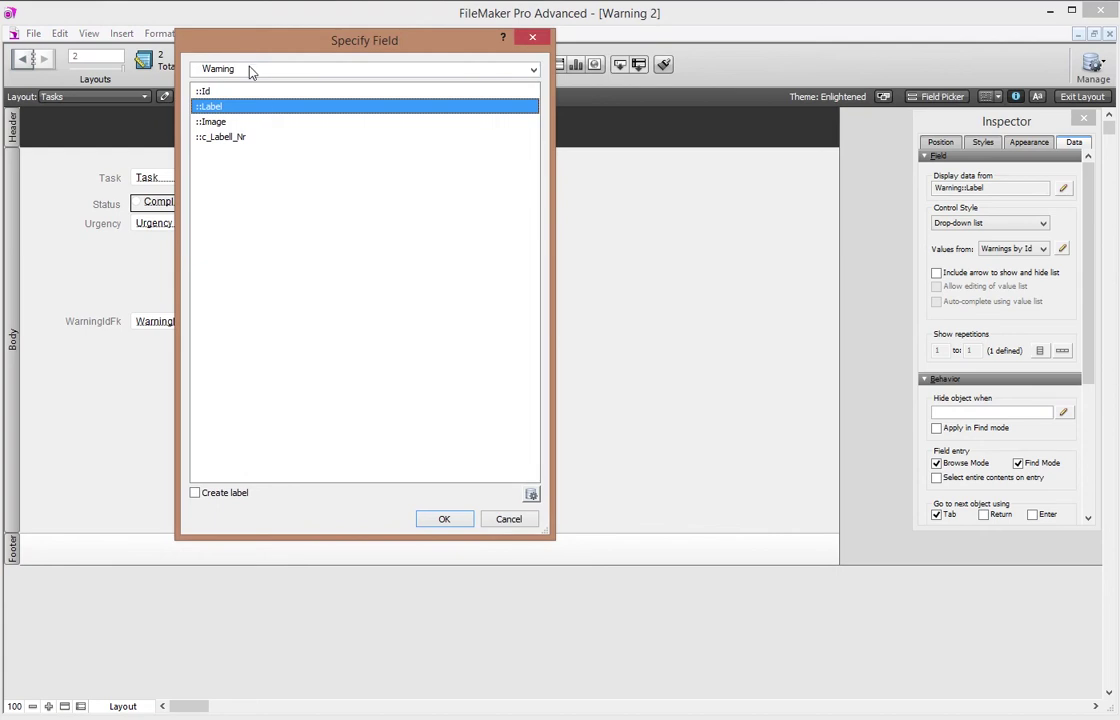
pyautogui.click(250, 70)
pyautogui.click(250, 70)
pyautogui.click(262, 72)
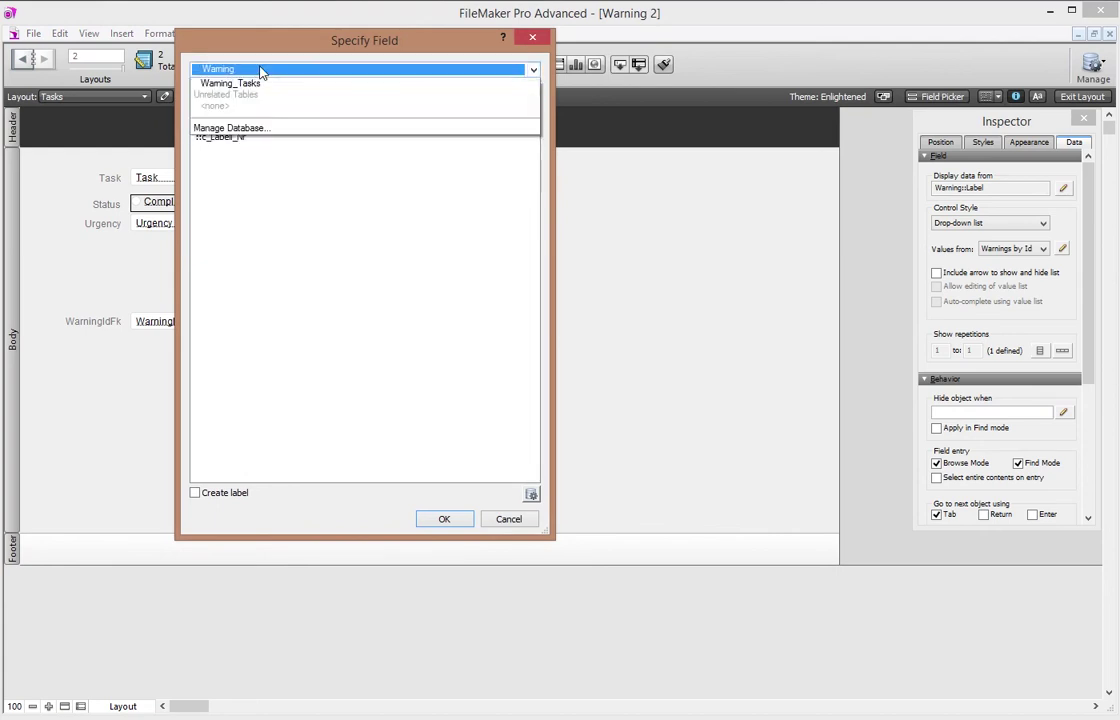
pyautogui.click(250, 130)
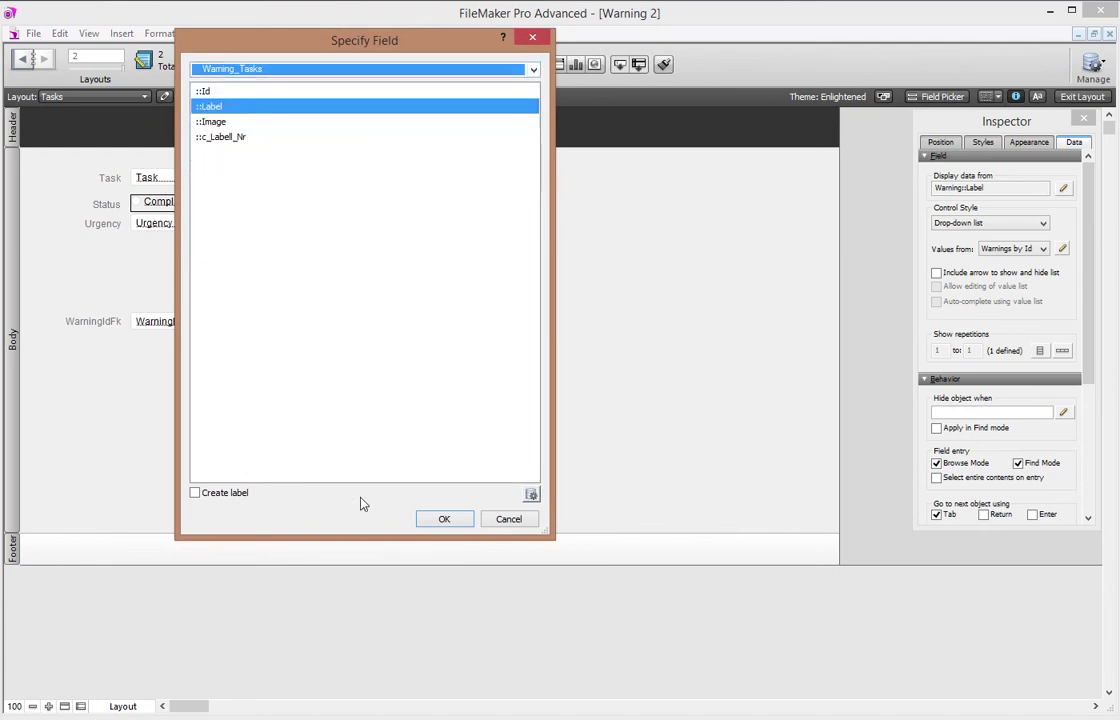
pyautogui.click(440, 519)
pyautogui.hotkey('ctrl', 'b')
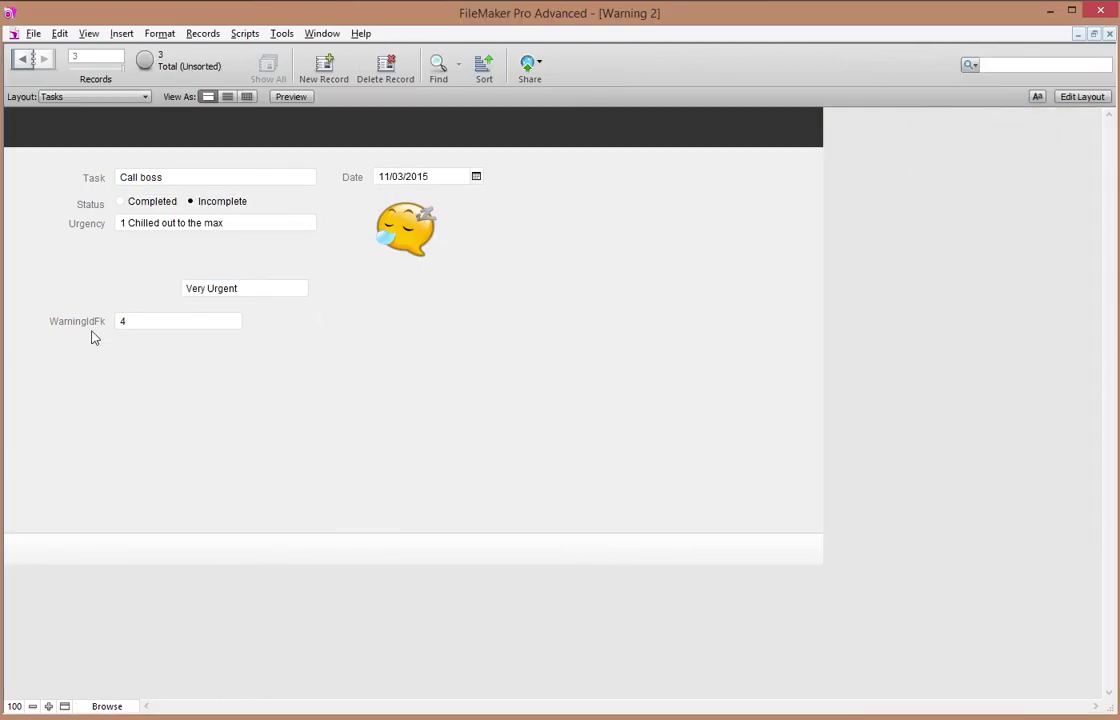
# Test the Id-based label by setting the Call boss record's WarningIdFk to 3, 2 and 1 in turn
pyautogui.click(150, 321)
pyautogui.click(150, 367)
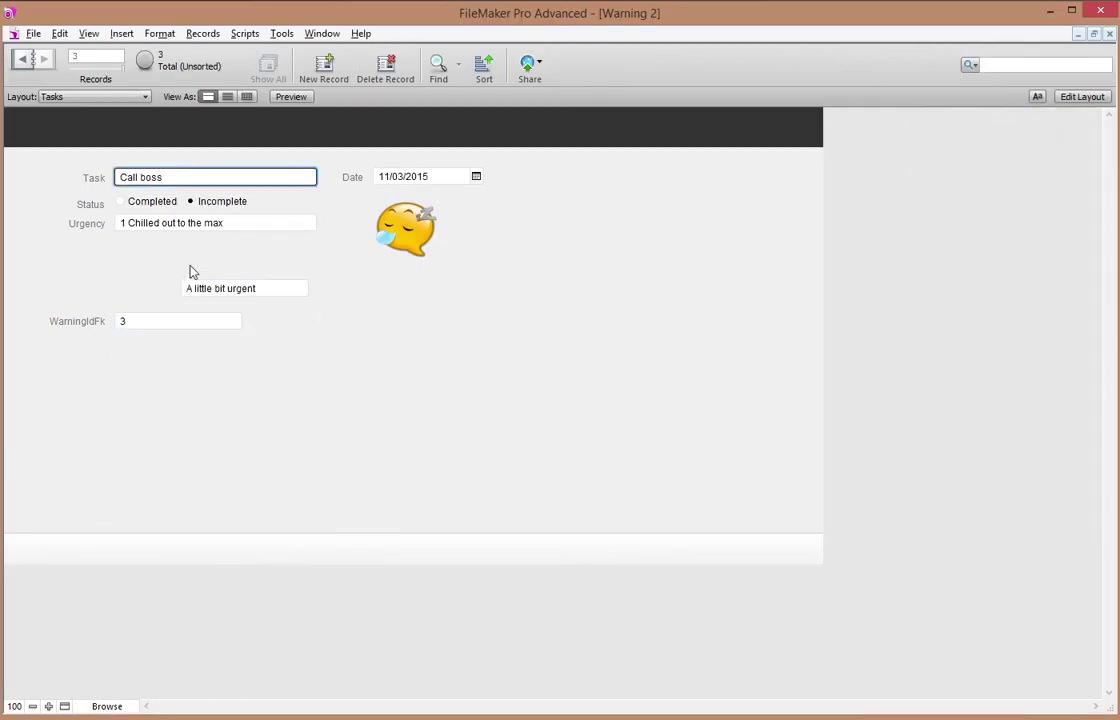
pyautogui.click(165, 321)
pyautogui.click(145, 355)
pyautogui.click(165, 321)
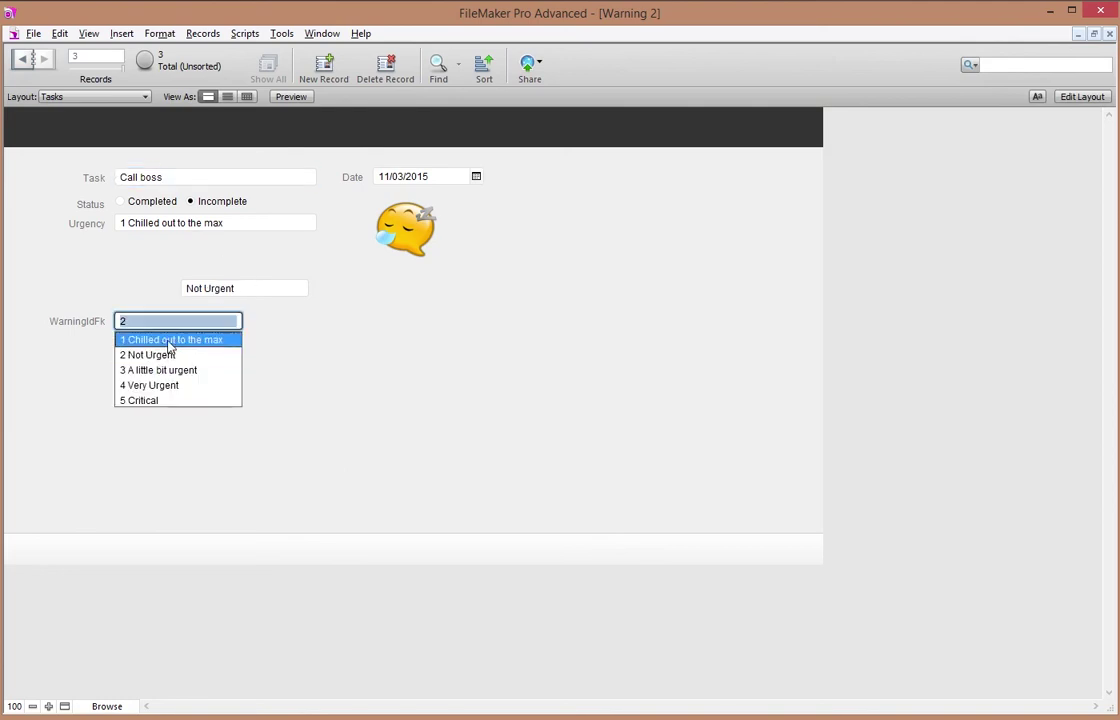
pyautogui.click(152, 335)
# Duplicate the Image field, place the copy beside WarningIdFk and make it display Warning_Tasks::Image
pyautogui.click(1081, 97)
pyautogui.click(440, 236)
pyautogui.moveTo(428, 226); pyautogui.dragTo(337, 343)
pyautogui.doubleClick(337, 343)
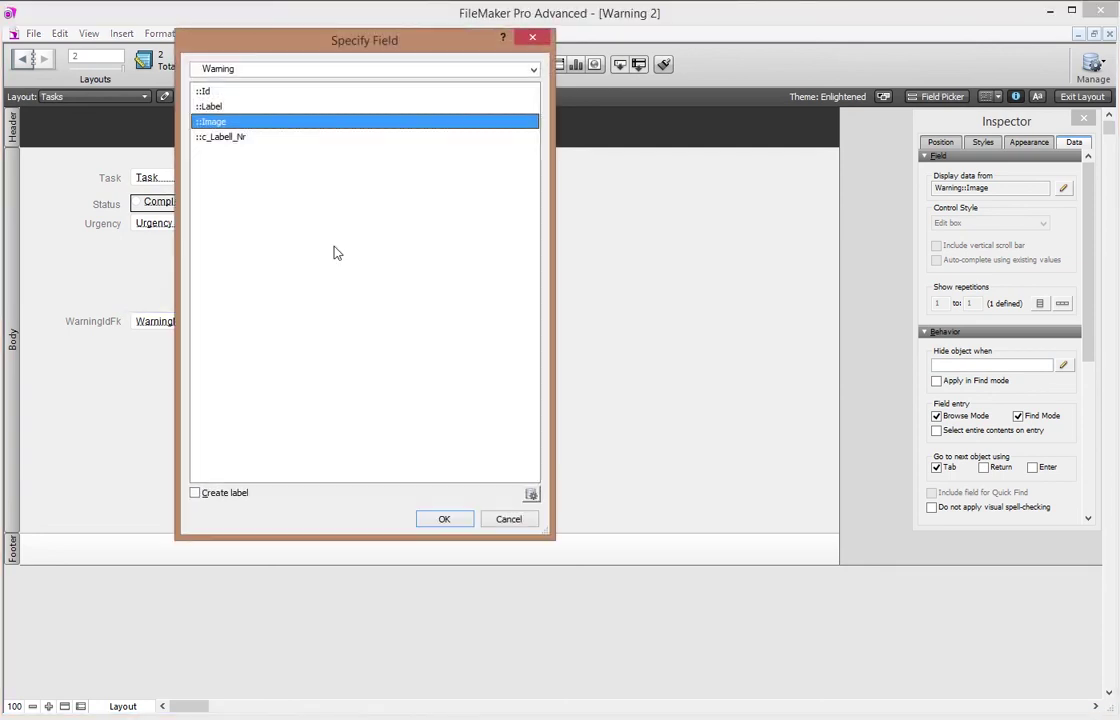
pyautogui.click(277, 70)
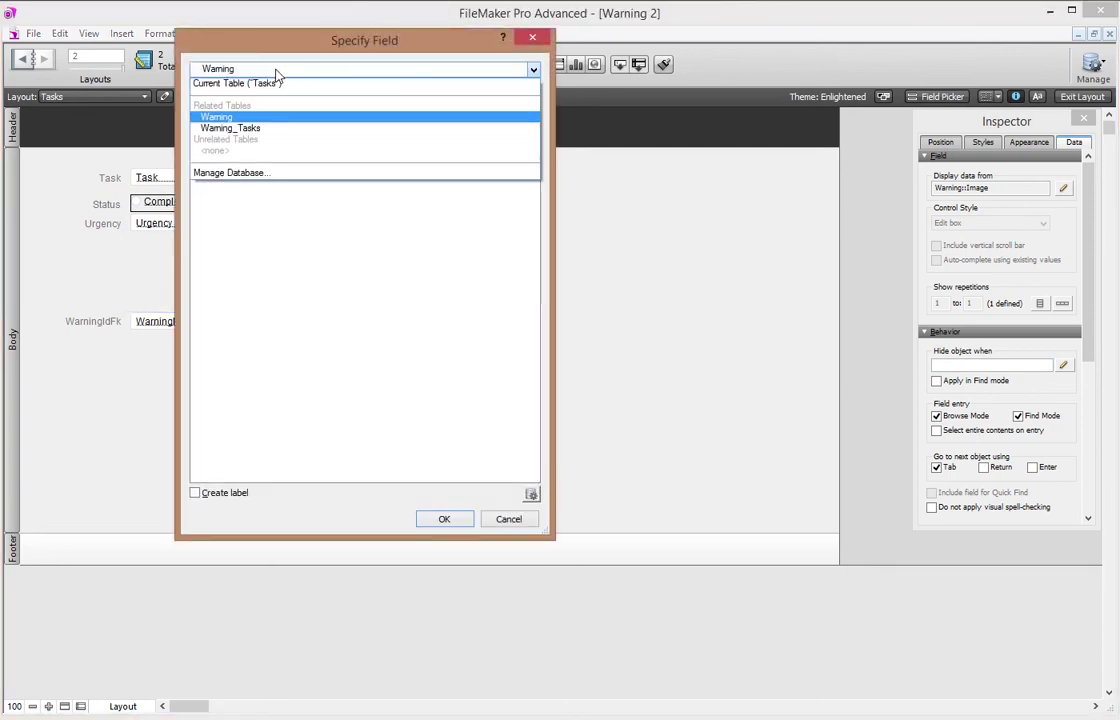
pyautogui.click(269, 134)
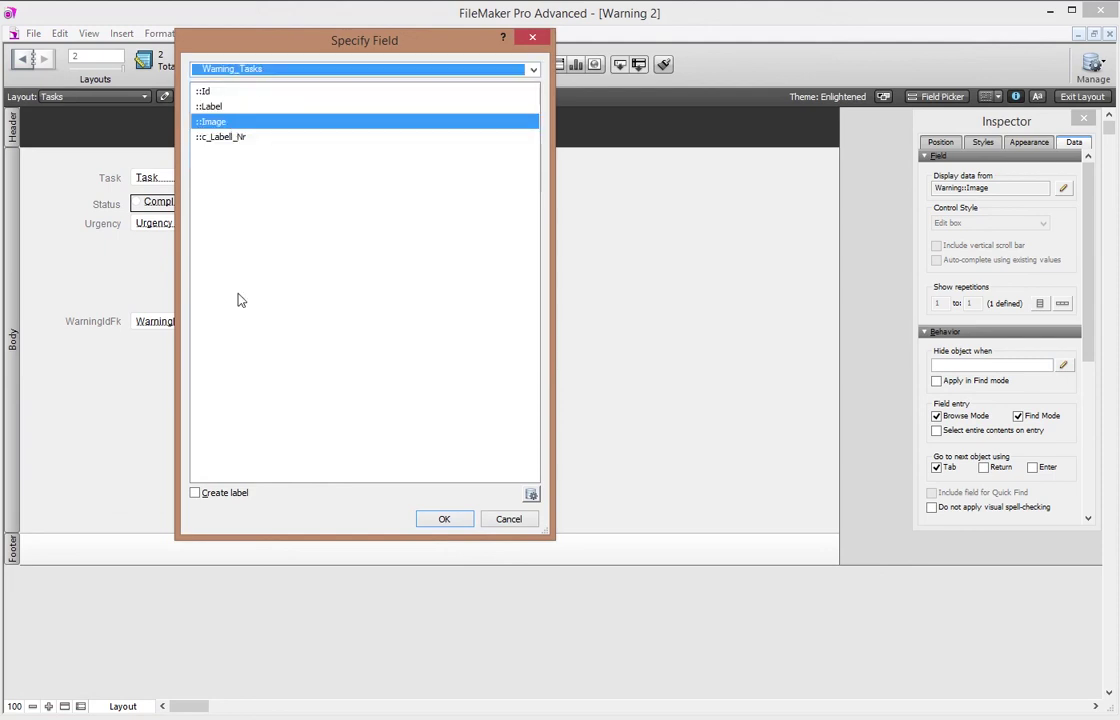
pyautogui.click(462, 521)
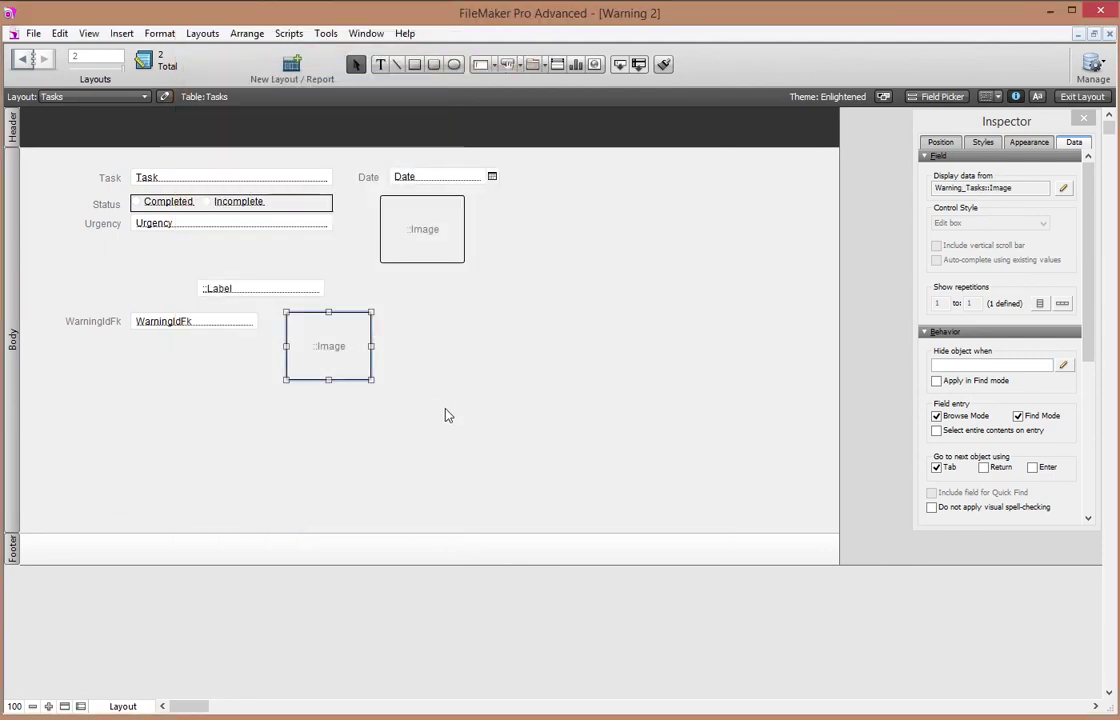
# Switch to Browse mode and set the record's WarningIdFk to 3 A little bit urgent to test the new image
pyautogui.hotkey('ctrl', 'b')
pyautogui.click(197, 325)
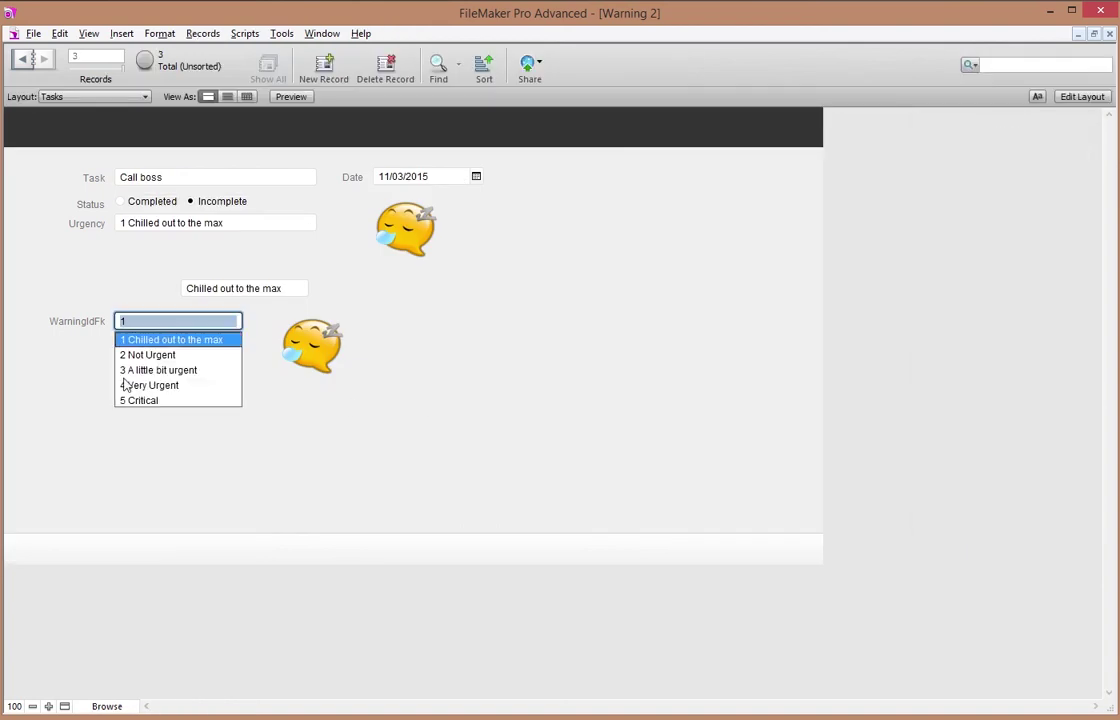
pyautogui.click(145, 374)
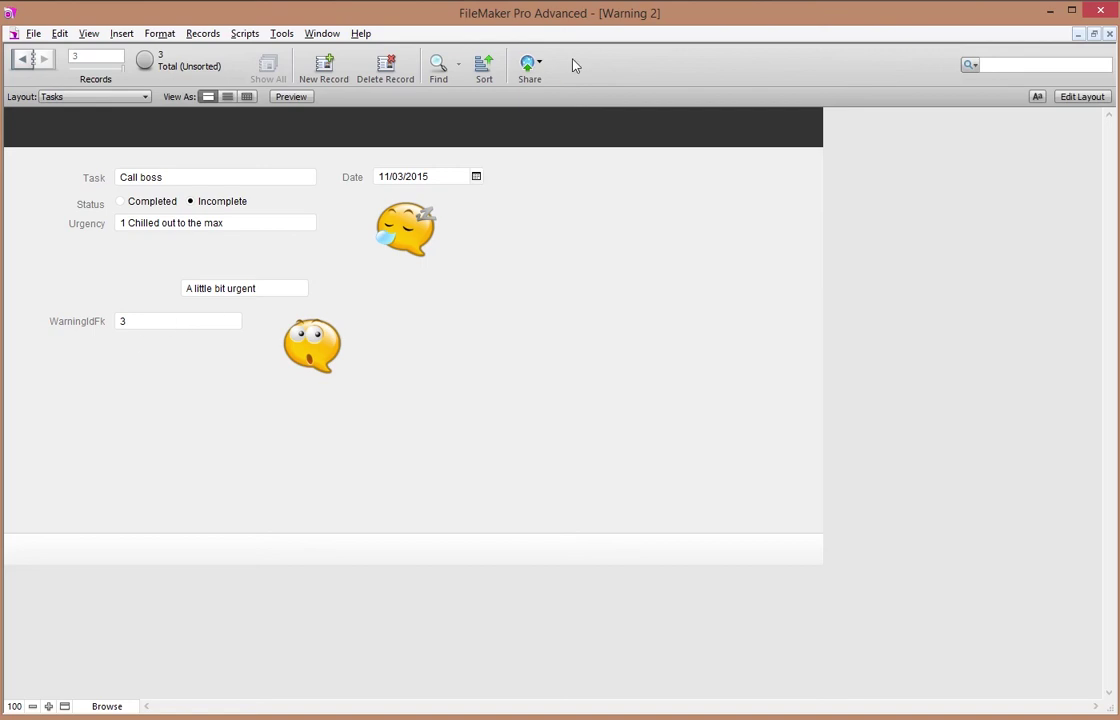
# Change the control style of the Warning_Tasks Label field on the layout to Edit box
pyautogui.click(1088, 96)
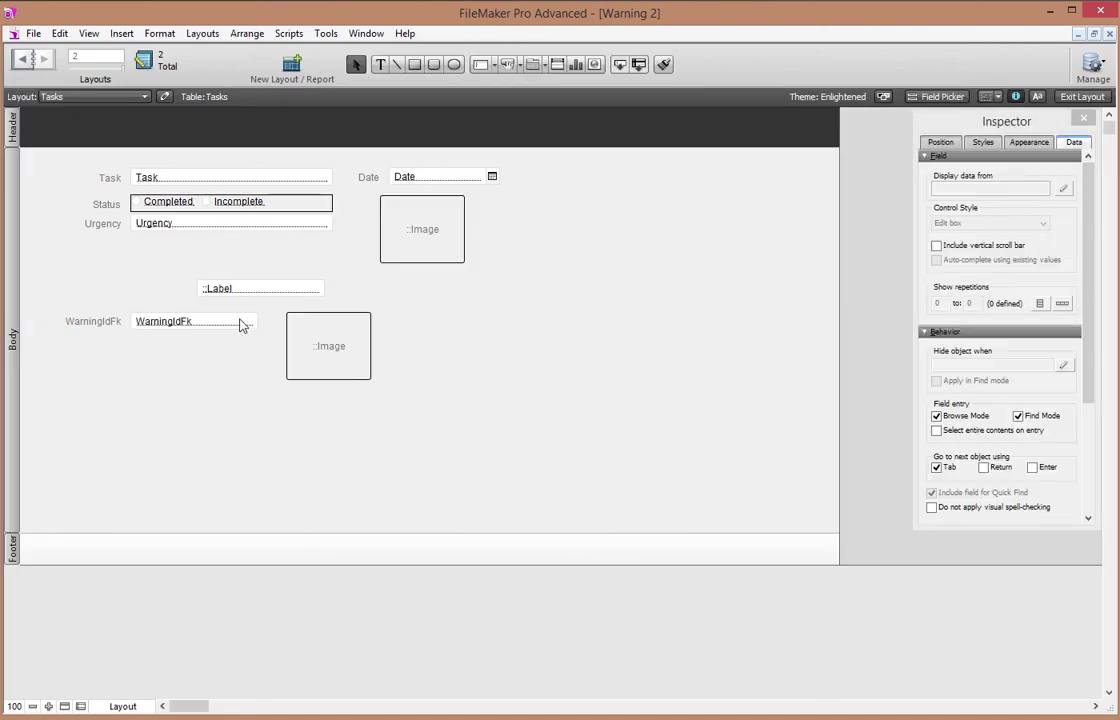
pyautogui.click(227, 322)
pyautogui.click(240, 293)
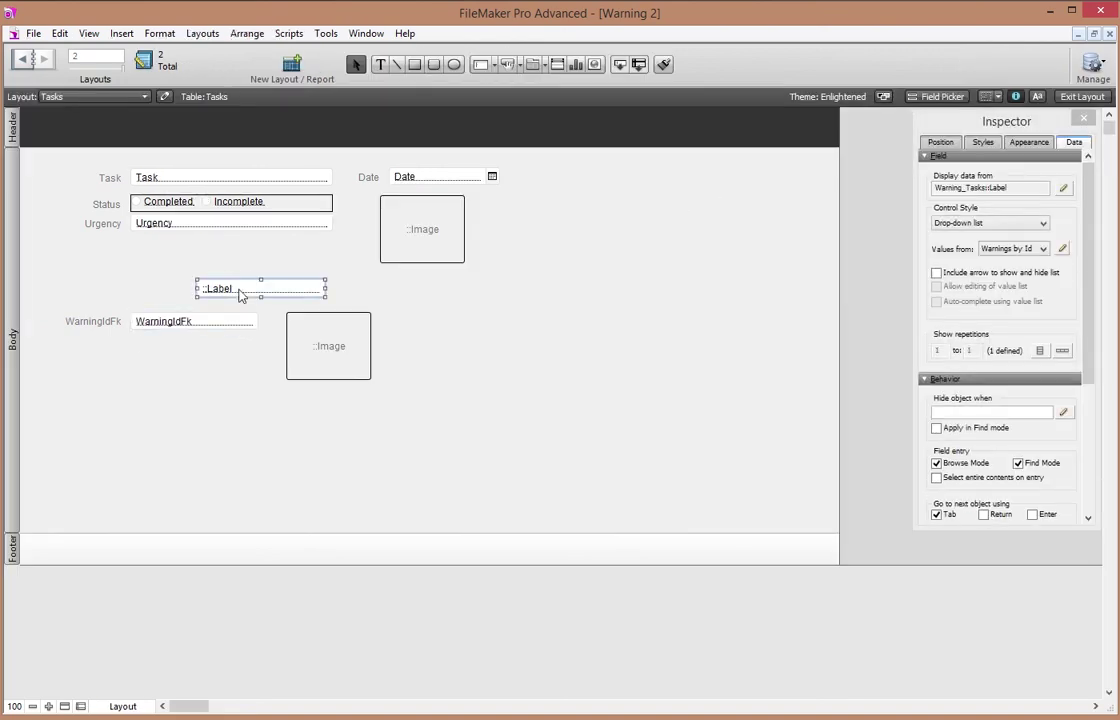
pyautogui.click(995, 223)
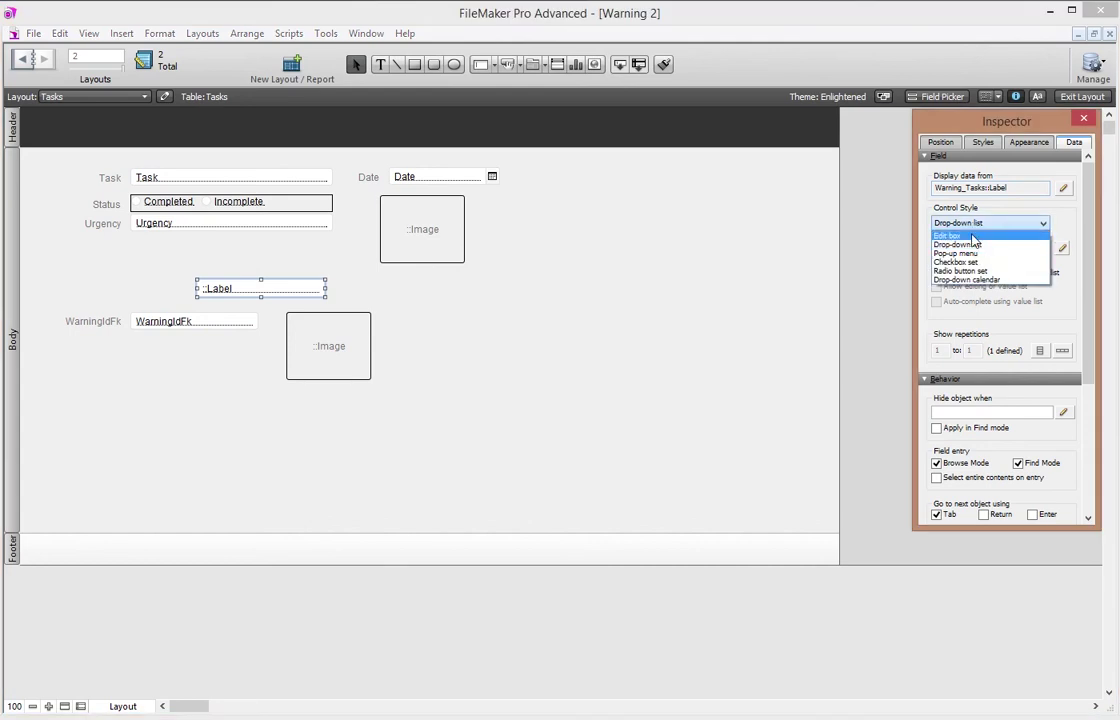
pyautogui.click(968, 234)
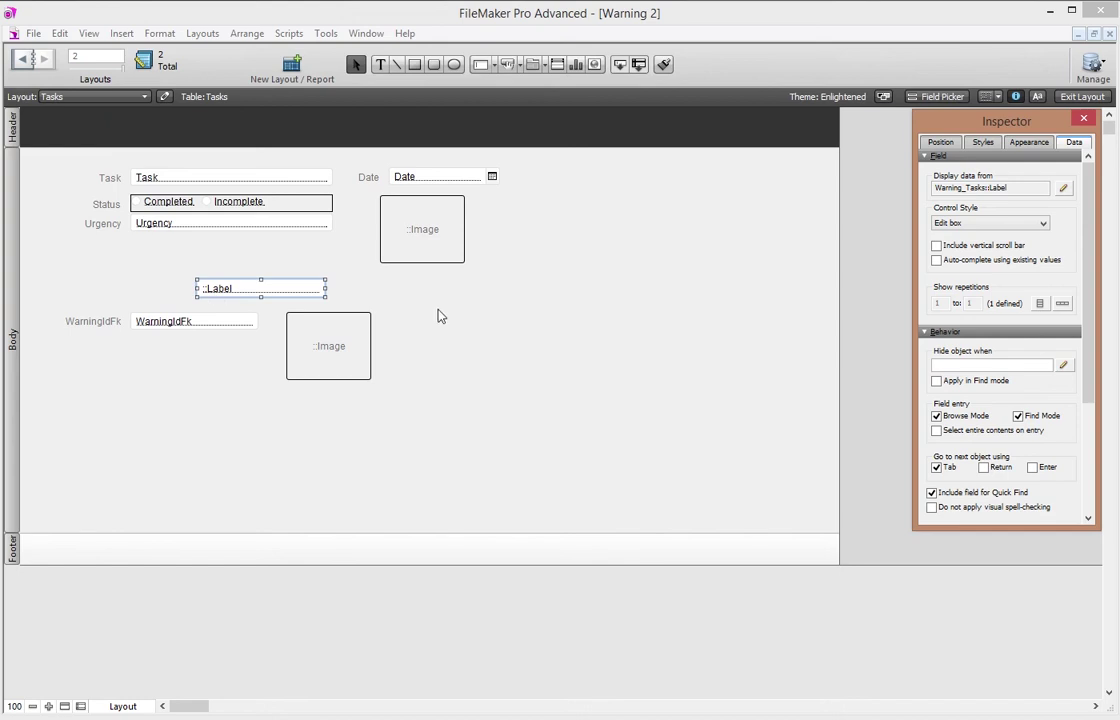
# Turn off Browse Mode entry for the Label field and Find Mode entry for the WarningIdFk field
pyautogui.click(167, 322)
pyautogui.click(237, 293)
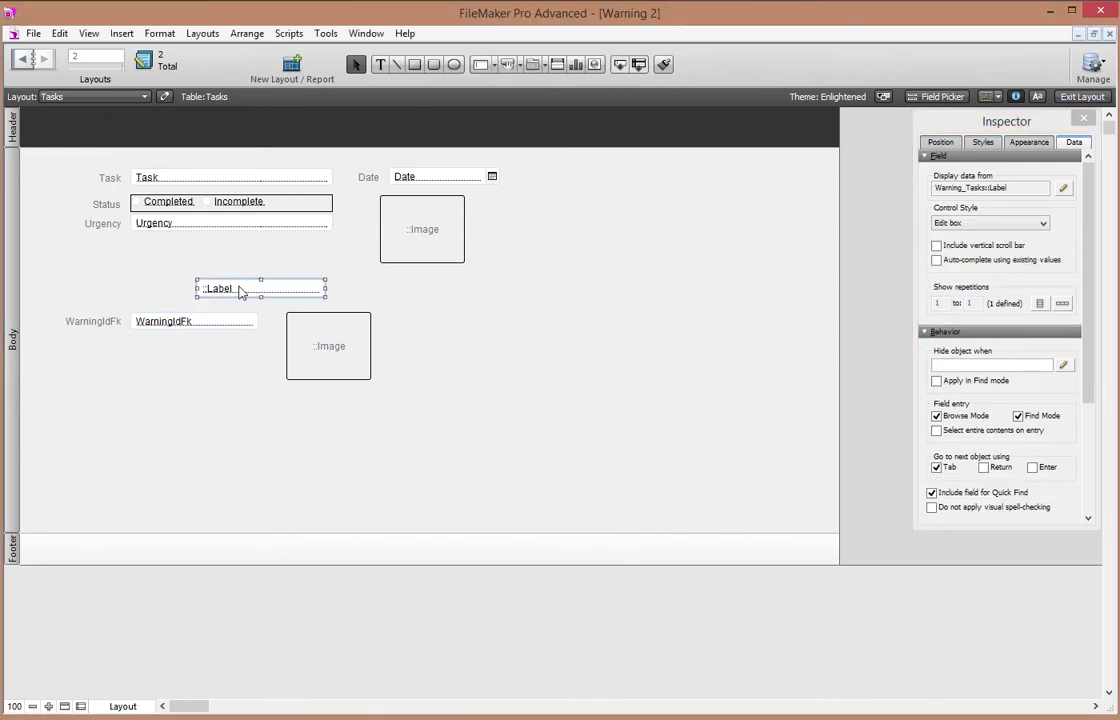
pyautogui.click(937, 416)
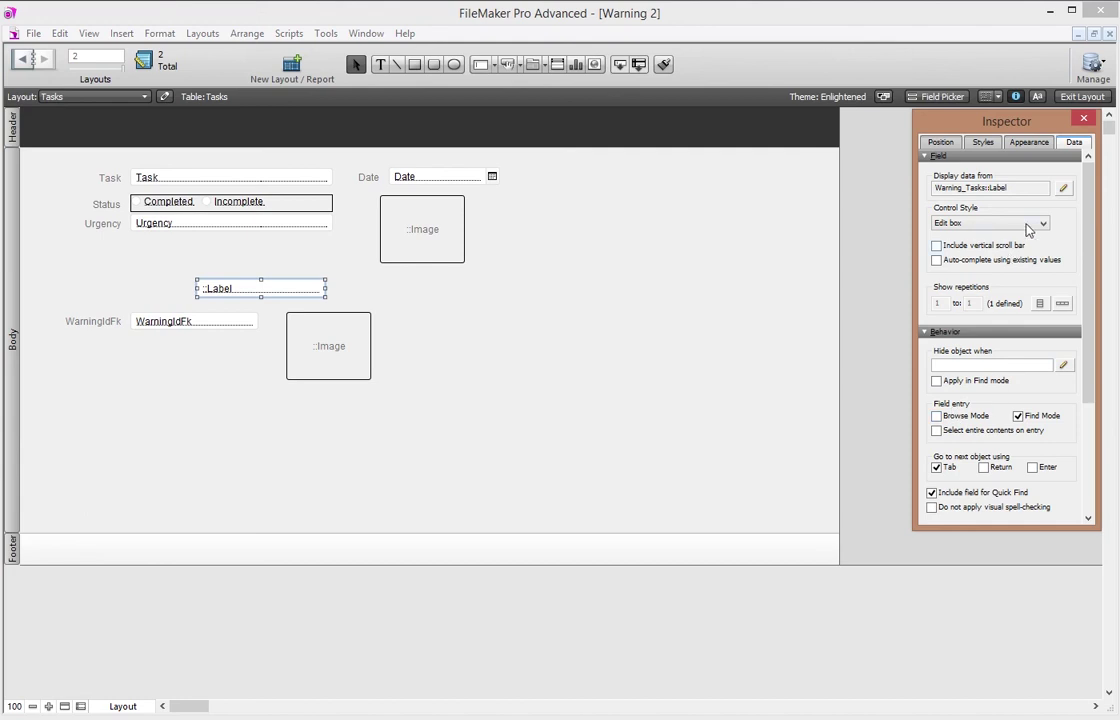
pyautogui.click(243, 322)
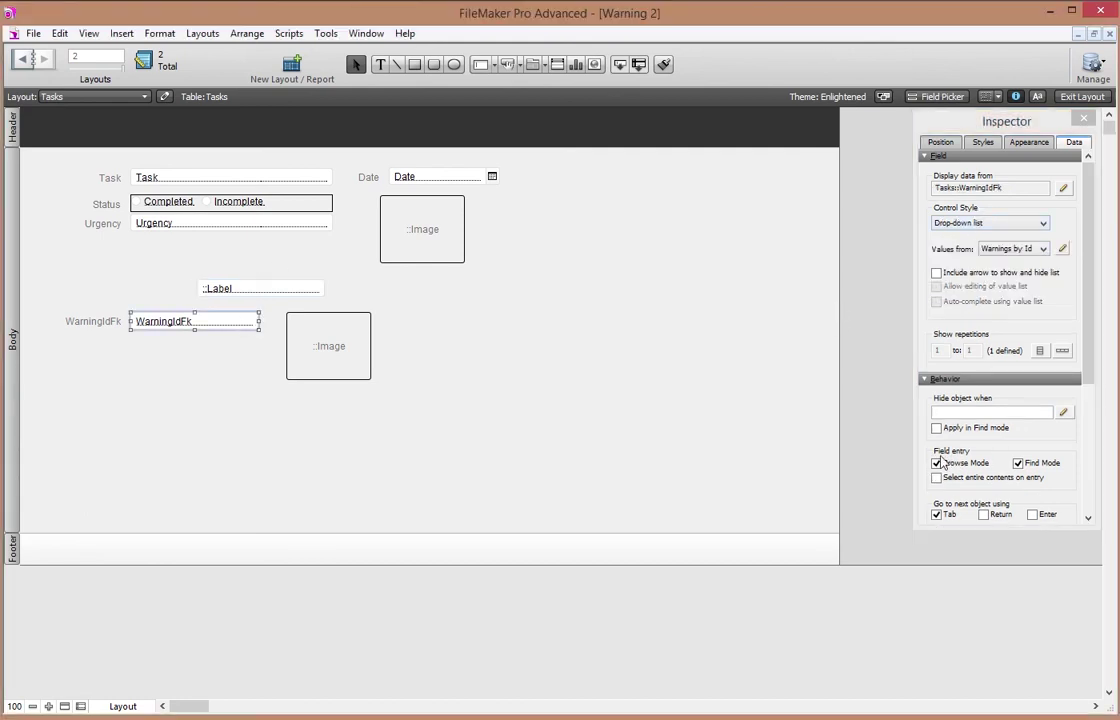
pyautogui.click(1018, 464)
# Align the Label field exactly over the WarningIdFk field and return to Browse mode
pyautogui.click(281, 297)
pyautogui.keyDown('shift'); pyautogui.click(217, 321); pyautogui.keyUp('shift')
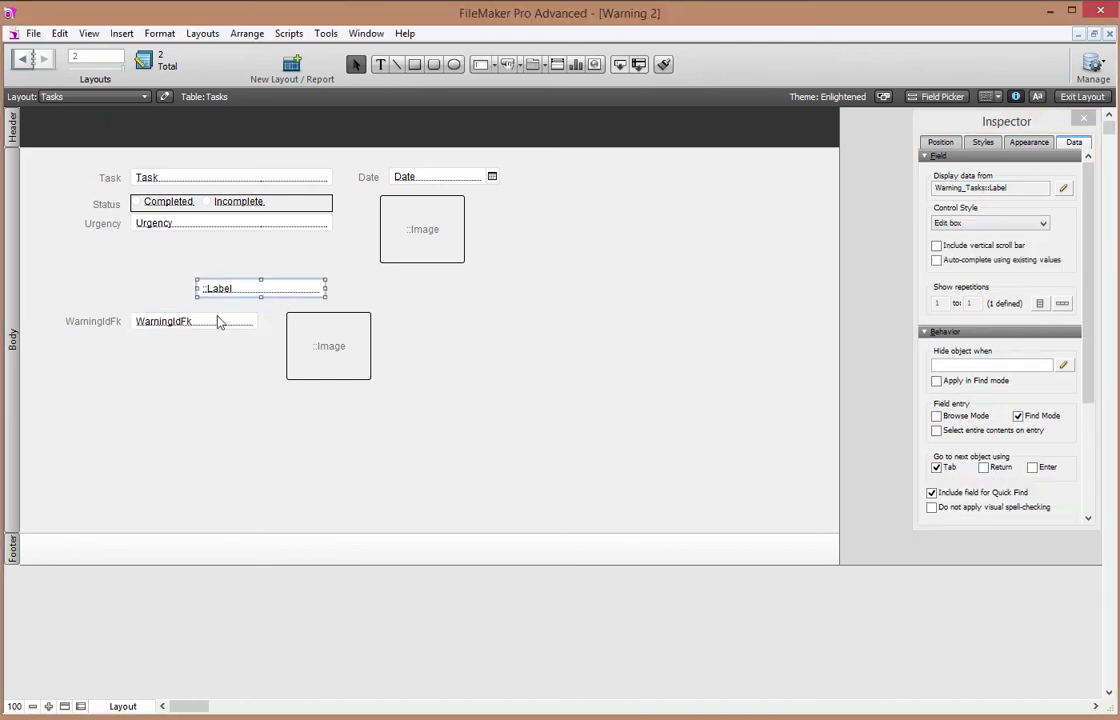
pyautogui.click(955, 145)
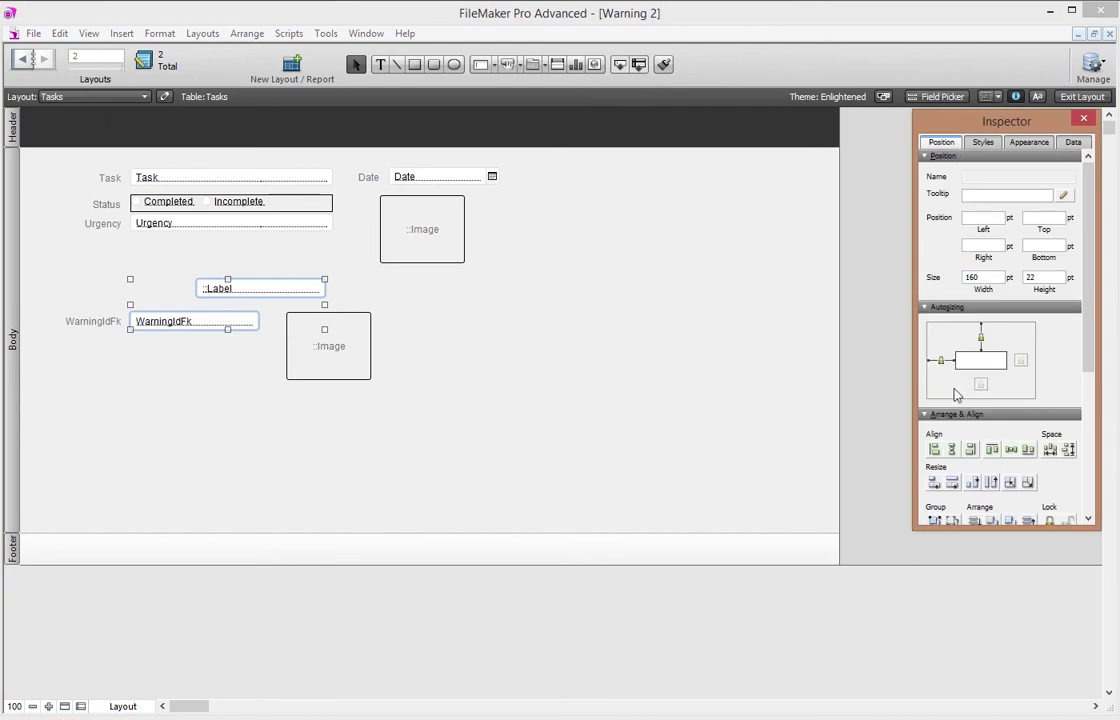
pyautogui.click(933, 450)
pyautogui.click(1011, 450)
pyautogui.click(198, 358)
pyautogui.hotkey('ctrl', 'b')
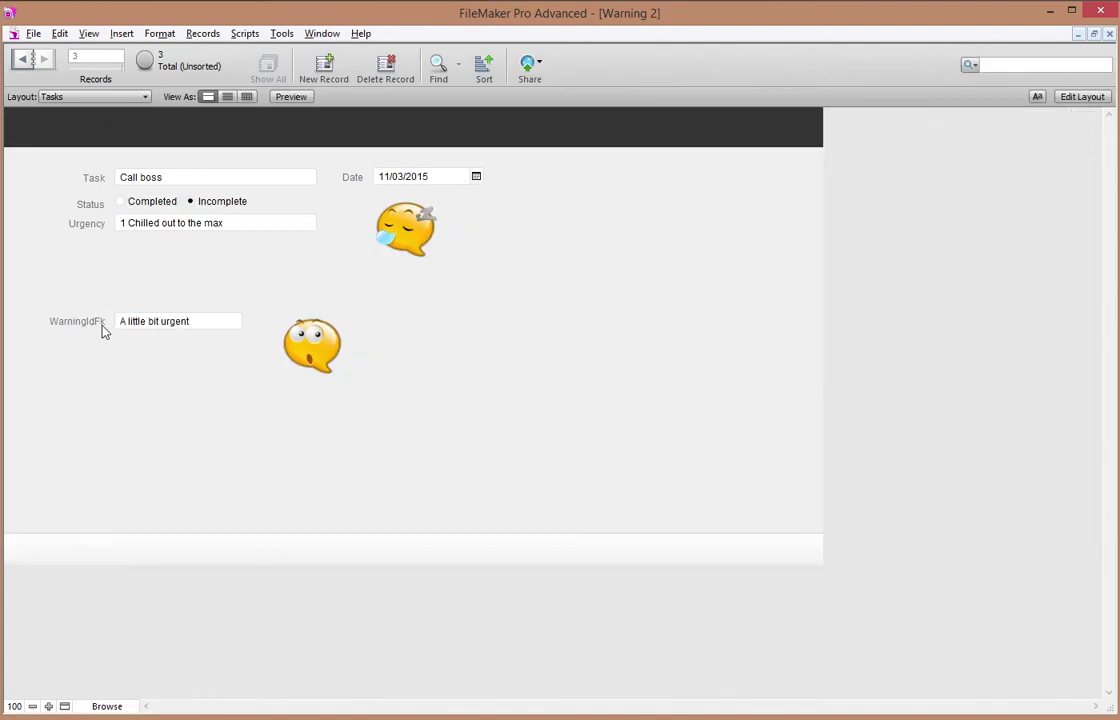
# Set the Call boss record's WarningIdFk to 5 Critical, commit the record and reopen the layout for editing
pyautogui.click(210, 322)
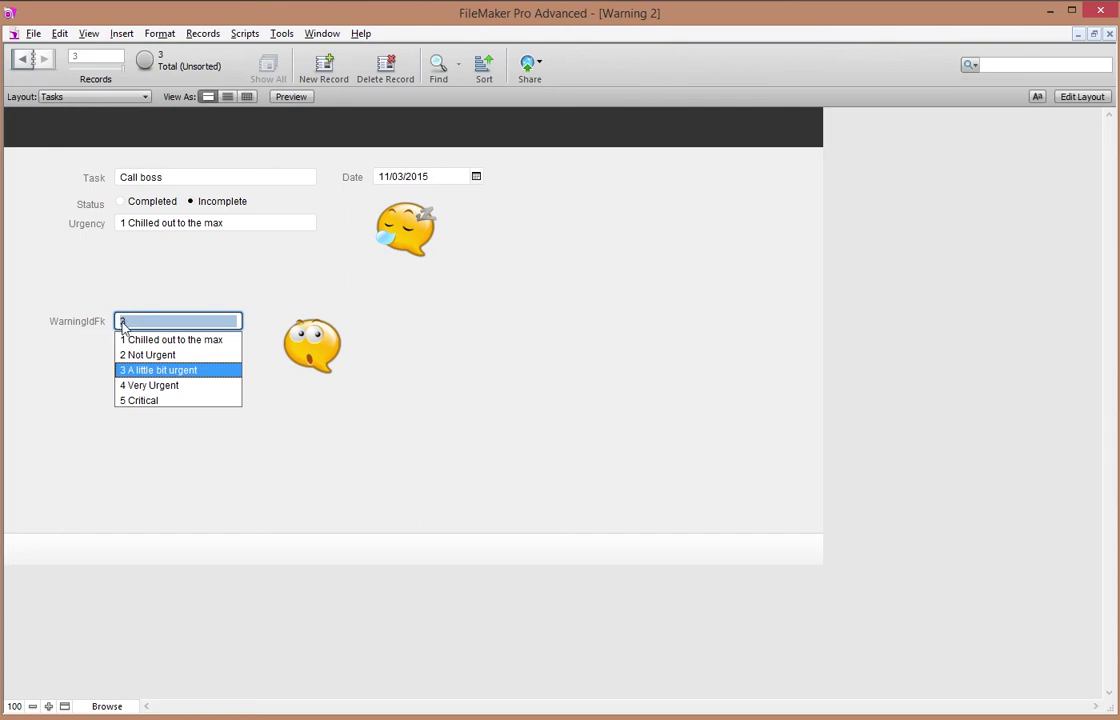
pyautogui.click(140, 400)
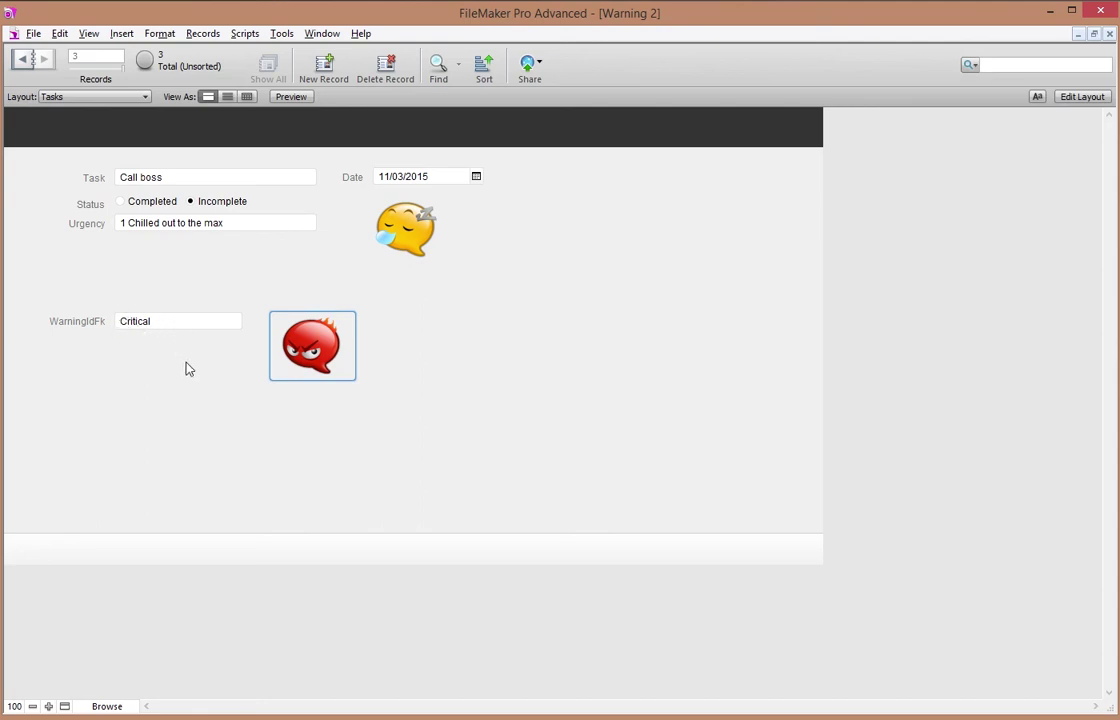
pyautogui.click(493, 318)
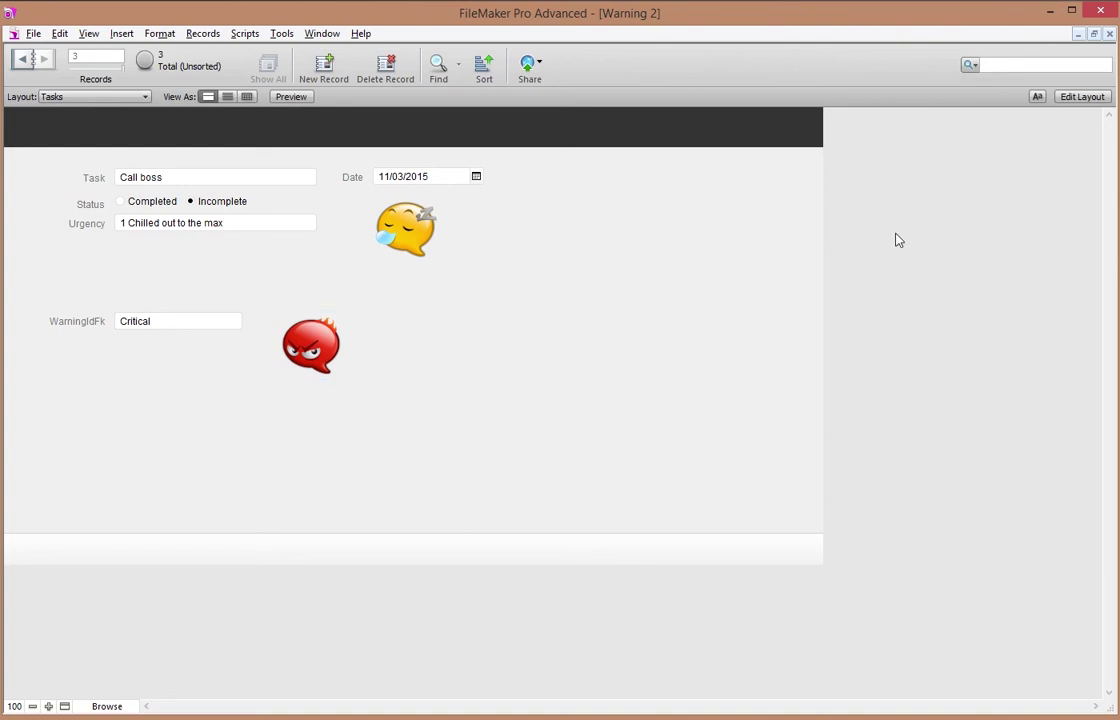
pyautogui.click(1072, 97)
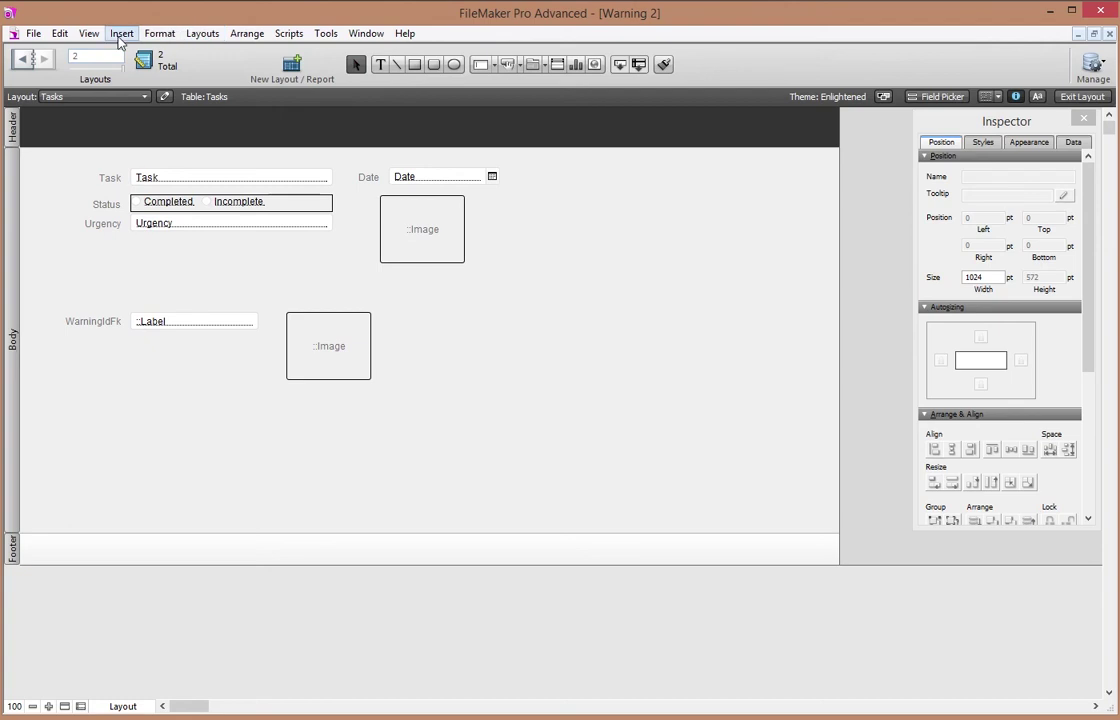
pyautogui.click(202, 33)
pyautogui.click(229, 189)
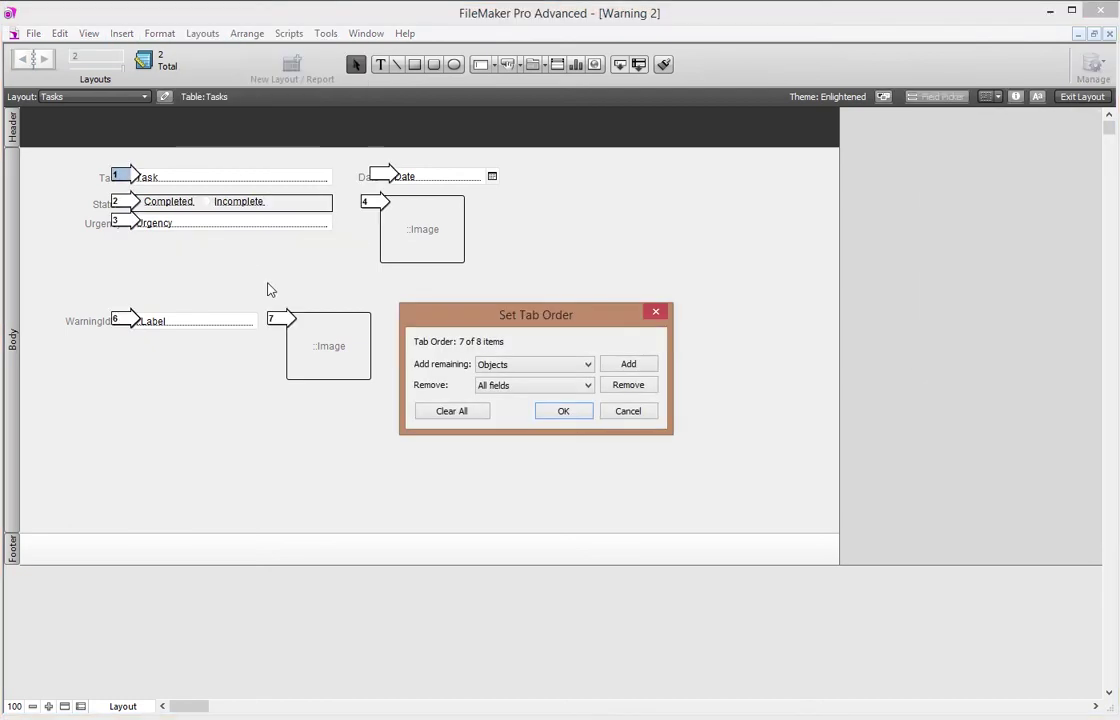
pyautogui.click(281, 322)
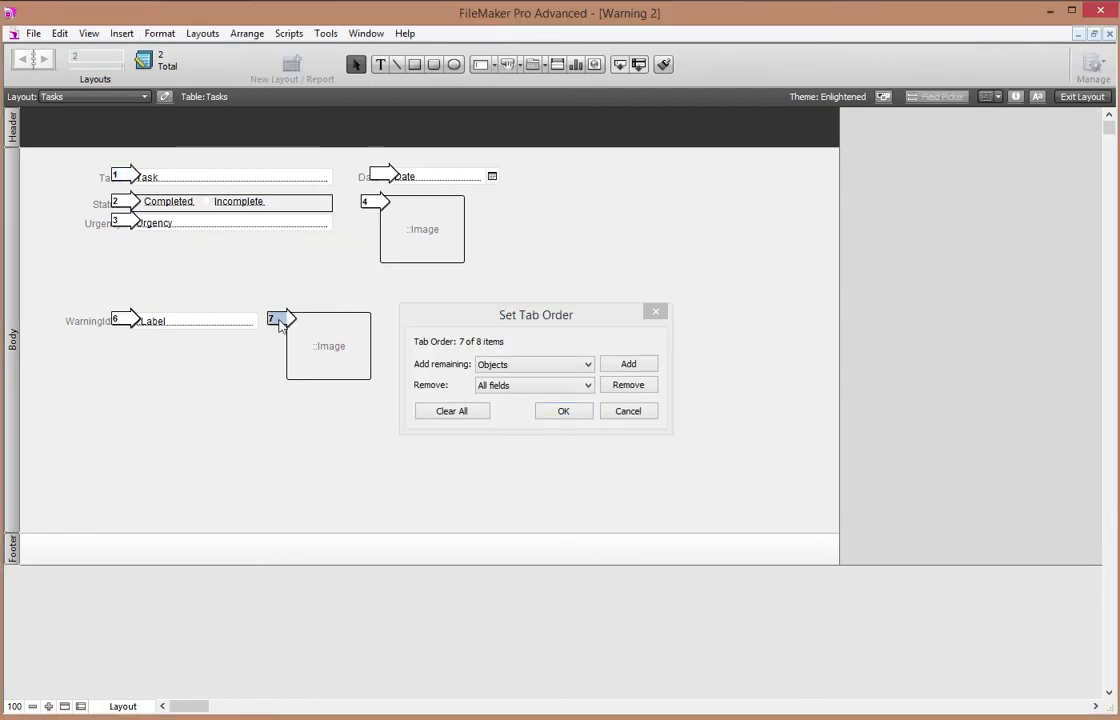
pyautogui.press('BackSpace')
pyautogui.click(368, 204)
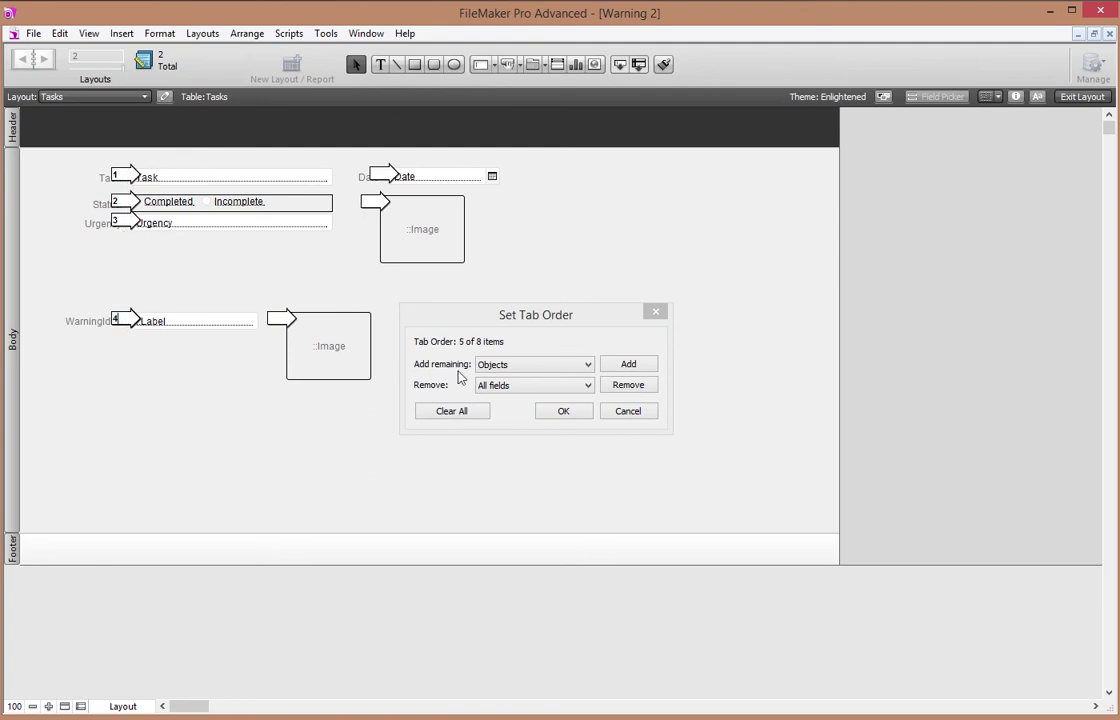
pyautogui.click(628, 411)
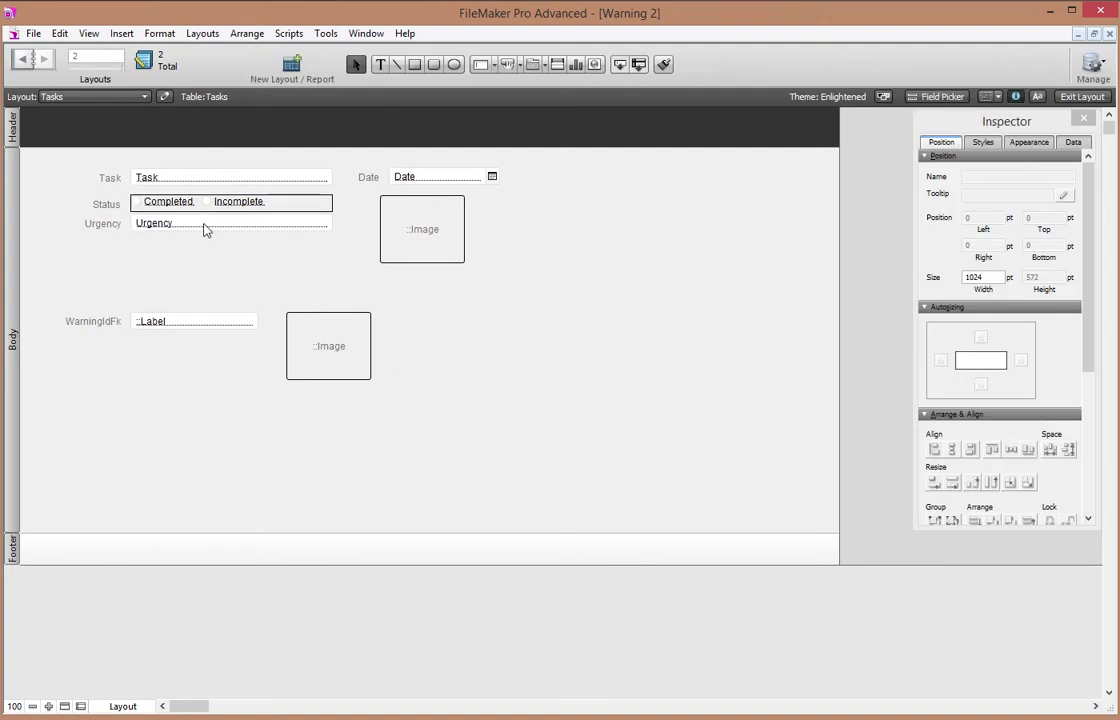
# Shift the Label field sideways off WarningIdFk and make WarningIdFk number 4 in the layout's tab order
pyautogui.click(180, 328)
pyautogui.moveTo(180, 333); pyautogui.dragTo(220, 330)
pyautogui.click(192, 36)
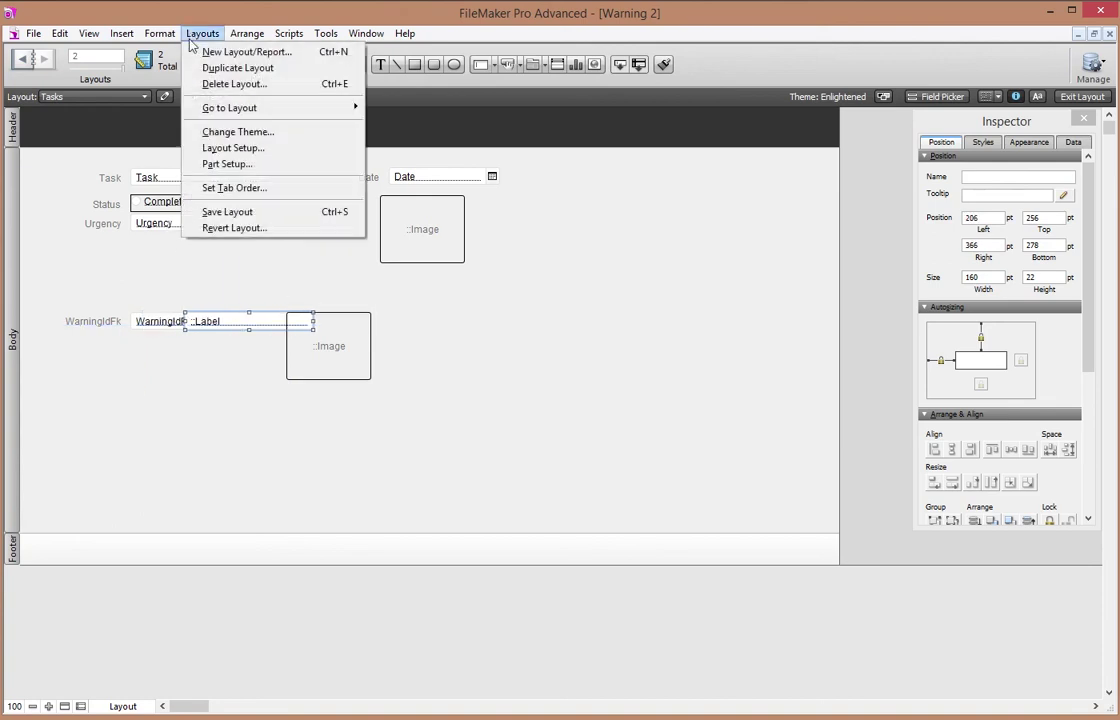
pyautogui.click(255, 187)
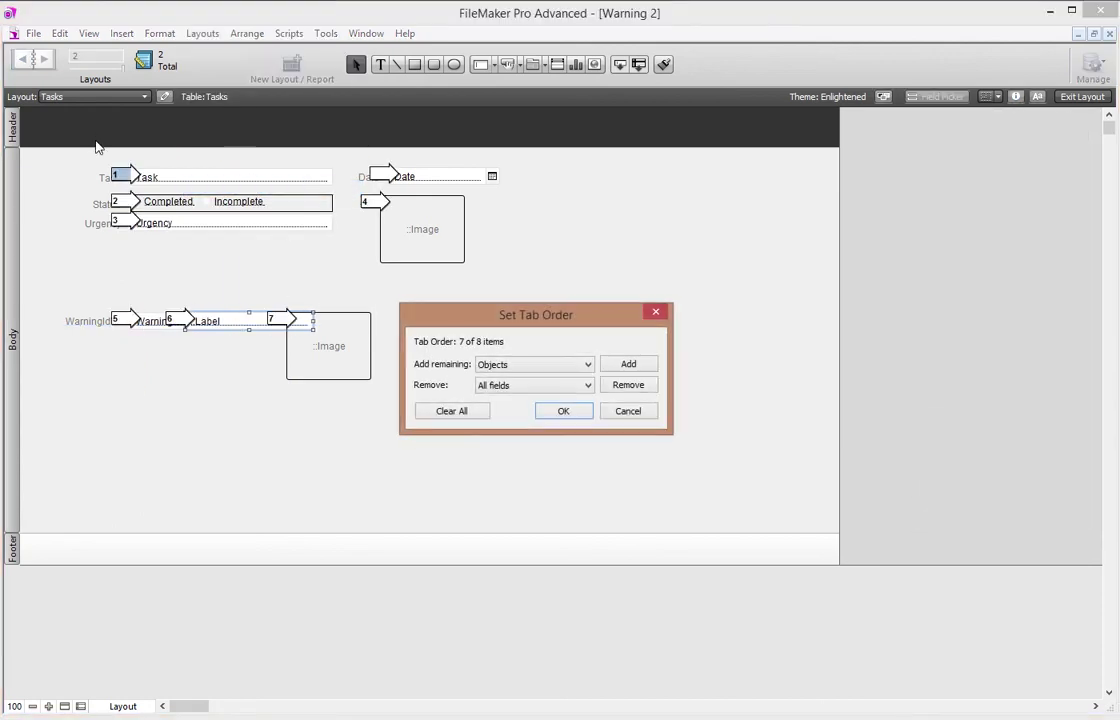
pyautogui.click(118, 319)
pyautogui.write('4')
# Remove the Label field and both Image fields from the tab order and accept the new order
pyautogui.click(181, 325)
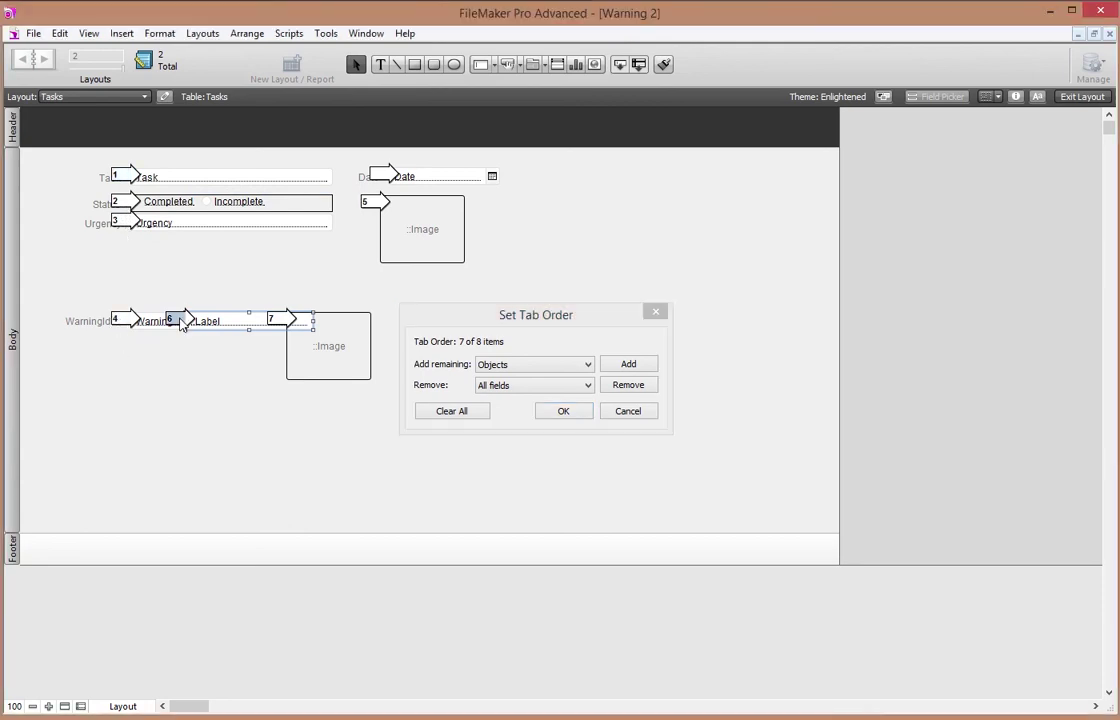
pyautogui.press('BackSpace')
pyautogui.click(372, 203)
pyautogui.press('BackSpace')
pyautogui.click(283, 321)
pyautogui.press('BackSpace')
pyautogui.click(562, 411)
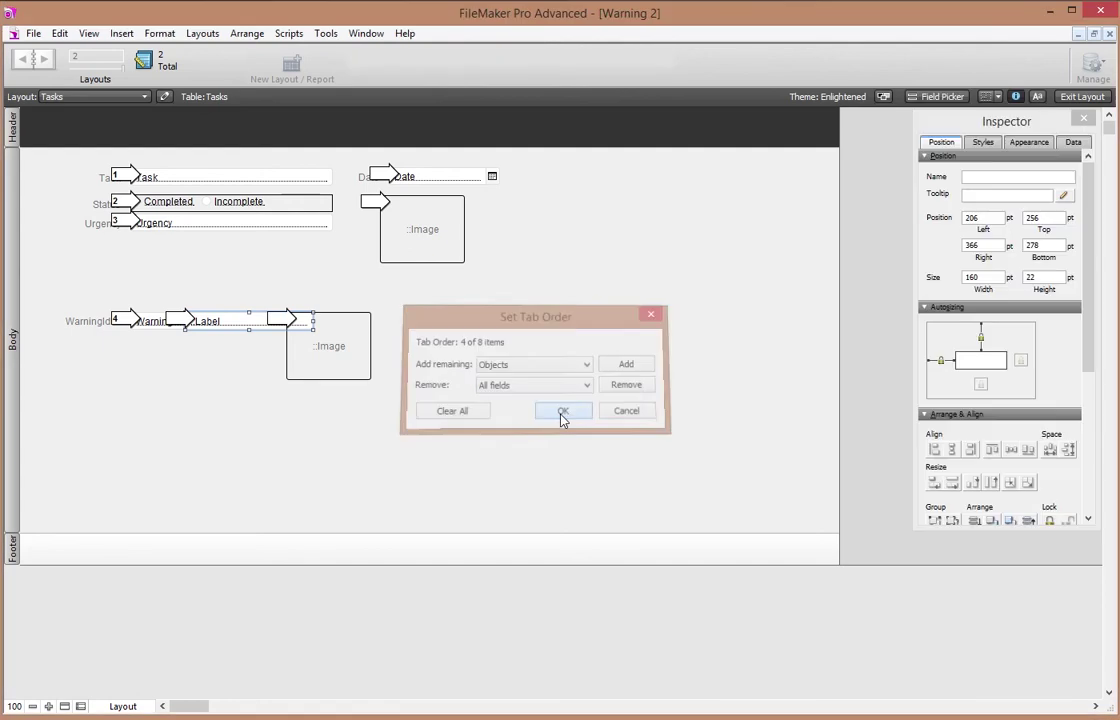
# Align the Label field back over the WarningIdFk field and return to Browse mode
pyautogui.keyDown('shift'); pyautogui.click(145, 324); pyautogui.keyUp('shift')
pyautogui.click(934, 449)
pyautogui.click(377, 440)
pyautogui.hotkey('ctrl', 'b')
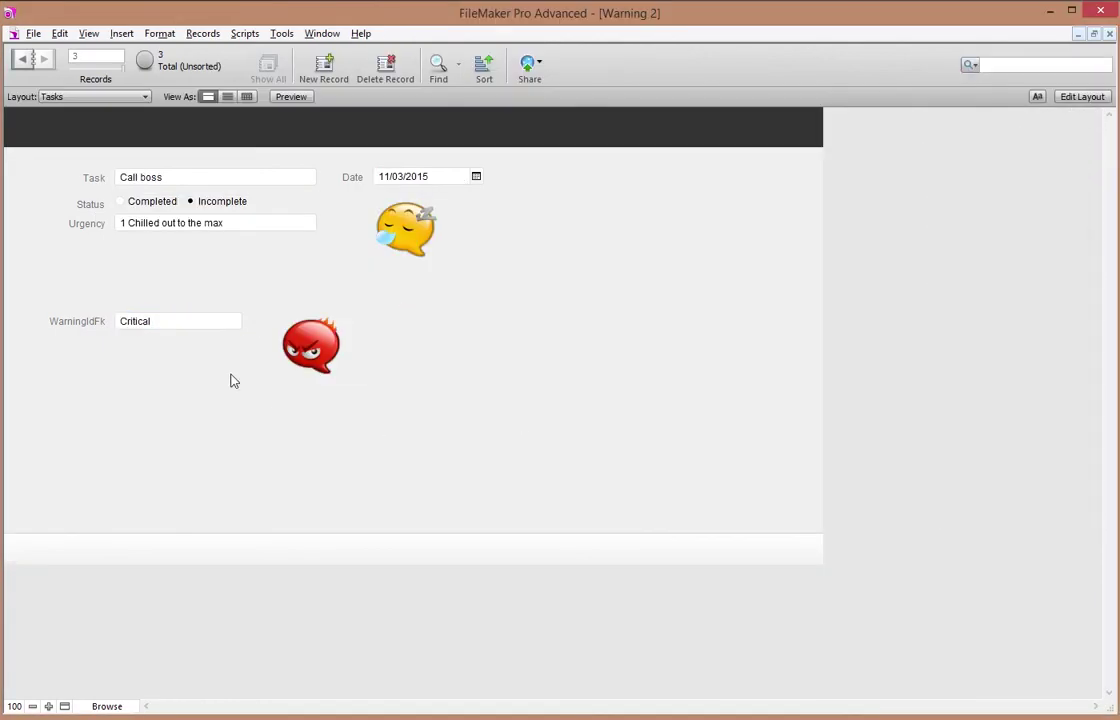
# Test WarningIdFk on the Call boss record with warnings 1, 2 Not Urgent and 3 A little bit urgent, ending on 1 Chilled out to the max
pyautogui.click(177, 323)
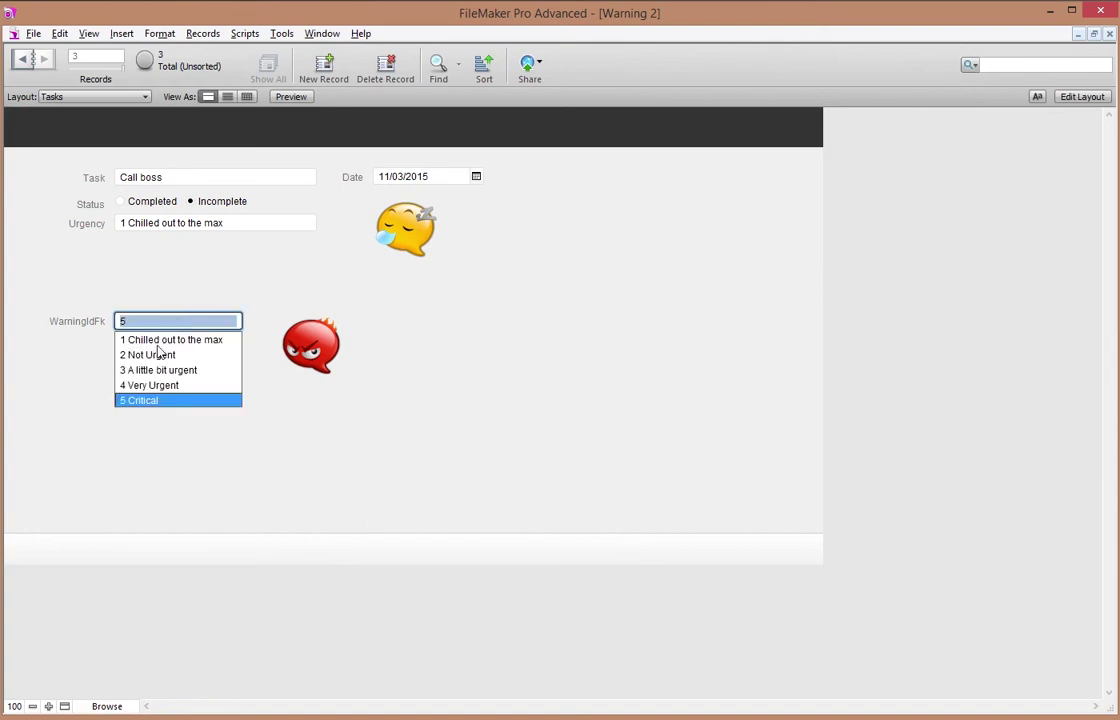
pyautogui.click(162, 338)
pyautogui.click(161, 326)
pyautogui.click(155, 354)
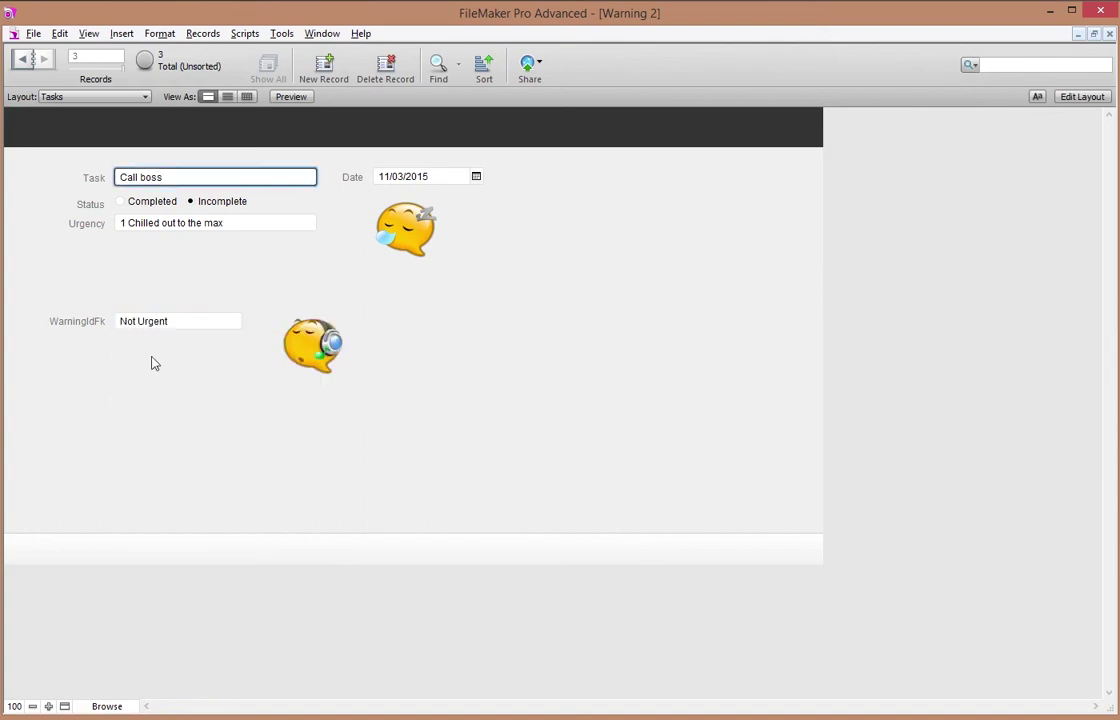
pyautogui.click(160, 324)
pyautogui.click(152, 370)
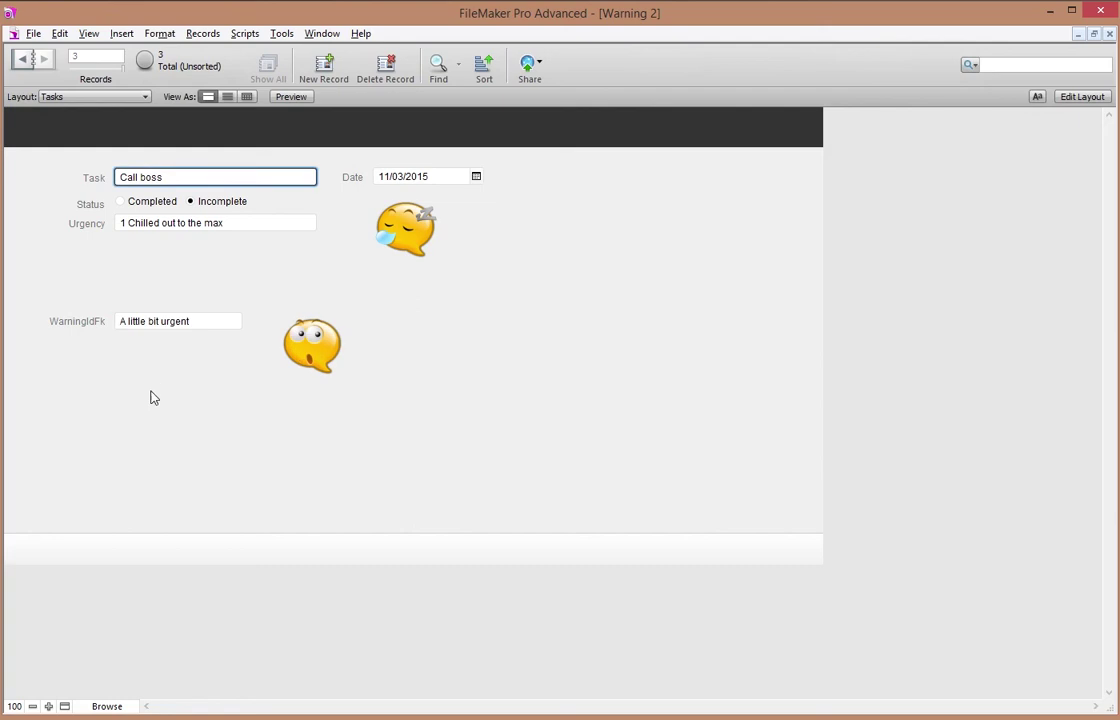
pyautogui.click(165, 323)
pyautogui.click(148, 340)
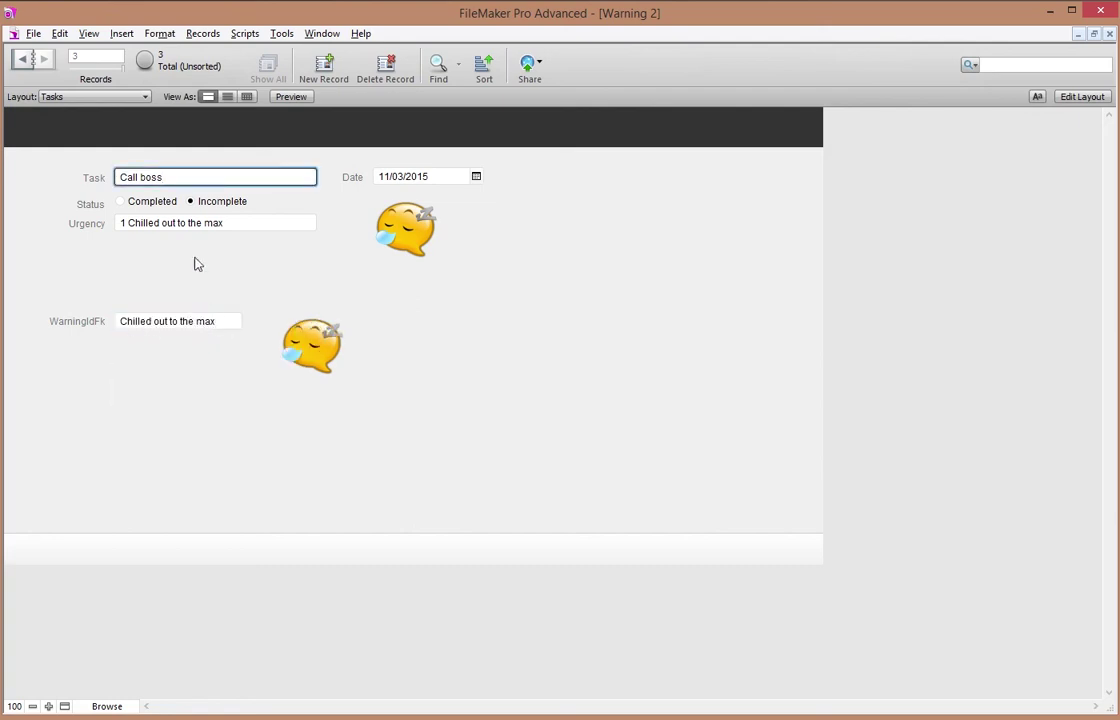
# Switch to the Warning layout, shorten the Label of the record with Id 1 to "Chill" and commit it
pyautogui.click(92, 96)
pyautogui.click(90, 112)
pyautogui.click(176, 194)
pyautogui.moveTo(298, 194); pyautogui.dragTo(140, 194)
pyautogui.press('BackSpace')
pyautogui.press('BackSpace')
pyautogui.press('BackSpace')
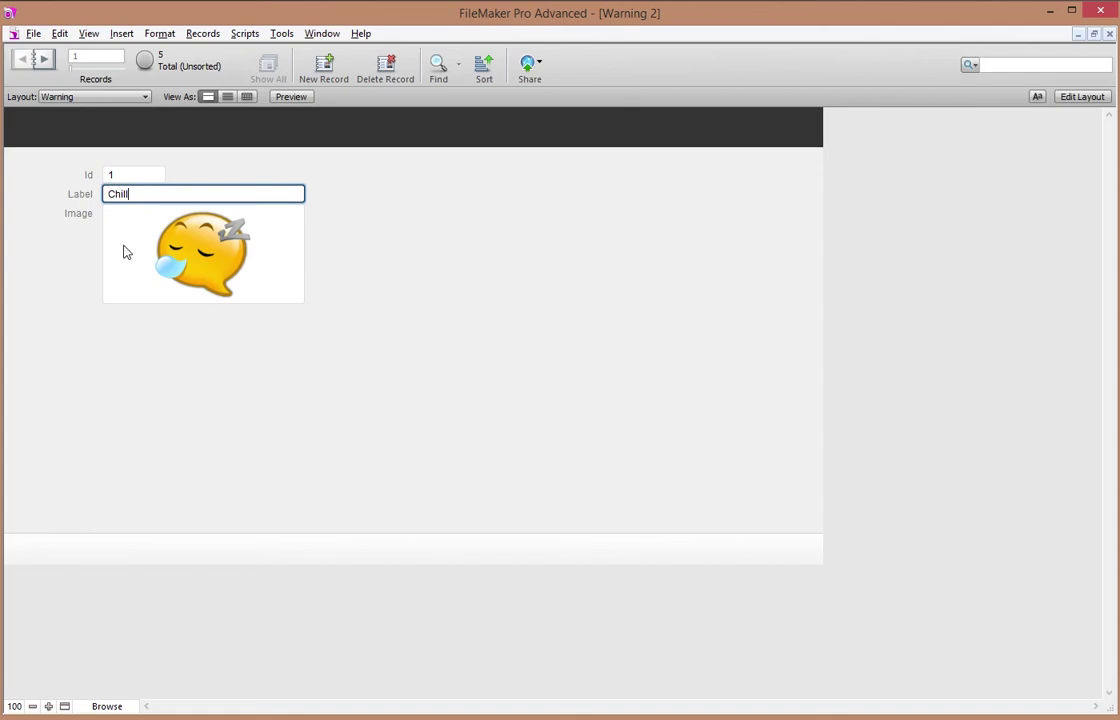
pyautogui.click(78, 252)
# Return to the Tasks layout and check the renamed warning in the WarningIdFk field and its value list
pyautogui.click(91, 97)
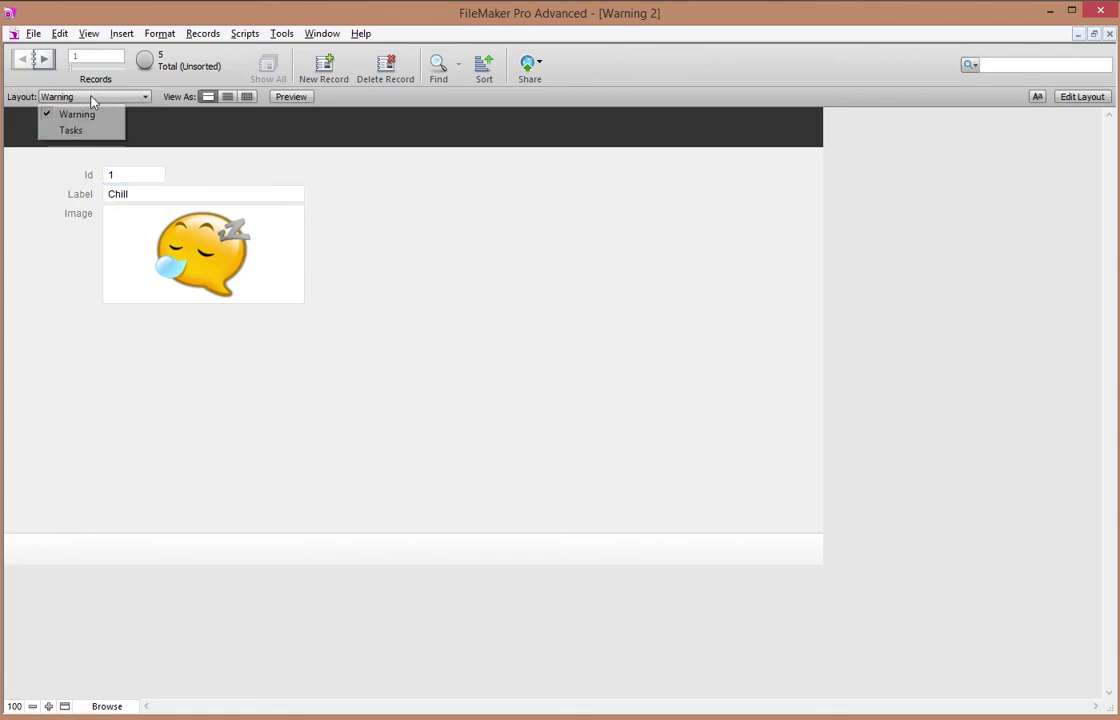
pyautogui.click(87, 130)
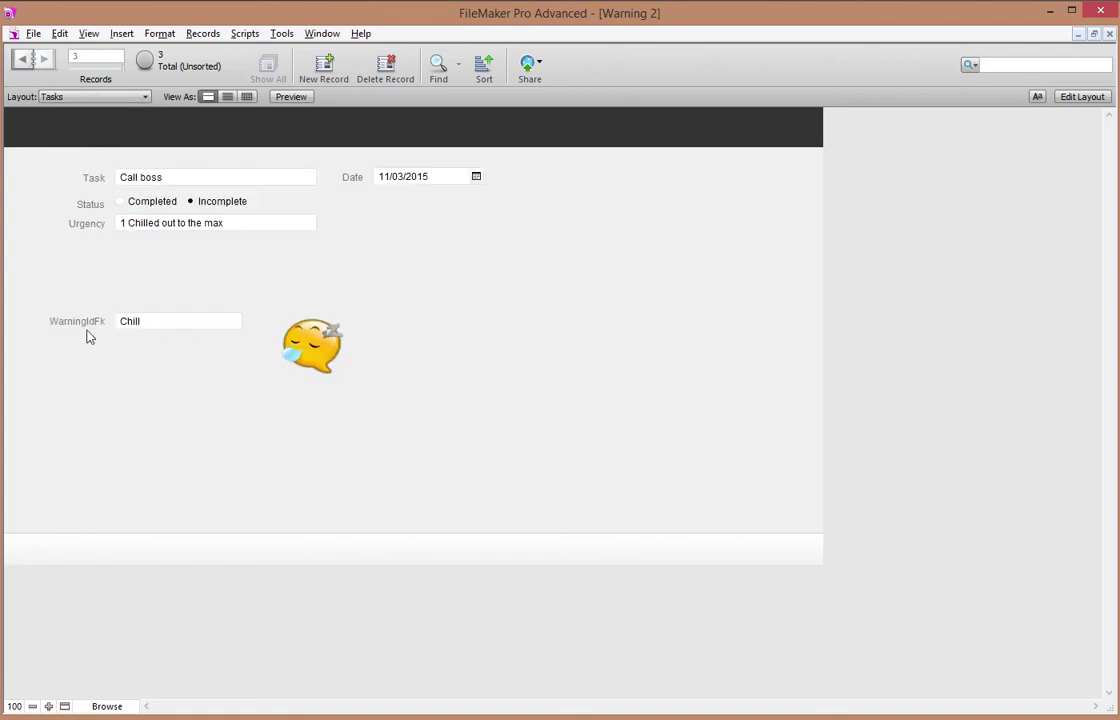
pyautogui.click(155, 325)
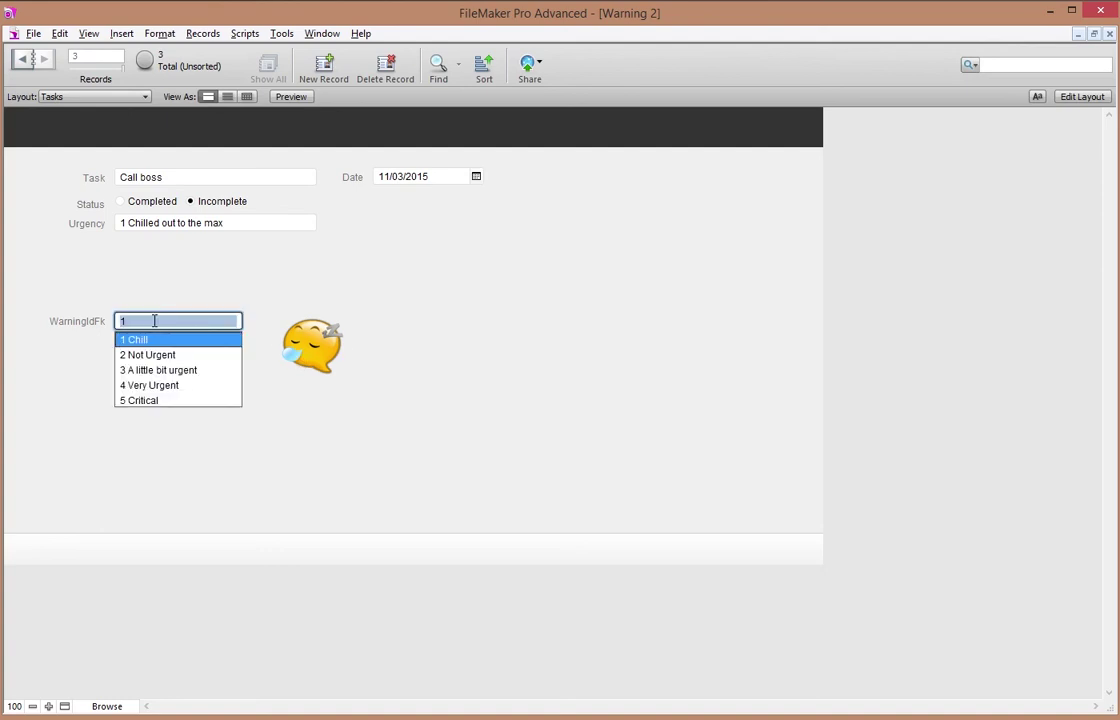
pyautogui.click(137, 302)
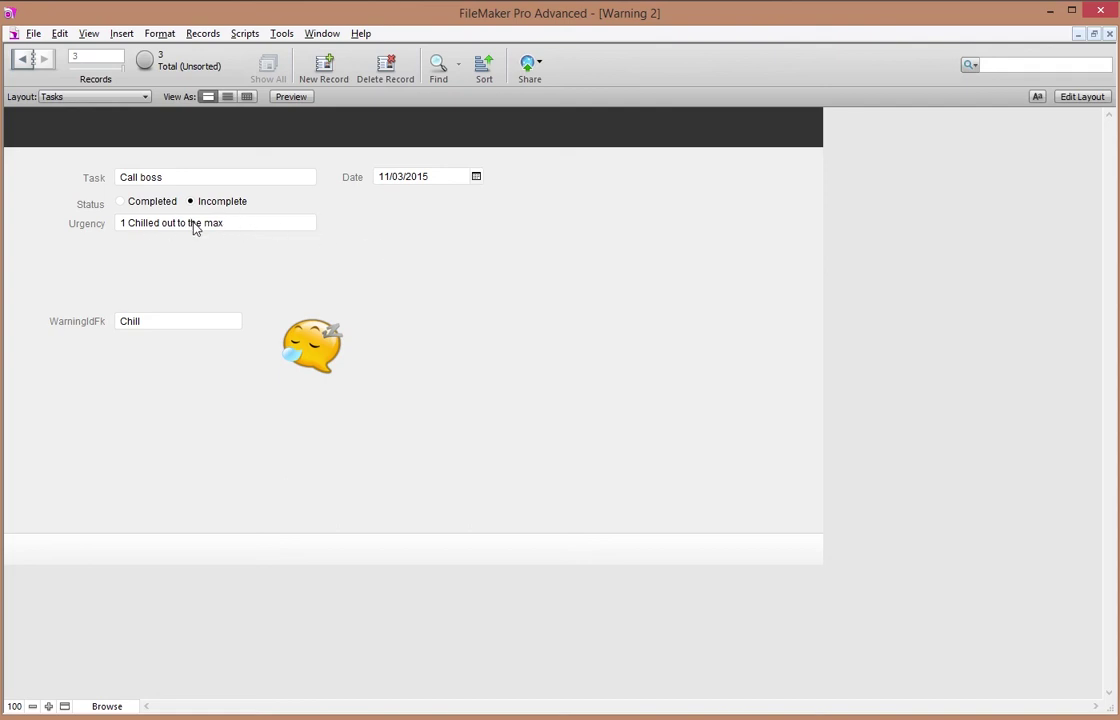
# Set the Call boss record's Urgency to 1 Chill and commit the record
pyautogui.click(252, 222)
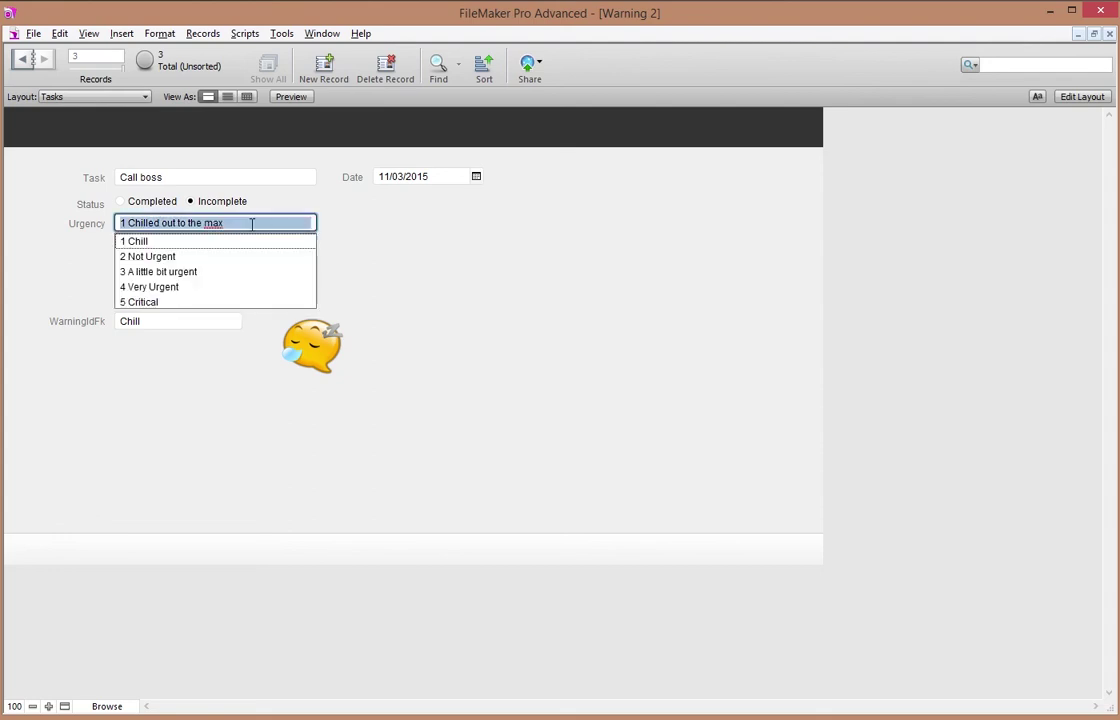
pyautogui.click(141, 242)
pyautogui.press('Tab')
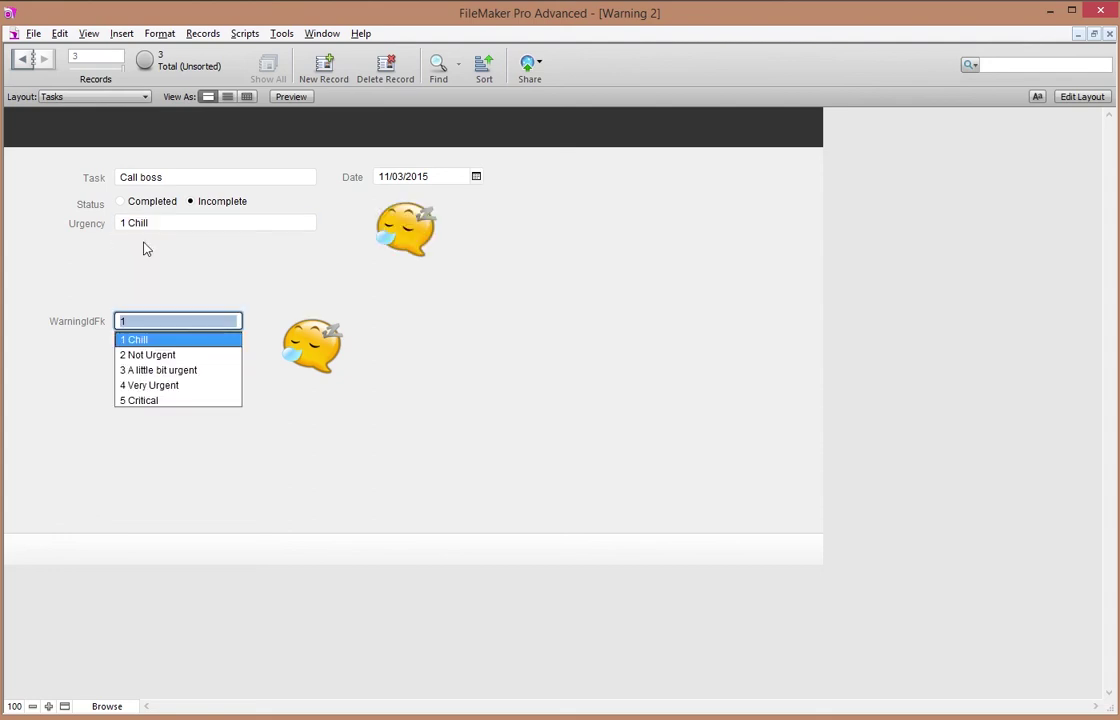
pyautogui.click(533, 313)
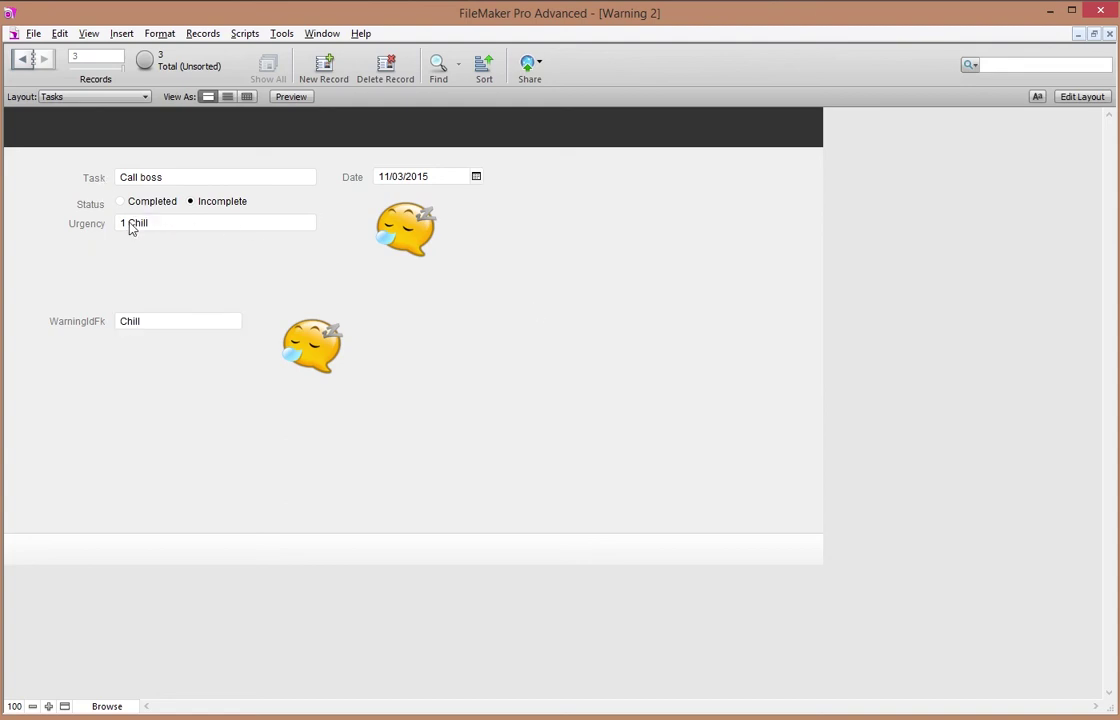